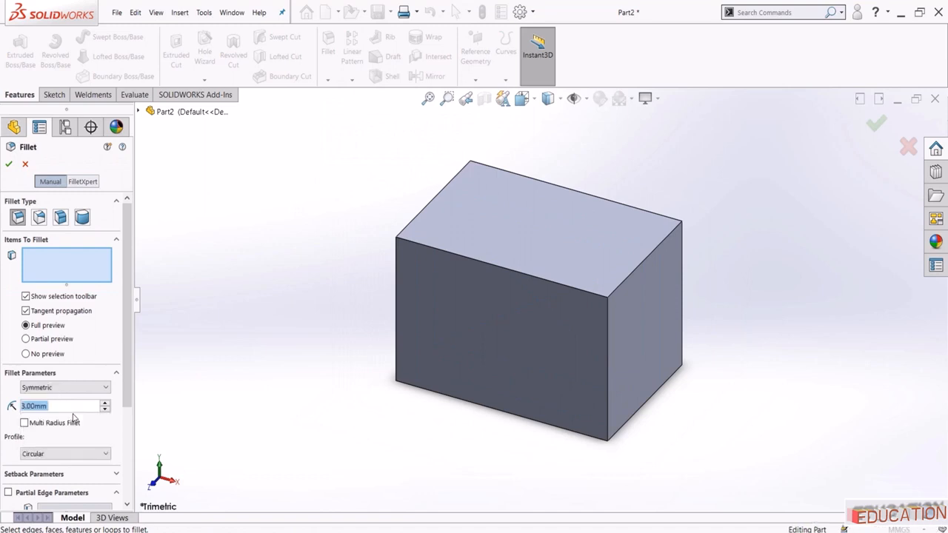
# - Fillet the block's upper right edge with a 30 mm radius
pyautogui.write('30')
pyautogui.press('Return')
pyautogui.click(631, 271)
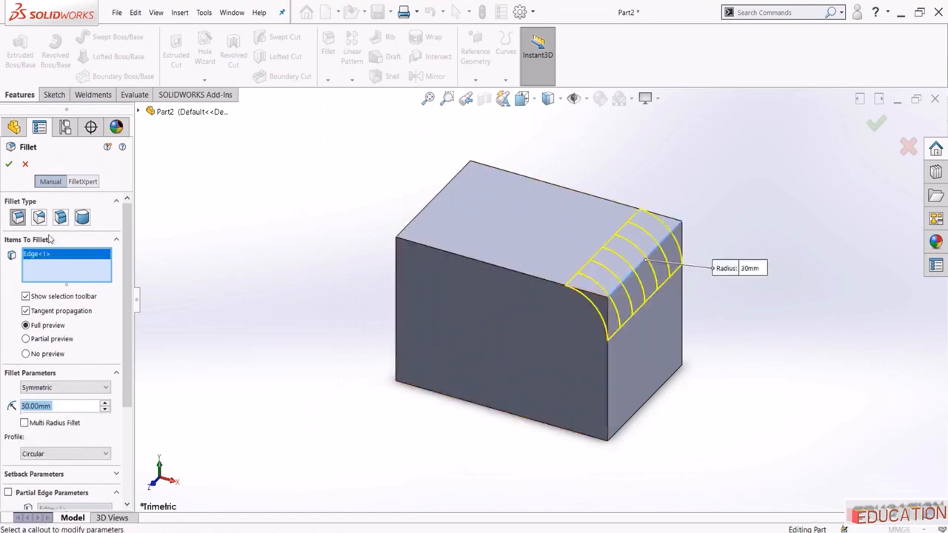
pyautogui.click(9, 164)
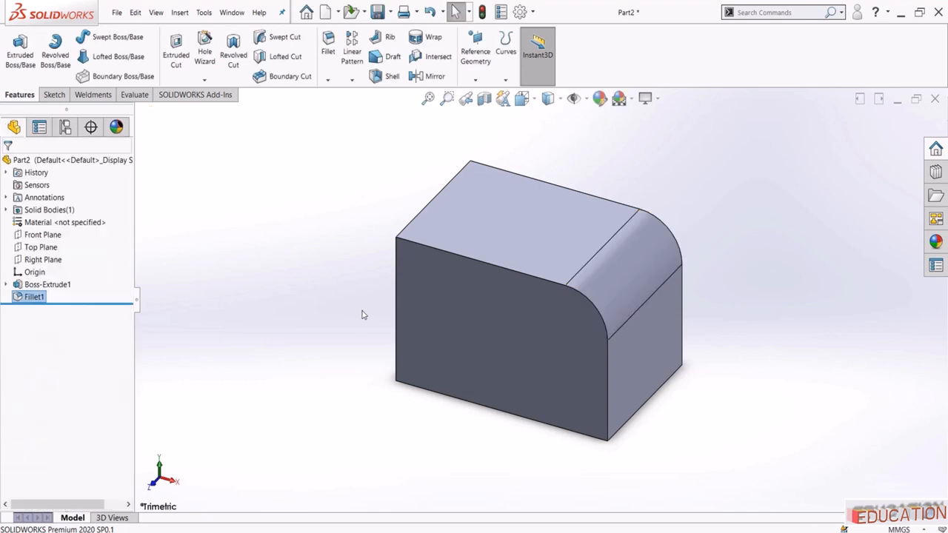
# - Chamfer the block's lower right edge with a 25 mm distance and 45° angle
pyautogui.click(327, 80)
pyautogui.click(347, 106)
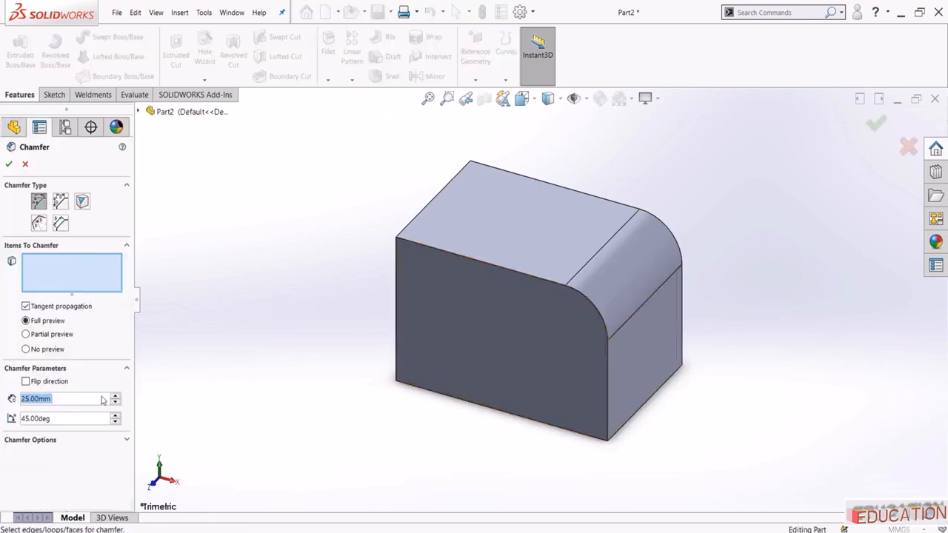
pyautogui.click(619, 415)
pyautogui.click(8, 163)
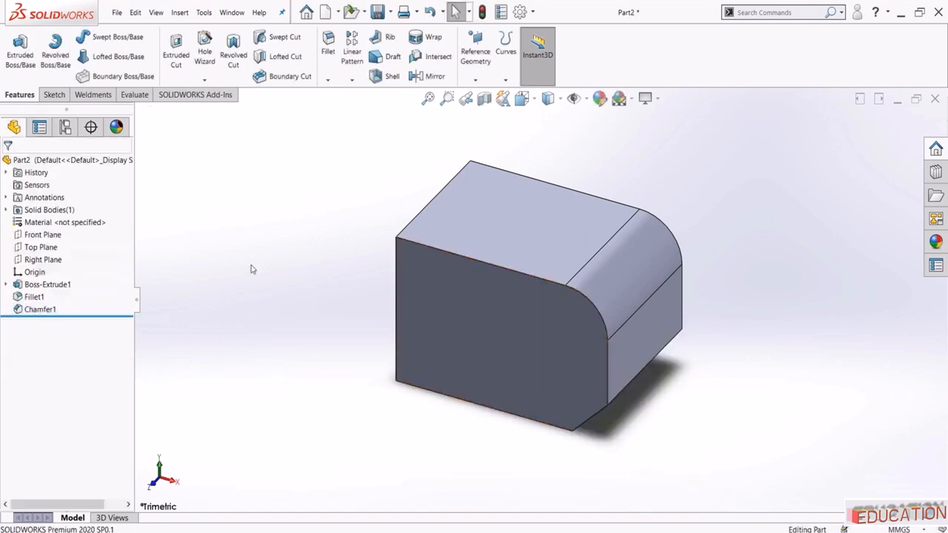
# - Start a sketch on the block's front face and draw a circle about 36 mm in diameter centred on the origin
pyautogui.click(437, 315)
pyautogui.click(498, 270)
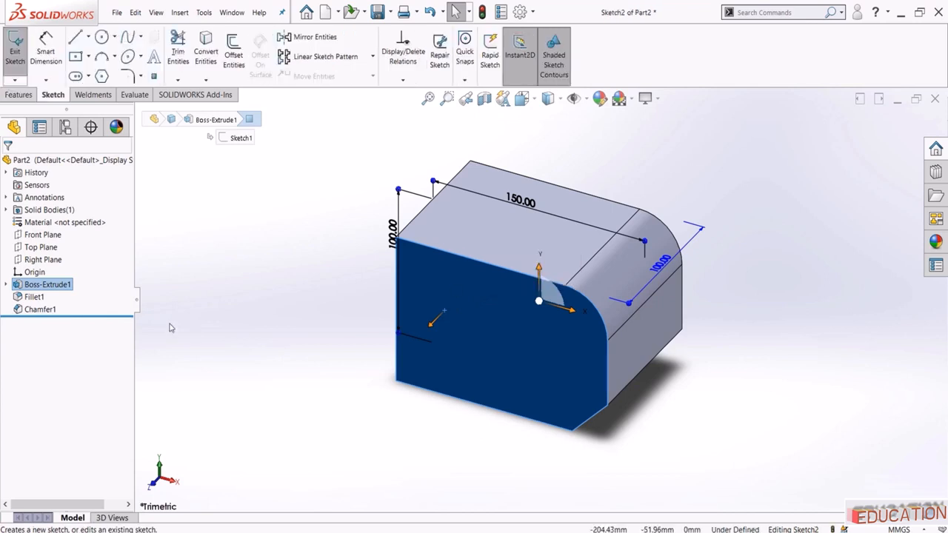
pyautogui.click(44, 323)
pyautogui.click(65, 307)
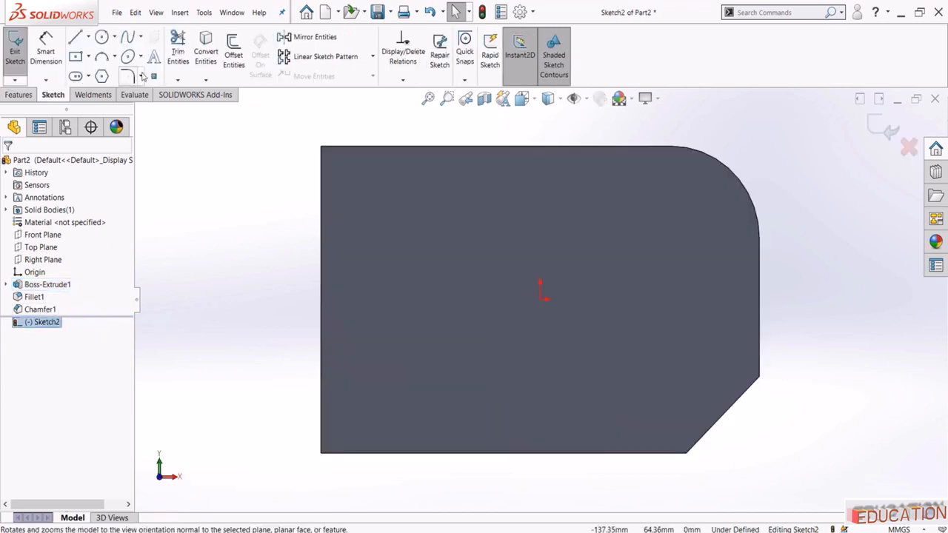
pyautogui.click(102, 37)
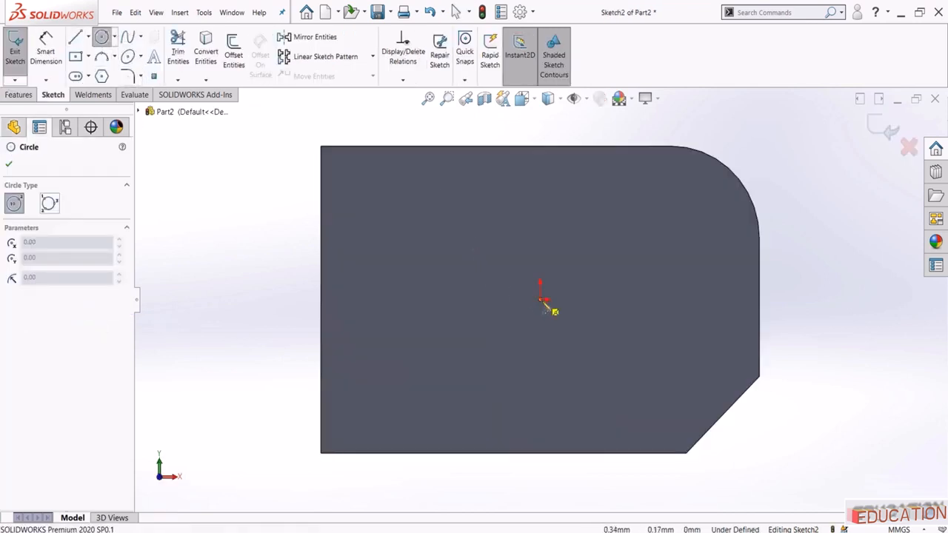
pyautogui.moveTo(542, 300); pyautogui.dragTo(540, 244)
pyautogui.press('Escape')
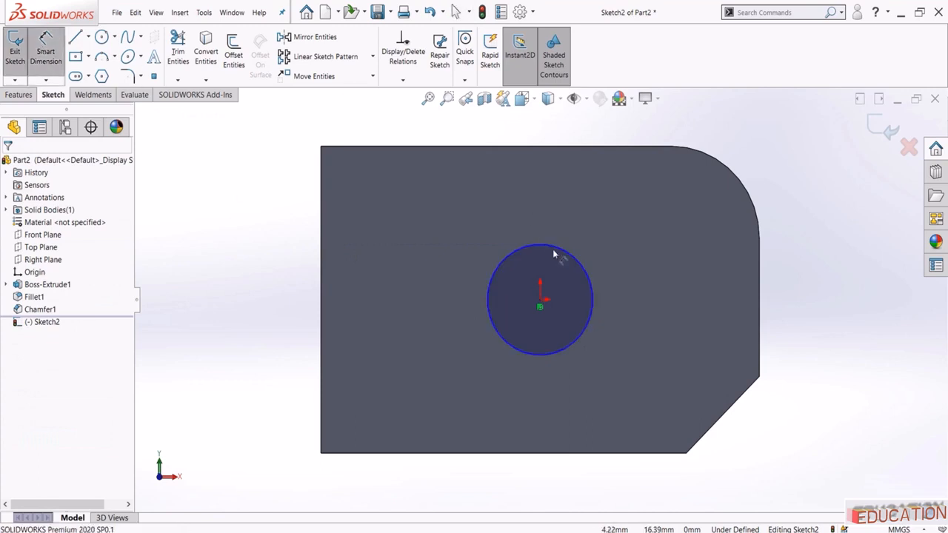
# - Dimension the circle's diameter as 30 mm and finish the sketch
pyautogui.click(553, 251)
pyautogui.click(812, 297)
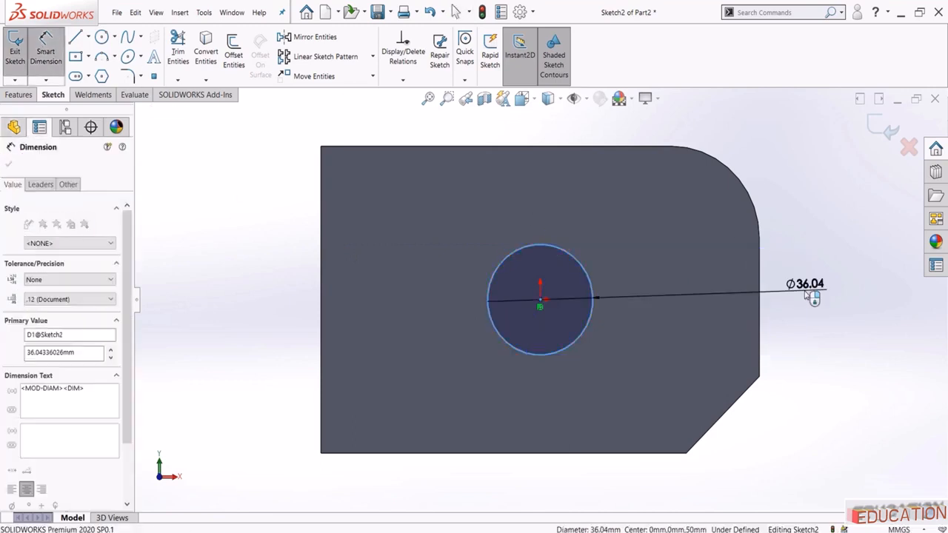
pyautogui.click(811, 300)
pyautogui.write('30')
pyautogui.press('Return')
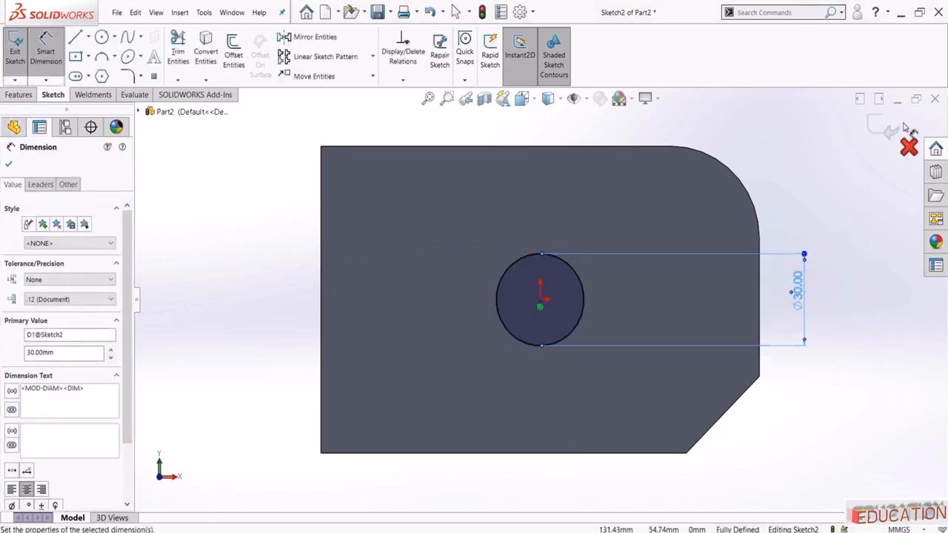
pyautogui.click(907, 128)
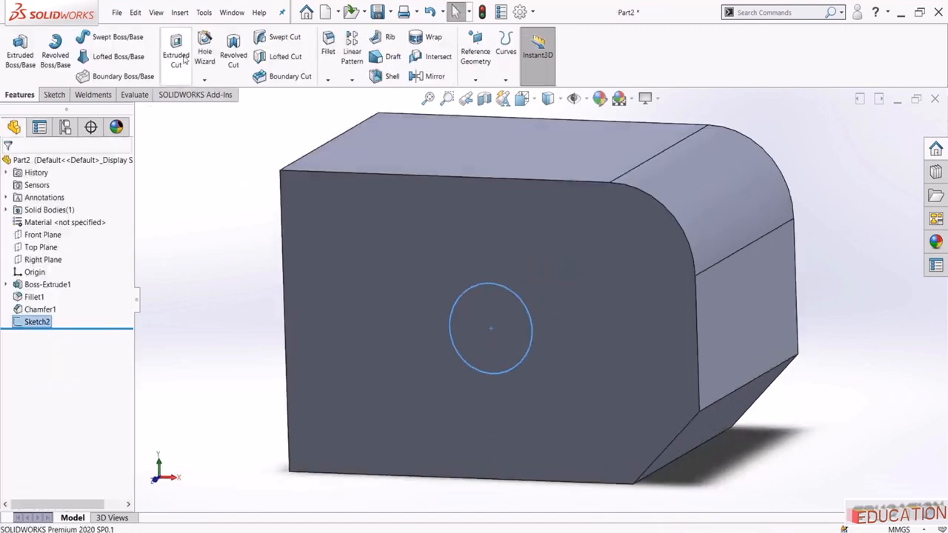
# - Cut the circle through the entire block with an Extruded Cut set to Through All
pyautogui.click(184, 59)
pyautogui.click(70, 200)
pyautogui.click(64, 201)
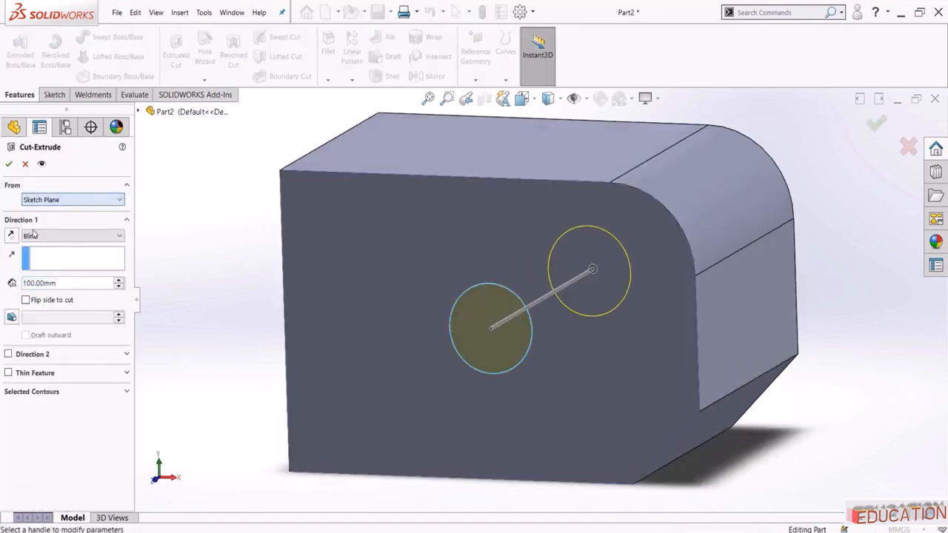
pyautogui.click(32, 235)
pyautogui.click(34, 250)
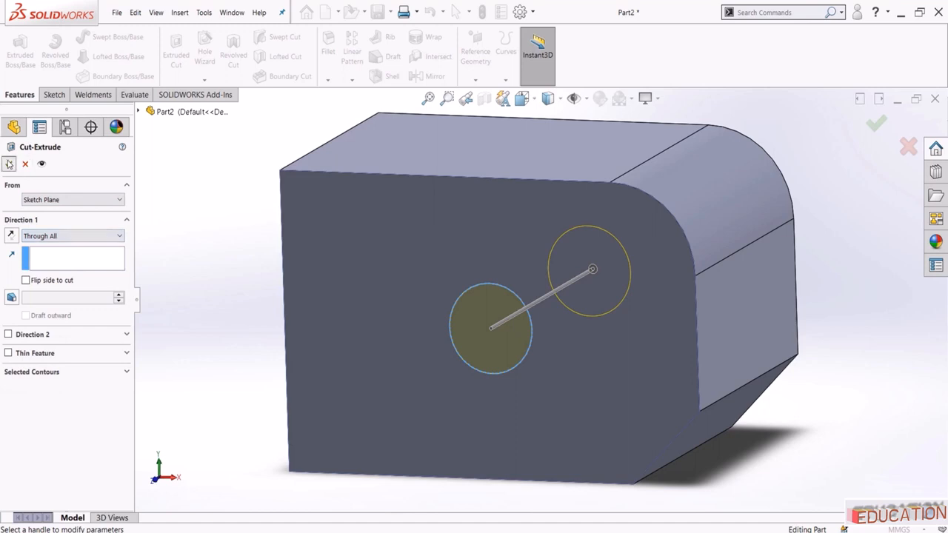
pyautogui.click(8, 164)
# - Start a sketch on the block's top face and place a point about 56 mm to the left of the origin
pyautogui.moveTo(173, 239); pyautogui.dragTo(413, 170, button='middle')
pyautogui.click(471, 146)
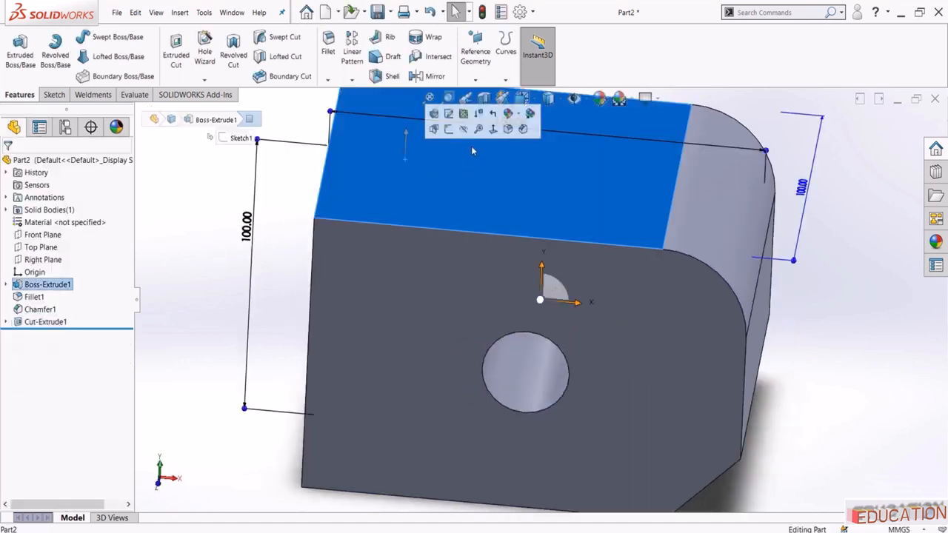
pyautogui.click(448, 129)
pyautogui.click(46, 336)
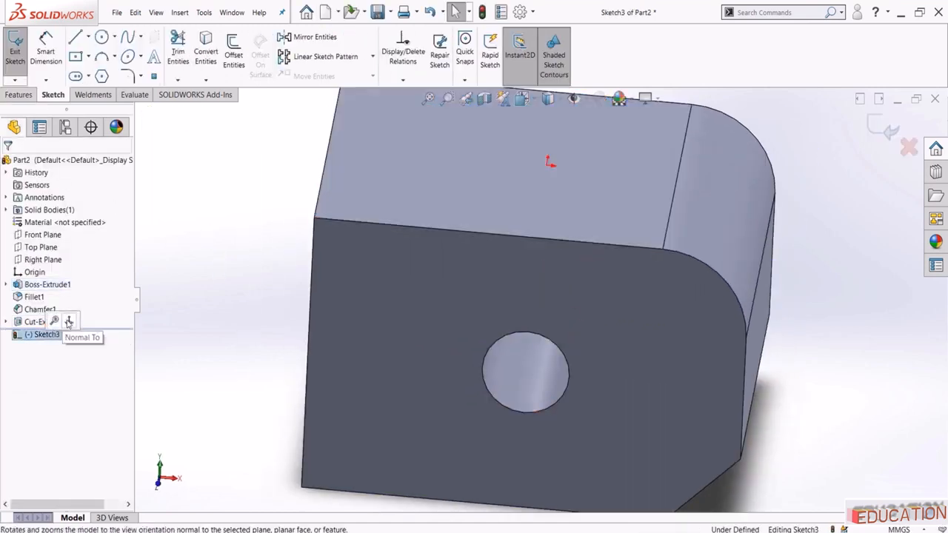
pyautogui.click(63, 319)
pyautogui.click(153, 76)
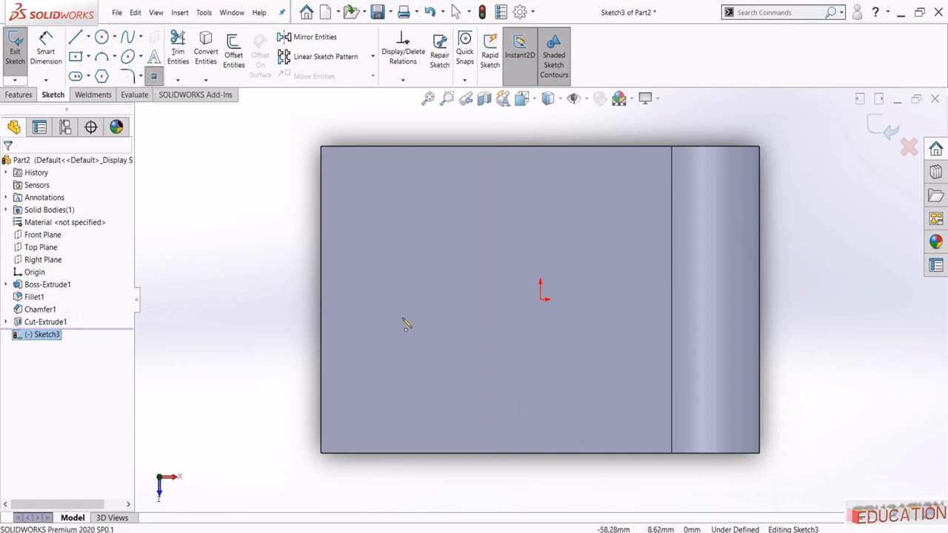
pyautogui.click(378, 300)
pyautogui.press('Escape')
# - Add a horizontal relation between the sketch point and the origin
pyautogui.click(378, 300)
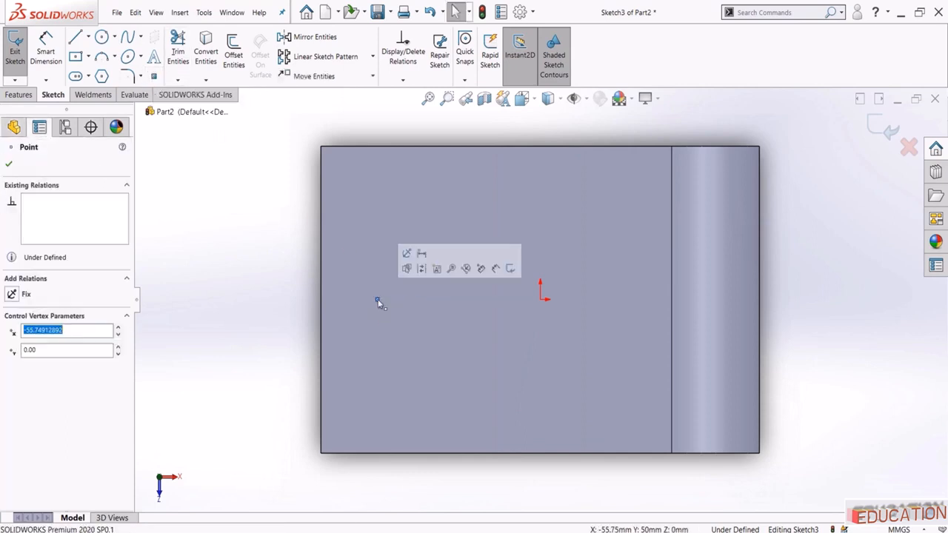
pyautogui.keyDown('ctrl'); pyautogui.click(541, 301); pyautogui.keyUp('ctrl')
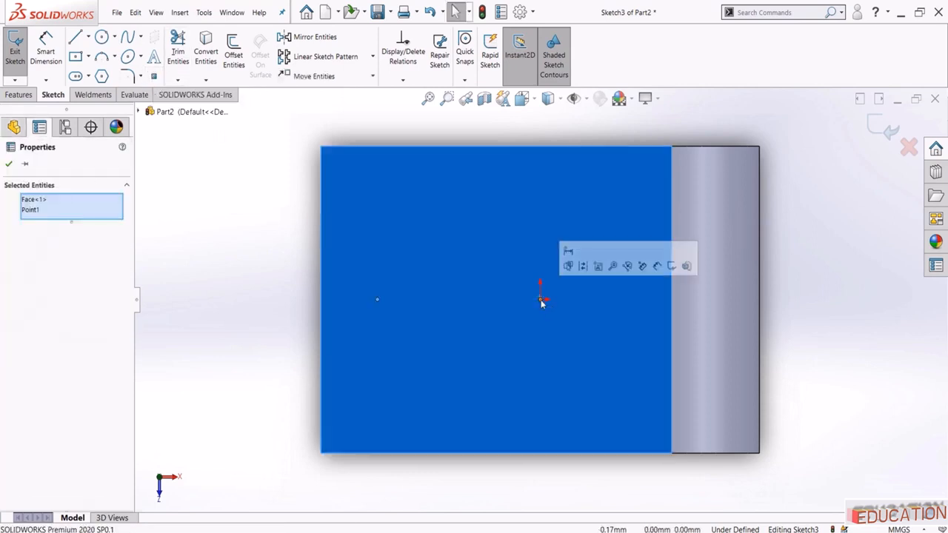
pyautogui.press('Escape')
pyautogui.keyDown('ctrl'); pyautogui.click(379, 299); pyautogui.keyUp('ctrl')
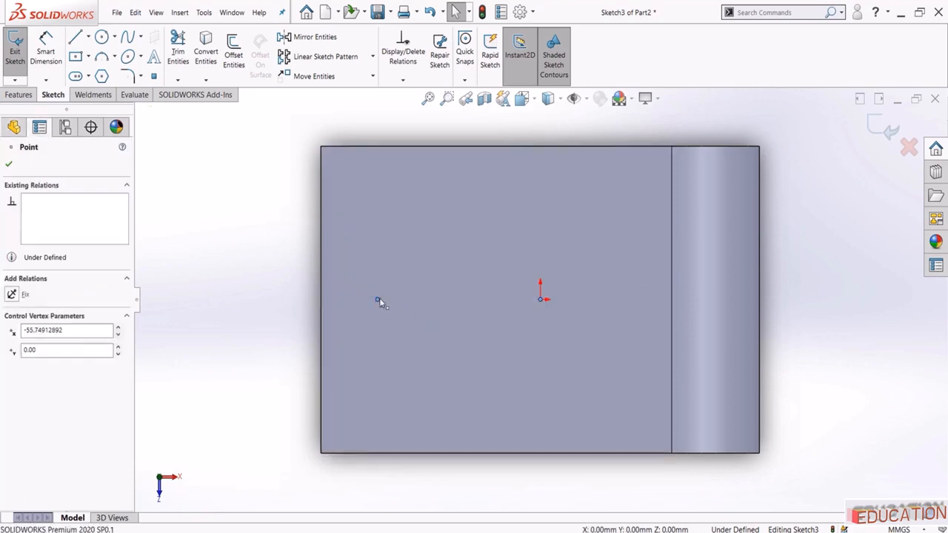
pyautogui.click(409, 254)
pyautogui.click(250, 247)
# - Dimension the point 20 mm from the top face's left edge and finish the sketch
pyautogui.click(46, 53)
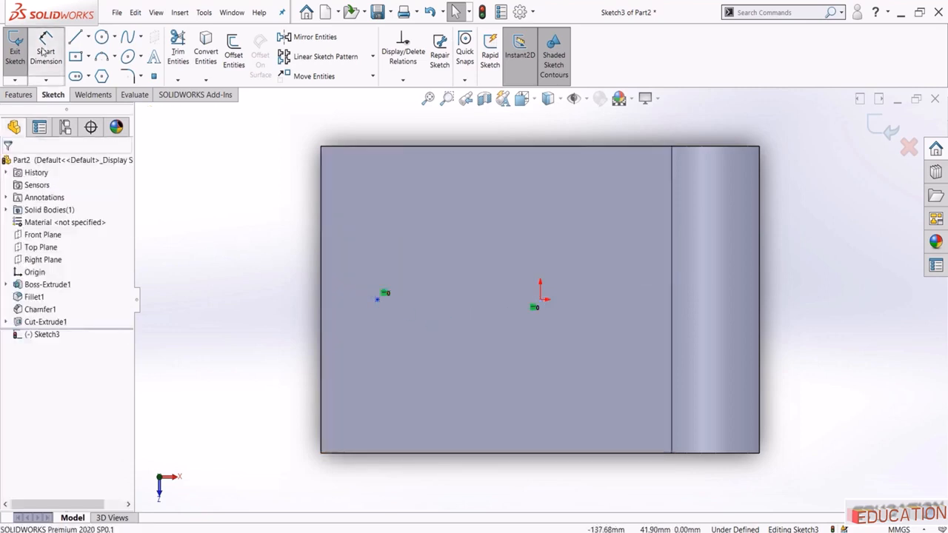
pyautogui.click(378, 300)
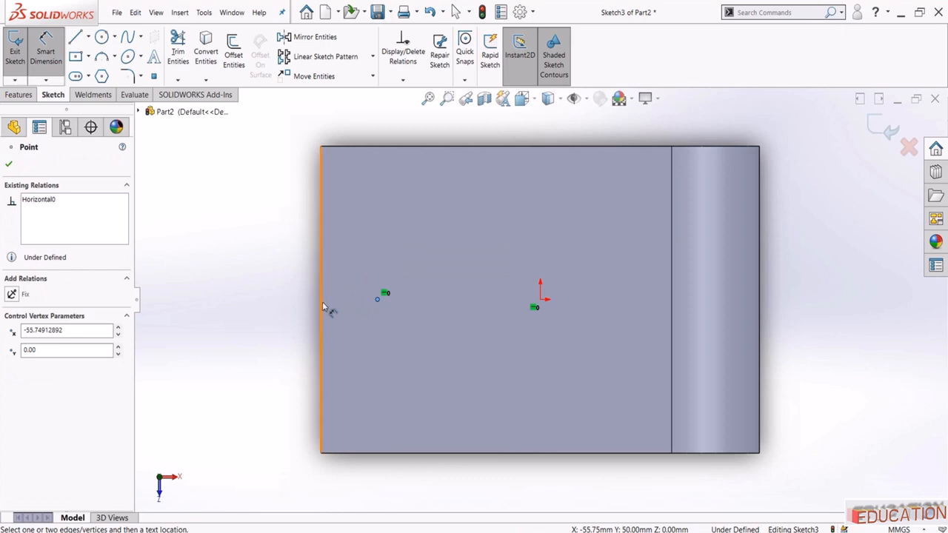
pyautogui.click(321, 302)
pyautogui.click(259, 323)
pyautogui.write('20')
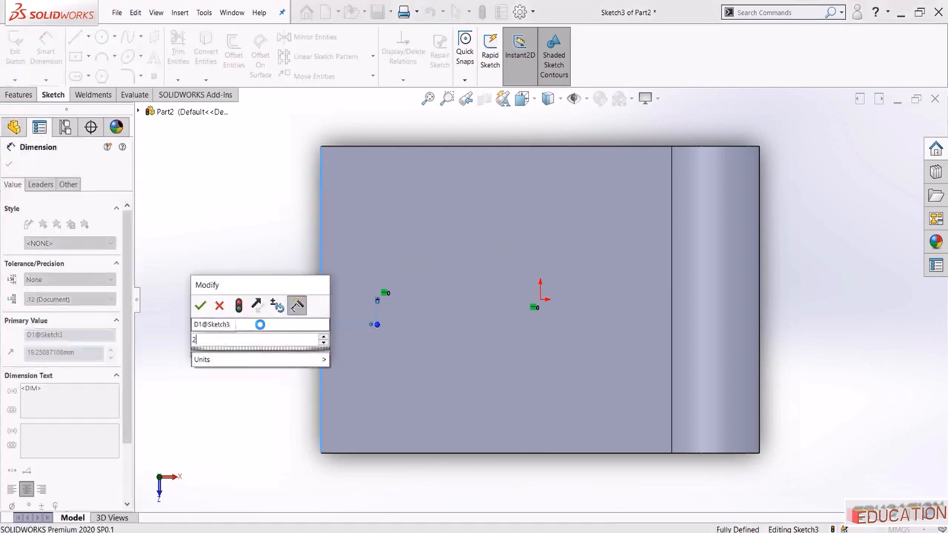
pyautogui.press('Return')
pyautogui.press('Escape')
pyautogui.press('Escape')
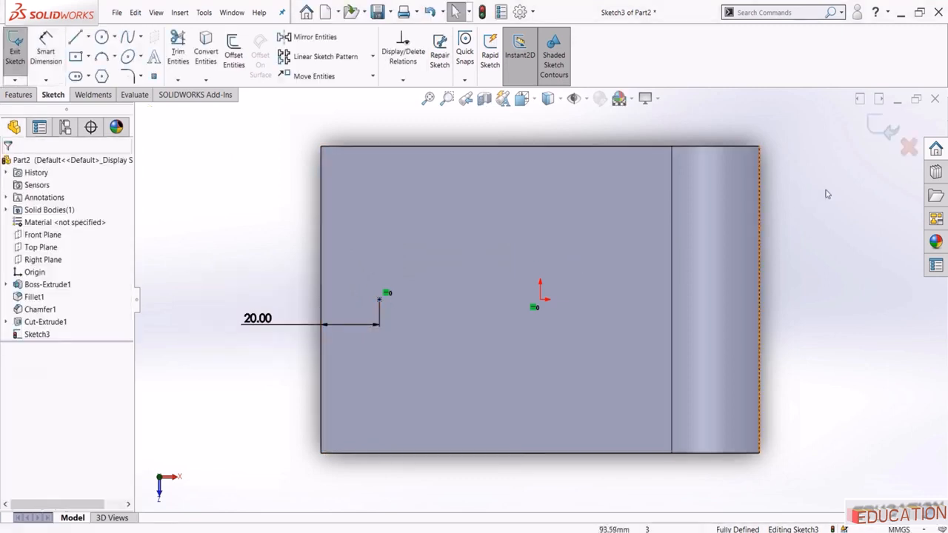
pyautogui.click(885, 129)
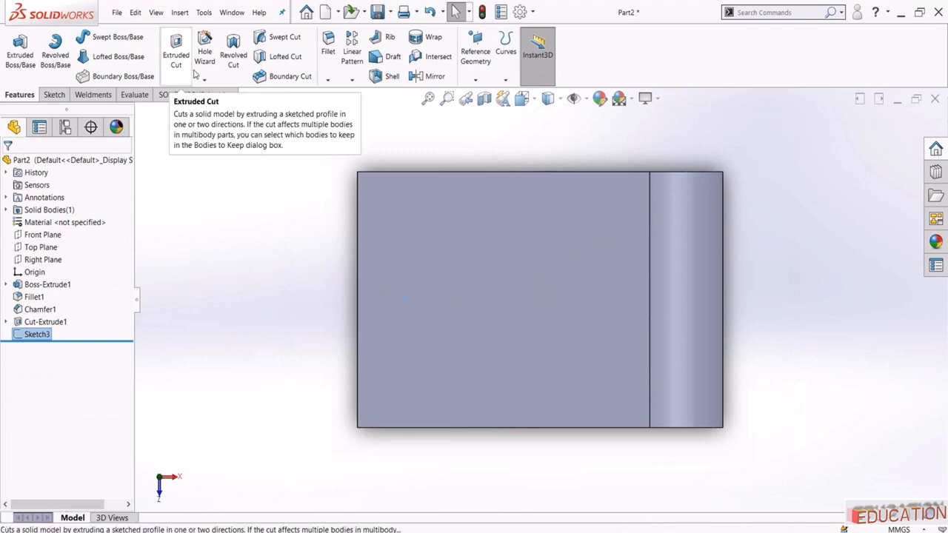
# - Start a Hole Wizard countersink using DIN, Hex Socket CTSK Head DIN 7991, size M16, normal fit and blind depth 75 mm
pyautogui.click(208, 56)
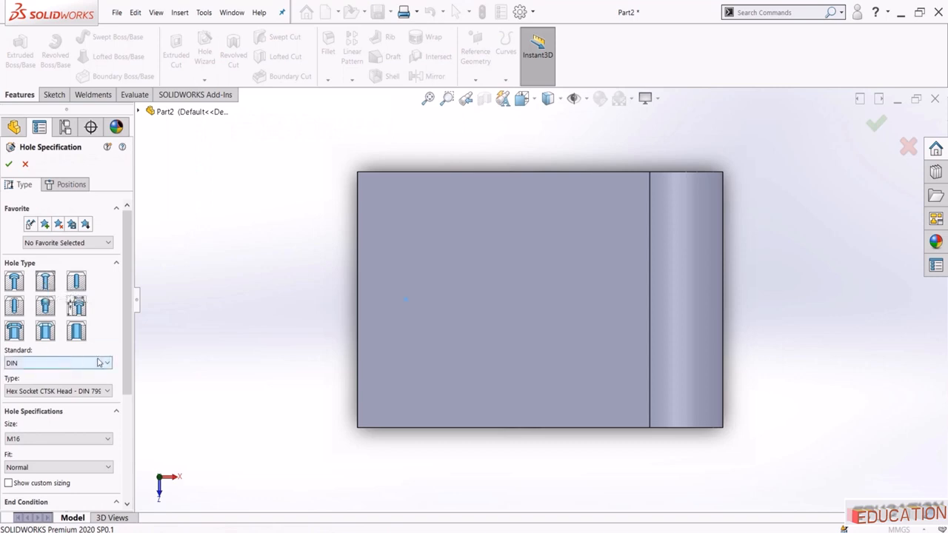
pyautogui.scroll(-3, 100, 363)
pyautogui.click(99, 298)
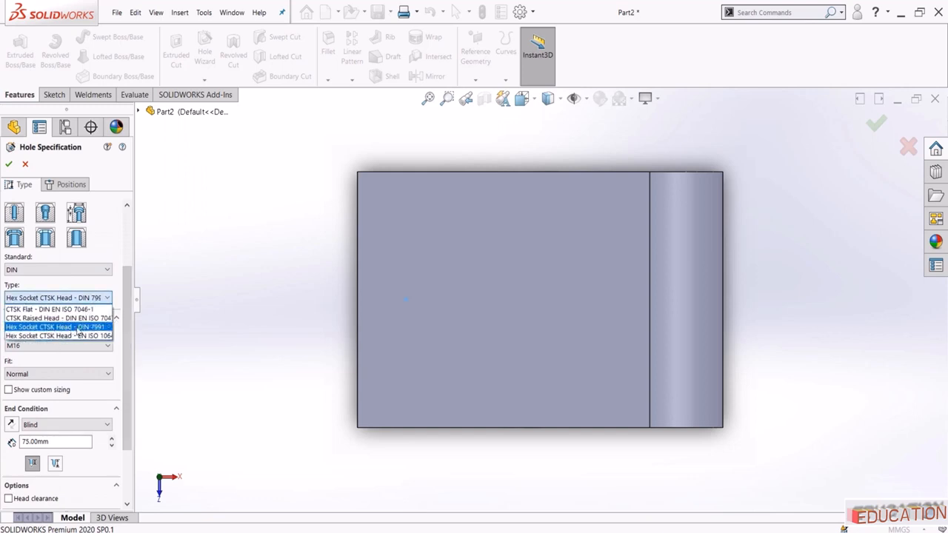
pyautogui.click(97, 328)
pyautogui.click(109, 347)
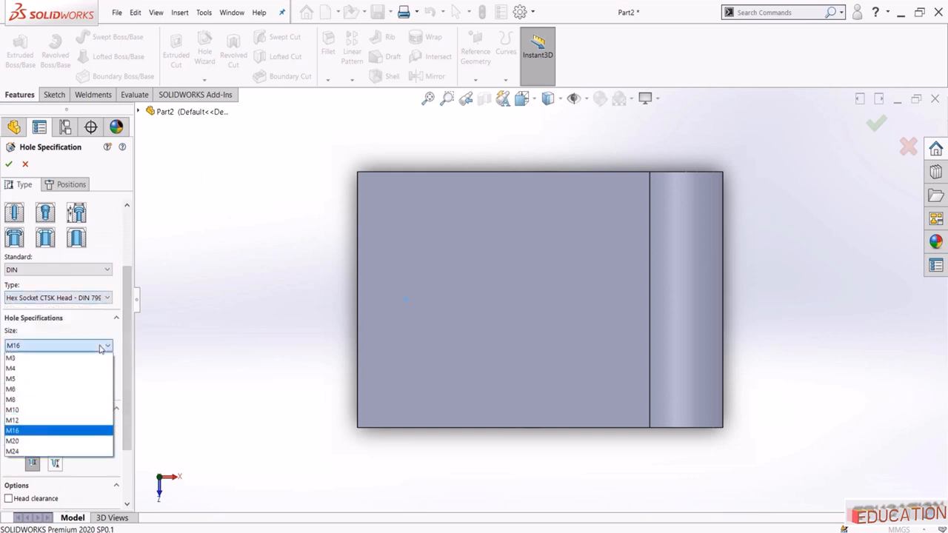
pyautogui.click(101, 348)
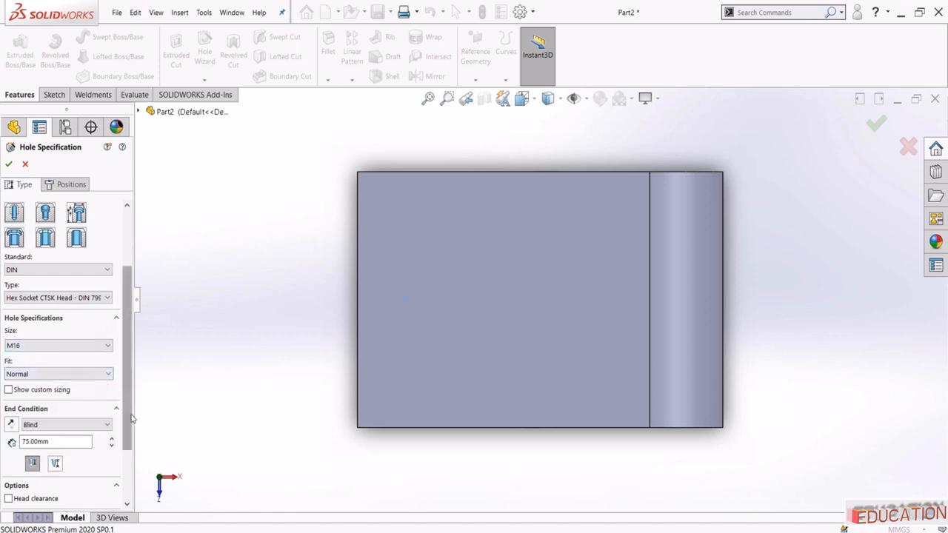
pyautogui.scroll(-1, 80, 407)
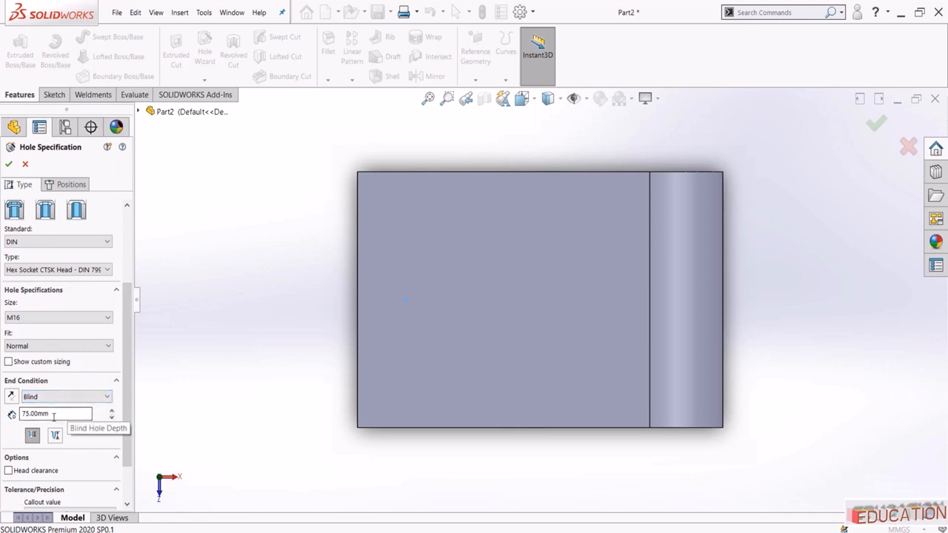
# - Position the countersunk hole with a 3D sketch at the sketched point on the top face and create it
pyautogui.click(71, 185)
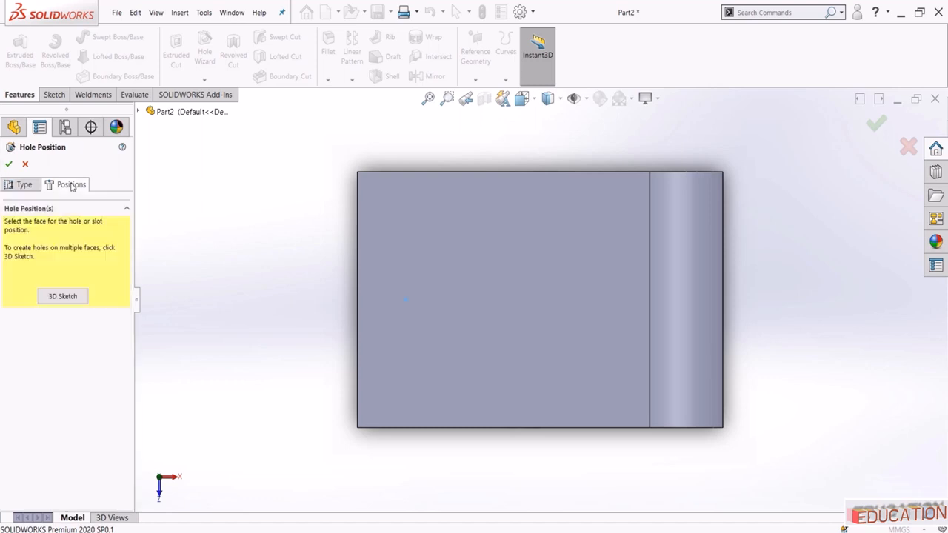
pyautogui.click(63, 296)
pyautogui.moveTo(260, 381); pyautogui.dragTo(258, 294, button='middle')
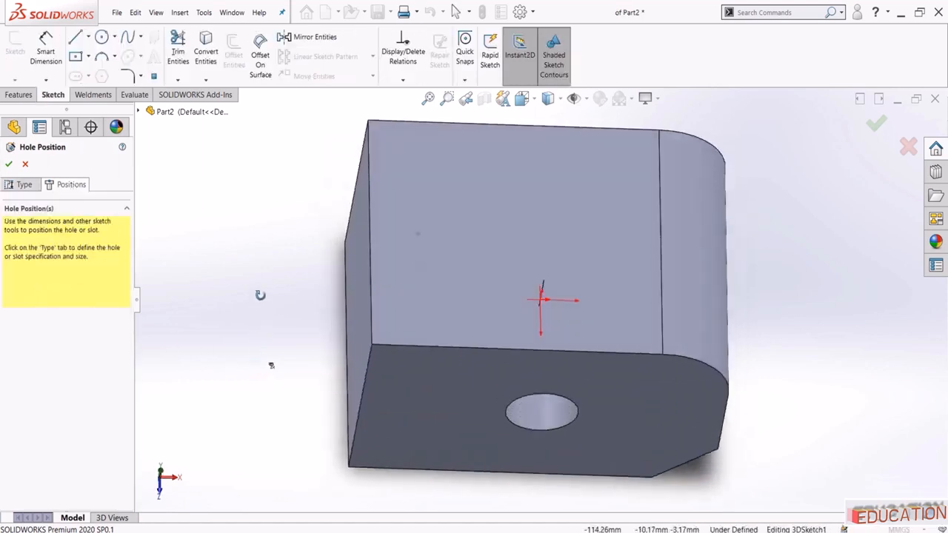
pyautogui.click(418, 235)
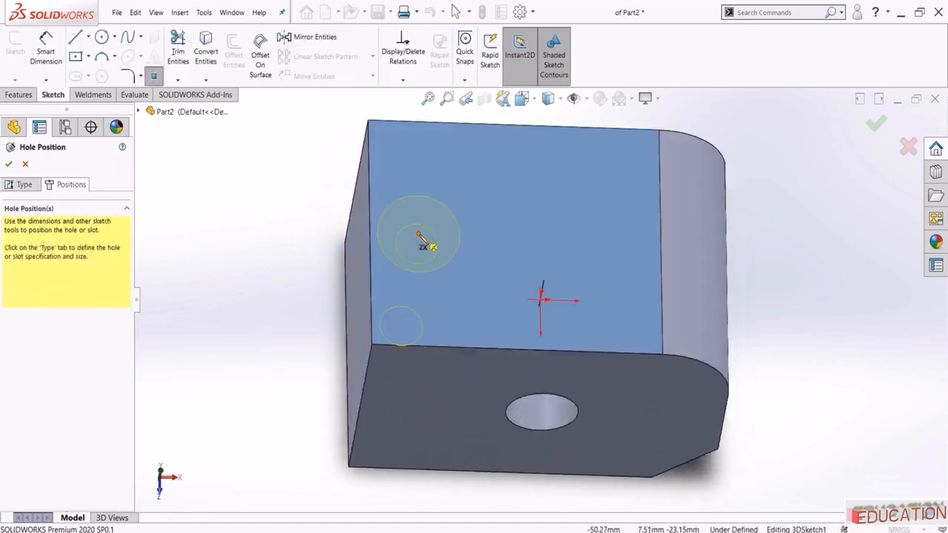
pyautogui.click(419, 235)
pyautogui.click(10, 164)
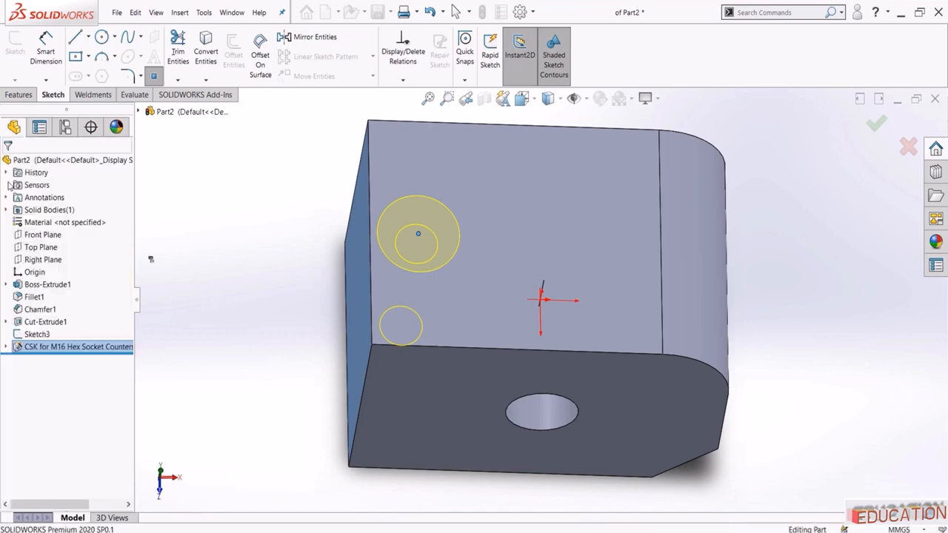
# - Inspect the countersunk hole's profile in a section view along the Front Plane, then discard the section
pyautogui.moveTo(333, 344); pyautogui.dragTo(462, 152, button='middle')
pyautogui.click(483, 99)
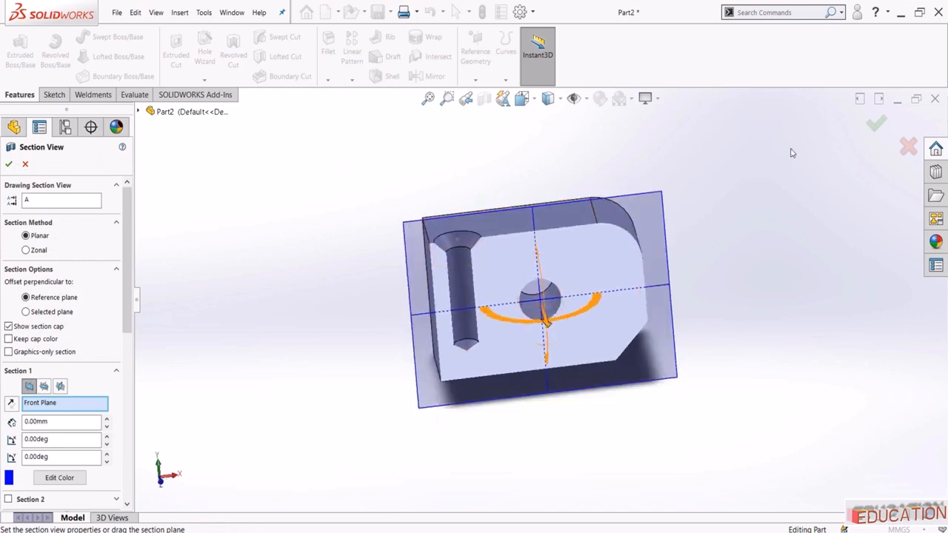
pyautogui.click(908, 146)
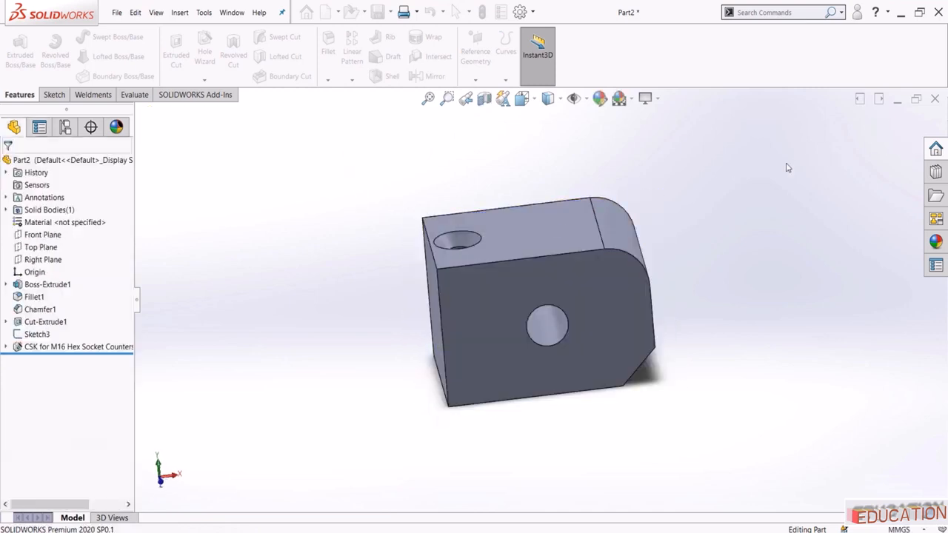
# - Set the countersunk hole's positioning dimension in Sketch3 to 25 mm and exit the sketch
pyautogui.click(35, 338)
pyautogui.click(42, 307)
pyautogui.moveTo(333, 246); pyautogui.dragTo(329, 284, button='middle')
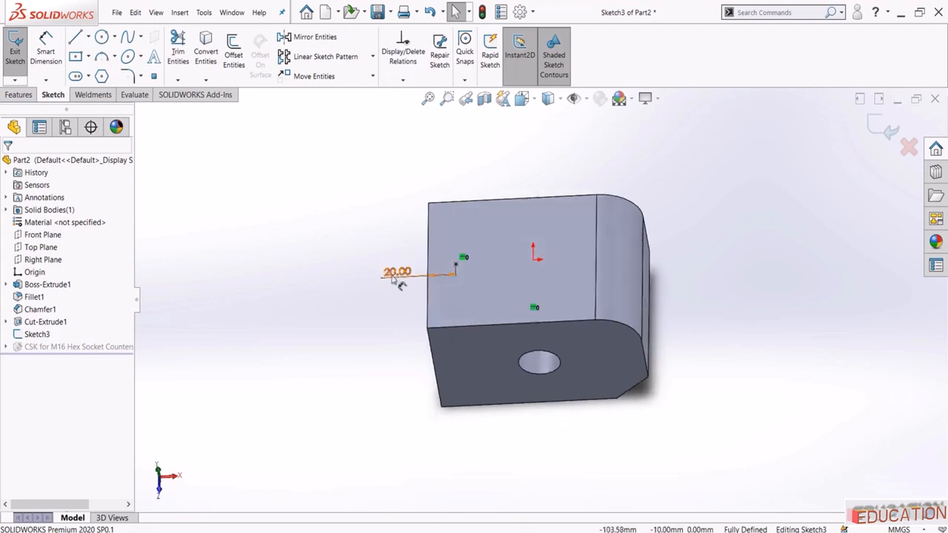
pyautogui.doubleClick(396, 273)
pyautogui.write('25')
pyautogui.press('Return')
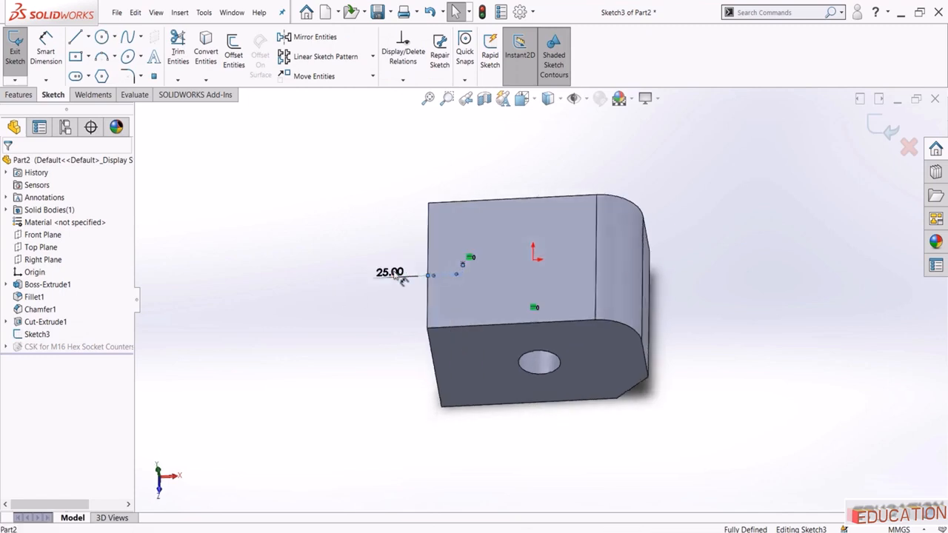
pyautogui.click(888, 130)
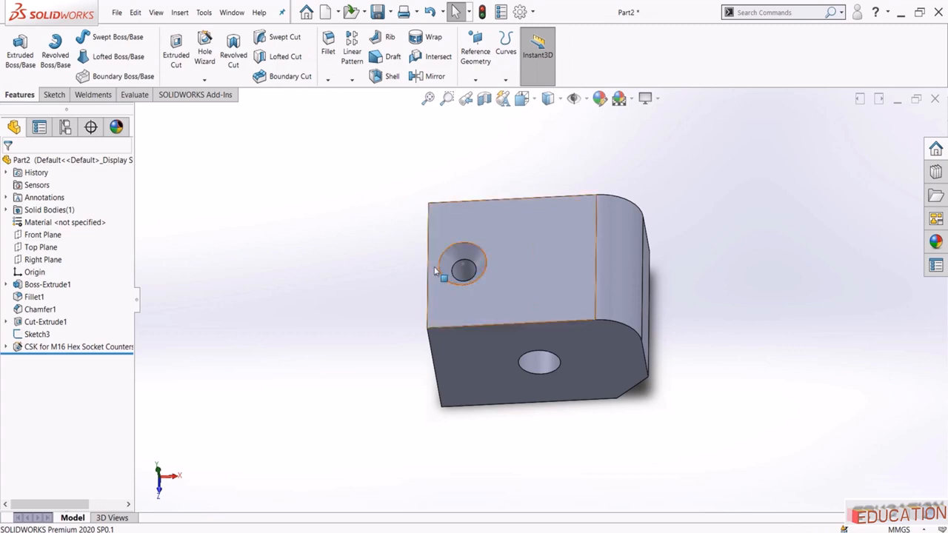
# - Save the part as Drawing 3 in New folder (17) on the Desktop
pyautogui.moveTo(379, 296); pyautogui.dragTo(381, 251, button='middle')
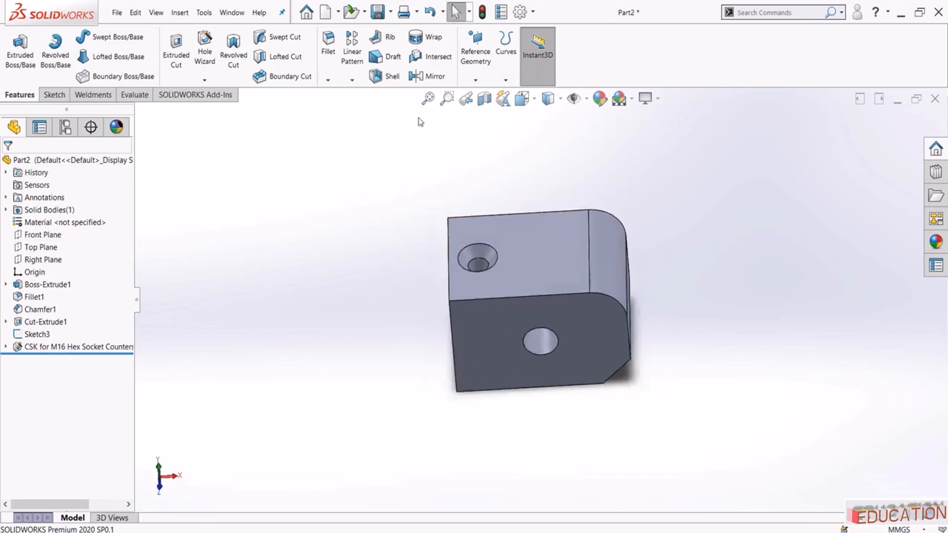
pyautogui.click(428, 98)
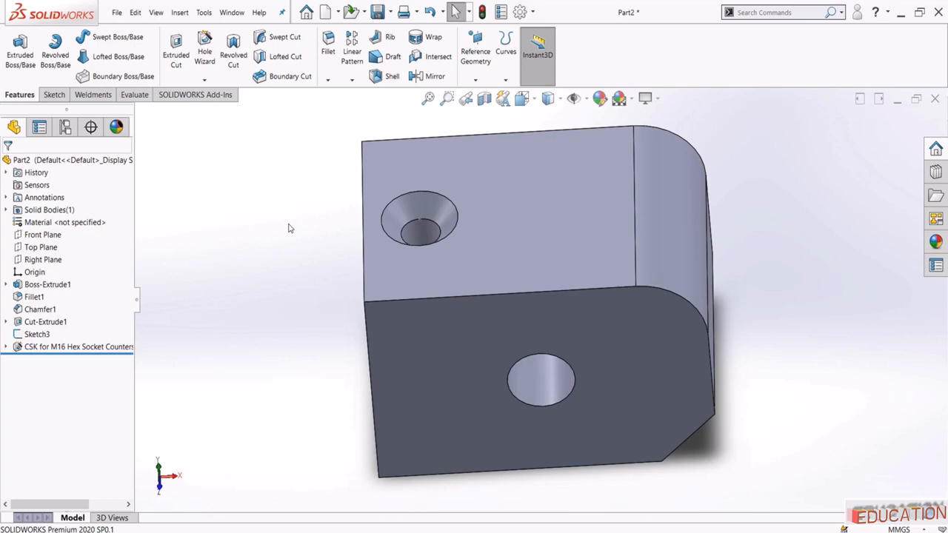
pyautogui.click(376, 12)
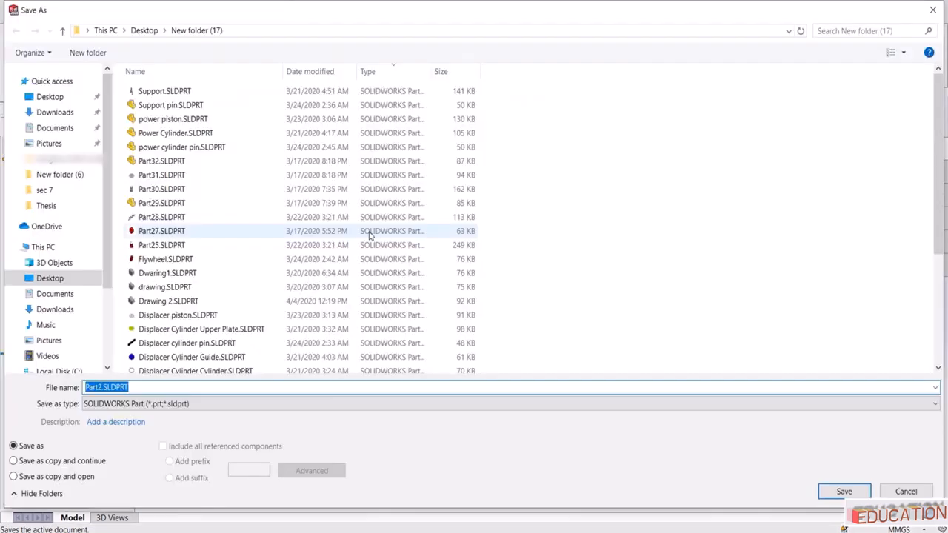
pyautogui.write('Dra')
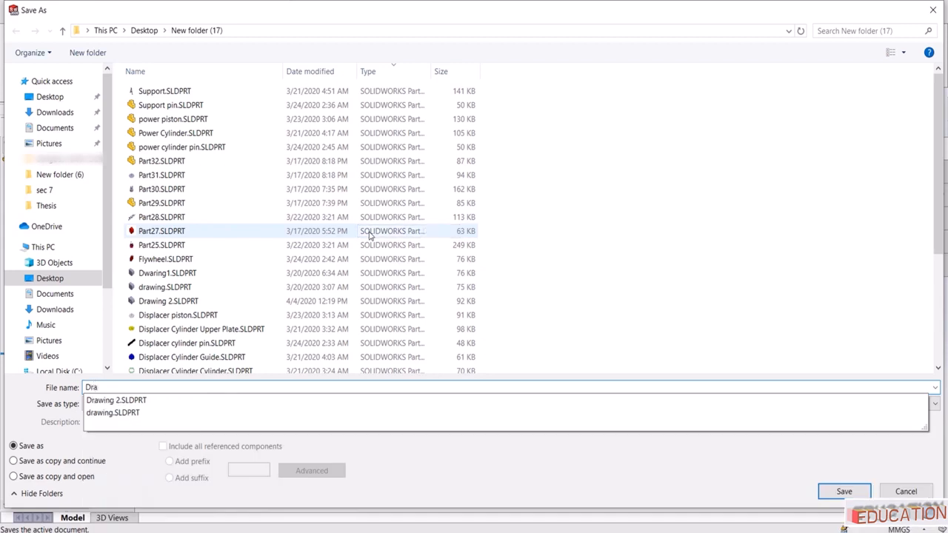
pyautogui.press('Down')
pyautogui.press('BackSpace')
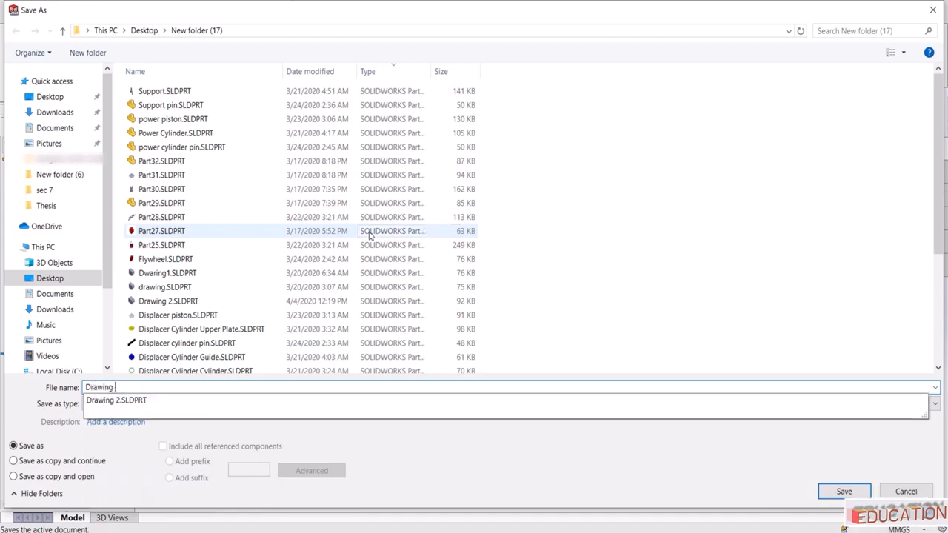
pyautogui.write('3')
pyautogui.press('Return')
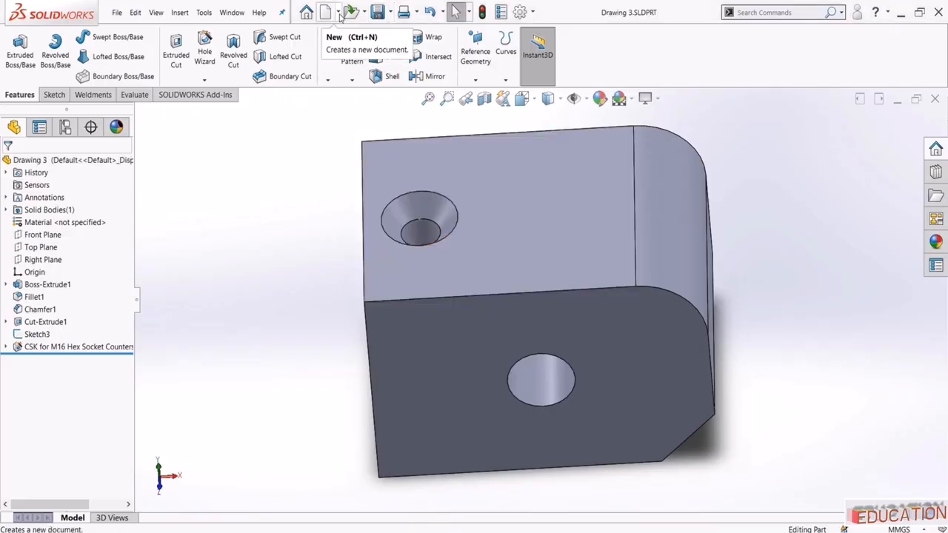
# - Create a drawing from the part using the standard A3 (DIN) sheet with its sheet format displayed
pyautogui.click(338, 13)
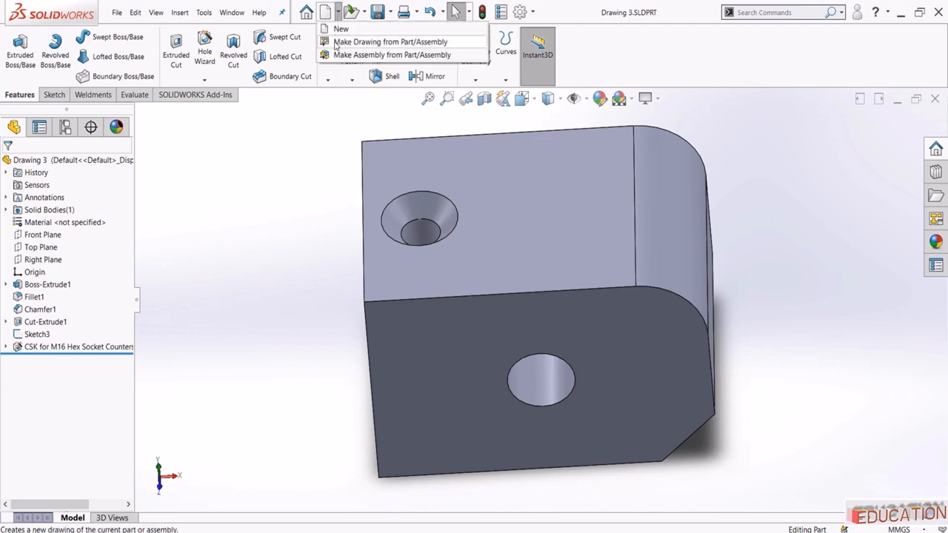
pyautogui.click(335, 43)
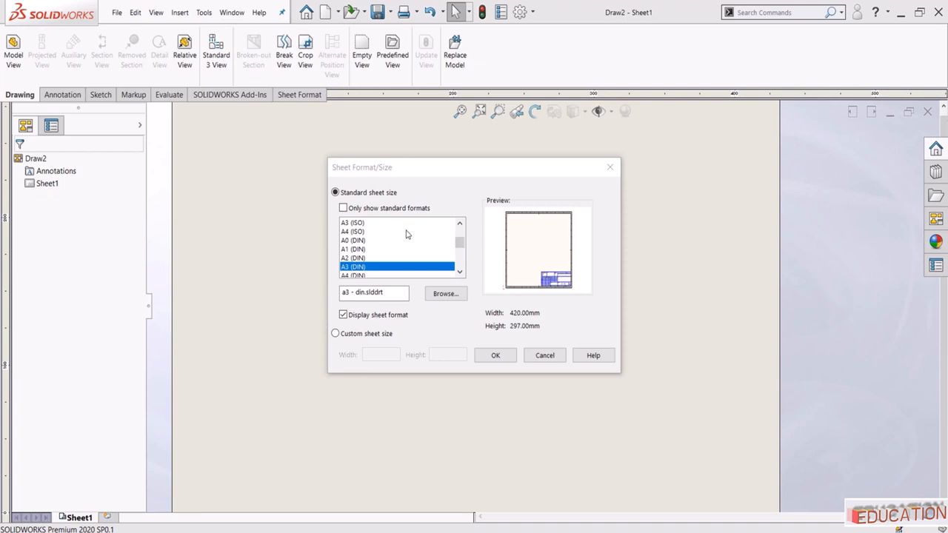
pyautogui.click(359, 241)
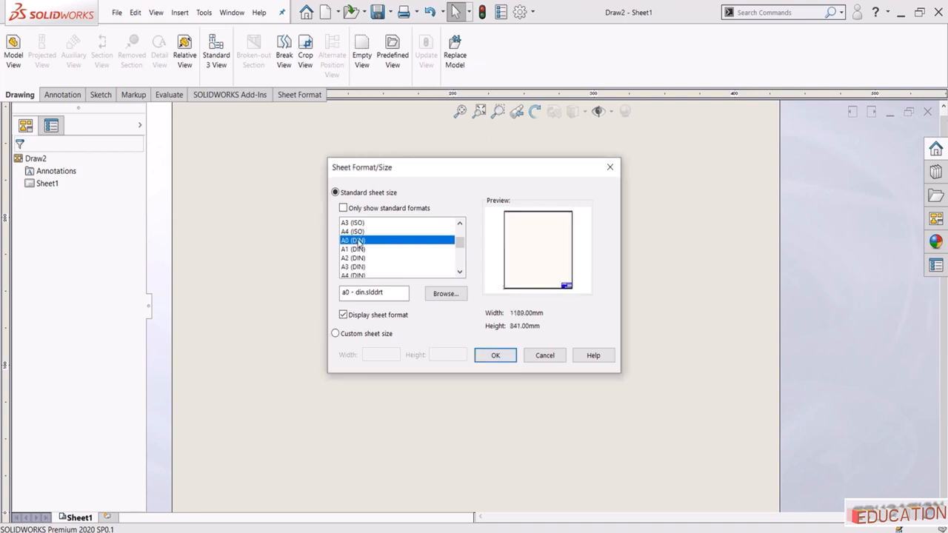
pyautogui.click(354, 267)
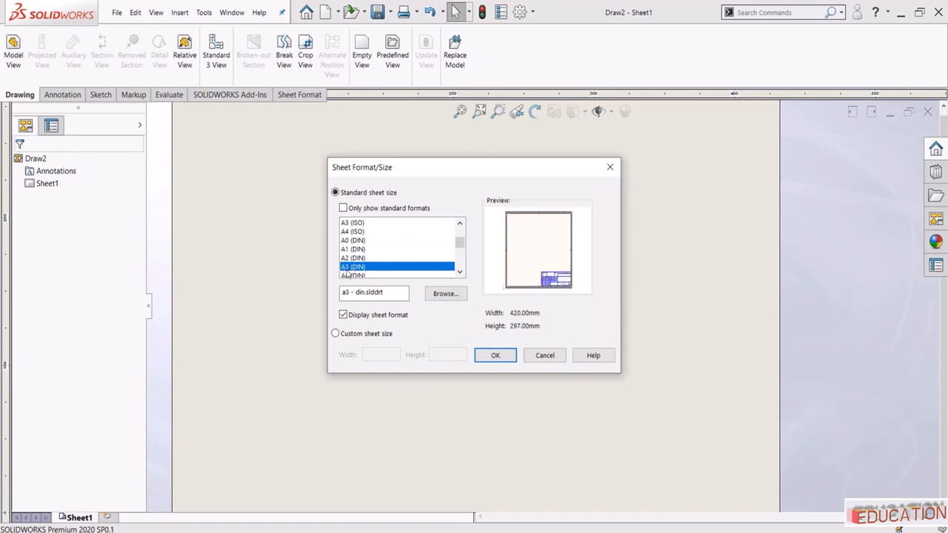
pyautogui.click(495, 356)
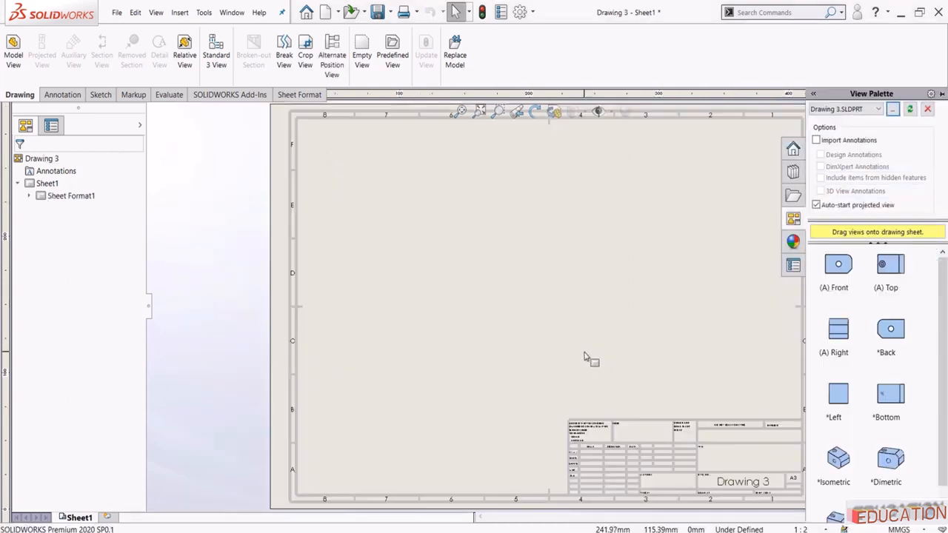
# - Examine the drawing sheet's title block and the Model View command's source document options
pyautogui.scroll(2, 584, 357)
pyautogui.scroll(-2, 687, 383)
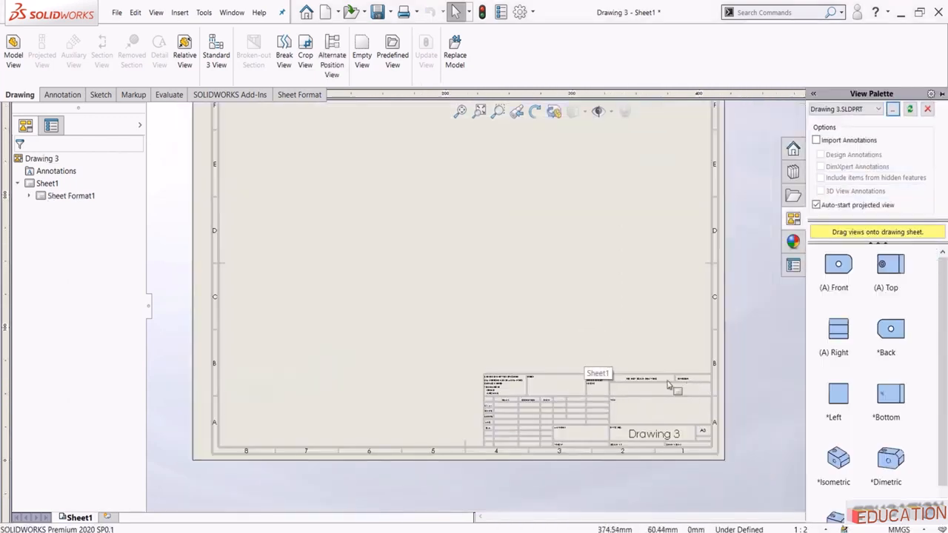
pyautogui.scroll(-2, 668, 385)
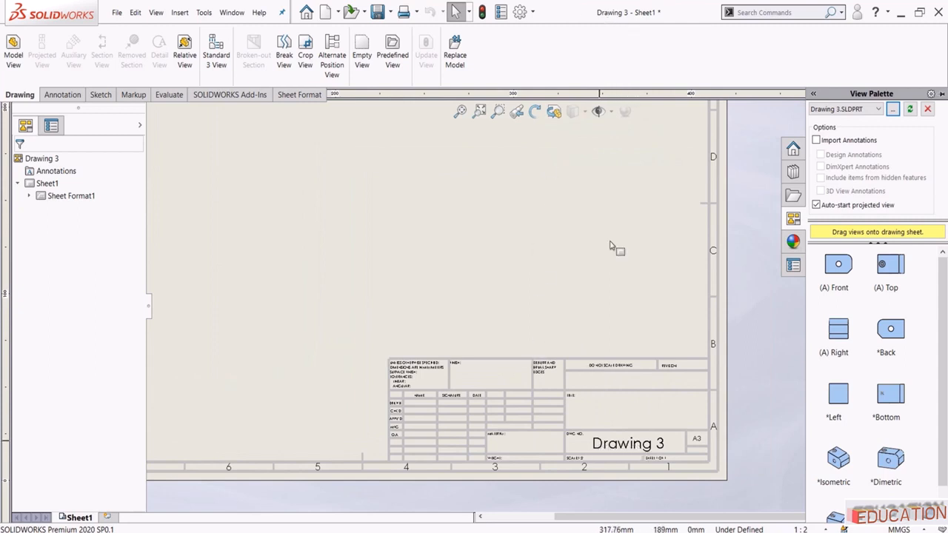
pyautogui.scroll(-2, 663, 452)
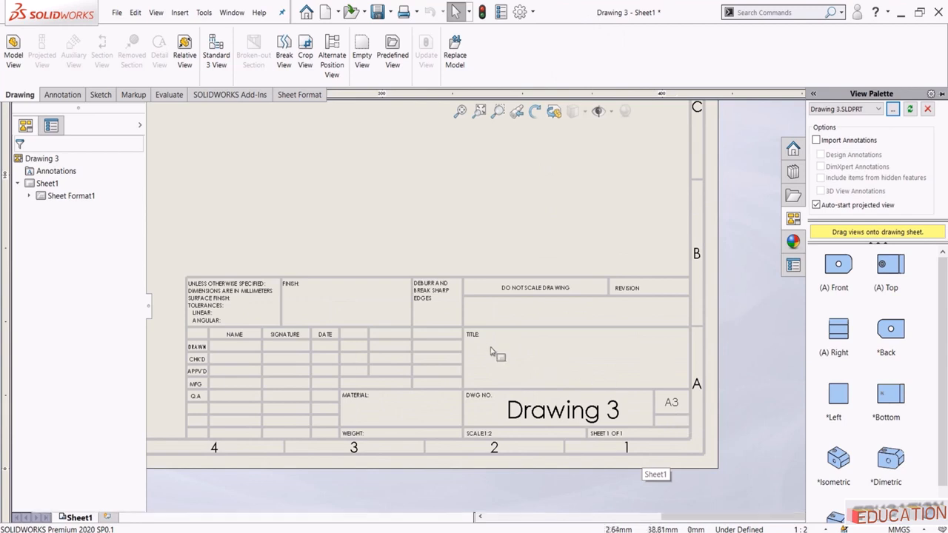
pyautogui.scroll(2, 490, 351)
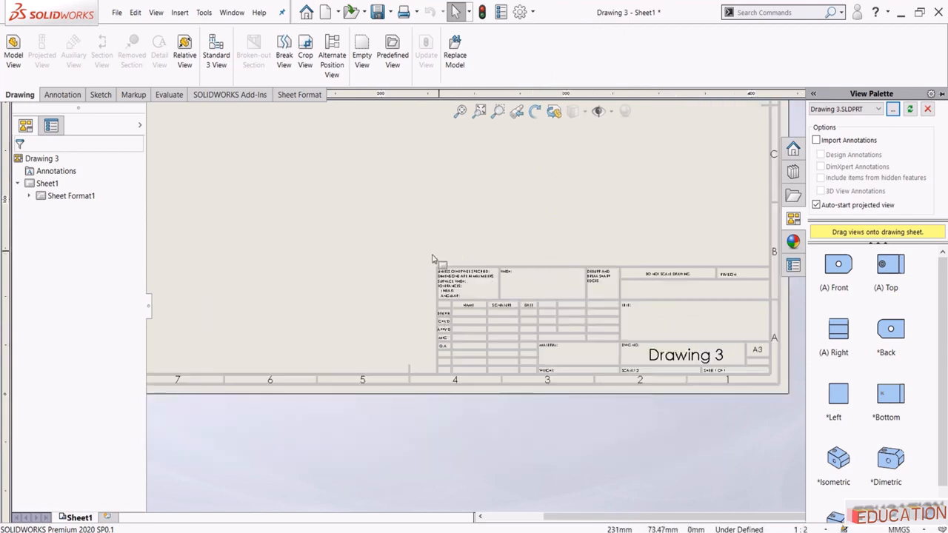
pyautogui.scroll(-1, 522, 354)
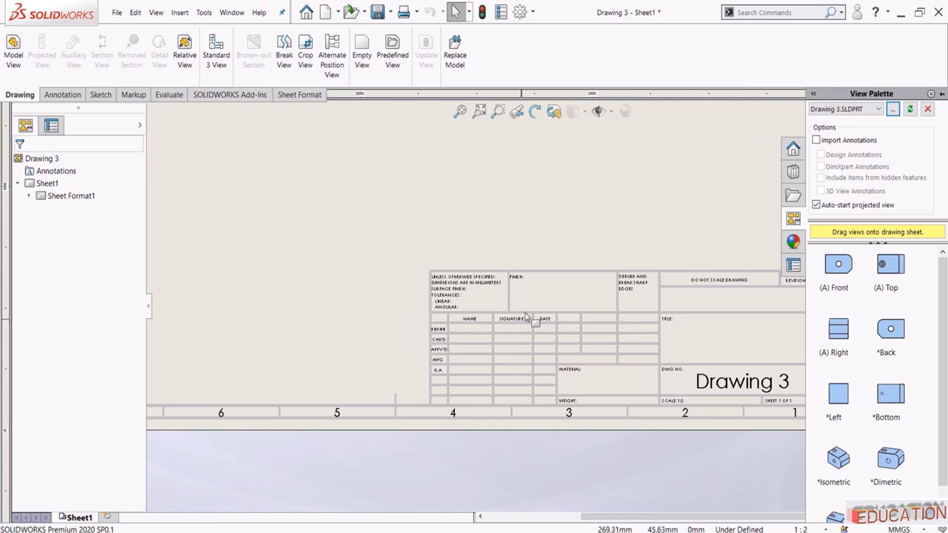
pyautogui.scroll(2, 540, 299)
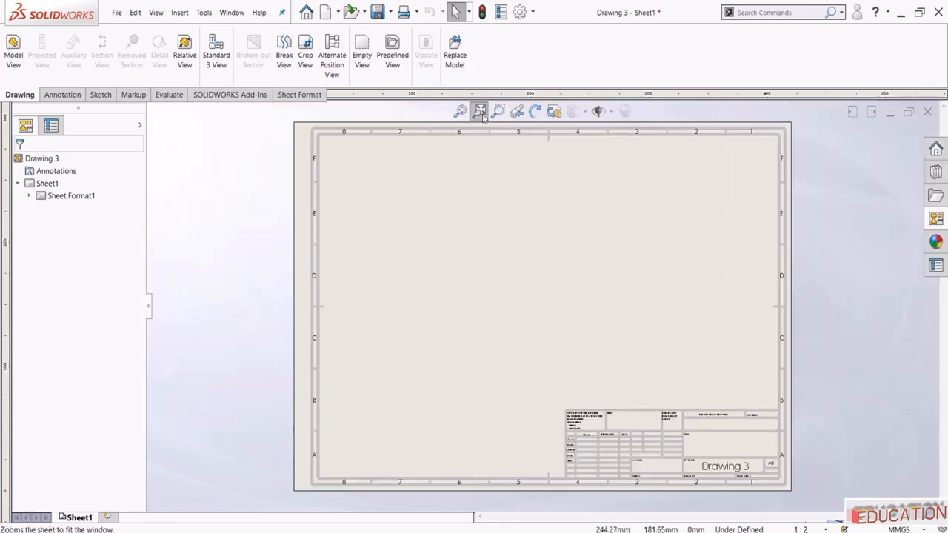
pyautogui.click(479, 111)
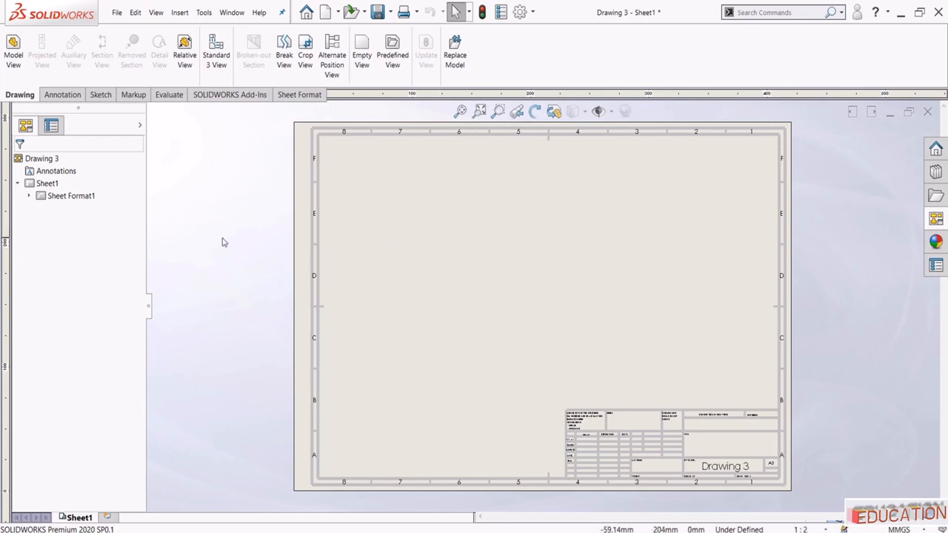
pyautogui.click(14, 49)
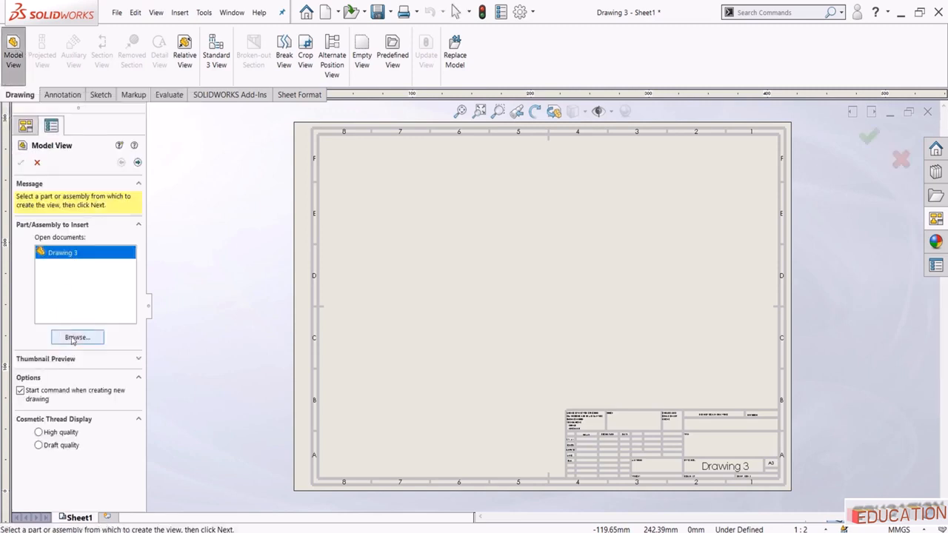
pyautogui.click(37, 163)
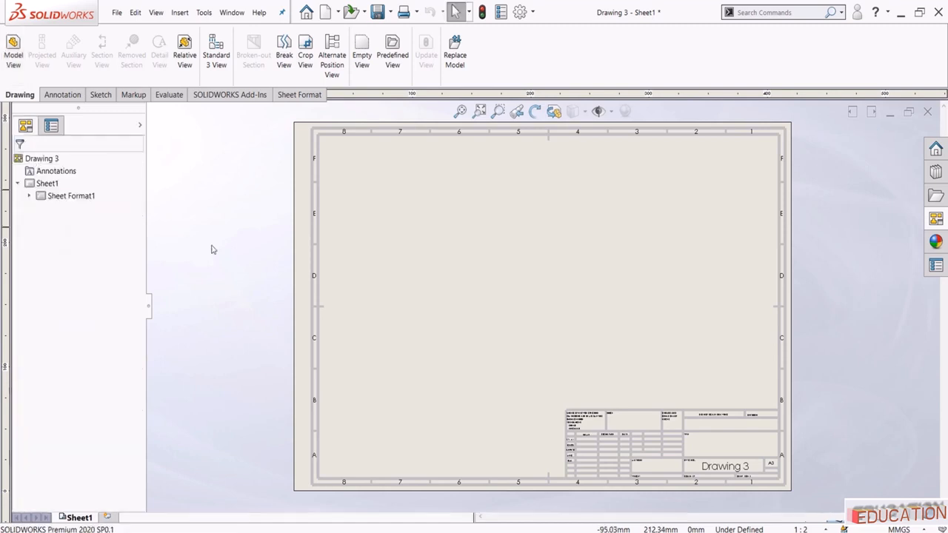
# - Place the part's Front view from the View Palette near the middle of the sheet
pyautogui.click(937, 219)
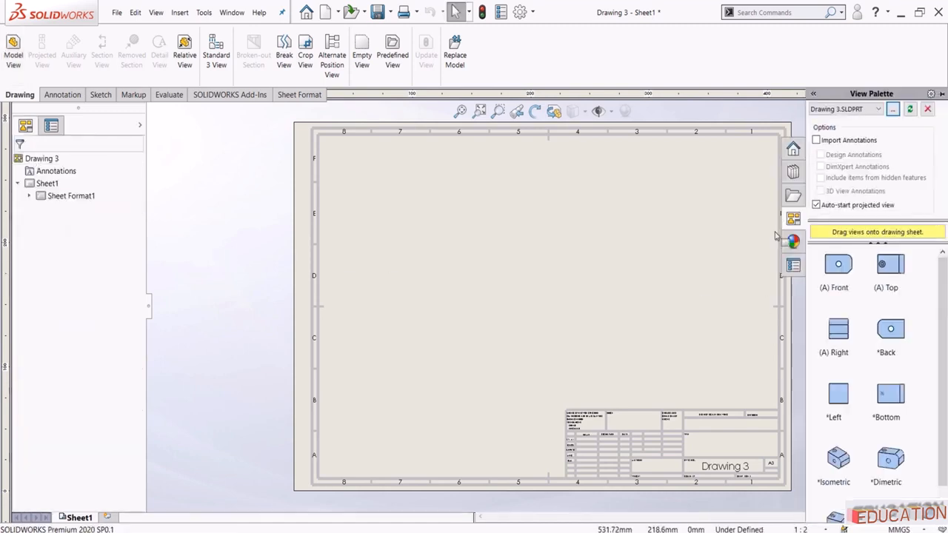
pyautogui.click(893, 110)
pyautogui.click(904, 493)
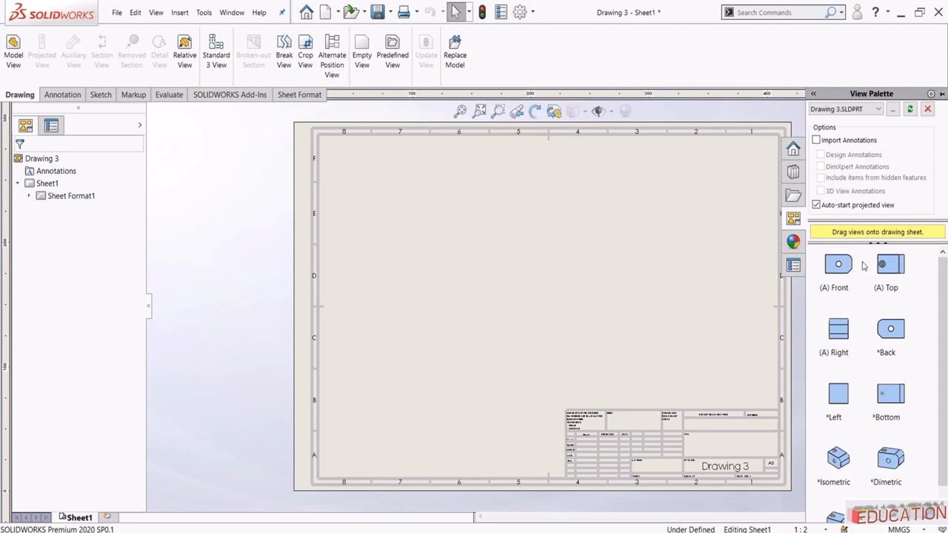
pyautogui.scroll(-1, 882, 304)
pyautogui.scroll(1, 876, 381)
pyautogui.moveTo(828, 266); pyautogui.dragTo(506, 295)
pyautogui.click(505, 295)
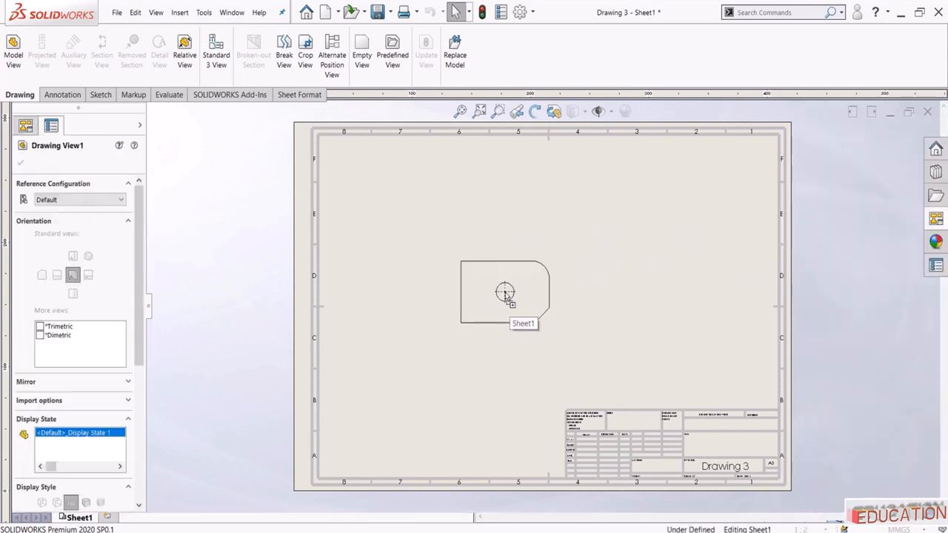
# - Project top, bottom, left, right and isometric views from the front view, with the isometric beside the top view
pyautogui.click(499, 181)
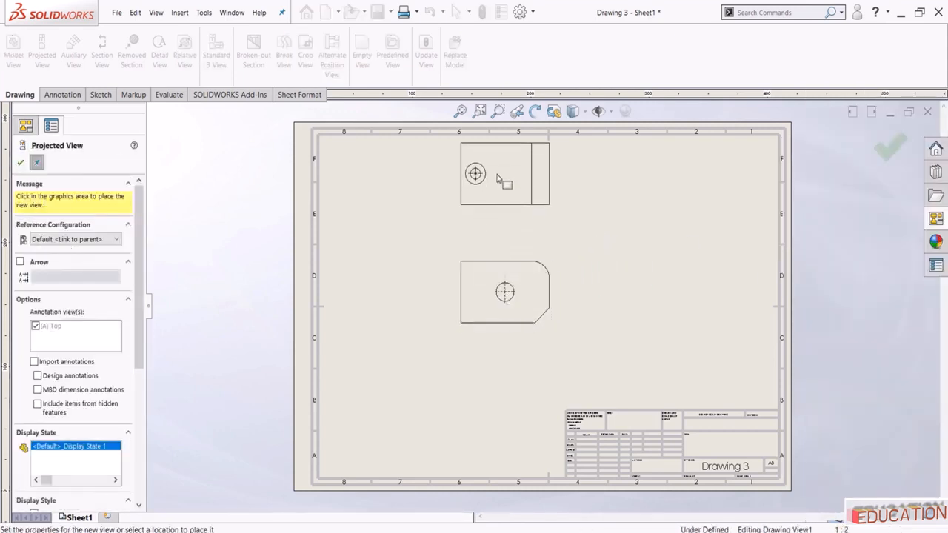
pyautogui.click(486, 409)
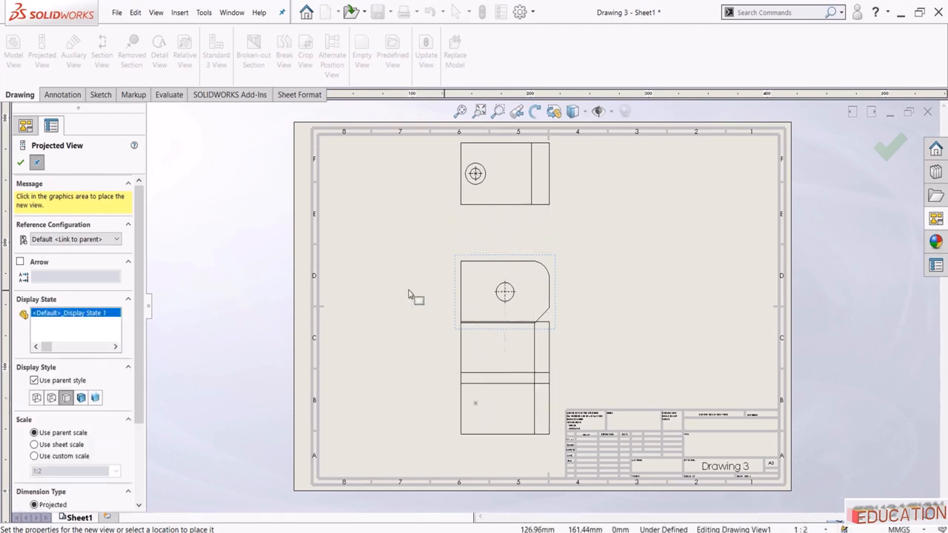
pyautogui.click(380, 296)
pyautogui.click(625, 281)
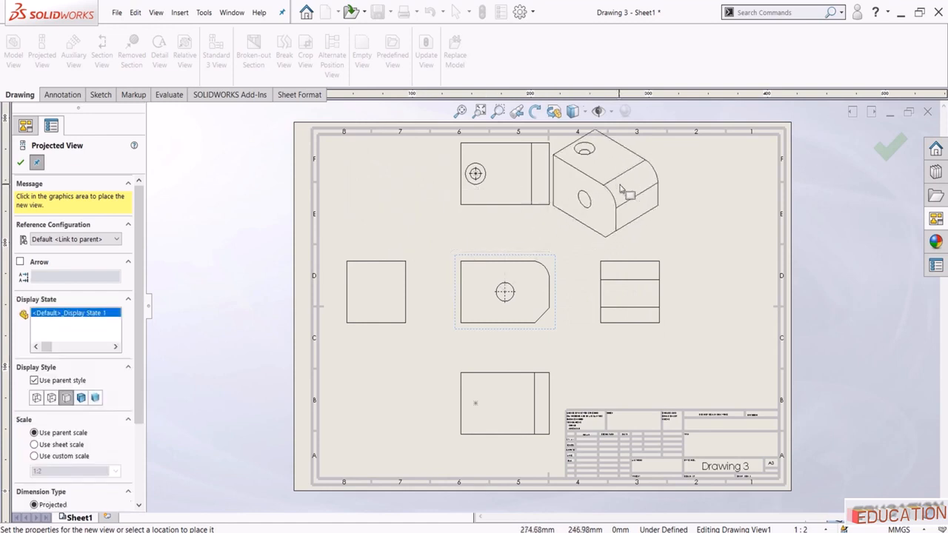
pyautogui.click(617, 189)
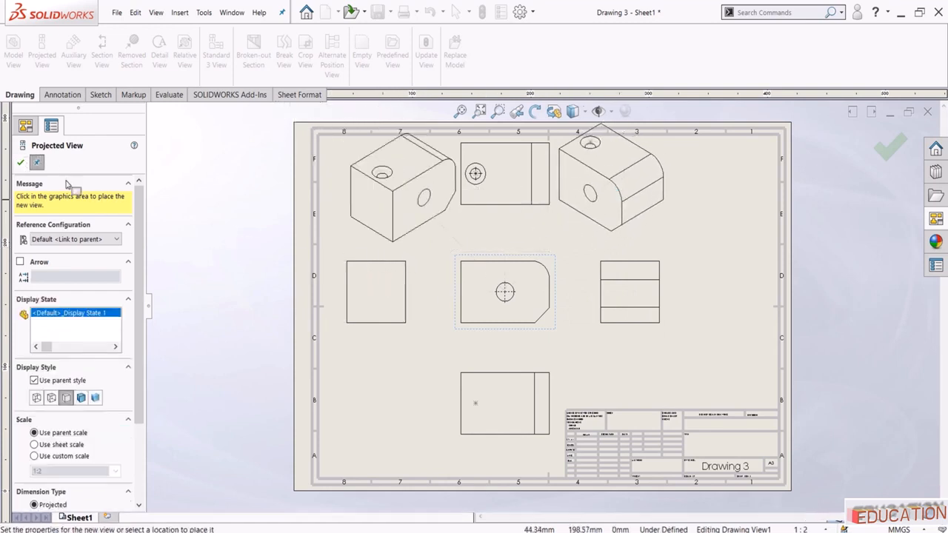
pyautogui.click(20, 162)
# - Set the front view's display style to Shaded With Edges, including the views projected from it
pyautogui.scroll(3, 552, 326)
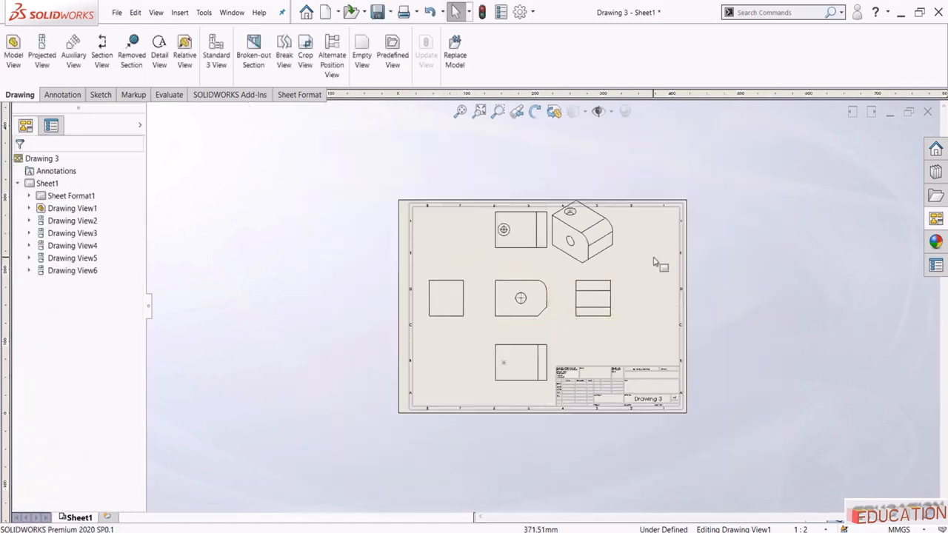
pyautogui.scroll(-1, 673, 262)
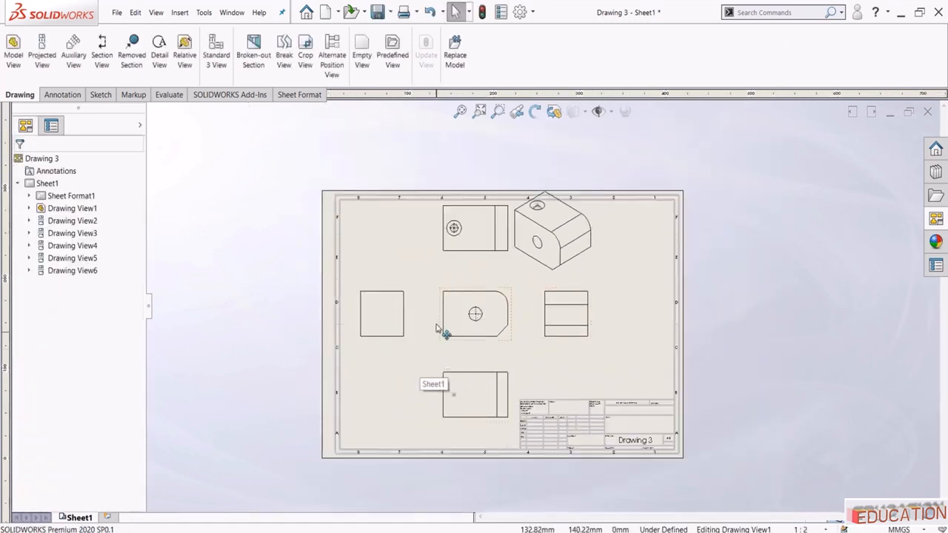
pyautogui.click(455, 290)
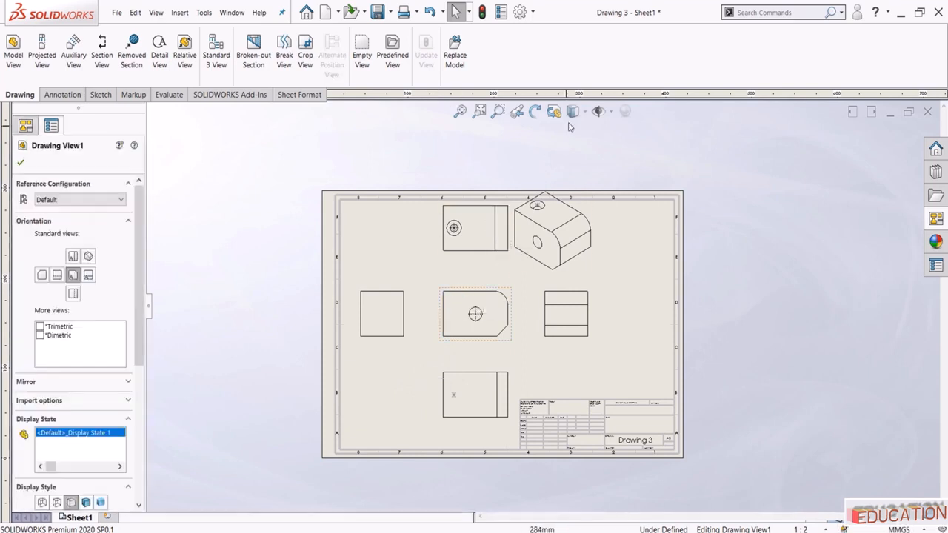
pyautogui.click(575, 111)
pyautogui.click(571, 138)
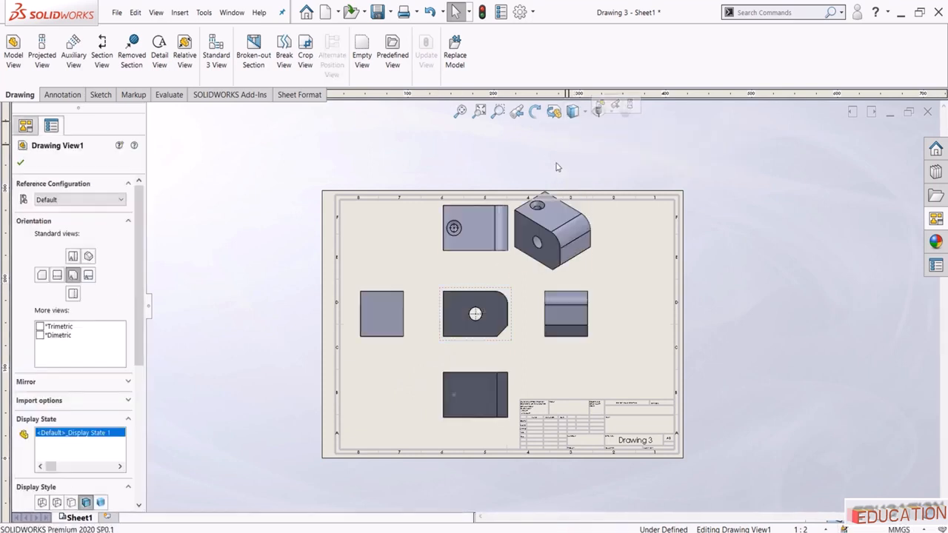
pyautogui.scroll(-1, 484, 294)
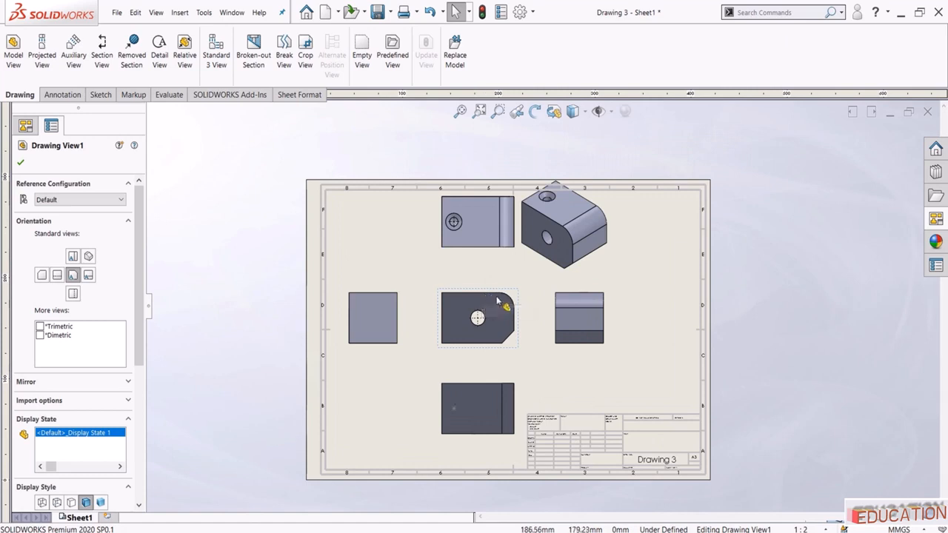
# - Set the front view's display style to Hidden Lines Removed, including the views projected from it
pyautogui.click(573, 111)
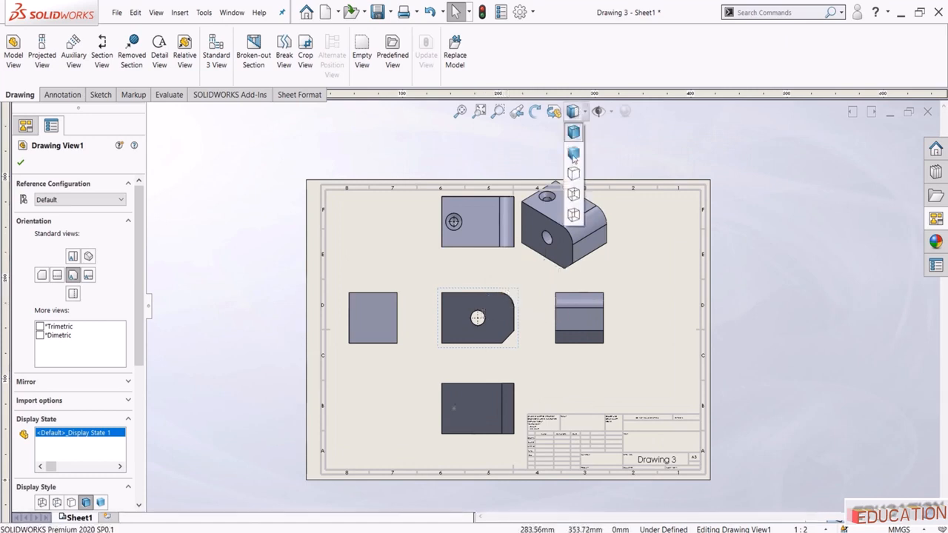
pyautogui.click(572, 178)
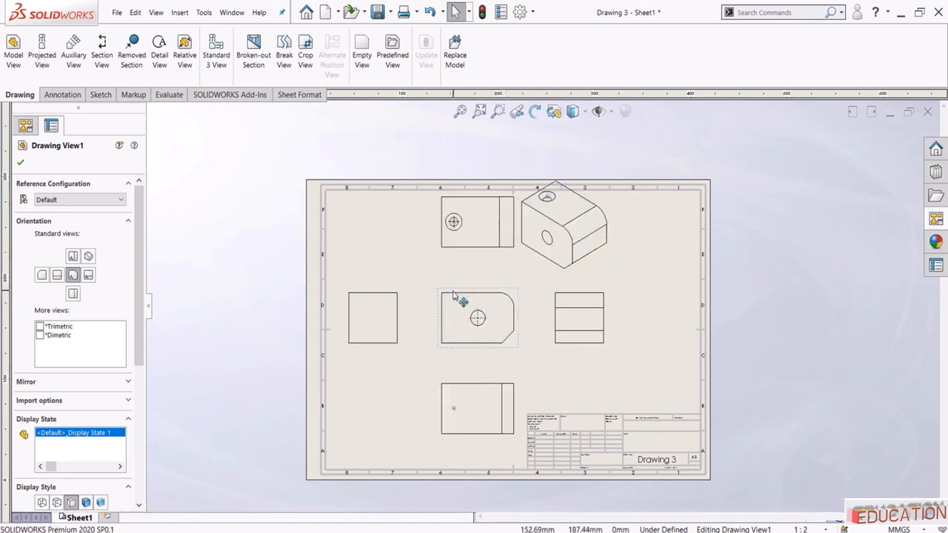
# - Shift the front view slightly left and down, and reposition the left and right projected views along its horizontal alignment
pyautogui.moveTo(455, 292)
pyautogui.mouseDown()
pyautogui.moveTo(485, 248)
pyautogui.moveTo(430, 293)
pyautogui.moveTo(507, 288)
pyautogui.moveTo(432, 296)
pyautogui.moveTo(429, 262)
pyautogui.moveTo(461, 296)
pyautogui.moveTo(263, 300)
pyautogui.moveTo(363, 300)
pyautogui.mouseUp()
pyautogui.click(598, 295)
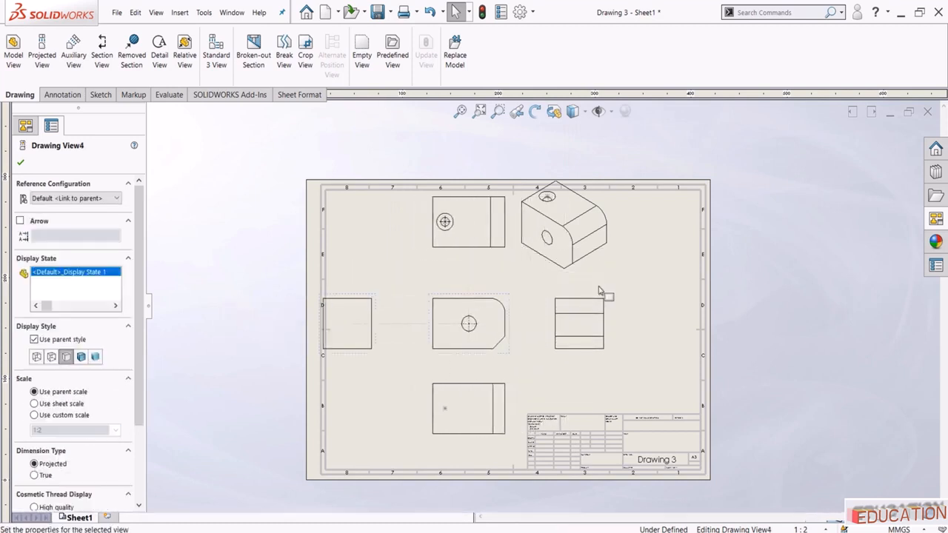
pyautogui.moveTo(591, 295)
pyautogui.mouseDown()
pyautogui.moveTo(691, 296)
pyautogui.moveTo(635, 298)
pyautogui.mouseUp()
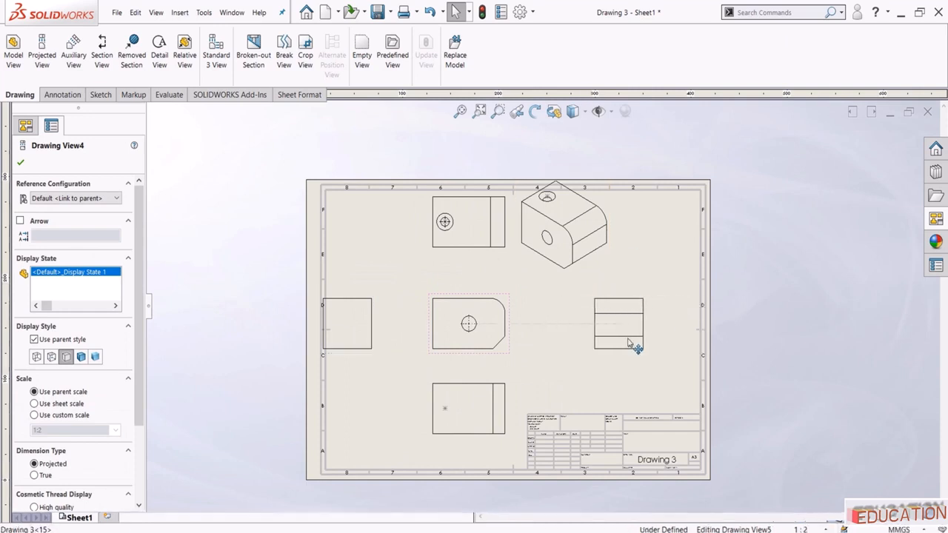
pyautogui.moveTo(623, 388)
pyautogui.mouseDown()
pyautogui.moveTo(598, 313)
pyautogui.moveTo(528, 229)
pyautogui.mouseUp()
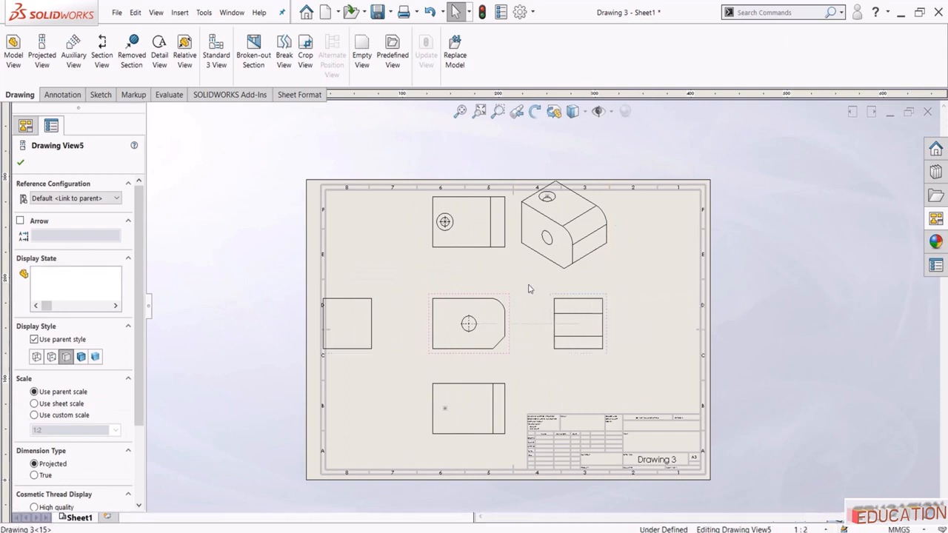
pyautogui.click(371, 295)
pyautogui.moveTo(364, 301); pyautogui.dragTo(392, 301)
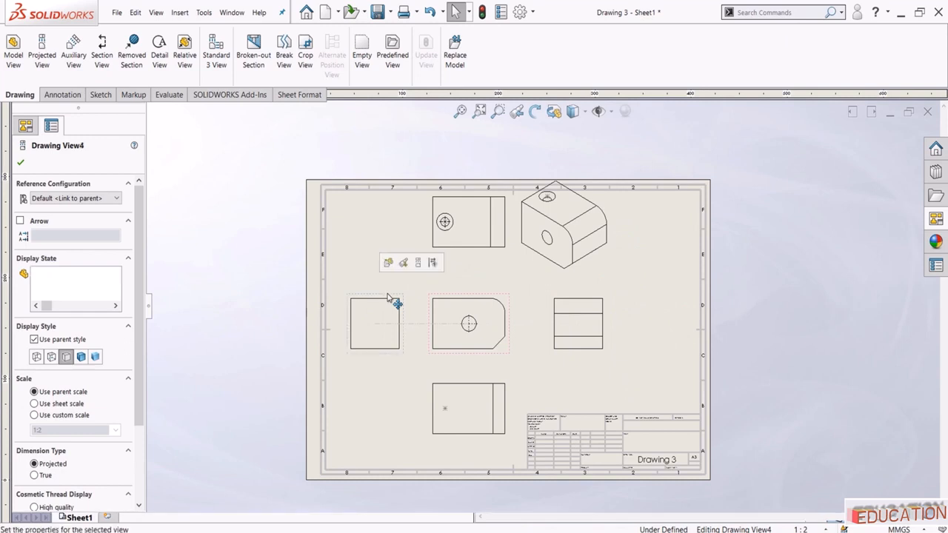
pyautogui.click(356, 240)
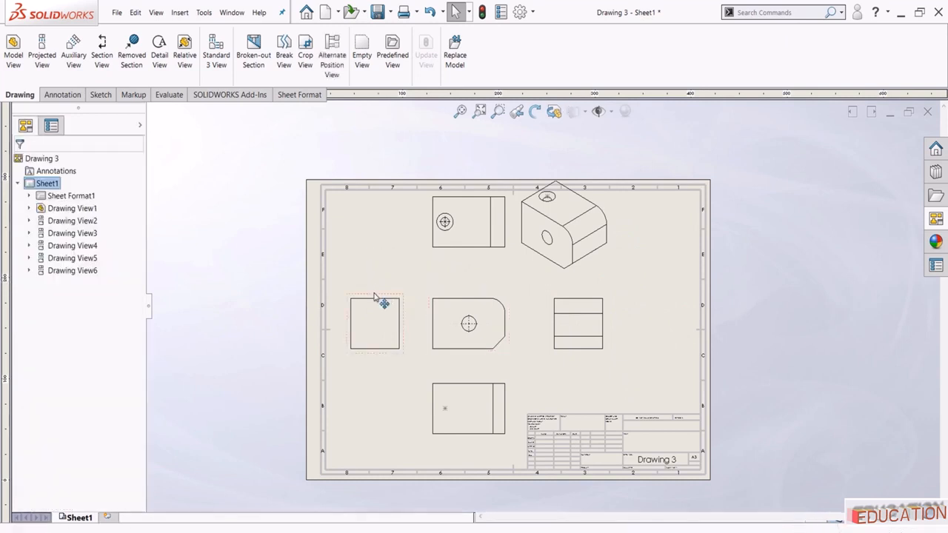
# - Set only the left projected view's display style to Shaded With Edges, independent of its parent view
pyautogui.click(383, 301)
pyautogui.click(572, 111)
pyautogui.click(574, 131)
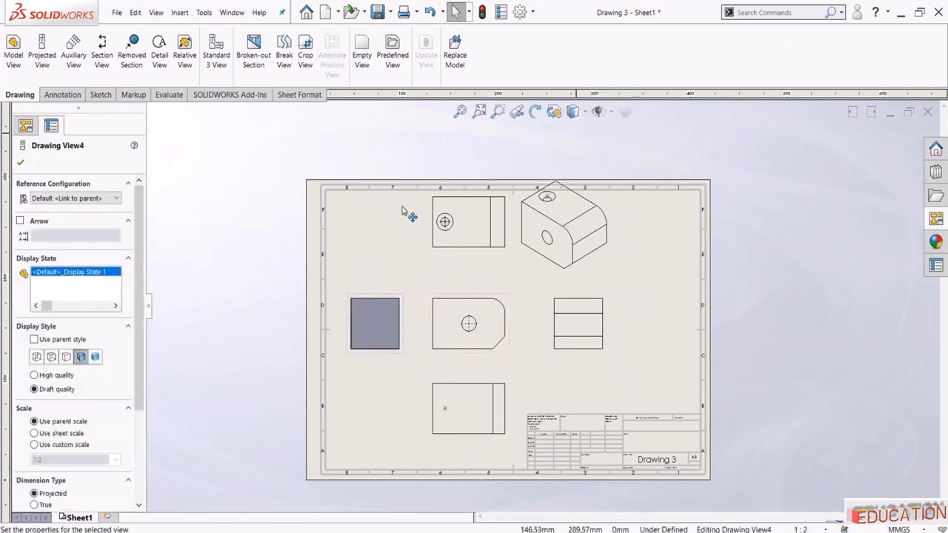
pyautogui.click(383, 236)
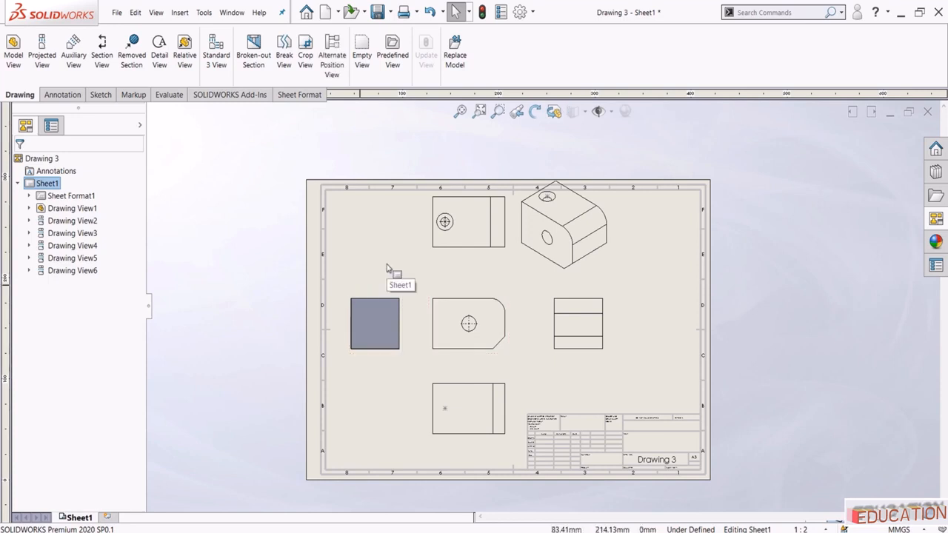
# - Give the shaded left view its own custom scale of 1:1
pyautogui.click(373, 297)
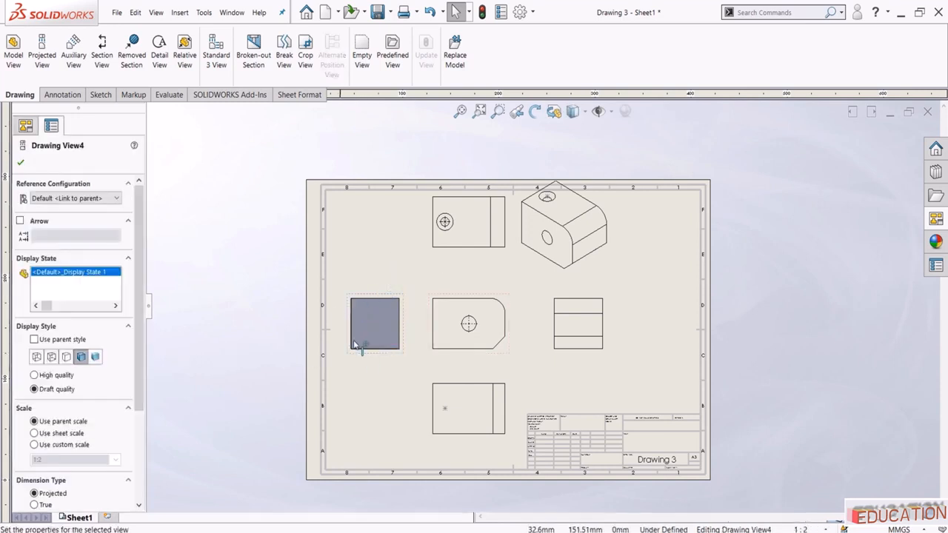
pyautogui.scroll(-3, 134, 416)
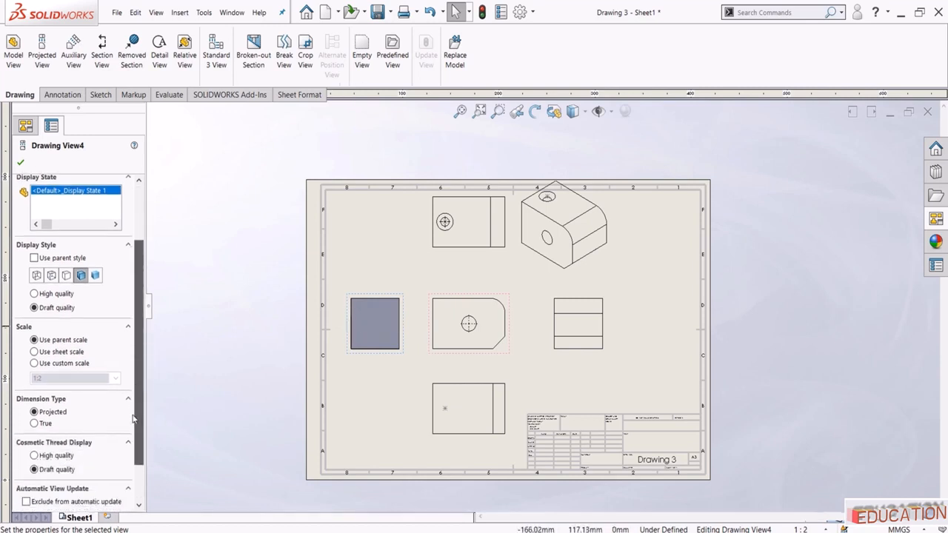
pyautogui.press('Escape')
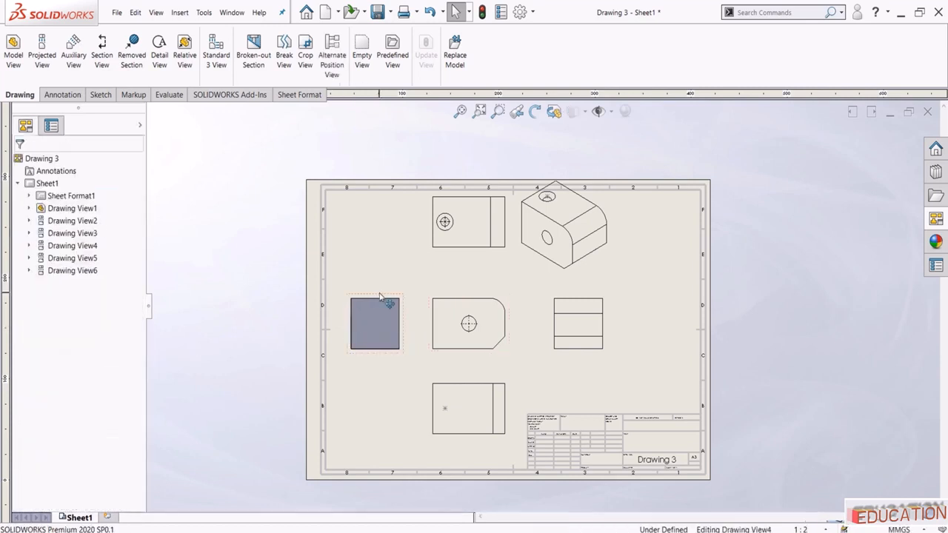
pyautogui.click(380, 296)
pyautogui.scroll(-3, 149, 402)
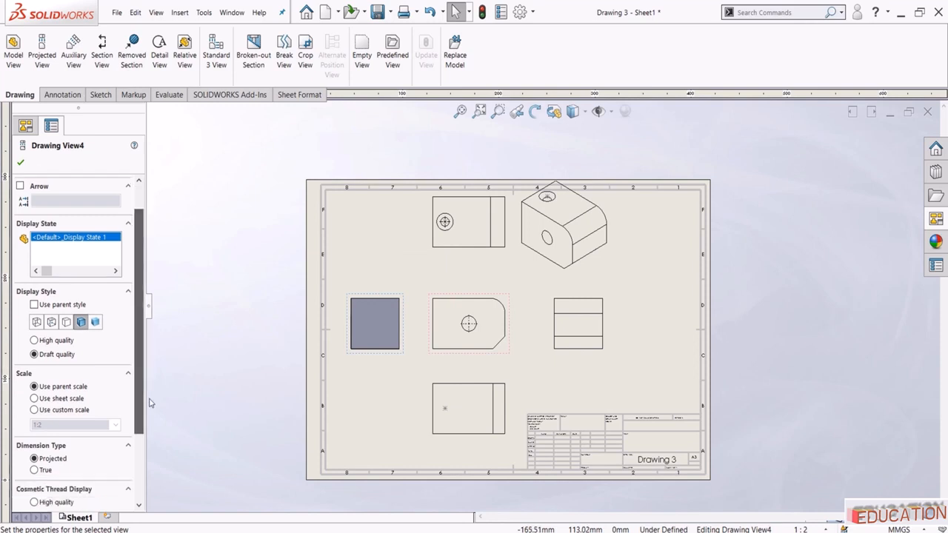
pyautogui.scroll(-2, 150, 402)
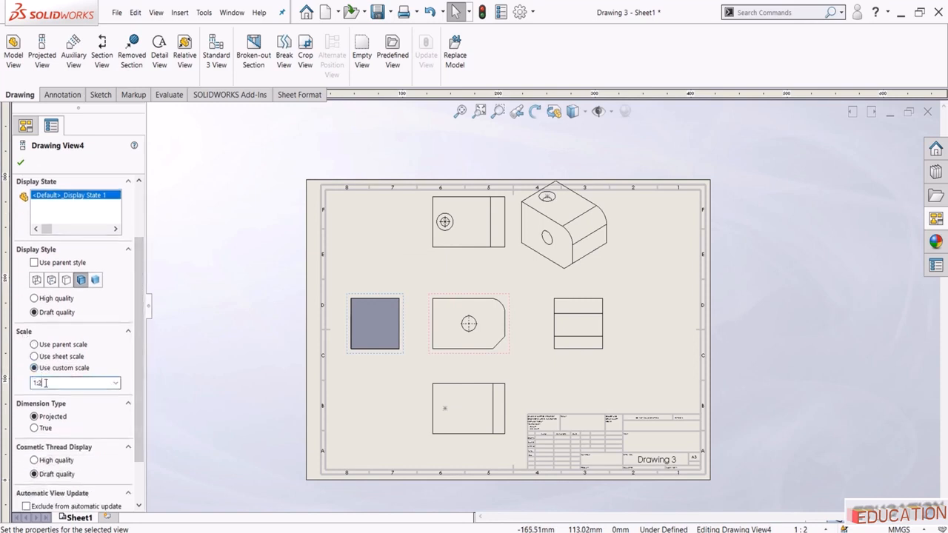
pyautogui.press('Return')
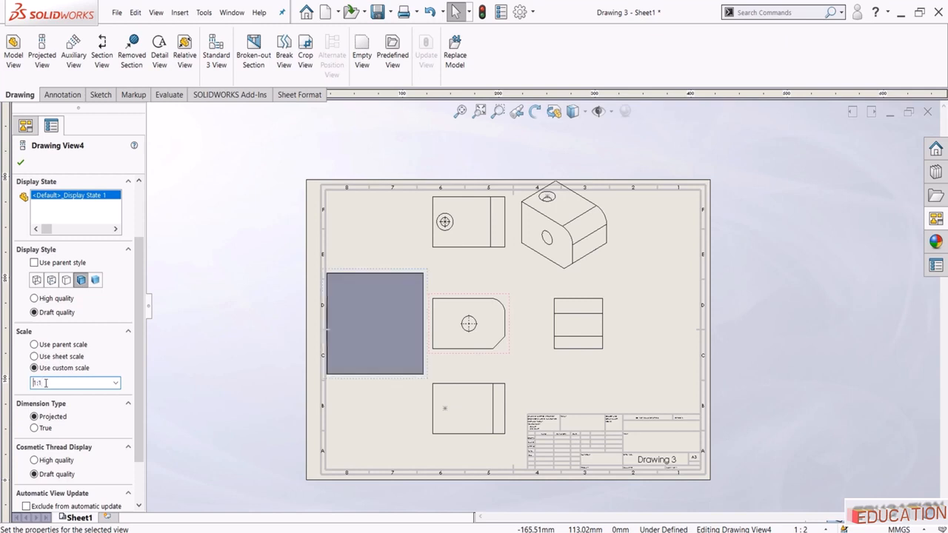
pyautogui.click(21, 164)
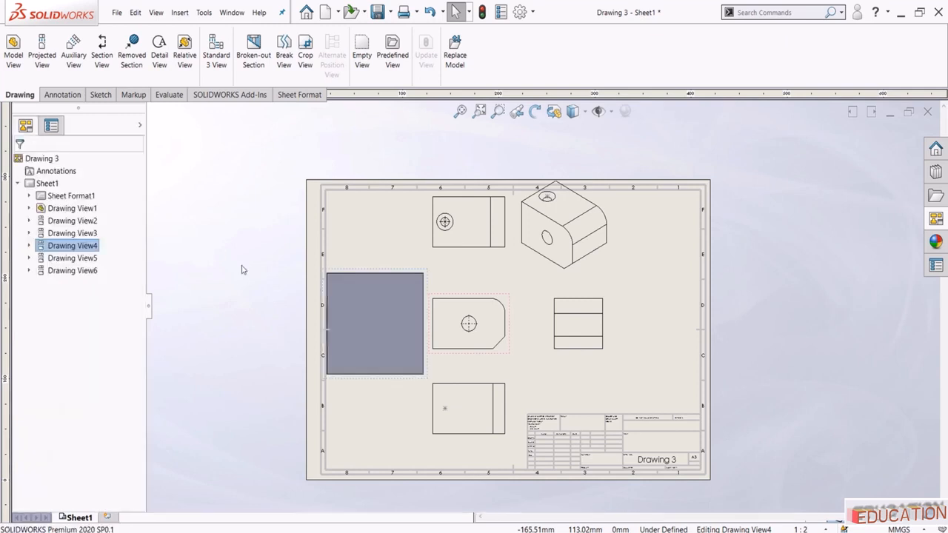
# - Try custom scales of 1:1 and 1:.5 on the front view, and set its scale to 1:3
pyautogui.click(506, 305)
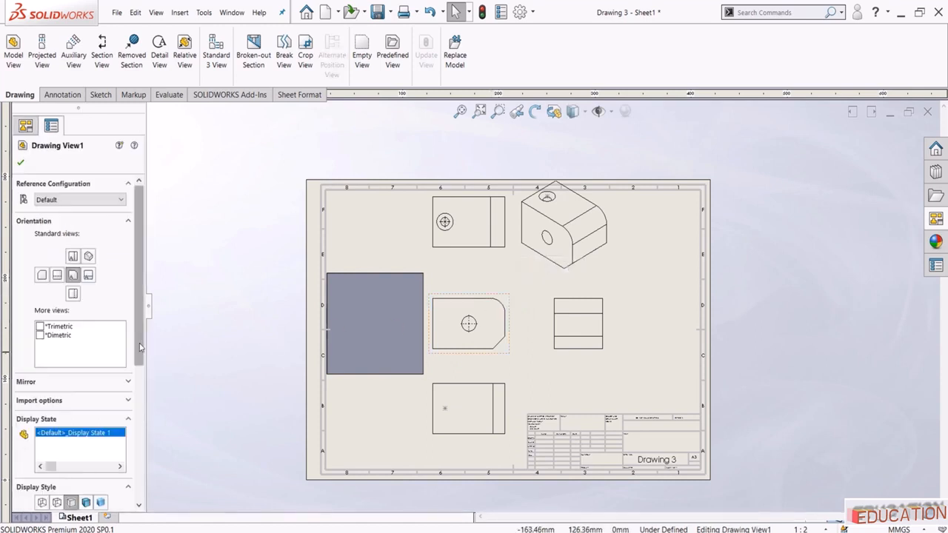
pyautogui.scroll(-3, 131, 411)
pyautogui.scroll(-2, 131, 412)
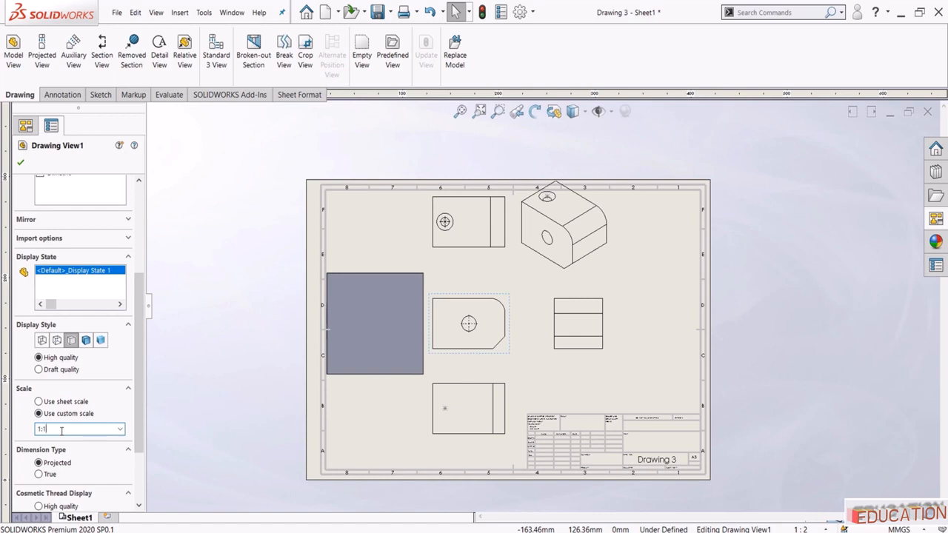
pyautogui.press('Return')
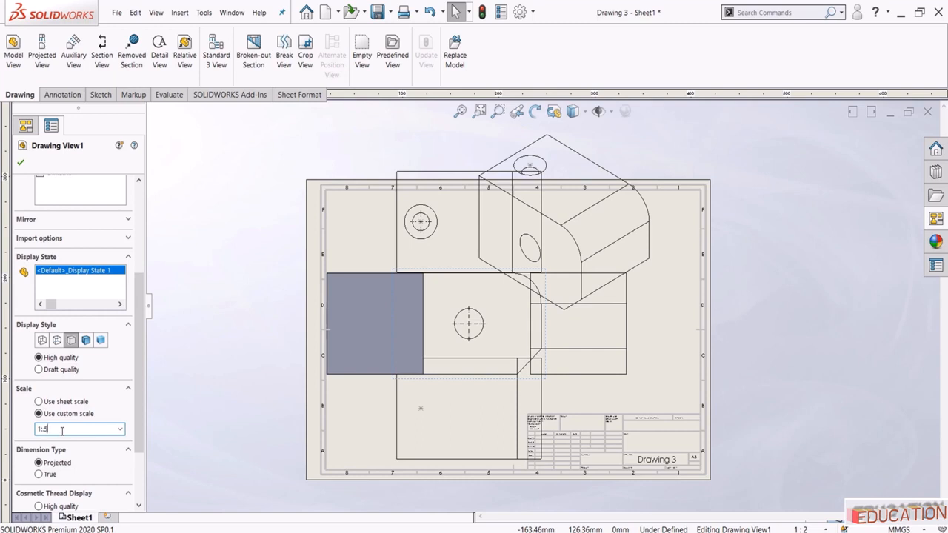
pyautogui.press('Return')
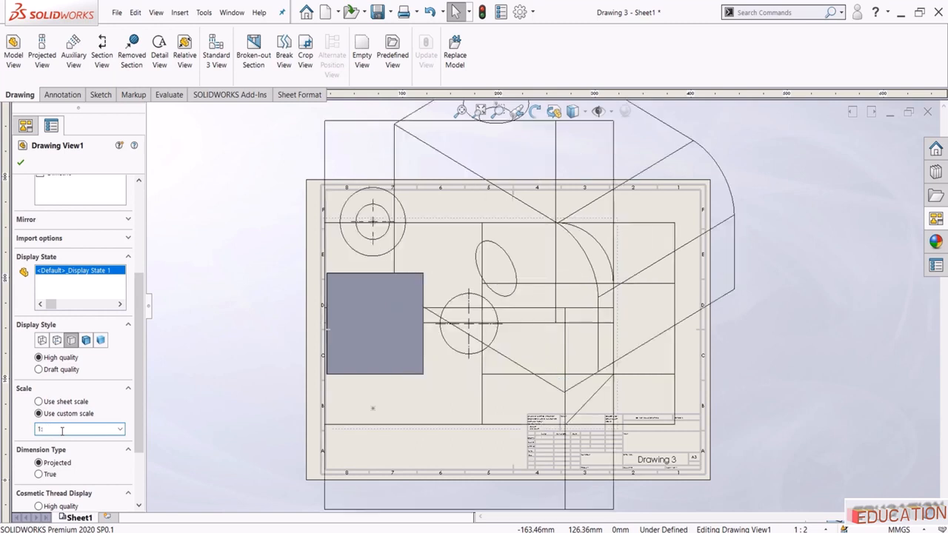
pyautogui.press('Return')
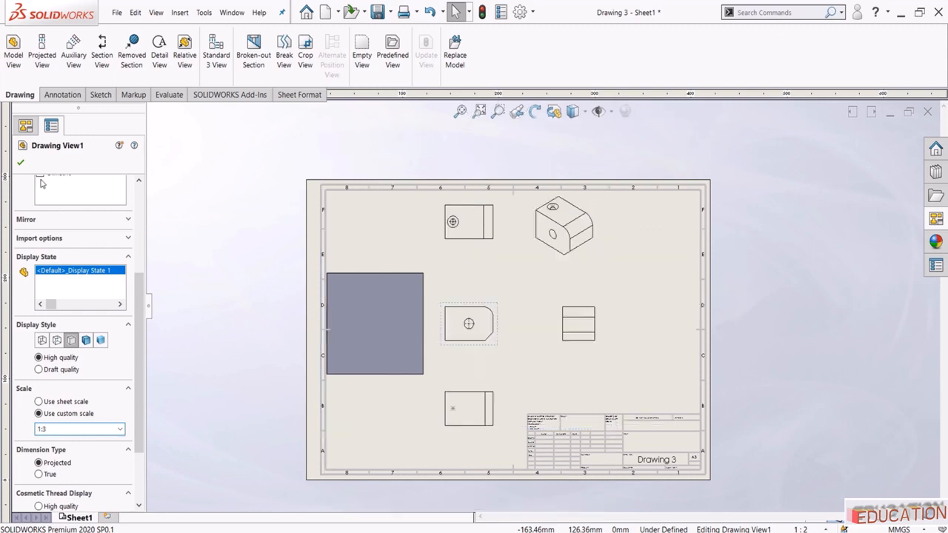
pyautogui.click(192, 296)
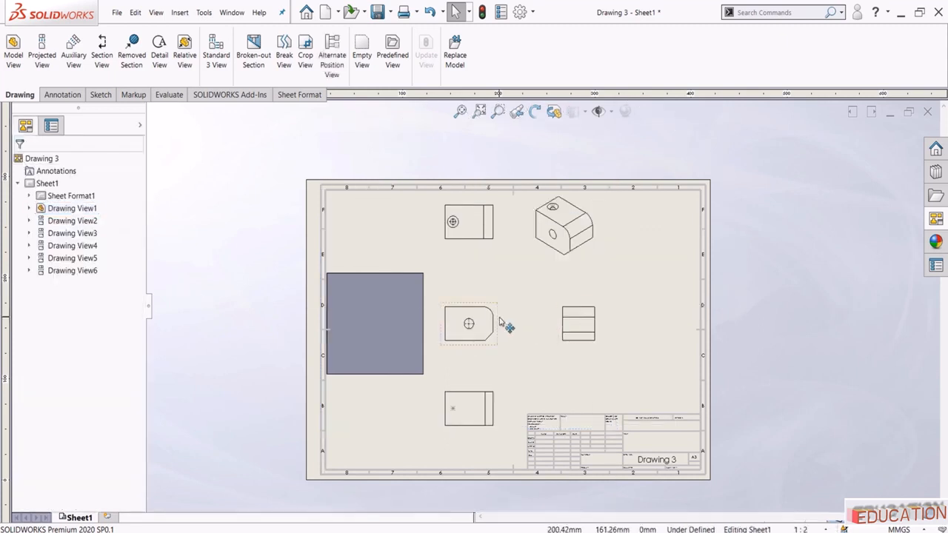
# - Move the front view to the right, the isometric view farther right, and the top view closer to the front view
pyautogui.moveTo(506, 323); pyautogui.dragTo(539, 323)
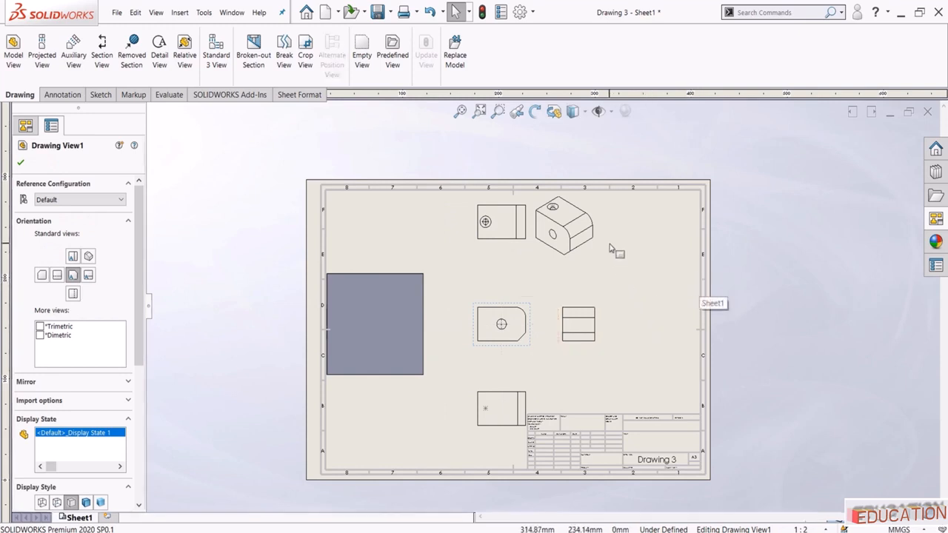
pyautogui.moveTo(597, 235); pyautogui.dragTo(643, 231)
pyautogui.click(508, 219)
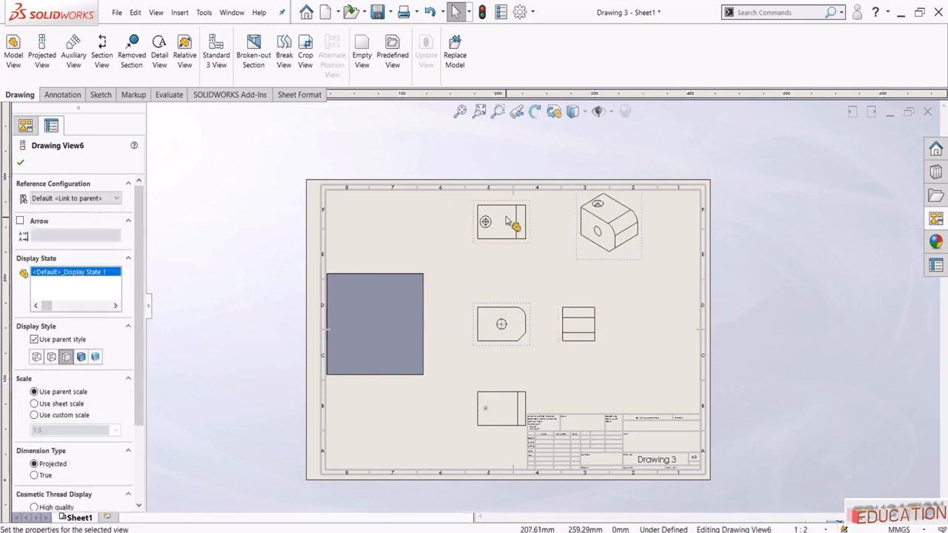
pyautogui.moveTo(497, 248); pyautogui.dragTo(474, 265)
pyautogui.click(414, 249)
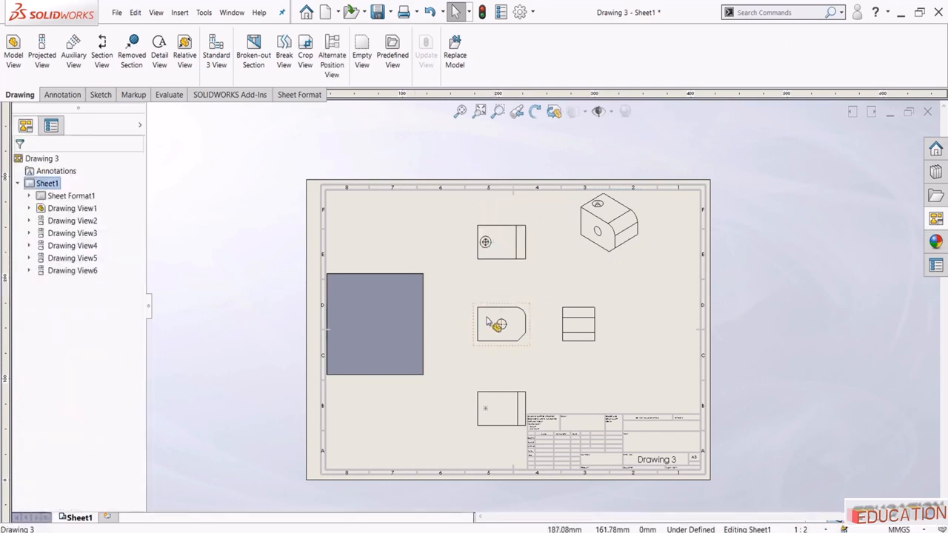
# - Break the top view's alignment with the front view and move it up and left, out of the front view's column
pyautogui.click(499, 268)
pyautogui.rightClick(498, 267)
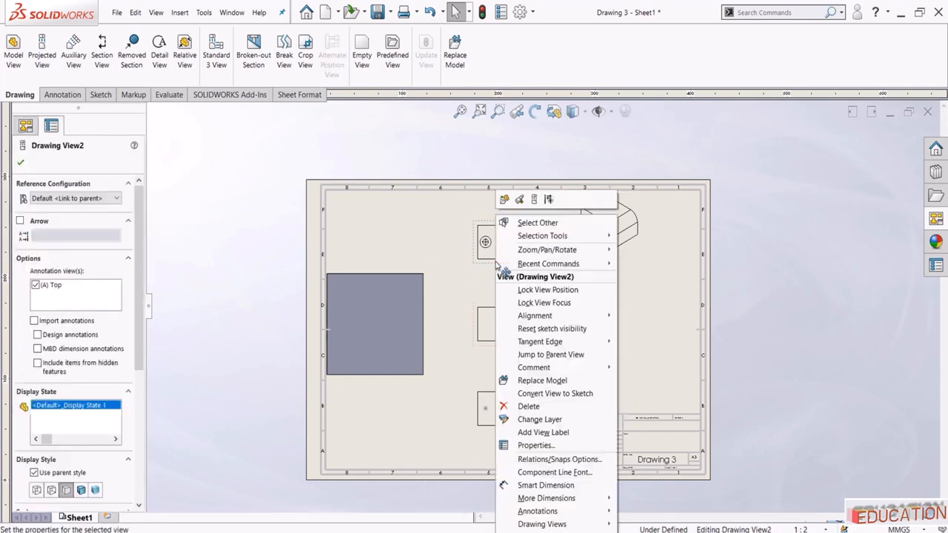
pyautogui.moveTo(562, 320)
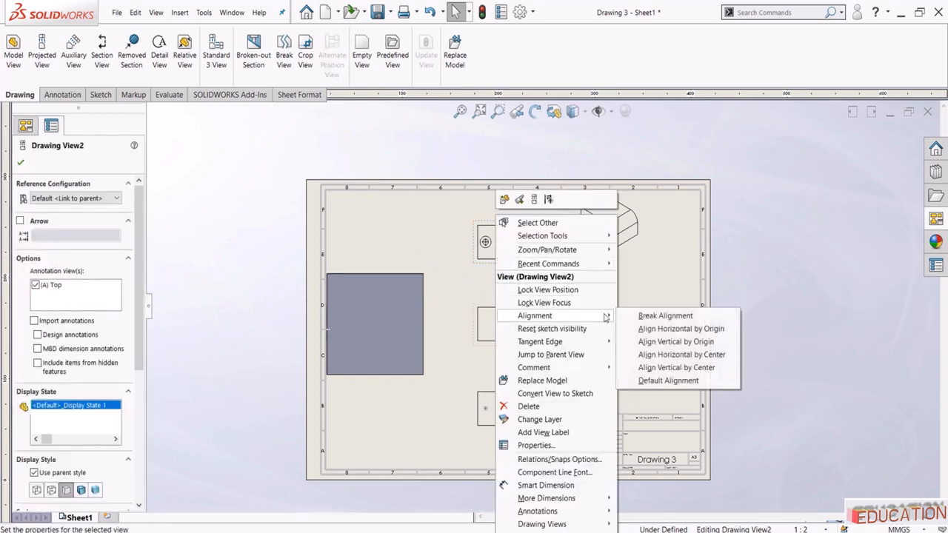
pyautogui.click(628, 317)
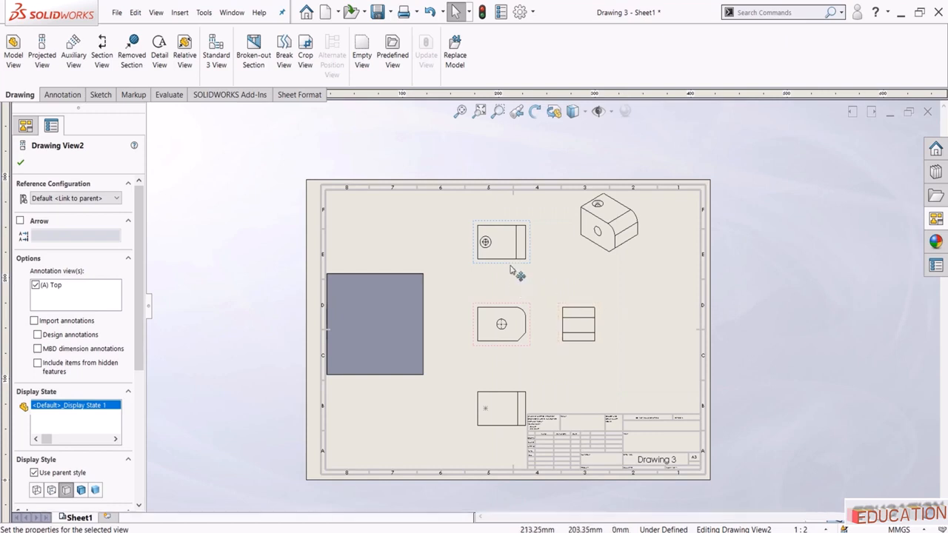
pyautogui.moveTo(511, 269)
pyautogui.mouseDown()
pyautogui.moveTo(362, 219)
pyautogui.moveTo(506, 260)
pyautogui.moveTo(386, 256)
pyautogui.moveTo(450, 205)
pyautogui.moveTo(506, 260)
pyautogui.moveTo(377, 253)
pyautogui.moveTo(533, 232)
pyautogui.moveTo(453, 251)
pyautogui.mouseUp()
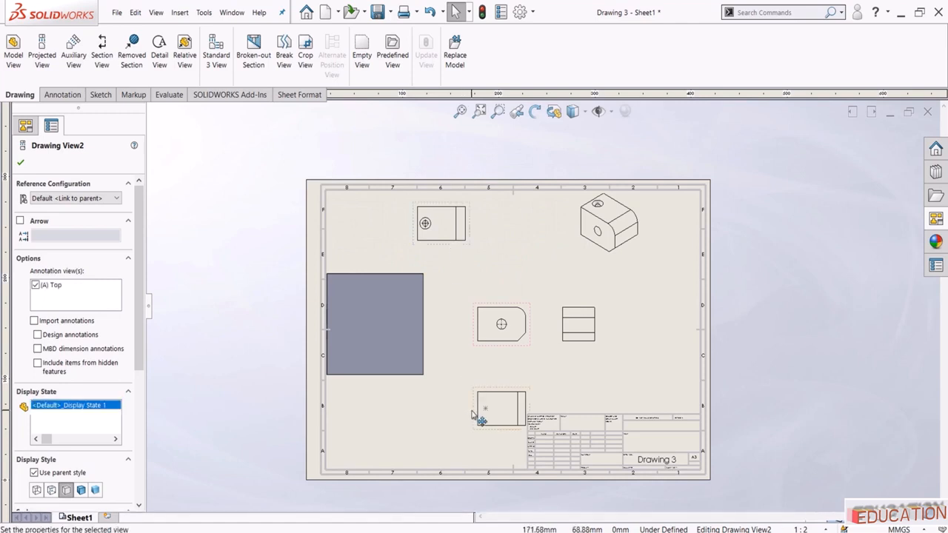
# - Move the bottom view up toward the front view, and shift the unaligned top view and the isometric view right and down
pyautogui.moveTo(472, 414)
pyautogui.mouseDown()
pyautogui.moveTo(430, 411)
pyautogui.moveTo(492, 379)
pyautogui.moveTo(504, 351)
pyautogui.moveTo(502, 402)
pyautogui.moveTo(496, 393)
pyautogui.moveTo(505, 403)
pyautogui.moveTo(506, 393)
pyautogui.mouseUp()
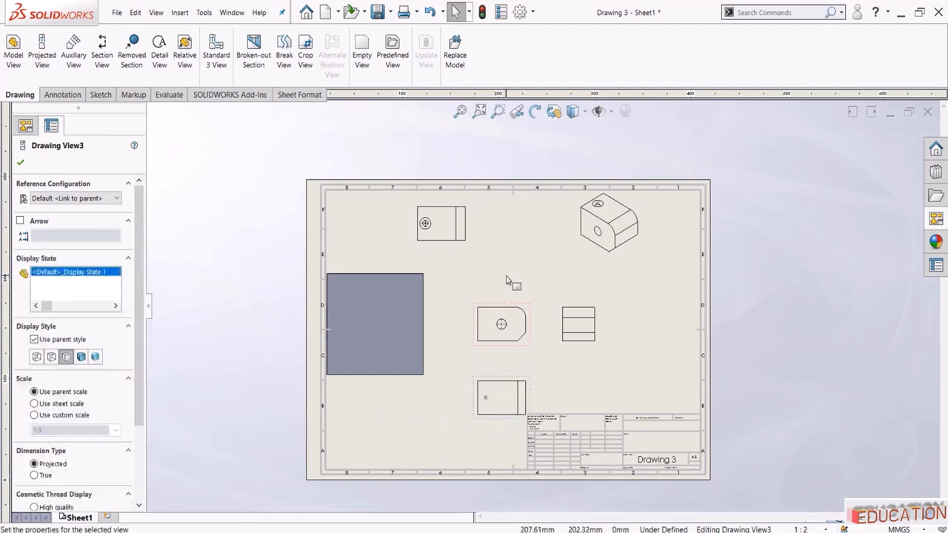
pyautogui.moveTo(474, 242); pyautogui.dragTo(510, 259)
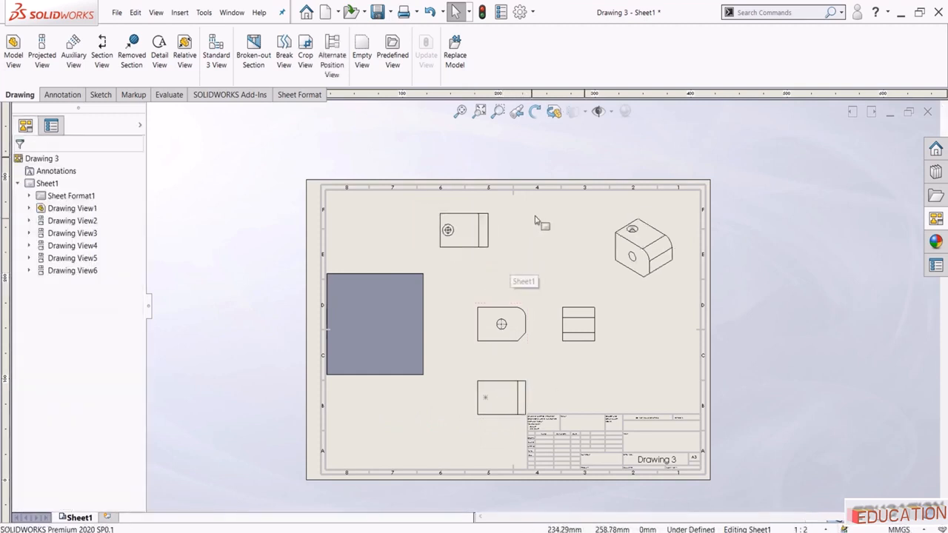
# - Insert an independent Isometric view from the View Palette and position it above the title block, below the existing isometric view
pyautogui.click(934, 221)
pyautogui.scroll(-1, 901, 420)
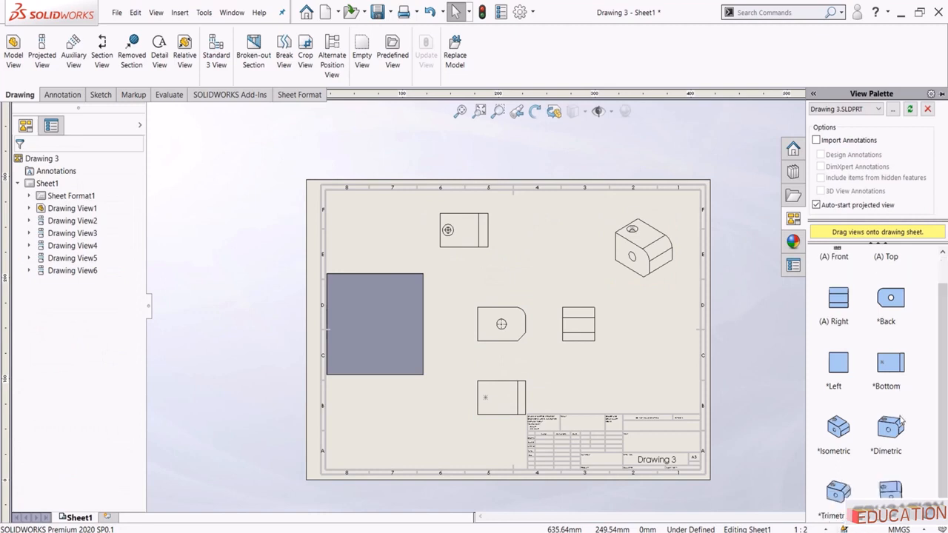
pyautogui.moveTo(810, 441)
pyautogui.mouseDown()
pyautogui.moveTo(654, 374)
pyautogui.moveTo(641, 326)
pyautogui.moveTo(636, 348)
pyautogui.moveTo(631, 296)
pyautogui.moveTo(629, 368)
pyautogui.moveTo(626, 330)
pyautogui.moveTo(628, 361)
pyautogui.moveTo(596, 289)
pyautogui.moveTo(650, 194)
pyautogui.moveTo(798, 430)
pyautogui.moveTo(800, 415)
pyautogui.mouseUp()
pyautogui.moveTo(783, 475); pyautogui.dragTo(782, 476)
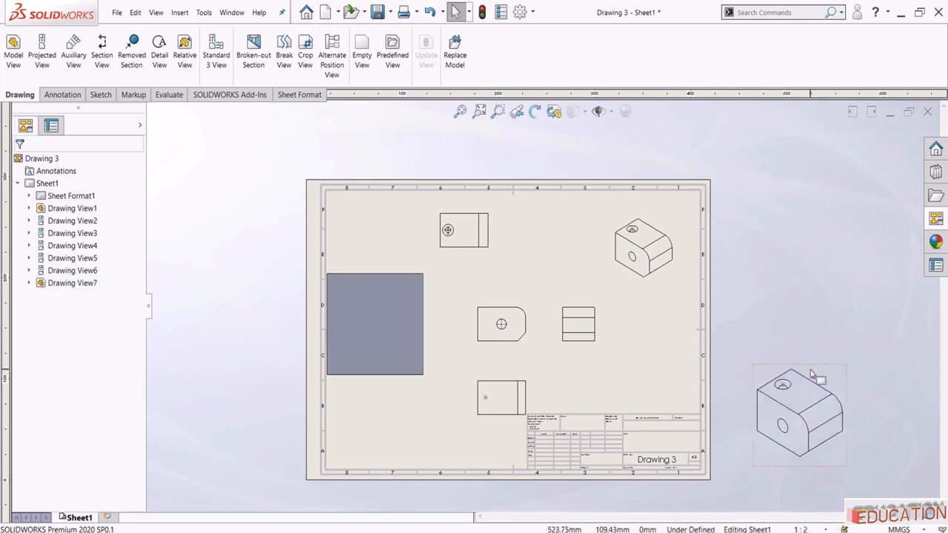
pyautogui.moveTo(812, 371); pyautogui.dragTo(659, 317)
pyautogui.click(702, 329)
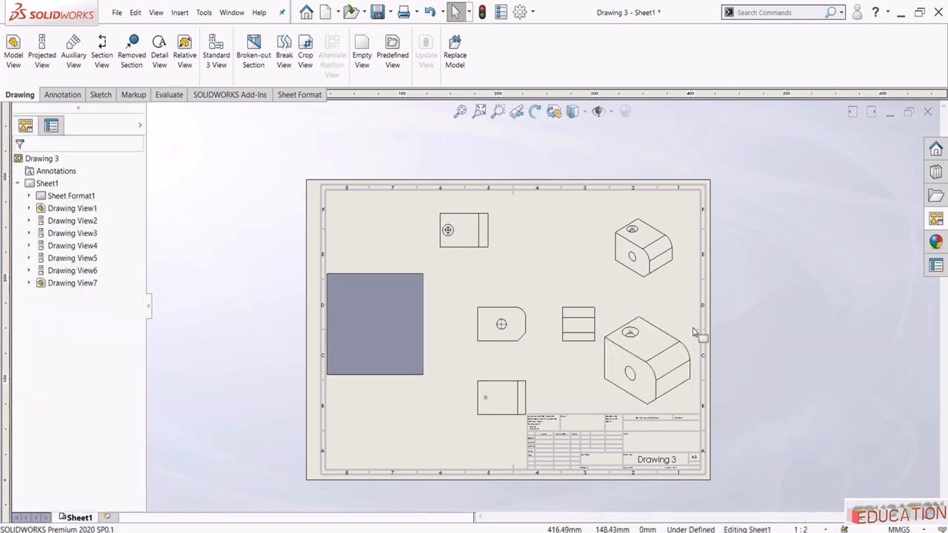
# - Set the new larger isometric view's display style to Shaded With Edges
pyautogui.click(680, 328)
pyautogui.click(574, 112)
pyautogui.click(576, 135)
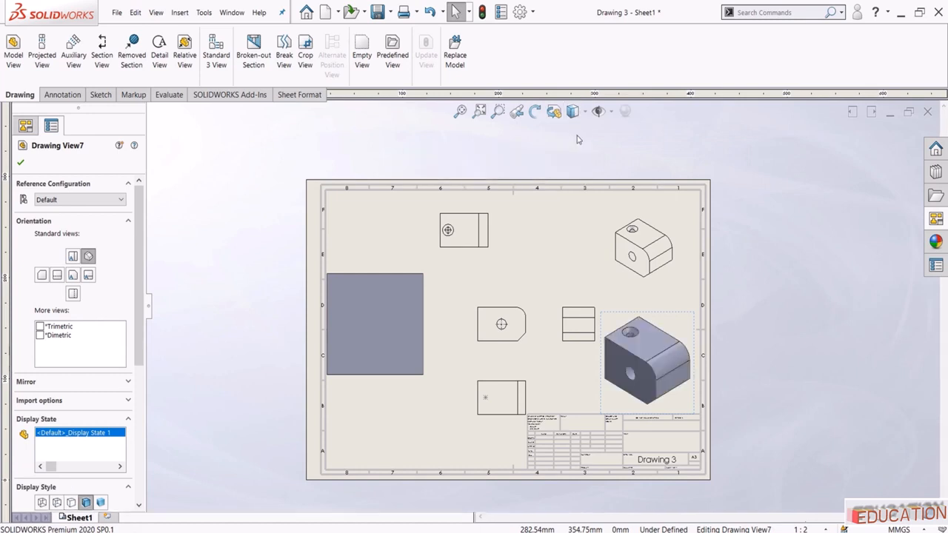
# - Rotate the large shaded isometric view out of its plane with 3D Drawing View to a lower viewing angle and accept the new orientation
pyautogui.click(811, 332)
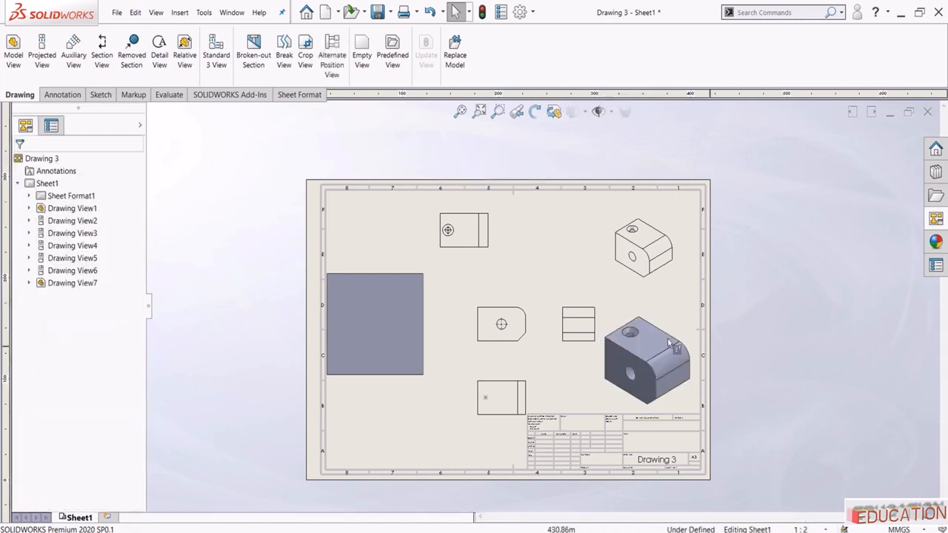
pyautogui.click(554, 112)
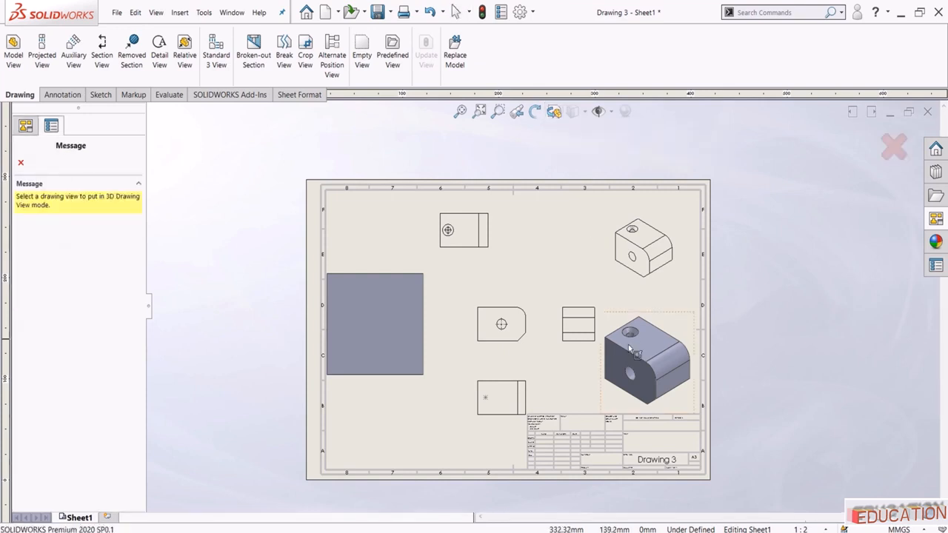
pyautogui.click(638, 354)
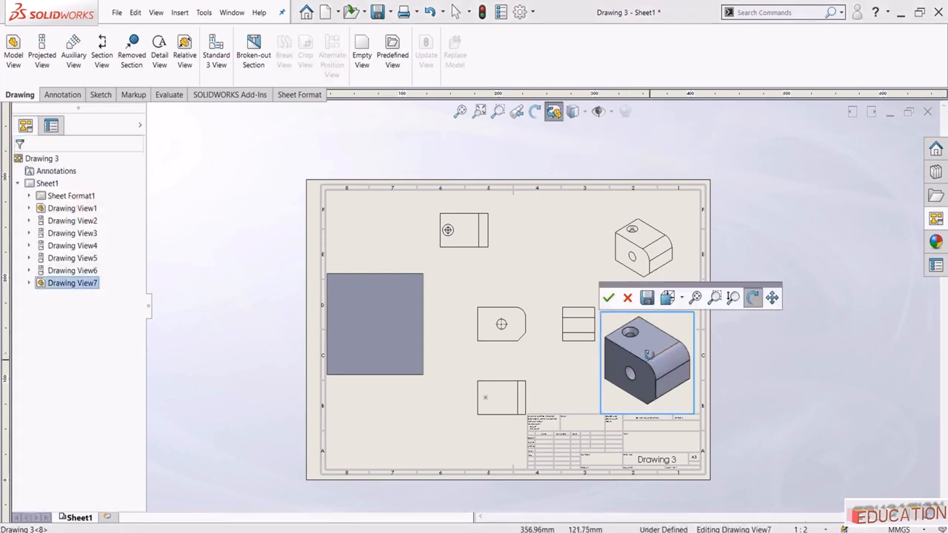
pyautogui.moveTo(637, 354)
pyautogui.mouseDown()
pyautogui.moveTo(614, 325)
pyautogui.moveTo(622, 337)
pyautogui.moveTo(568, 316)
pyautogui.moveTo(463, 393)
pyautogui.moveTo(494, 391)
pyautogui.moveTo(567, 328)
pyautogui.moveTo(623, 516)
pyautogui.moveTo(640, 497)
pyautogui.mouseUp()
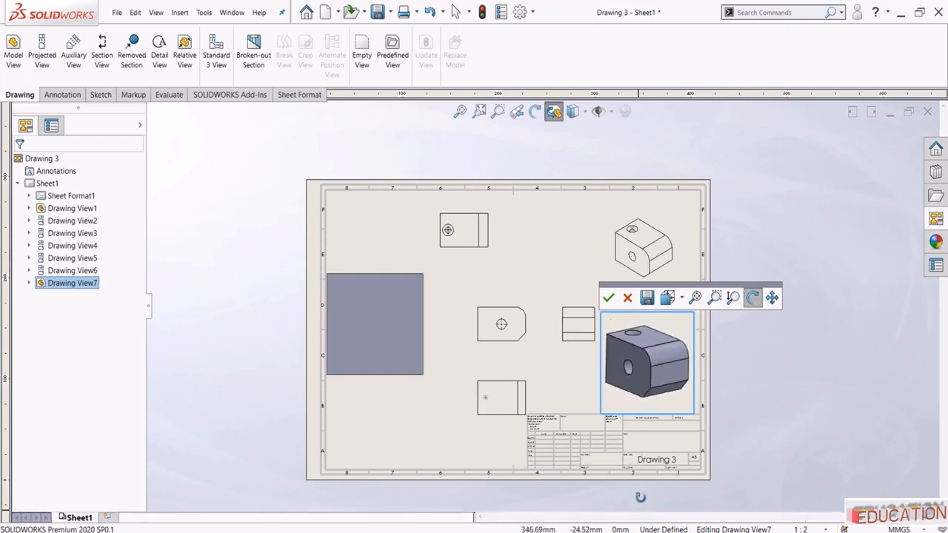
pyautogui.click(609, 297)
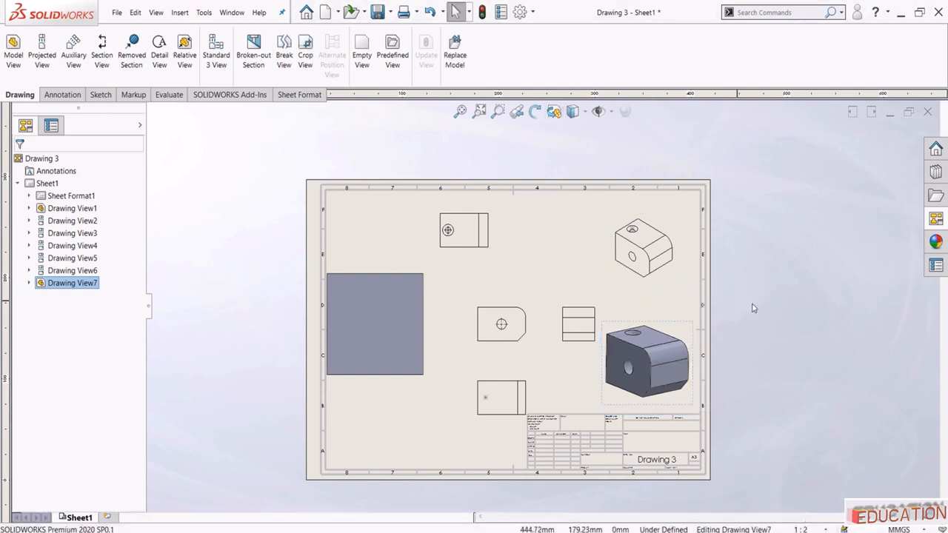
# - Move the large shaded left view slightly right, away from the sheet border toward the front view
pyautogui.click(481, 112)
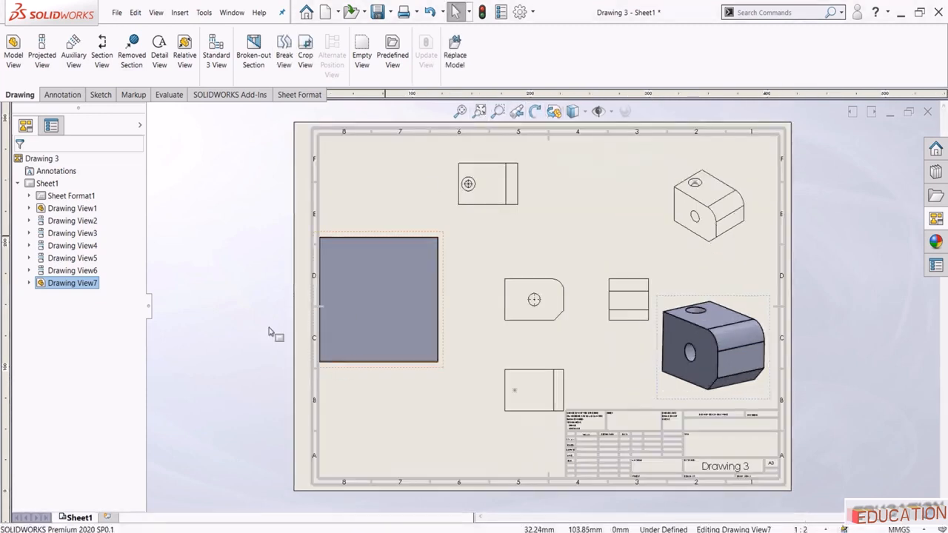
pyautogui.moveTo(374, 239); pyautogui.dragTo(398, 239)
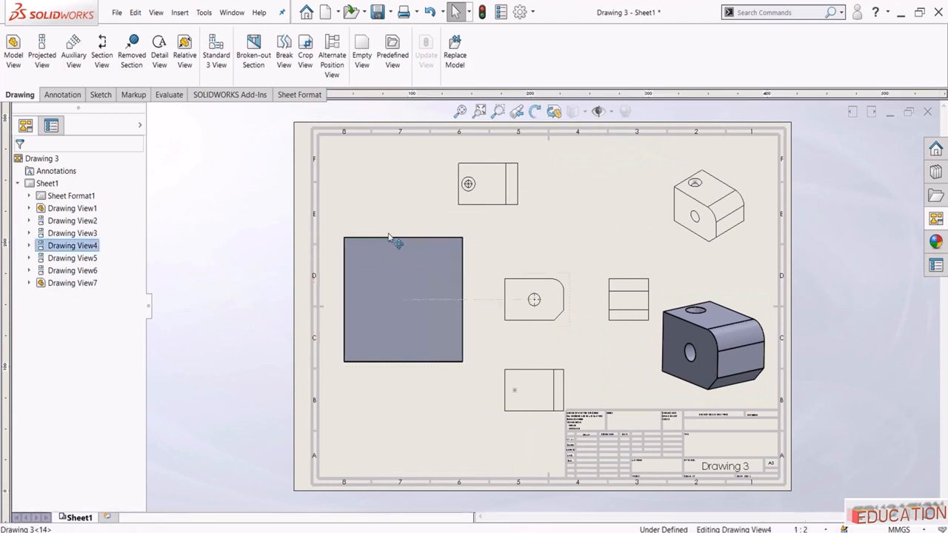
pyautogui.click(245, 205)
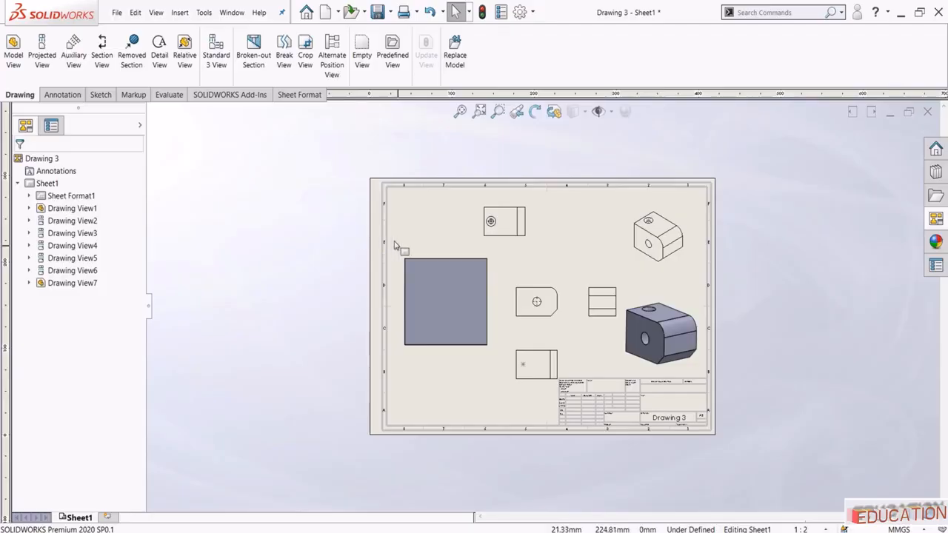
# - Delete the large shaded left view and the front view from the sheet
pyautogui.click(424, 254)
pyautogui.press('Delete')
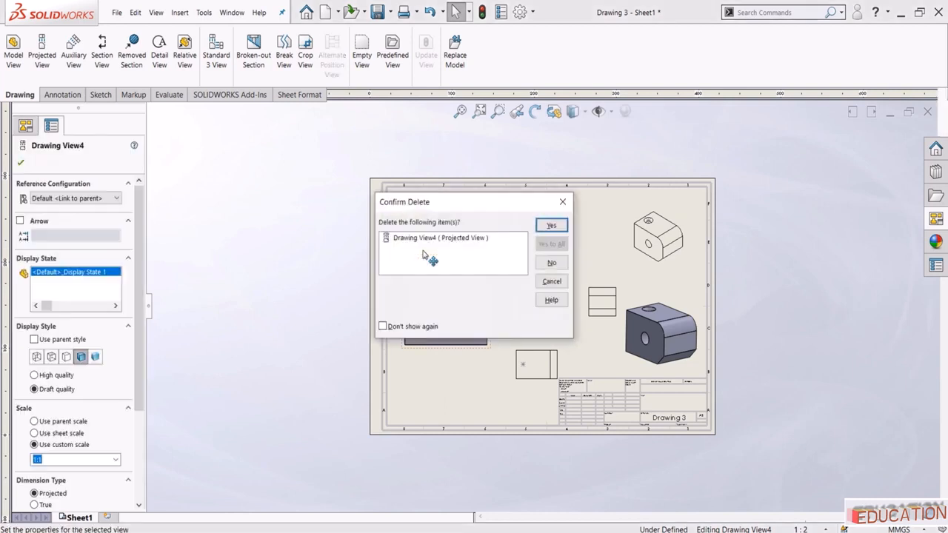
pyautogui.click(551, 226)
pyautogui.click(547, 287)
pyautogui.press('Delete')
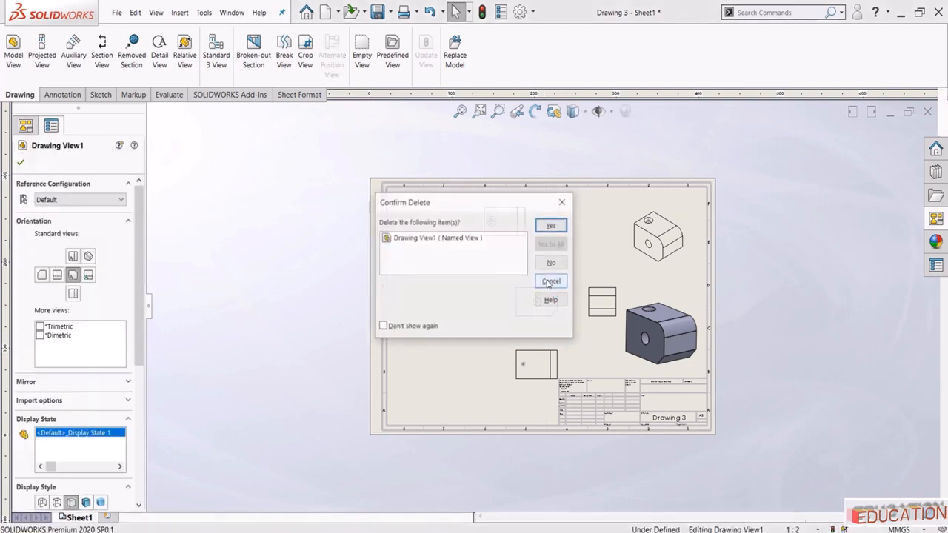
pyautogui.click(551, 226)
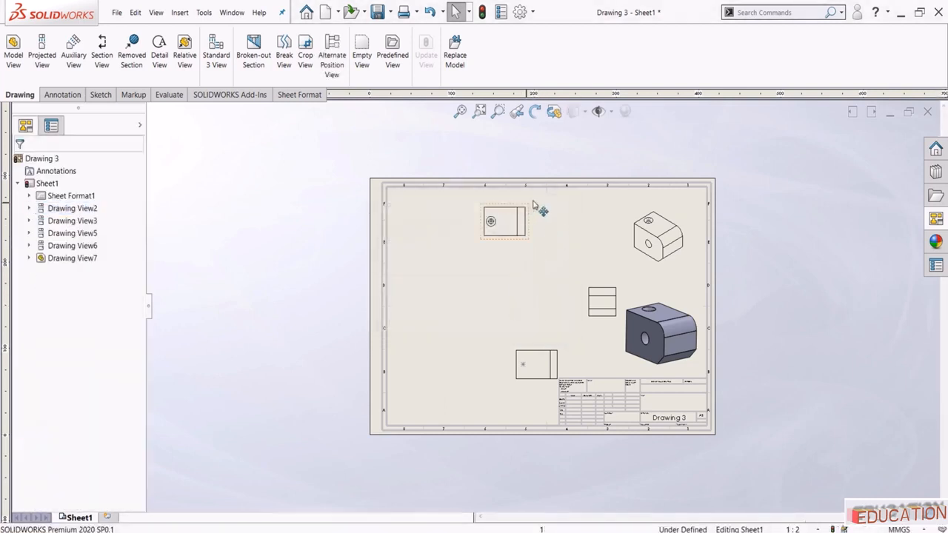
# - Delete all remaining drawing views so that the sheet is empty
pyautogui.moveTo(689, 199); pyautogui.dragTo(453, 197)
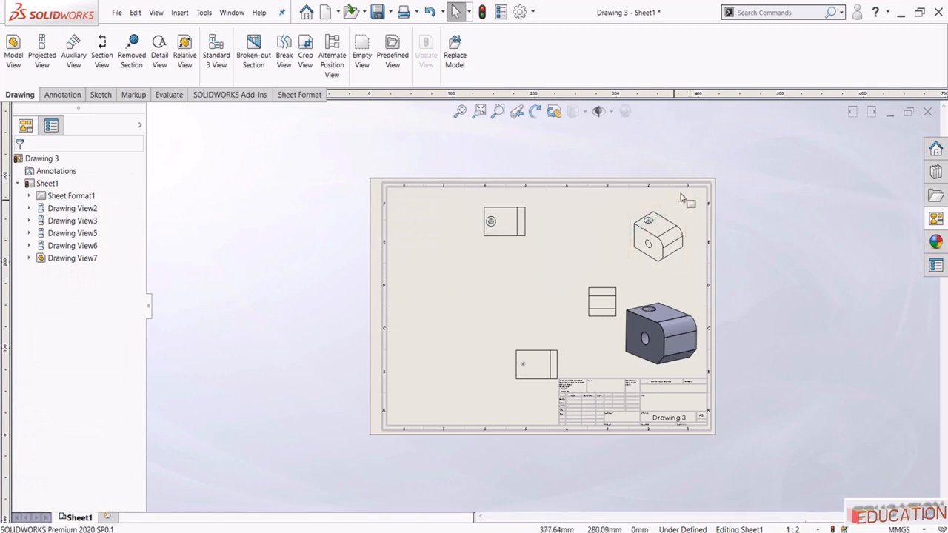
pyautogui.moveTo(681, 196); pyautogui.dragTo(698, 354)
pyautogui.press('Delete')
pyautogui.click(550, 242)
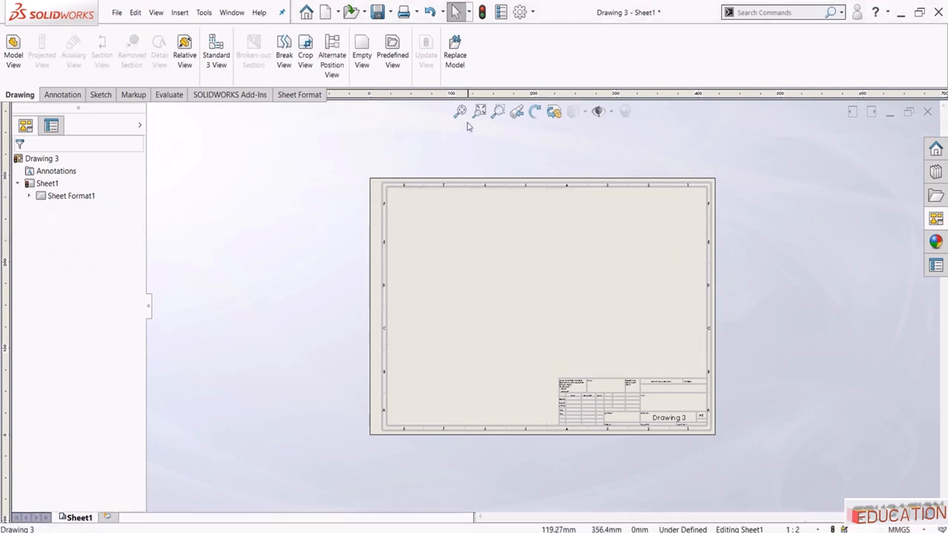
# - Insert the Top view from the View Palette in the upper left area of the drawing sheet
pyautogui.click(479, 111)
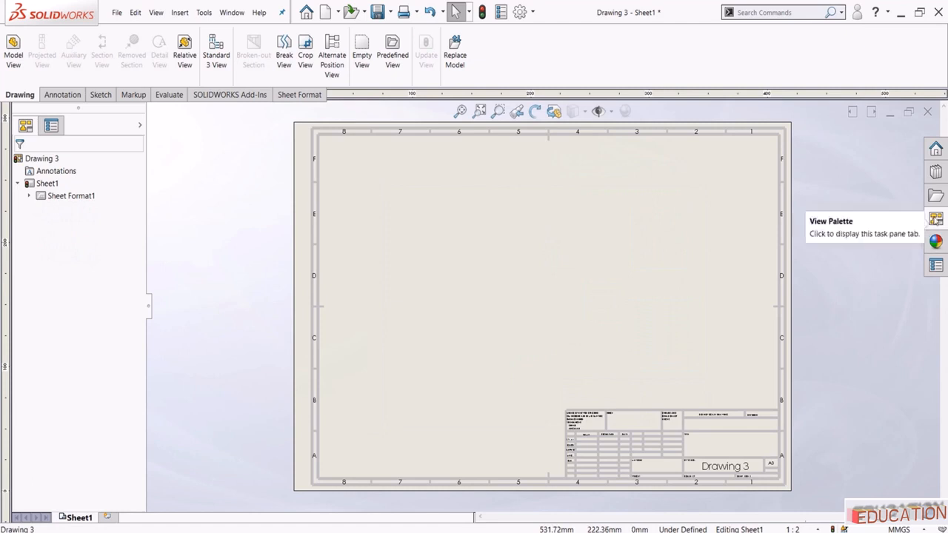
pyautogui.click(936, 218)
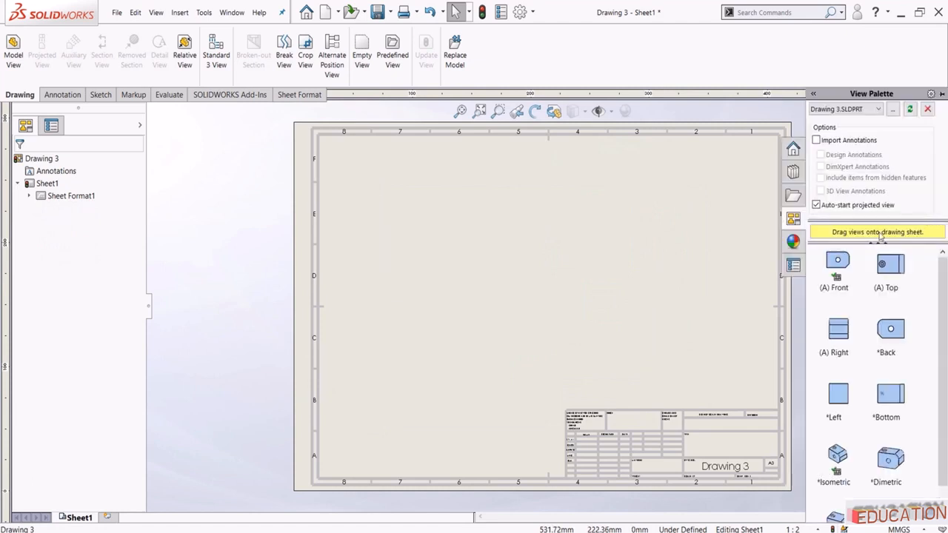
pyautogui.moveTo(885, 264); pyautogui.dragTo(476, 205)
pyautogui.click(482, 308)
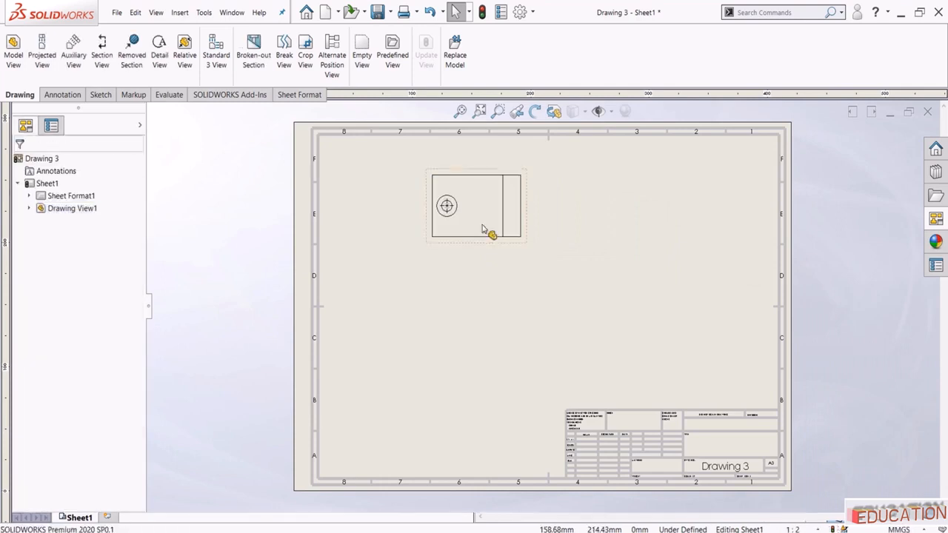
# - Set the top view's display style to Hidden Lines Visible
pyautogui.scroll(-1, 471, 214)
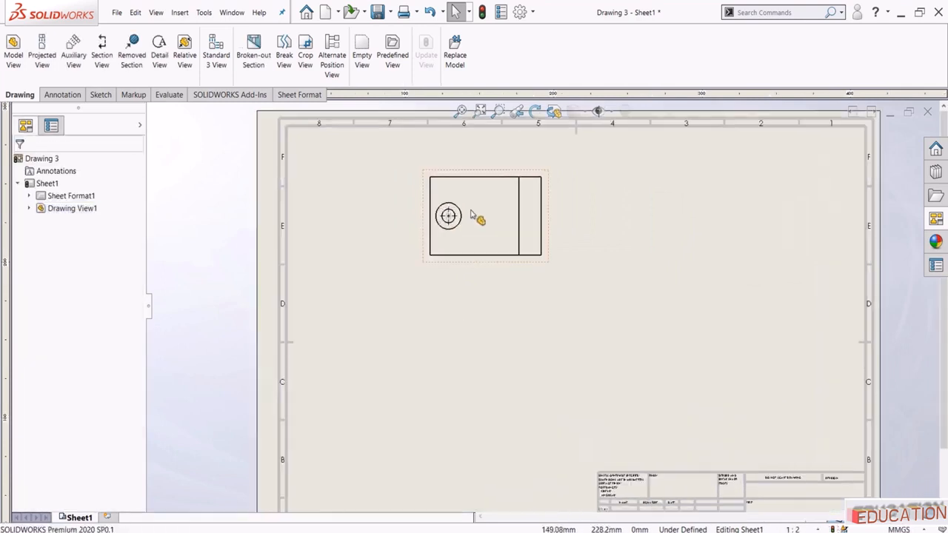
pyautogui.click(520, 203)
pyautogui.click(573, 111)
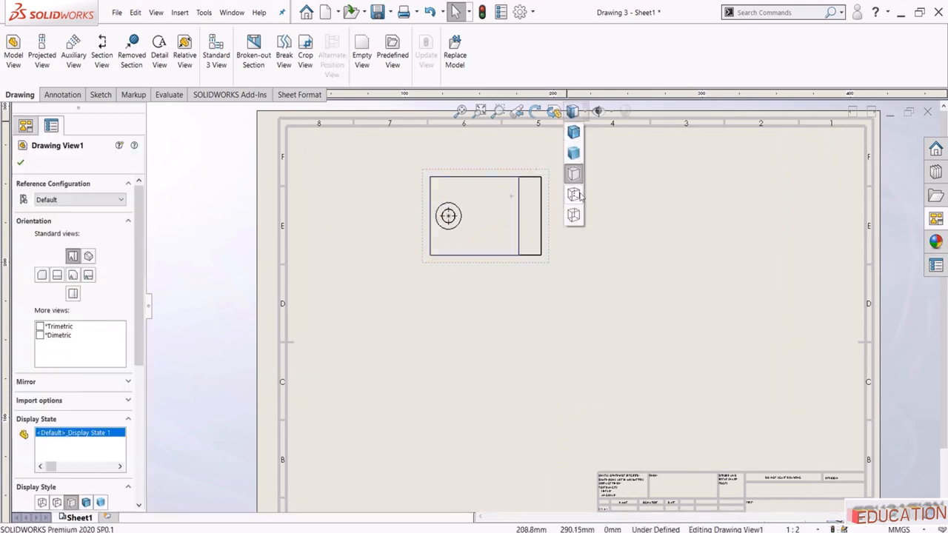
pyautogui.click(575, 194)
pyautogui.scroll(-1, 451, 174)
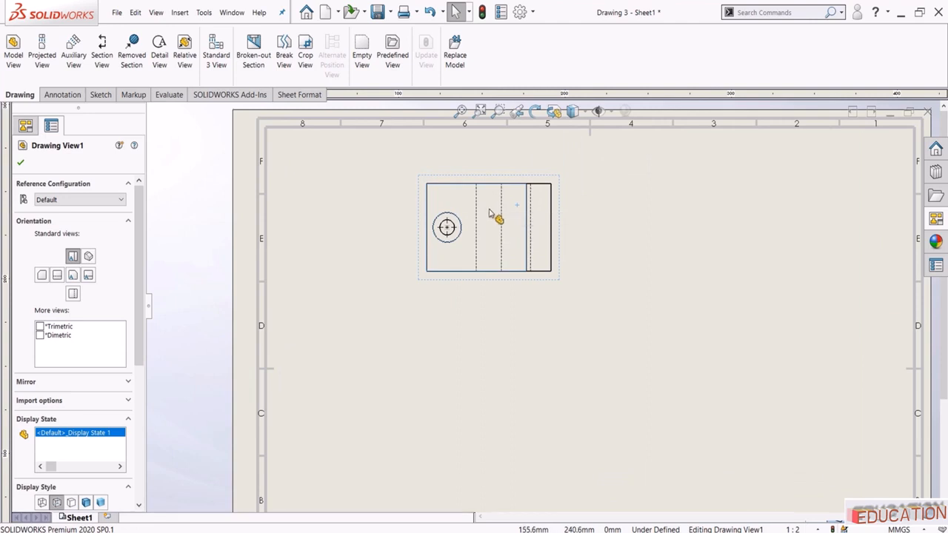
pyautogui.scroll(5, 493, 216)
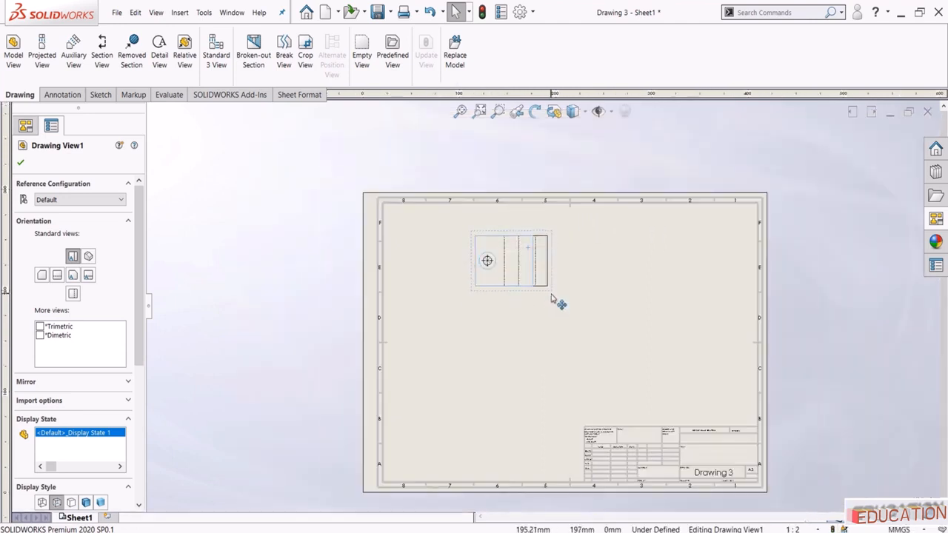
# - Move the top view right to the sheet's upper middle and set its display style to Shaded With Edges
pyautogui.moveTo(560, 299)
pyautogui.mouseDown()
pyautogui.moveTo(624, 311)
pyautogui.moveTo(610, 303)
pyautogui.mouseUp()
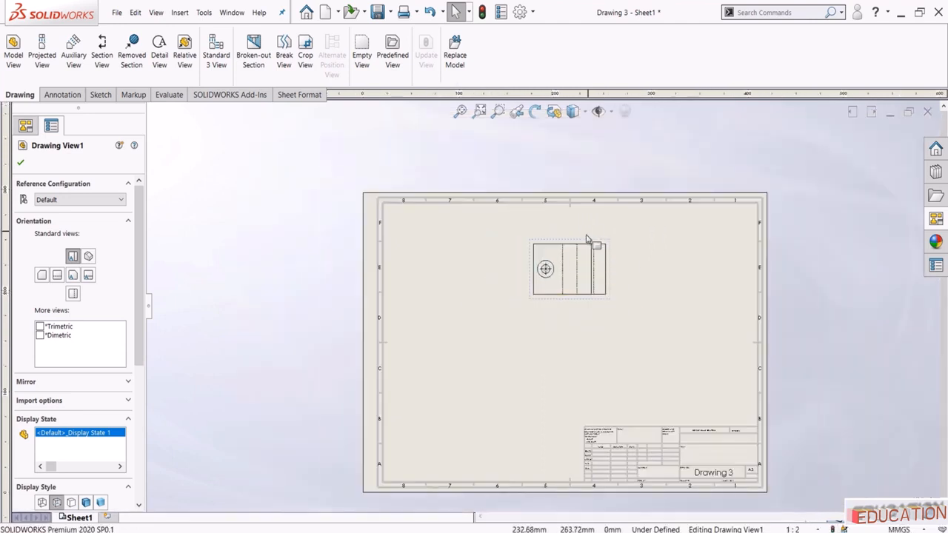
pyautogui.click(572, 111)
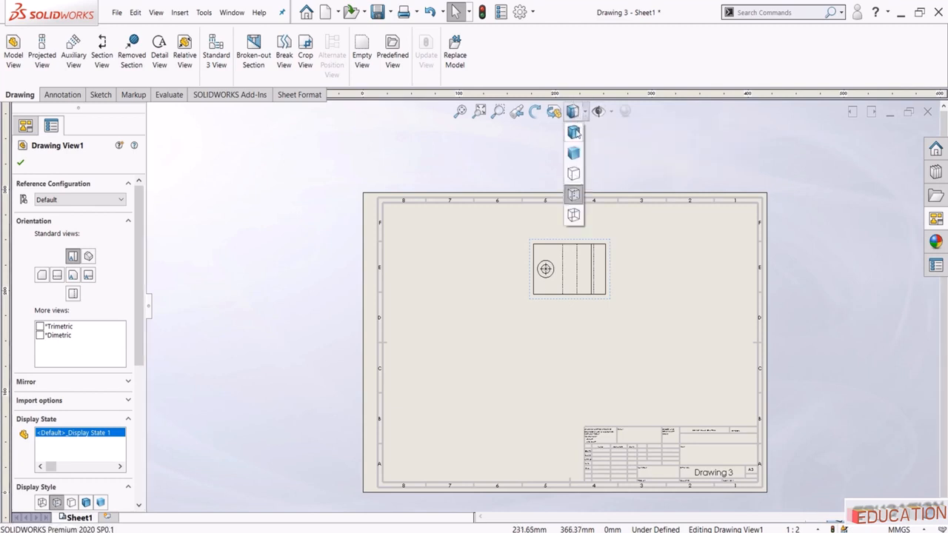
pyautogui.click(572, 127)
pyautogui.click(627, 277)
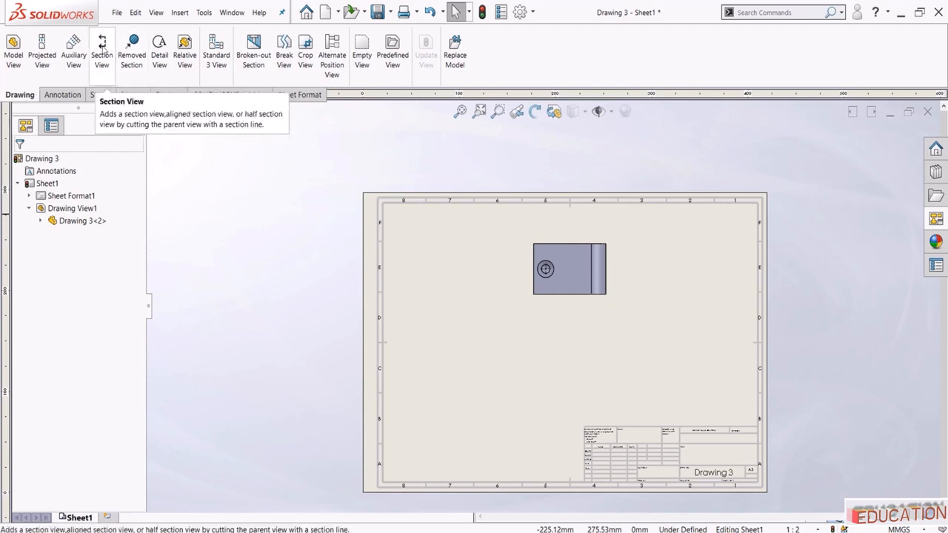
# - Create section view A-A with a horizontal cutting line through the countersunk hole's centre, placed below the top view
pyautogui.click(103, 49)
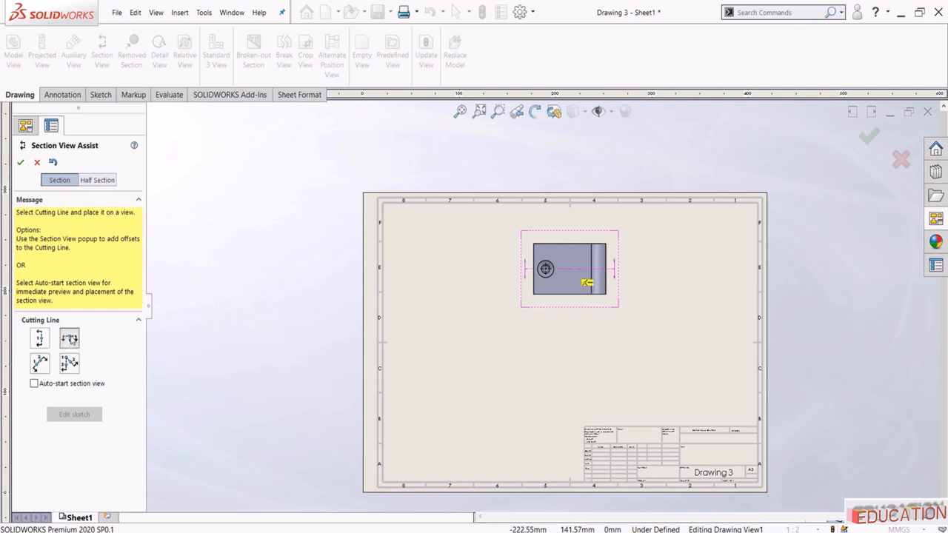
pyautogui.scroll(-5, 545, 278)
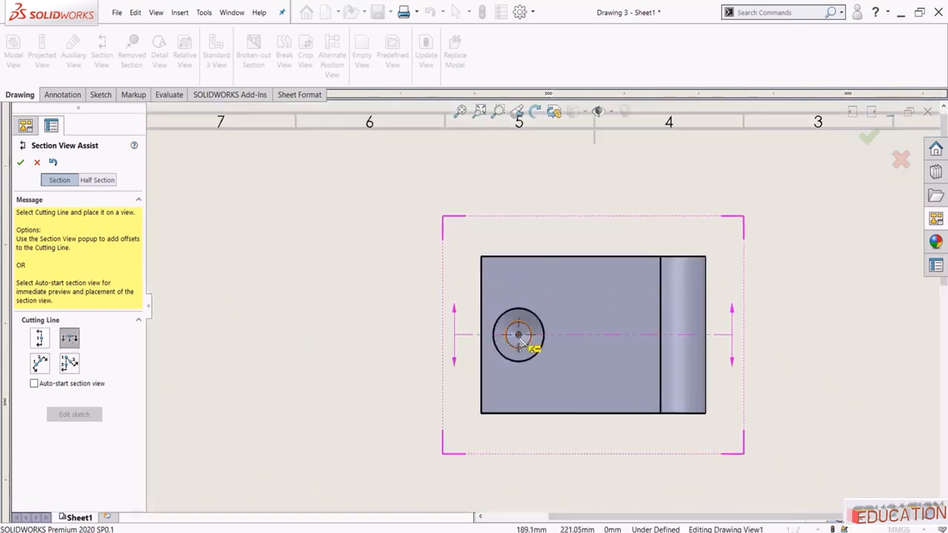
pyautogui.click(519, 335)
pyautogui.scroll(5, 540, 308)
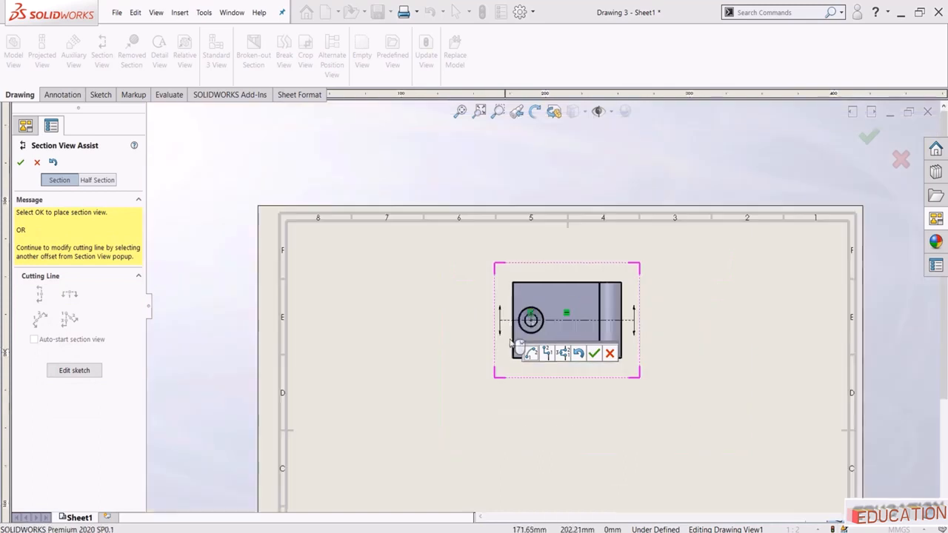
pyautogui.click(595, 354)
pyautogui.scroll(-2, 588, 339)
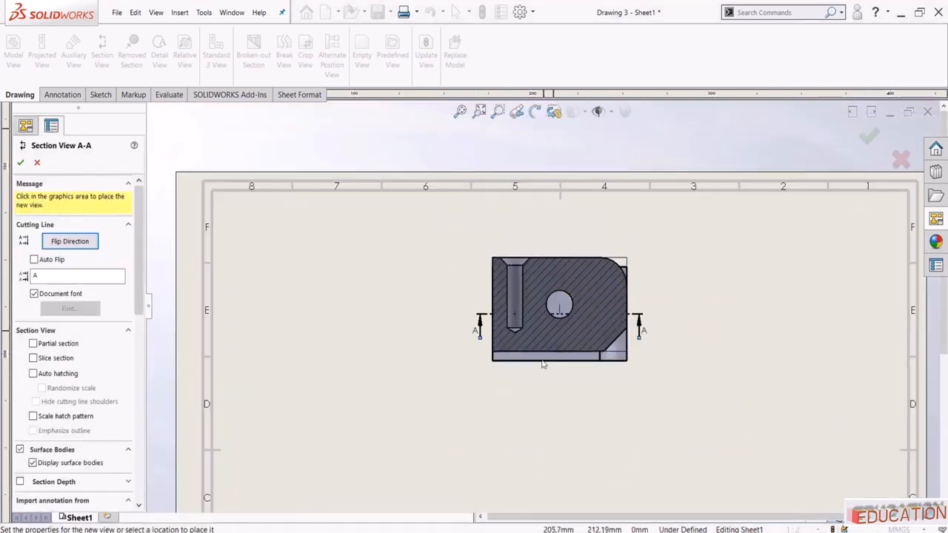
pyautogui.scroll(2, 543, 364)
pyautogui.click(539, 415)
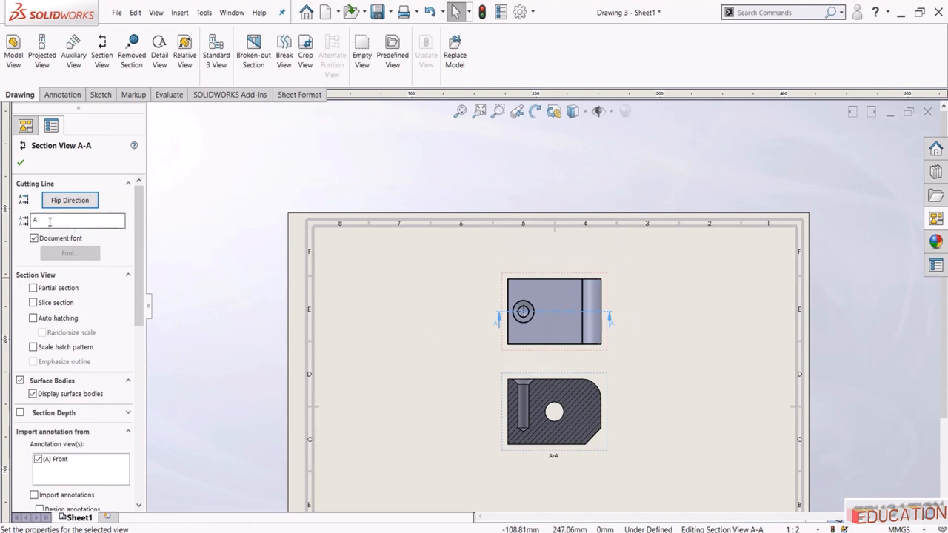
# - Flip the cutting direction of section A-A and flip it back again
pyautogui.scroll(-3, 508, 312)
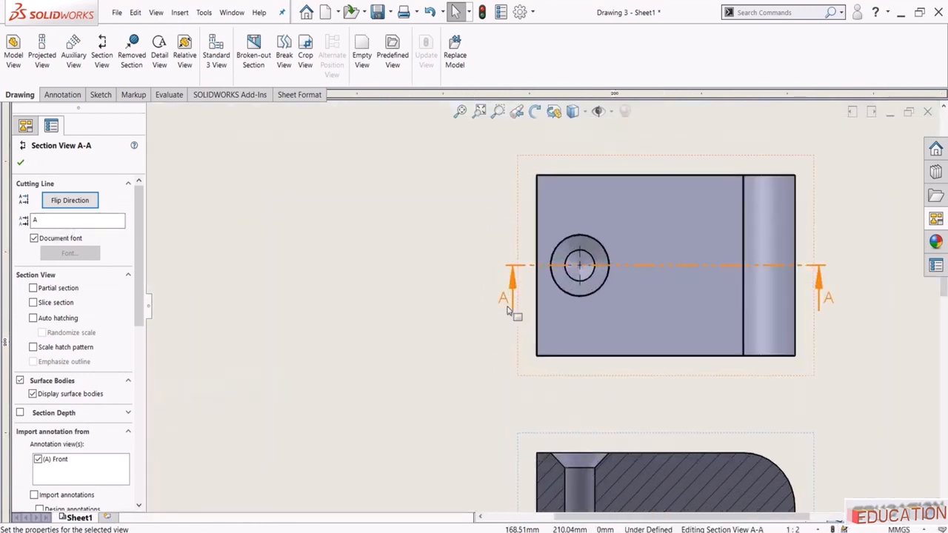
pyautogui.scroll(2, 508, 311)
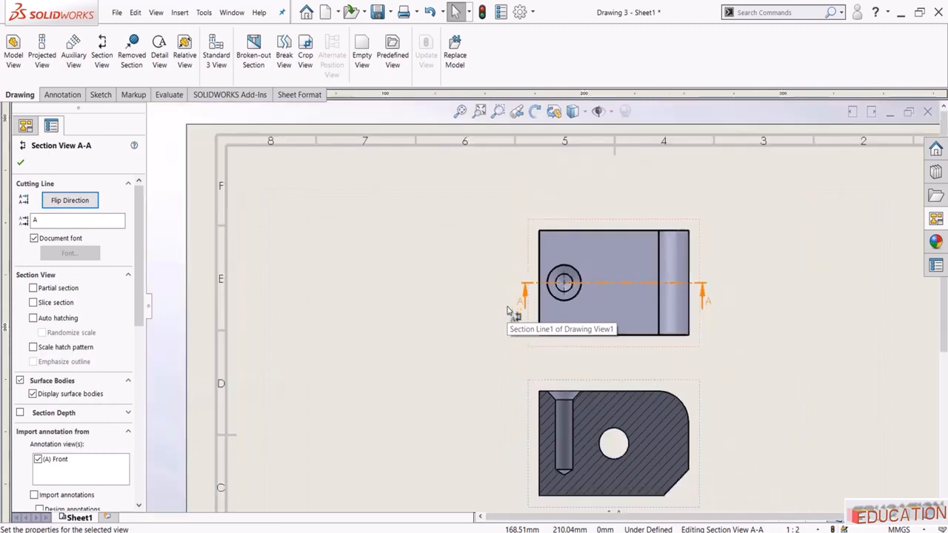
pyautogui.scroll(1, 511, 318)
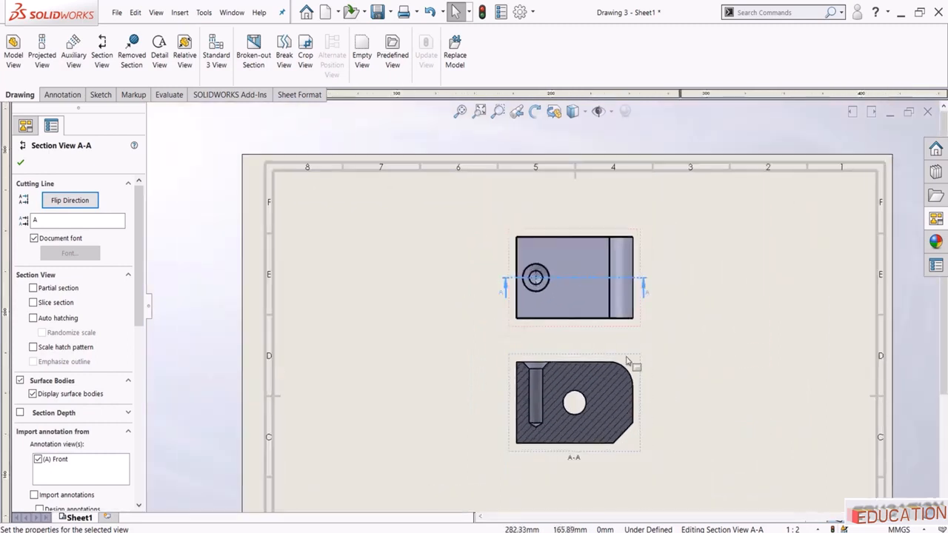
pyautogui.scroll(-1, 733, 385)
pyautogui.click(70, 203)
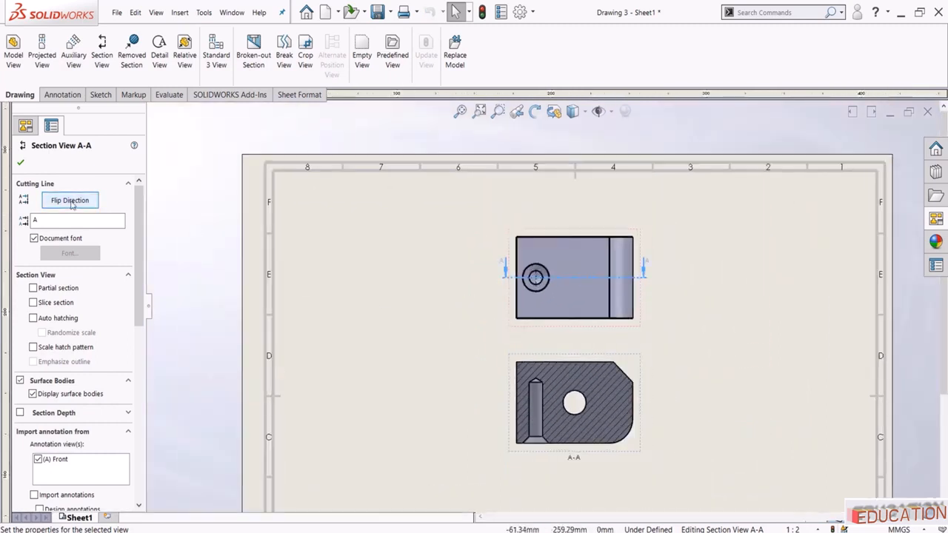
pyautogui.click(70, 201)
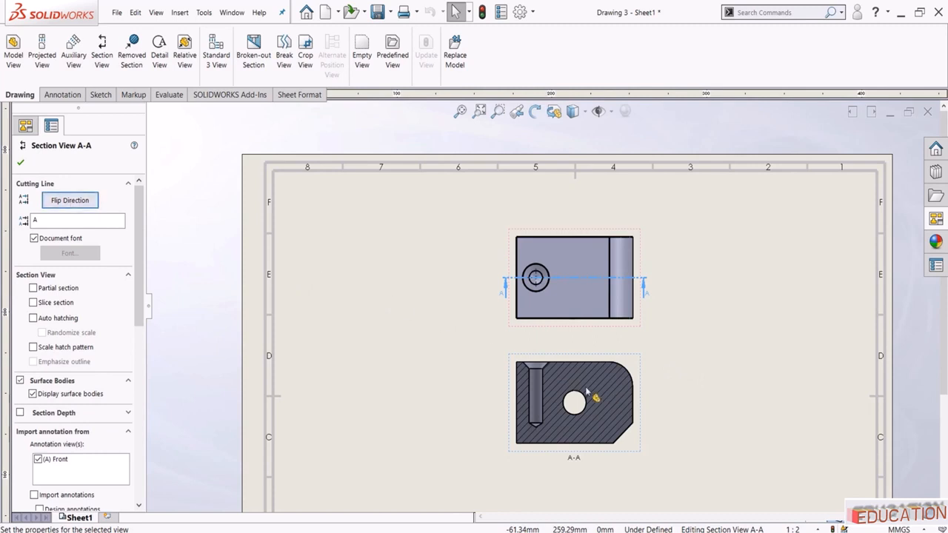
# - Move section view A-A above the top view and flip its cutting direction
pyautogui.moveTo(585, 356); pyautogui.dragTo(562, 113)
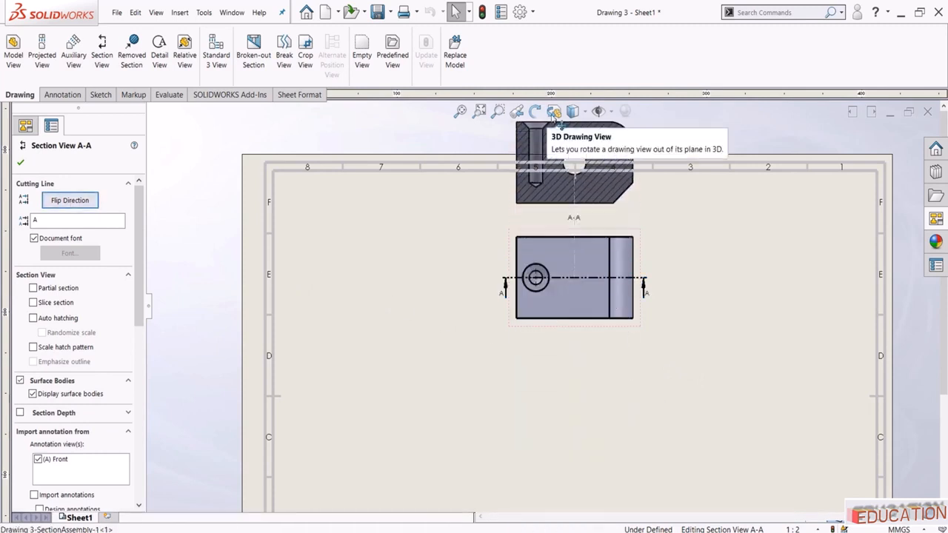
pyautogui.click(72, 201)
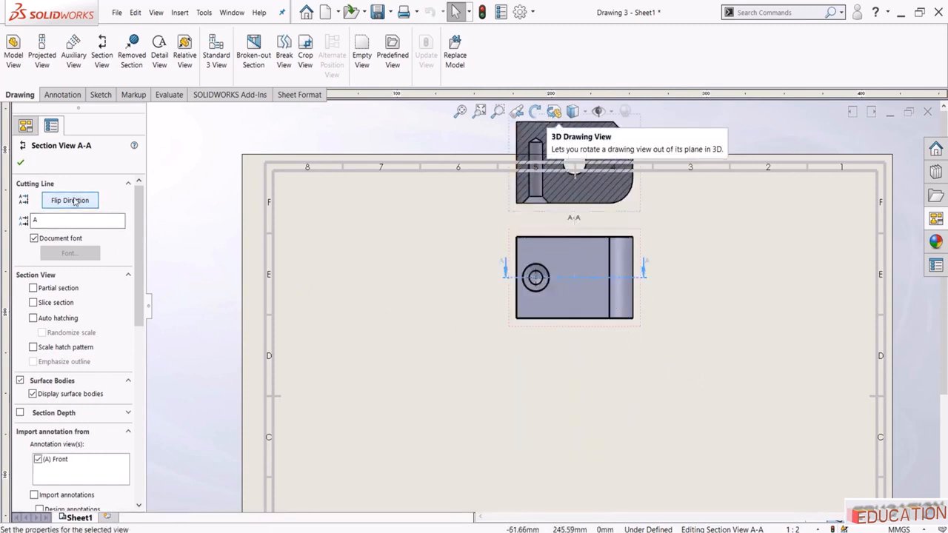
# - Move section view A-A back below the top view, flip its cutting direction and accept the view
pyautogui.moveTo(537, 220); pyautogui.dragTo(522, 457)
pyautogui.click(77, 202)
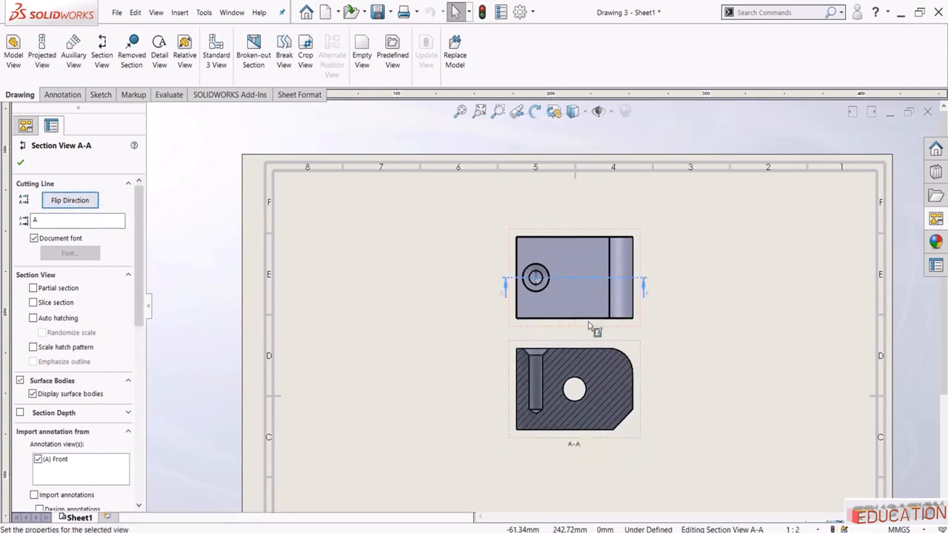
pyautogui.scroll(2, 667, 341)
pyautogui.scroll(-1, 510, 275)
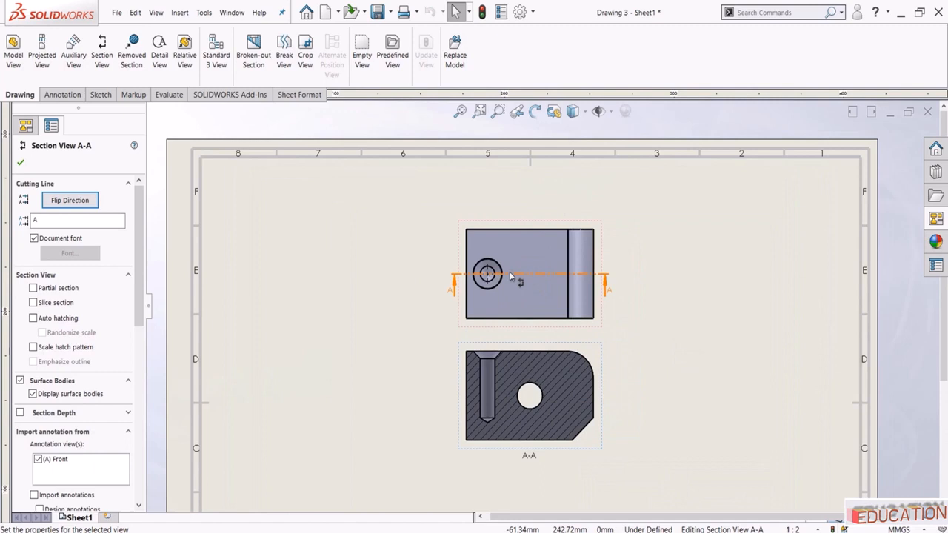
pyautogui.click(19, 163)
pyautogui.scroll(-2, 311, 336)
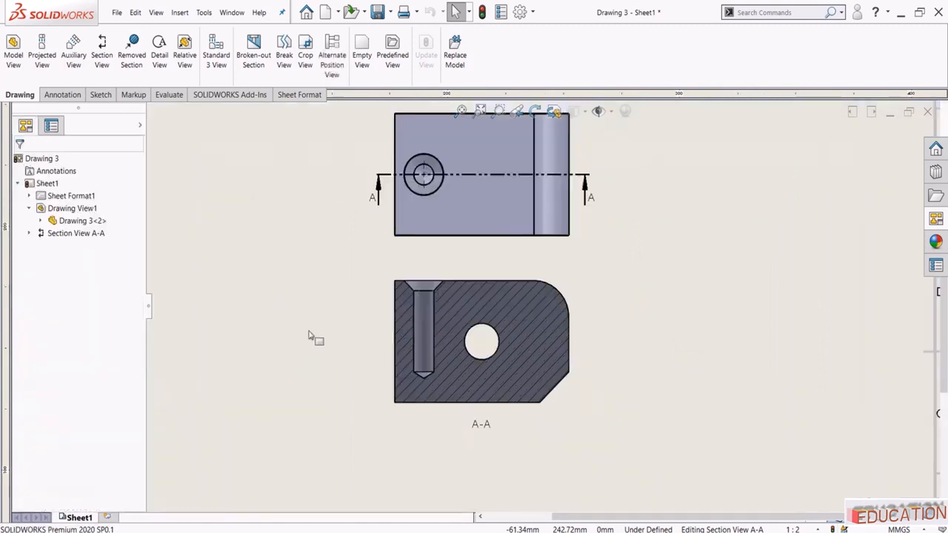
pyautogui.scroll(1, 315, 333)
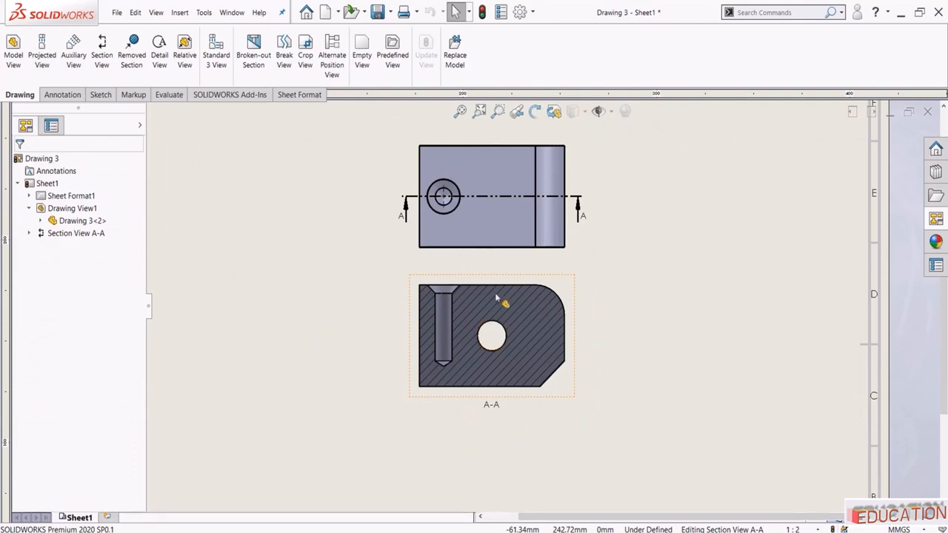
# - Set the display style of section view A-A to Hidden Lines Visible
pyautogui.click(561, 283)
pyautogui.click(572, 111)
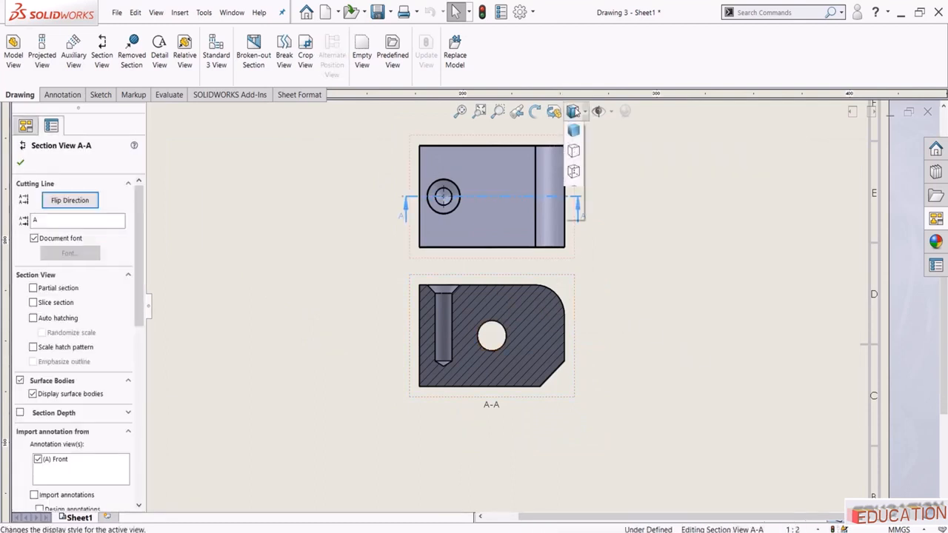
pyautogui.click(573, 195)
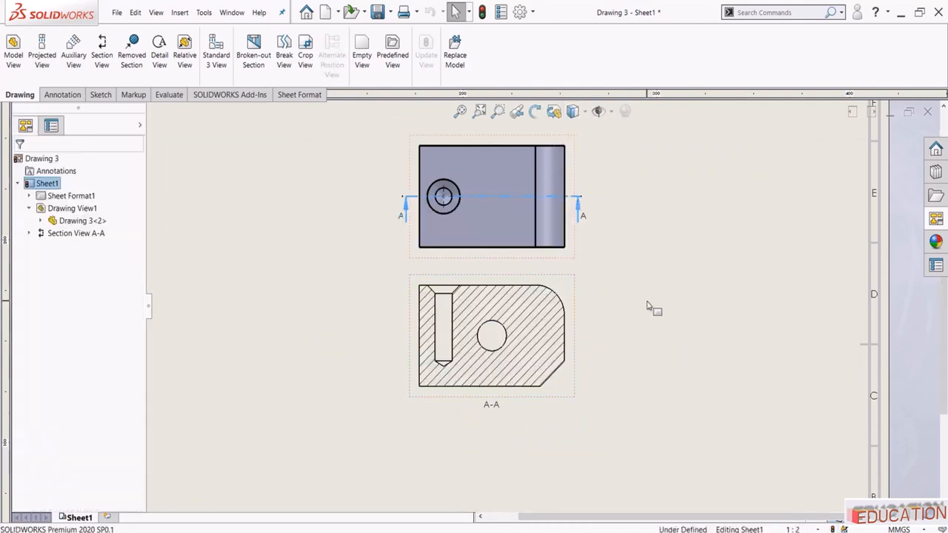
pyautogui.click(651, 308)
# - Give section view A-A a custom scale of 1:1
pyautogui.click(461, 405)
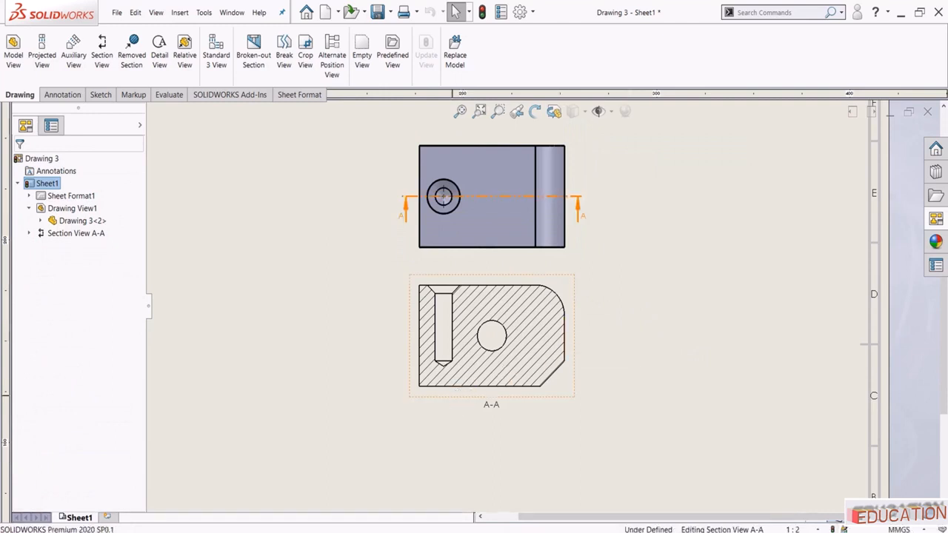
pyautogui.scroll(-5, 141, 306)
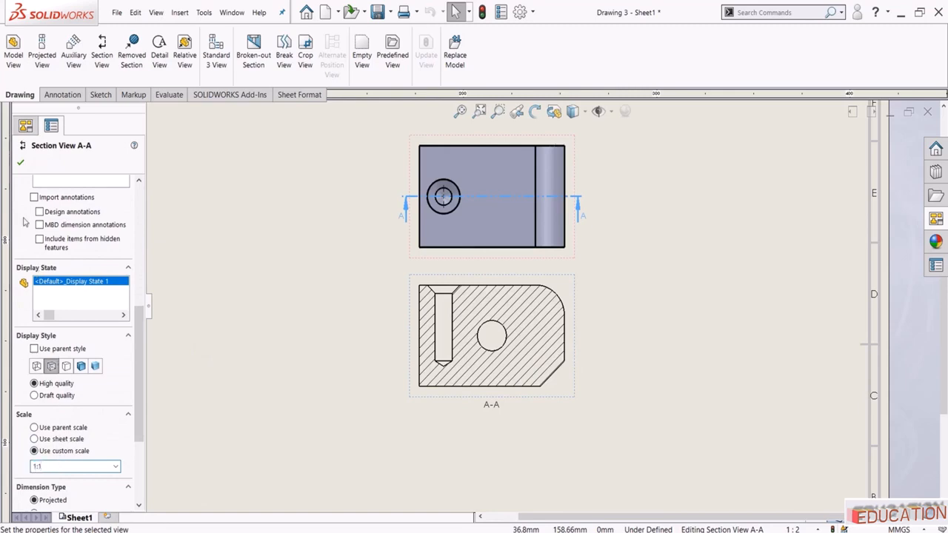
pyautogui.click(20, 163)
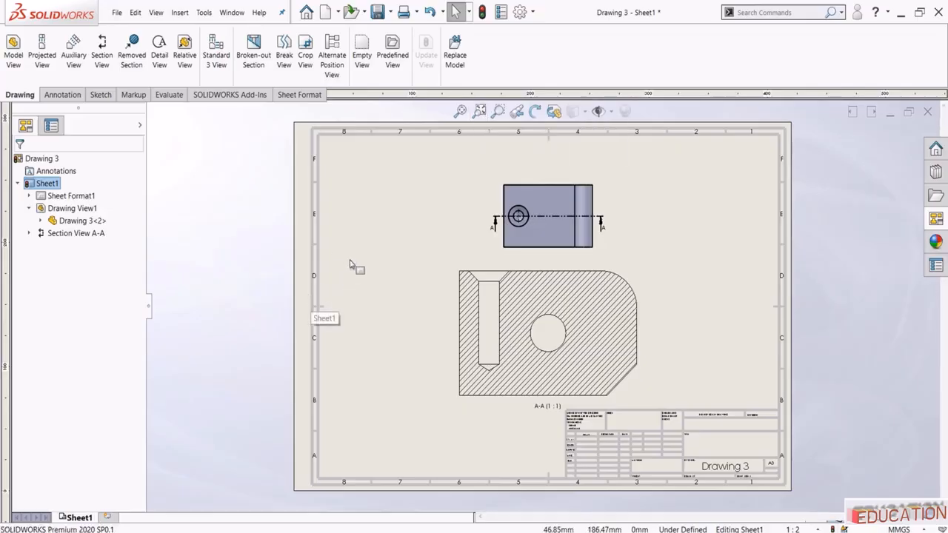
# - Set the custom scale of section view A-A to 1:2
pyautogui.click(475, 268)
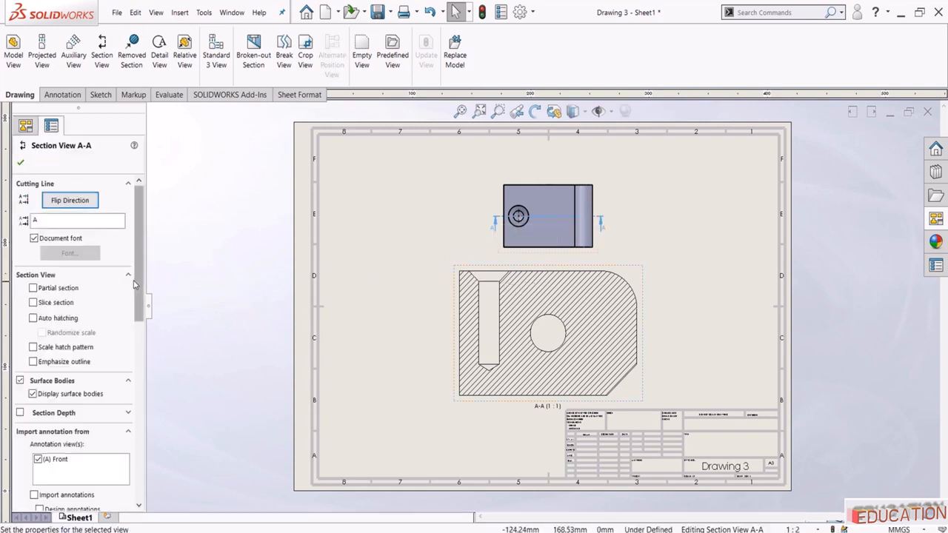
pyautogui.scroll(-10, 115, 412)
pyautogui.scroll(-1, 115, 412)
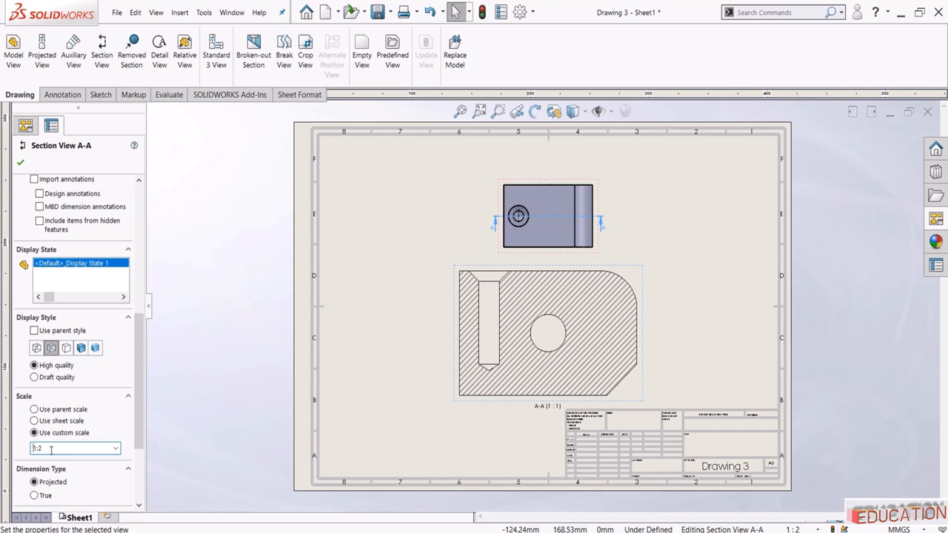
pyautogui.click(27, 163)
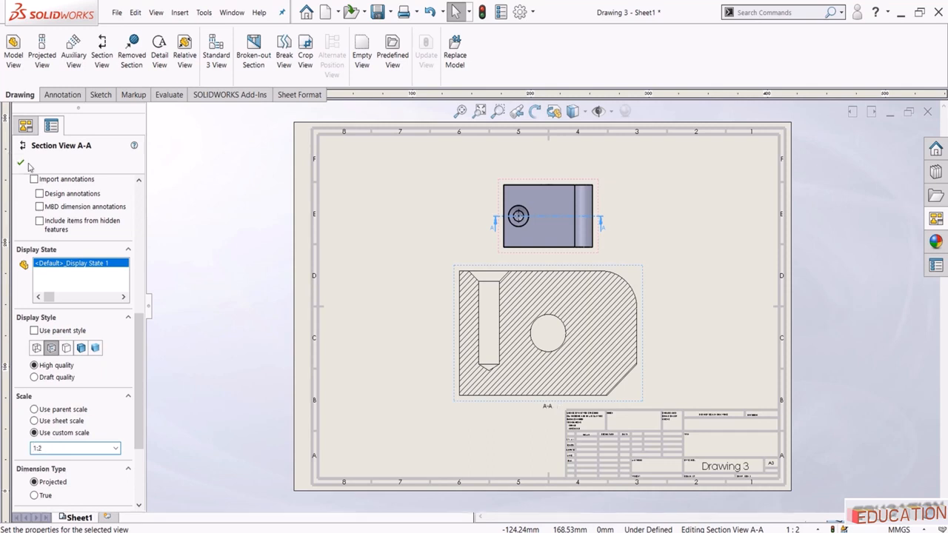
# - Create a detail view of the hole's countersink in section A-A from a circle around it, placed left of the top and section views
pyautogui.click(513, 335)
pyautogui.scroll(-3, 533, 337)
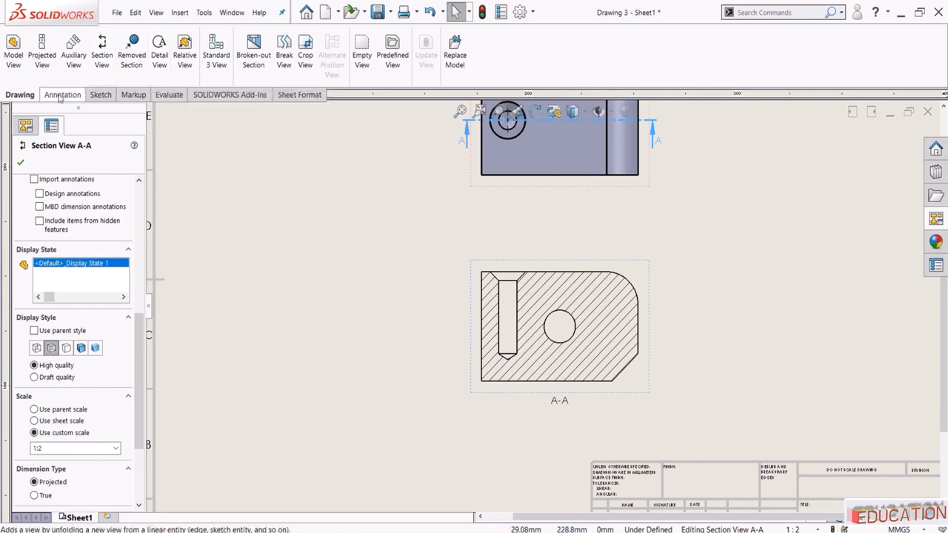
pyautogui.click(158, 48)
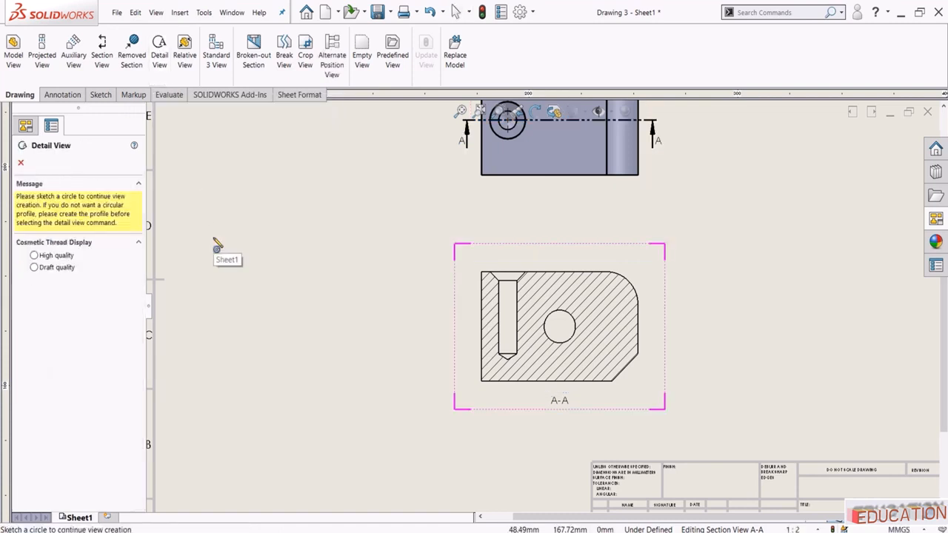
pyautogui.scroll(-3, 537, 290)
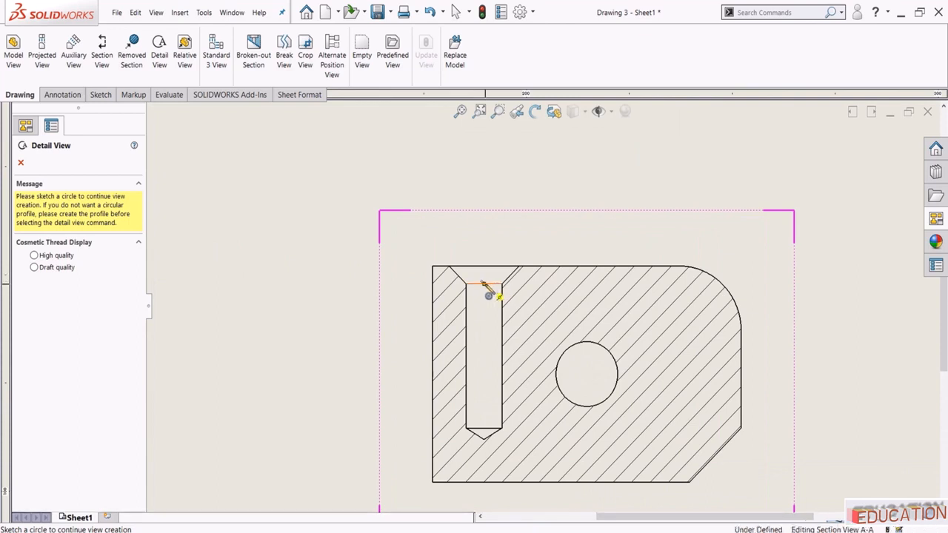
pyautogui.click(483, 284)
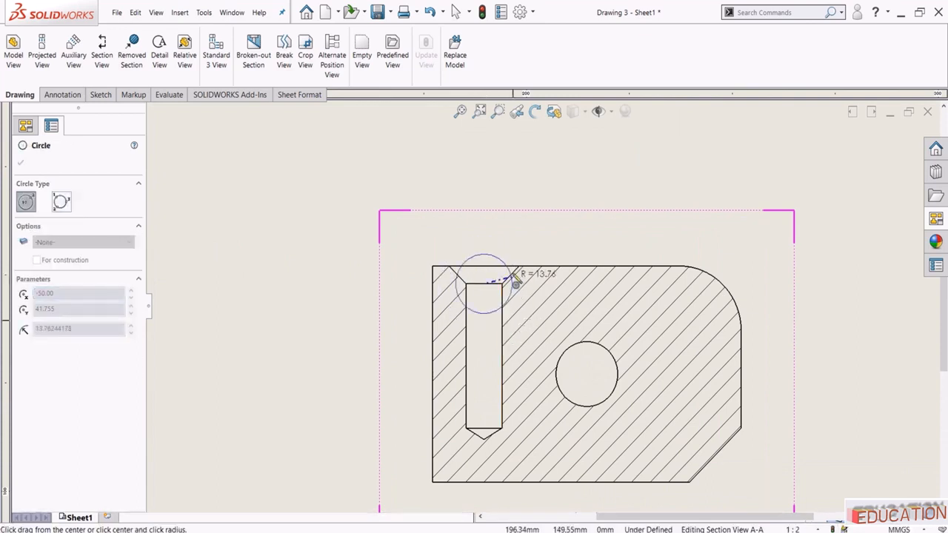
pyautogui.click(528, 256)
pyautogui.scroll(5, 529, 256)
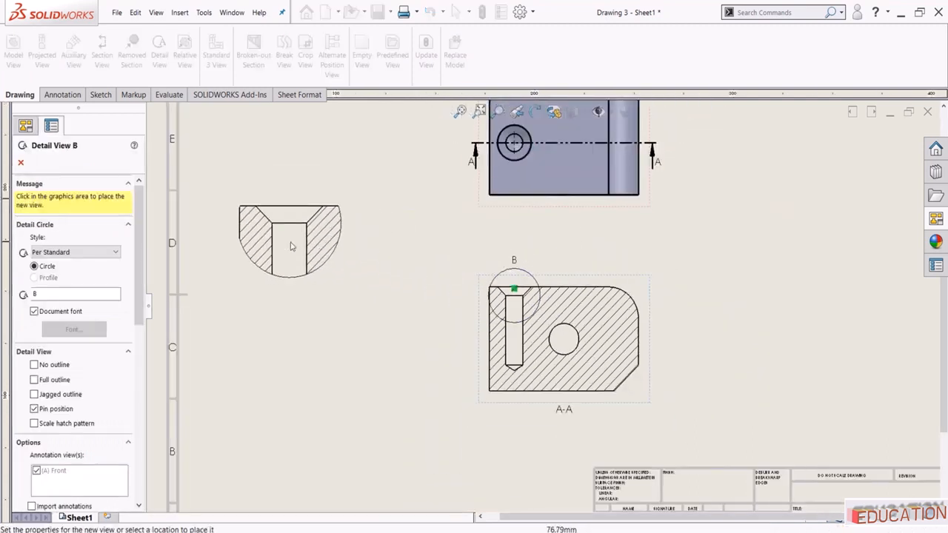
pyautogui.click(289, 238)
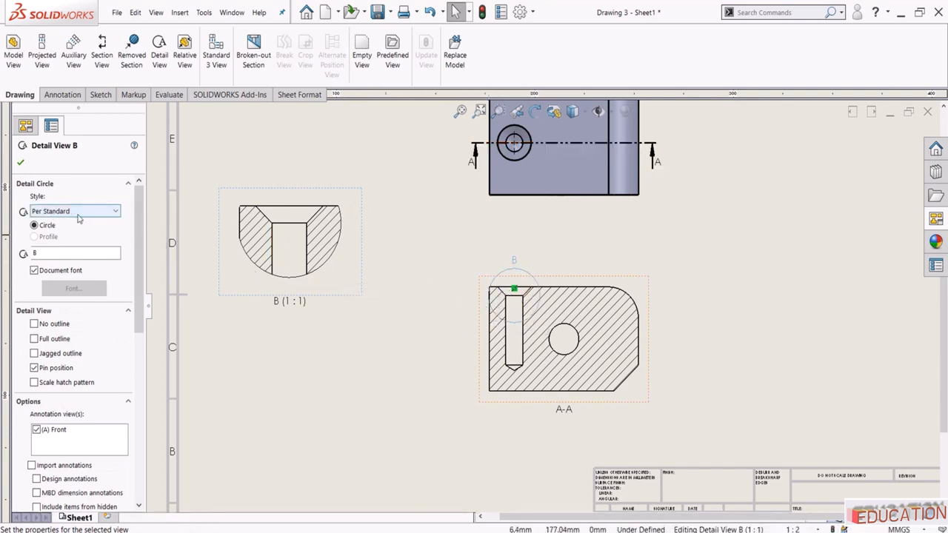
# - Try the No Leader style for detail circle B, then set the style to Connected
pyautogui.click(85, 215)
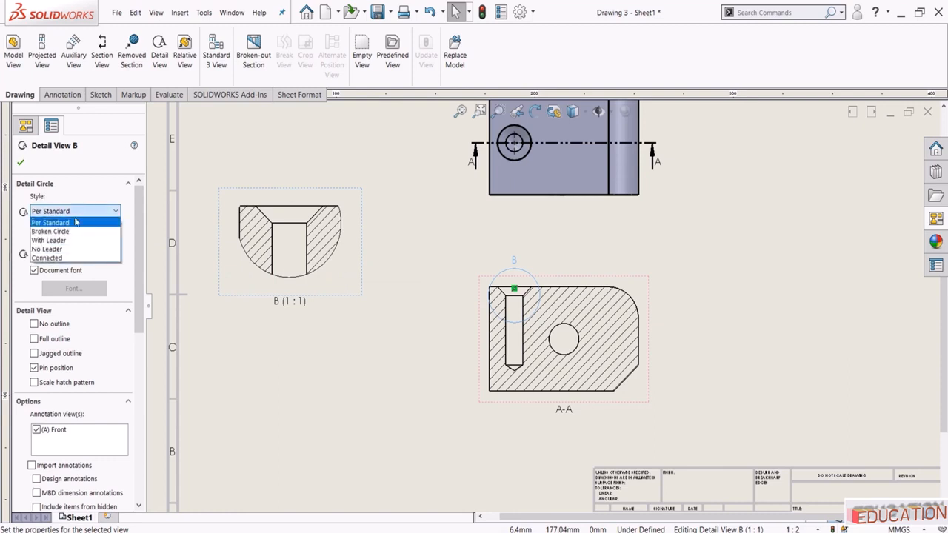
pyautogui.click(46, 249)
pyautogui.click(74, 211)
pyautogui.click(46, 258)
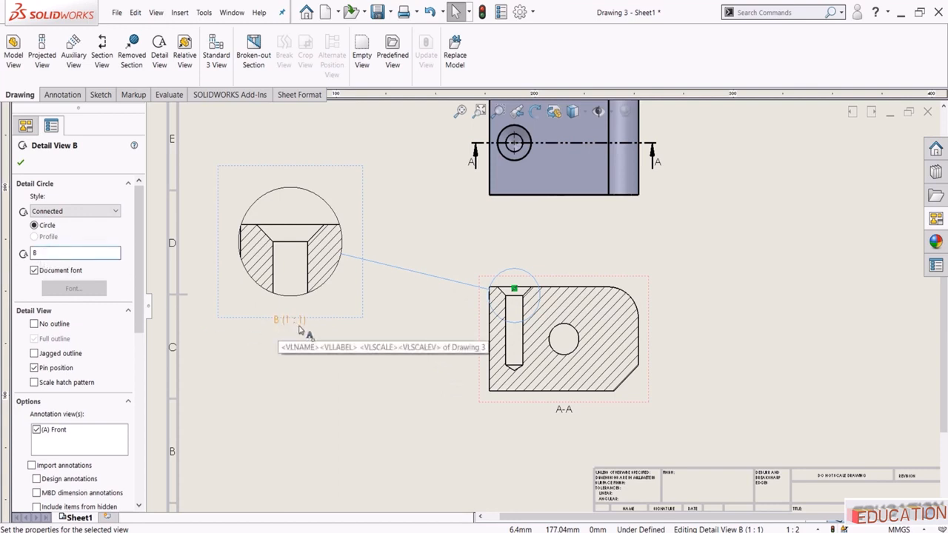
# - Set the custom scale of detail view B to 1:0.75
pyautogui.scroll(-5, 126, 408)
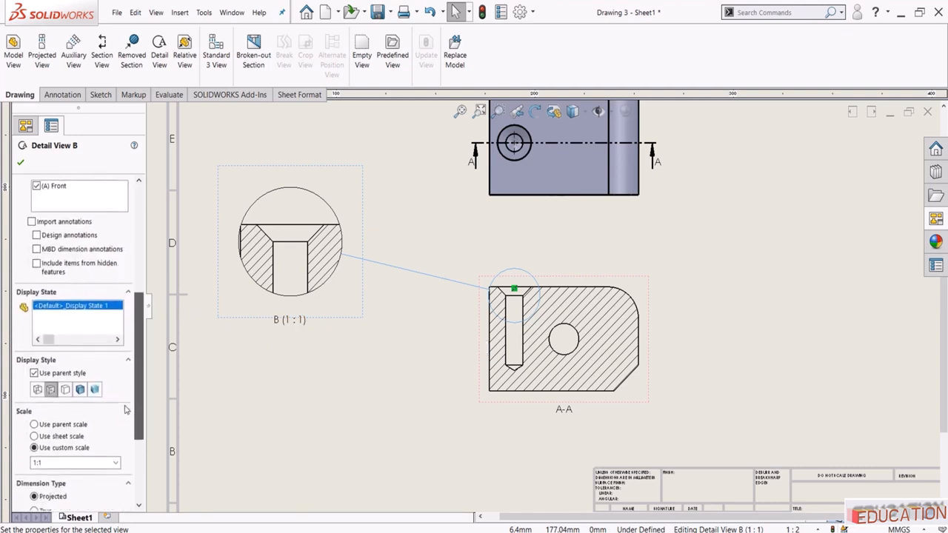
pyautogui.scroll(-1, 126, 408)
pyautogui.click(66, 440)
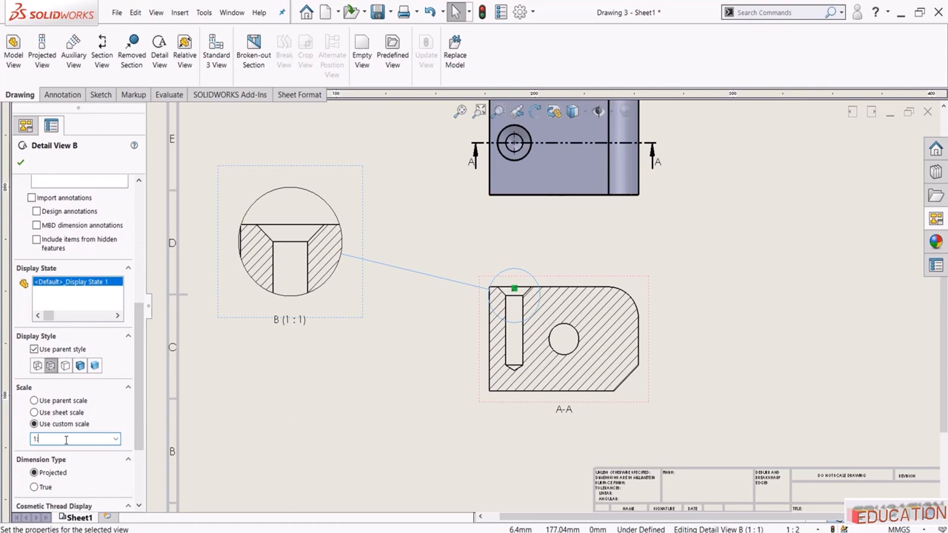
pyautogui.press('Return')
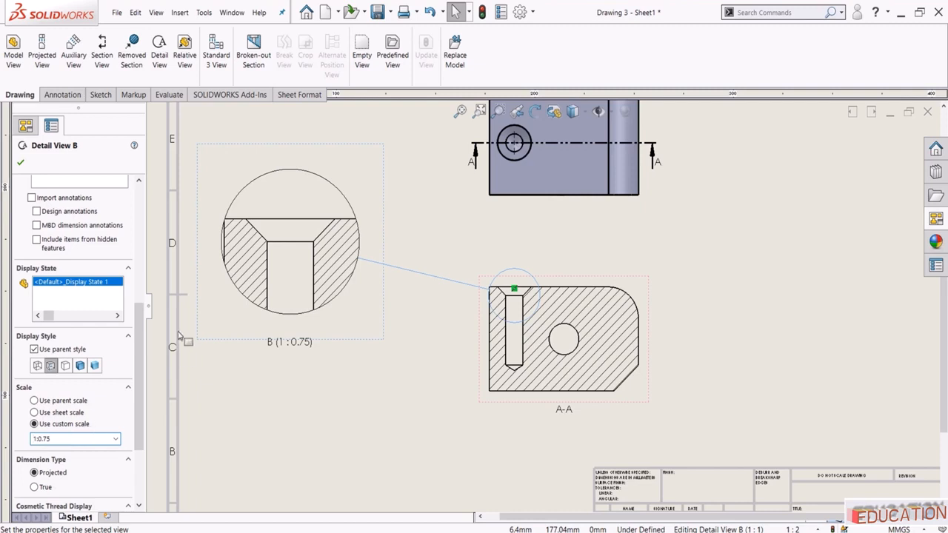
# - Compare display styles on detail view B, settle on Shaded With Edges and accept the view
pyautogui.click(80, 365)
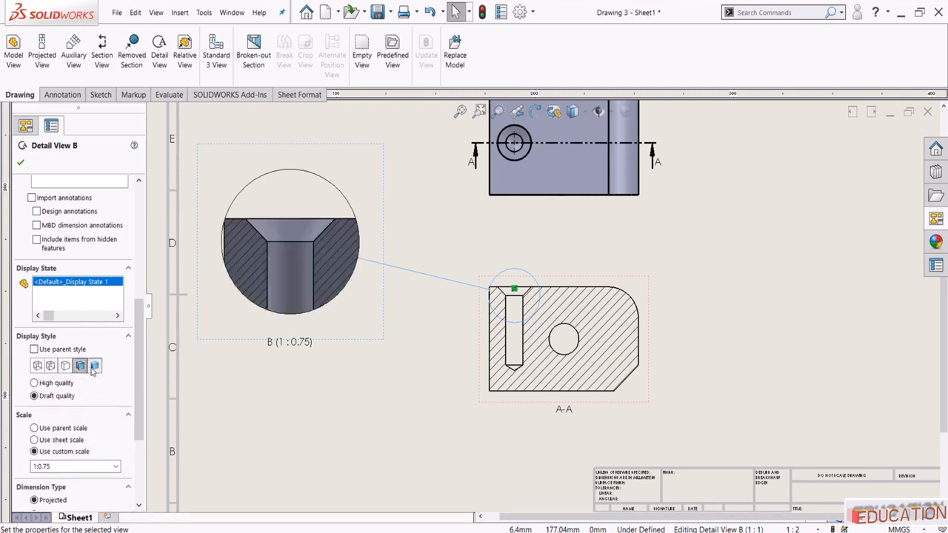
pyautogui.click(94, 366)
pyautogui.click(37, 366)
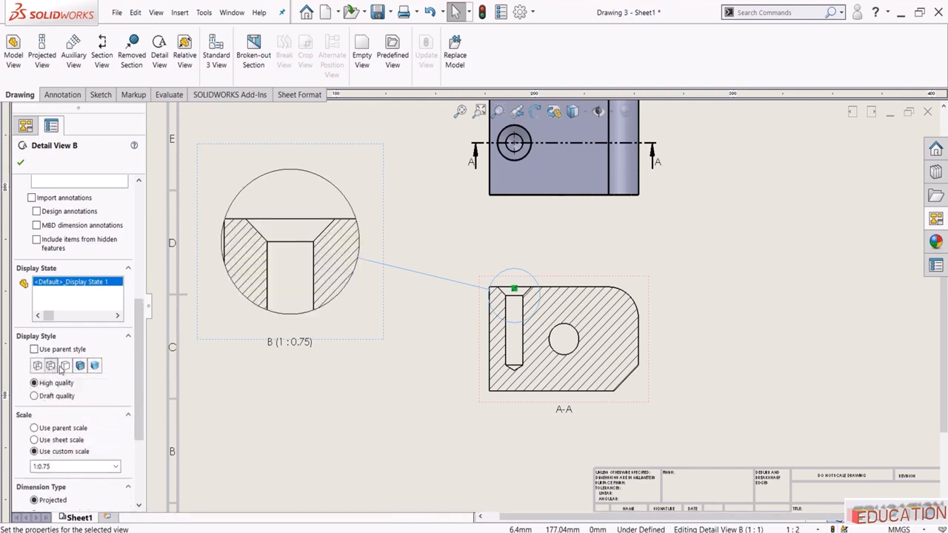
pyautogui.click(82, 366)
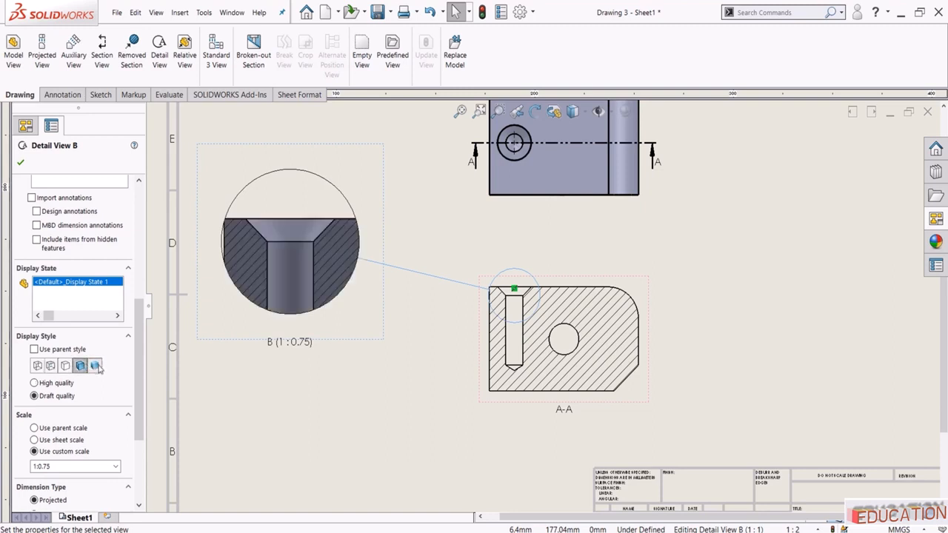
pyautogui.click(95, 366)
pyautogui.click(80, 366)
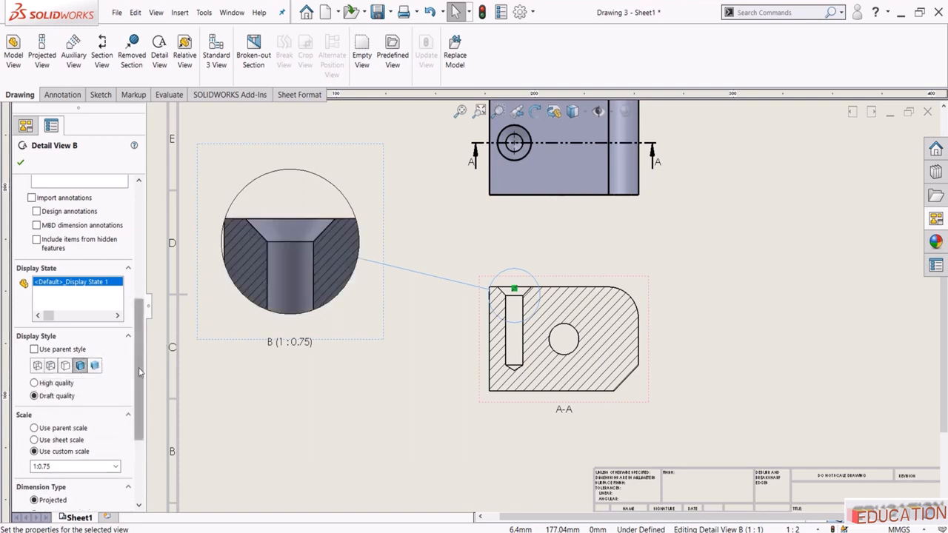
pyautogui.moveTo(139, 372); pyautogui.dragTo(139, 194)
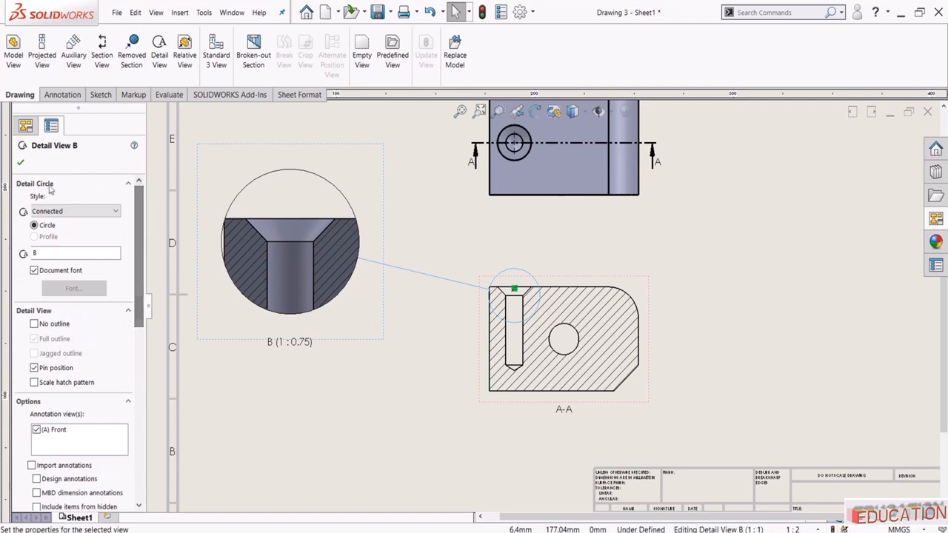
pyautogui.click(21, 164)
pyautogui.press('f')
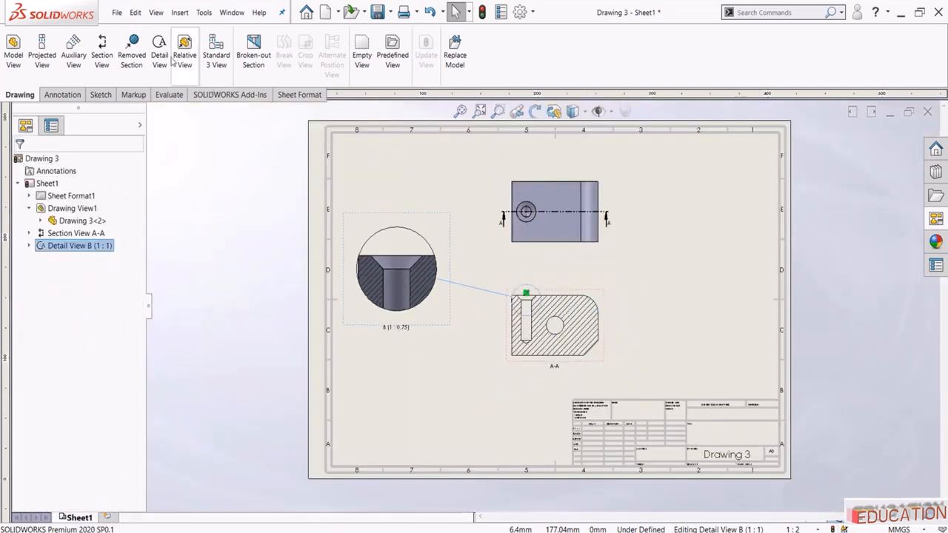
# - Set the display style of the top view to Hidden Lines Visible
pyautogui.scroll(-2, 518, 319)
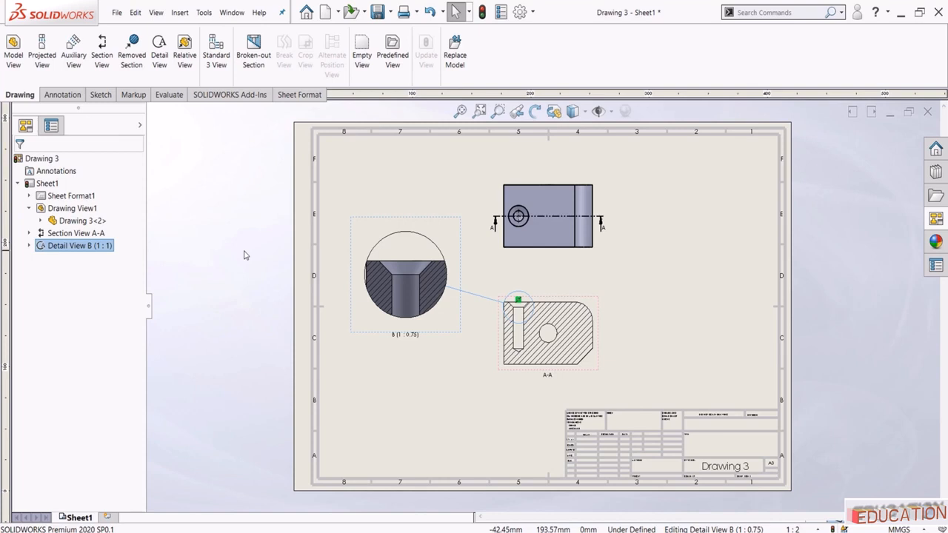
pyautogui.click(573, 112)
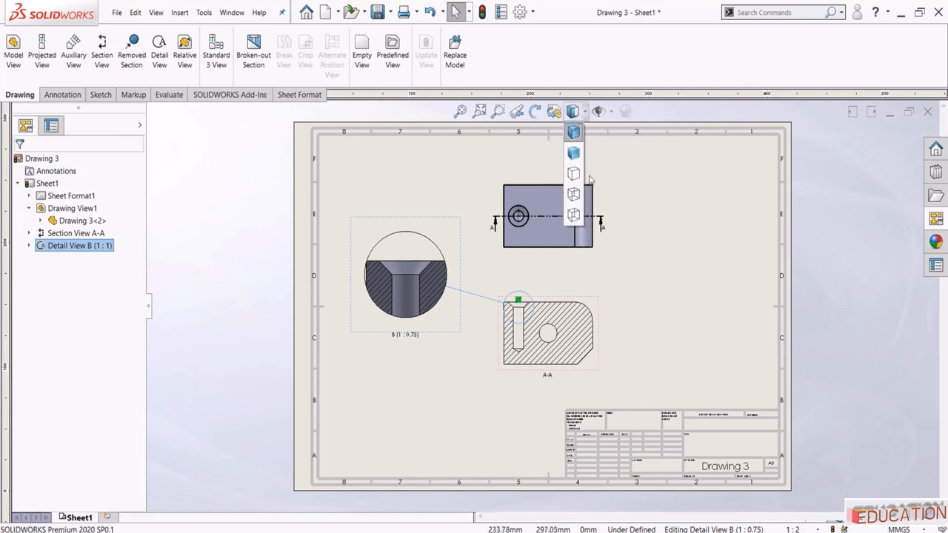
pyautogui.click(546, 188)
pyautogui.click(564, 131)
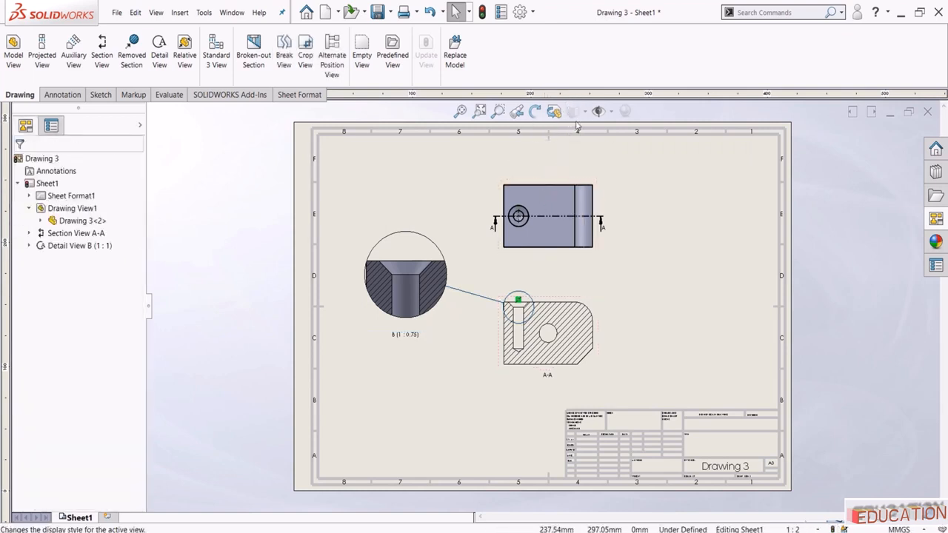
pyautogui.click(534, 191)
pyautogui.click(572, 112)
pyautogui.click(573, 194)
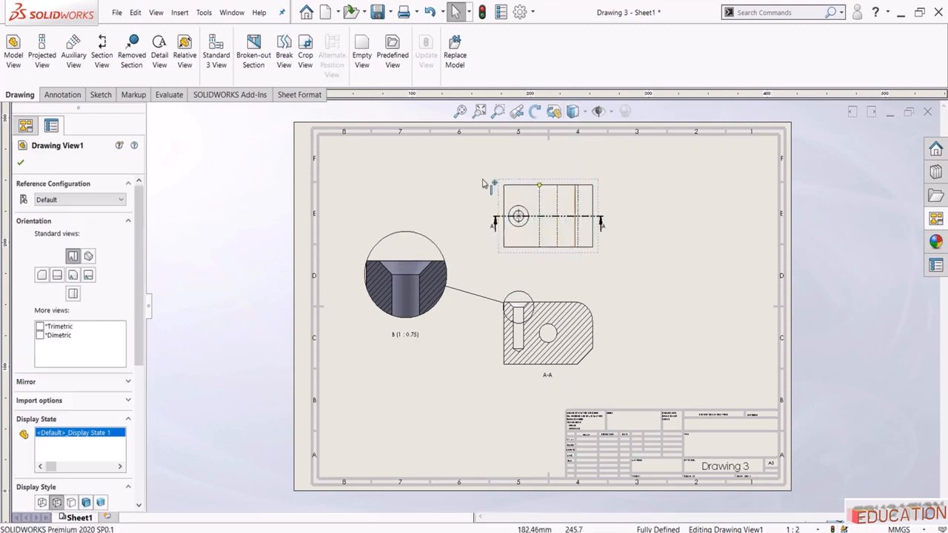
pyautogui.click(430, 170)
pyautogui.scroll(-2, 589, 131)
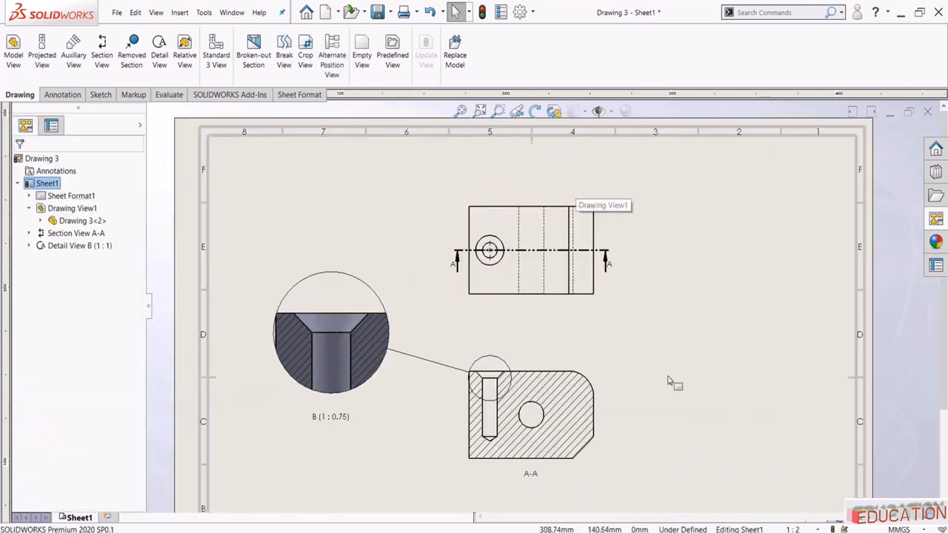
pyautogui.scroll(-2, 670, 382)
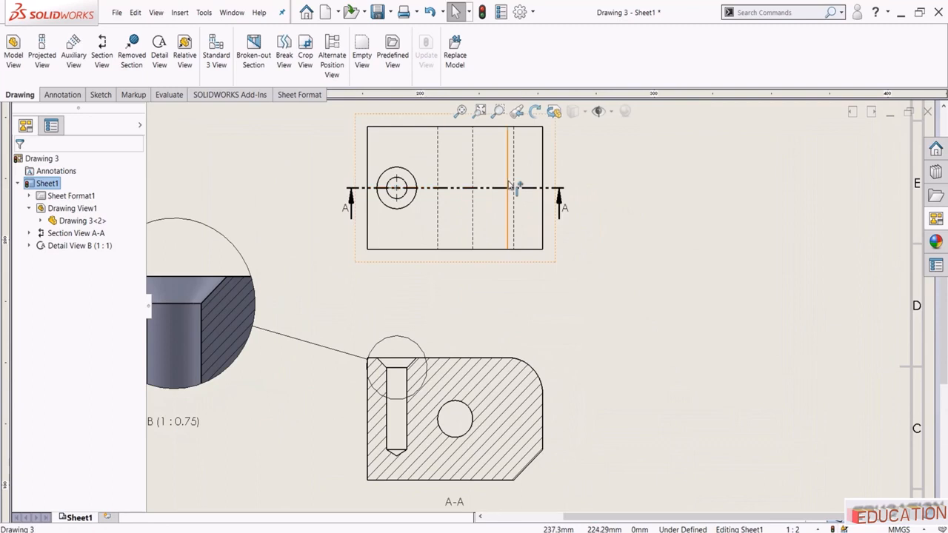
# - Add a centerline between the two hidden edges of the cross hole in the top view
pyautogui.scroll(3, 542, 307)
pyautogui.scroll(-2, 490, 253)
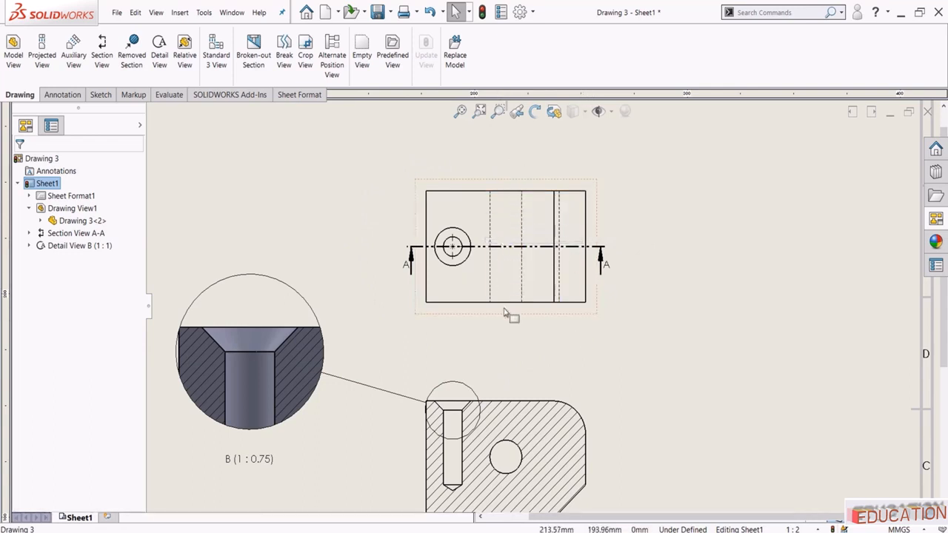
pyautogui.scroll(3, 569, 302)
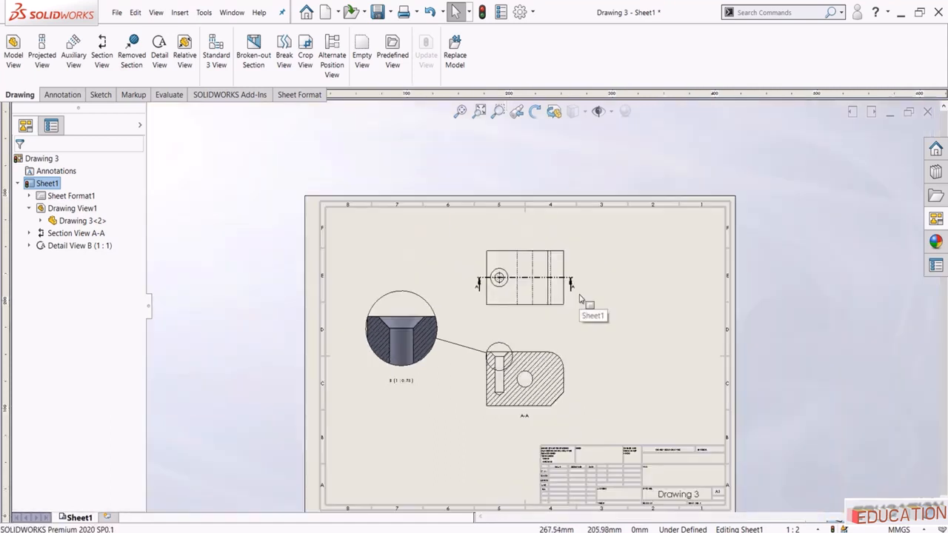
pyautogui.scroll(-2, 581, 299)
pyautogui.click(63, 95)
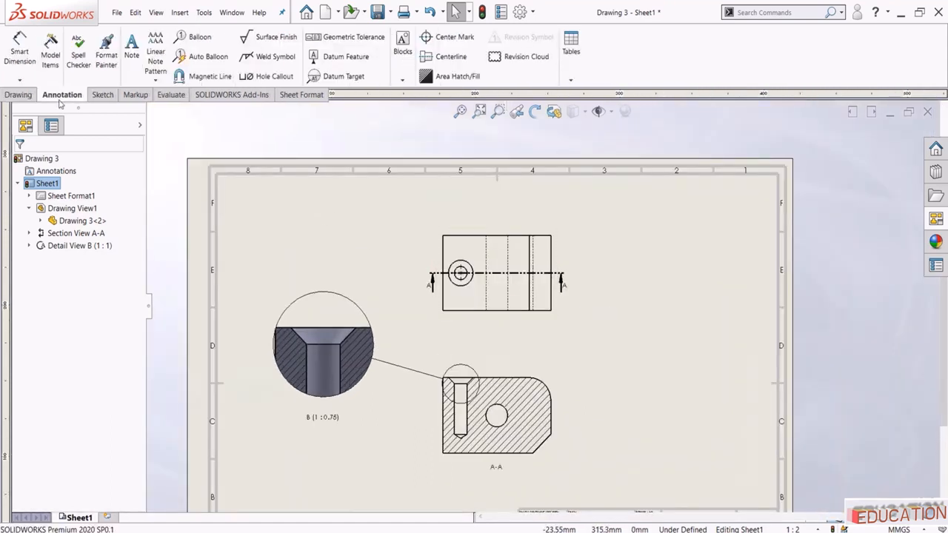
pyautogui.click(451, 58)
pyautogui.scroll(-2, 567, 293)
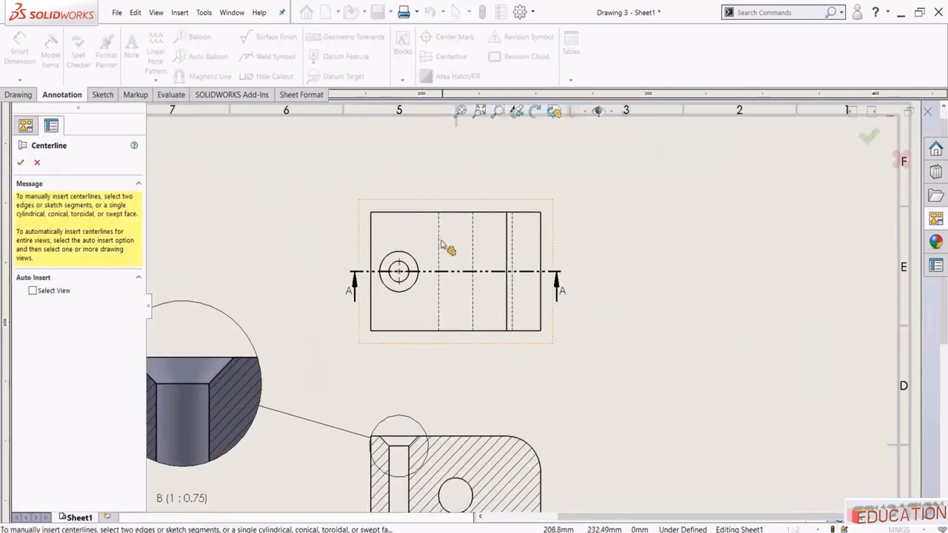
pyautogui.scroll(-1, 446, 238)
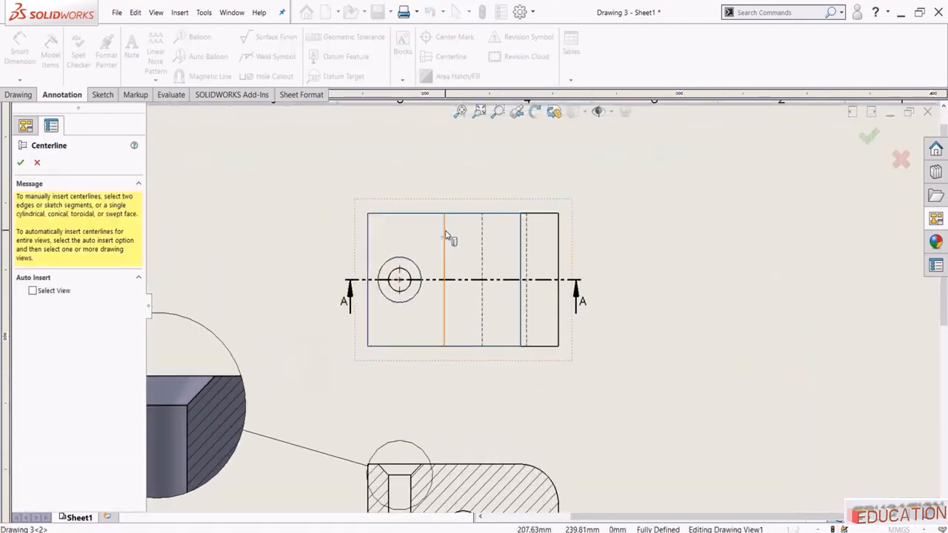
pyautogui.click(444, 237)
pyautogui.click(484, 238)
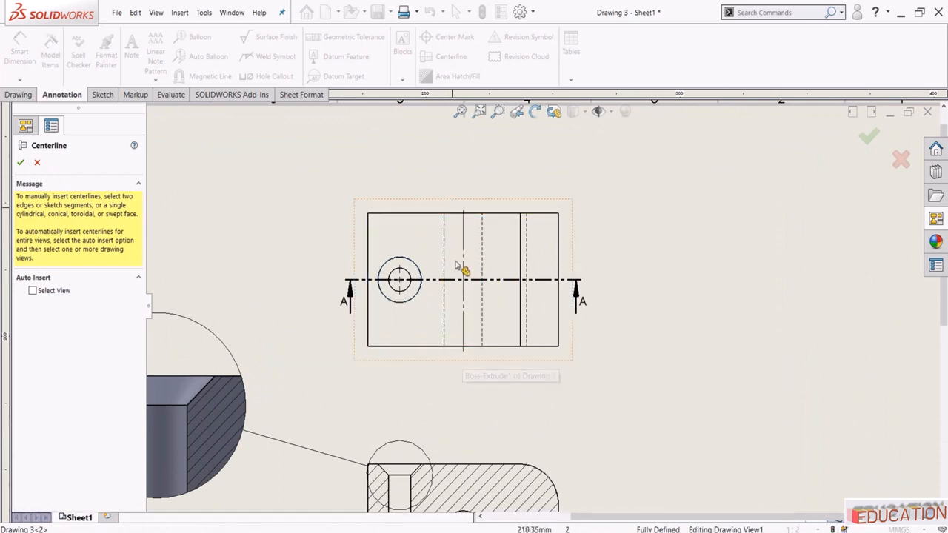
# - Add a centerline along the countersunk hole in section view A-A
pyautogui.scroll(3, 454, 298)
pyautogui.scroll(-3, 457, 400)
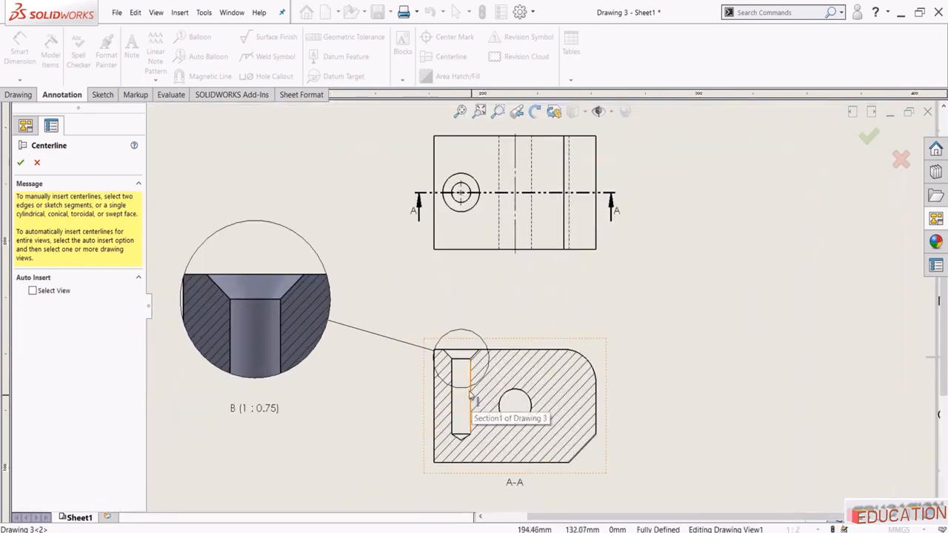
pyautogui.click(459, 405)
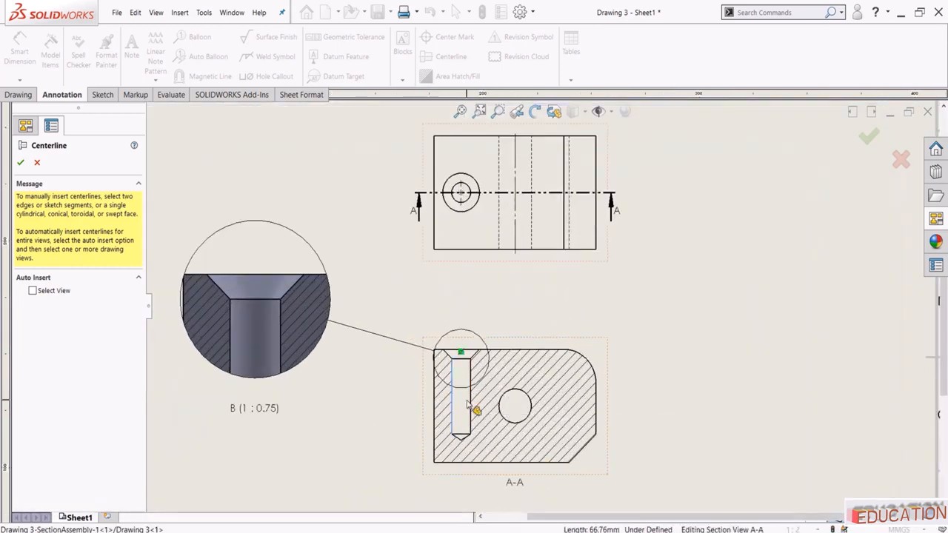
pyautogui.scroll(-1, 472, 395)
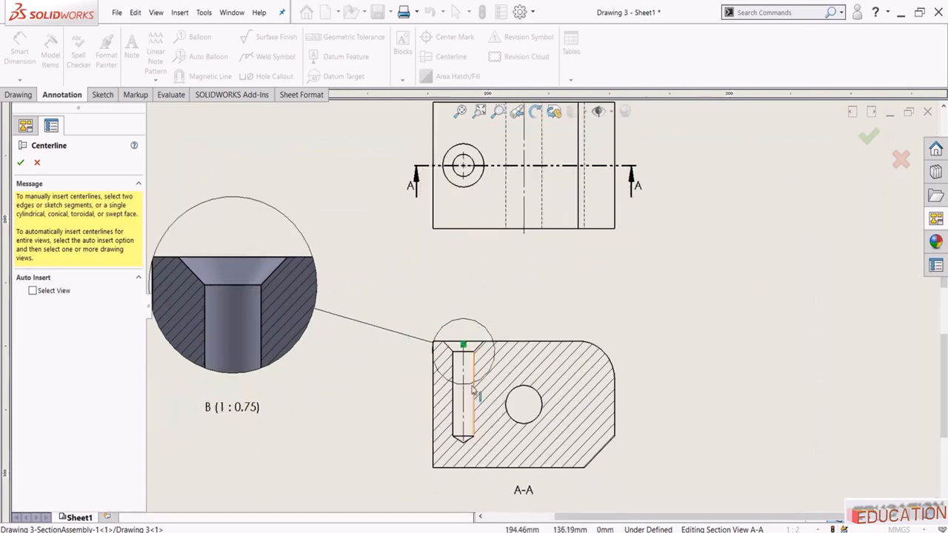
pyautogui.scroll(-2, 473, 391)
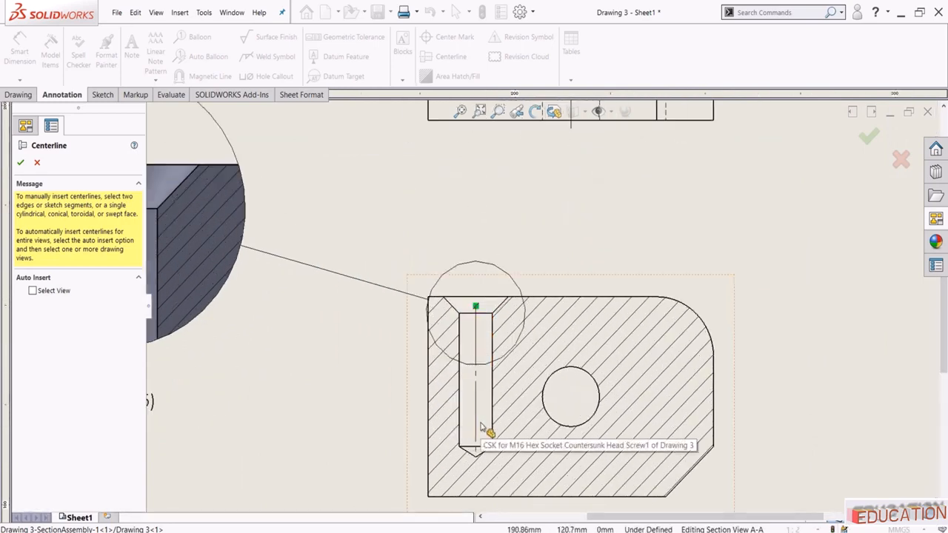
pyautogui.press('z')
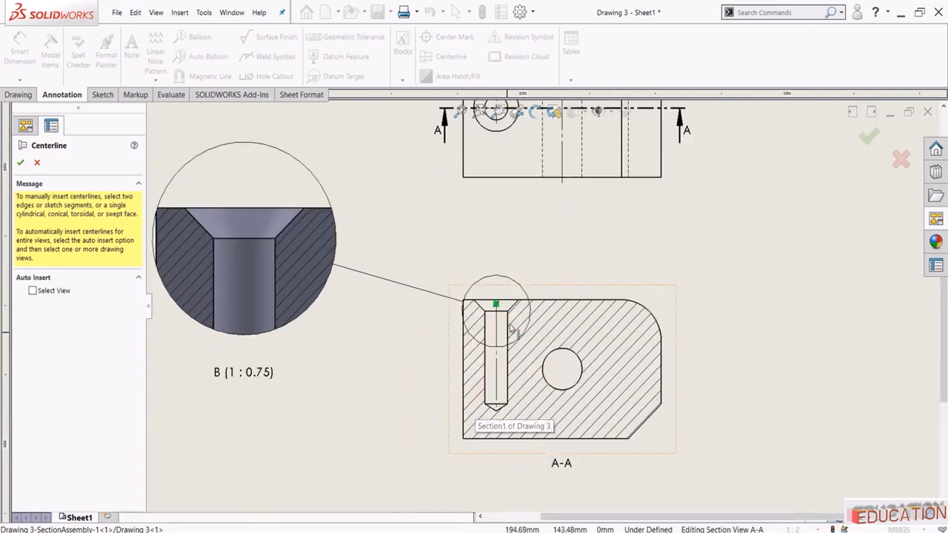
# - Try a centerline midway between the two vertical outer edges of section view A-A, then delete it
pyautogui.click(459, 360)
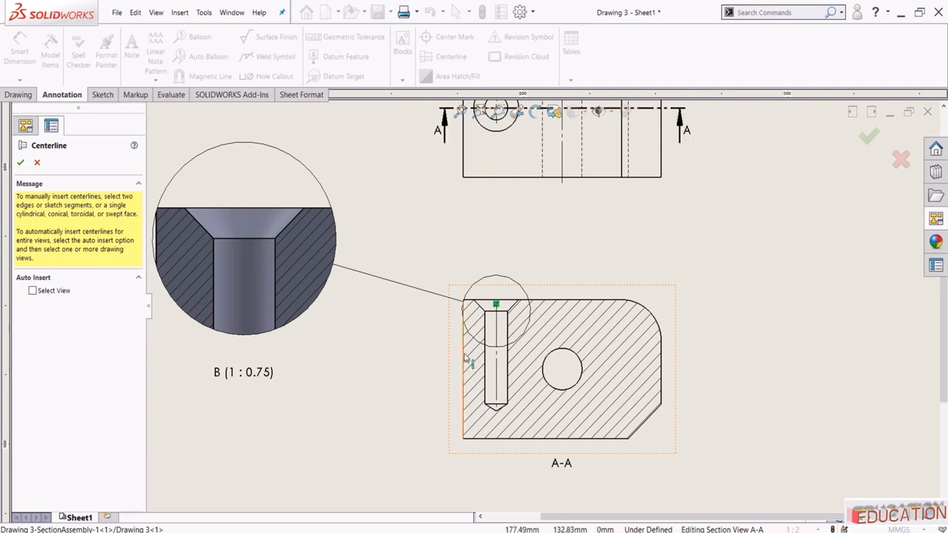
pyautogui.click(662, 370)
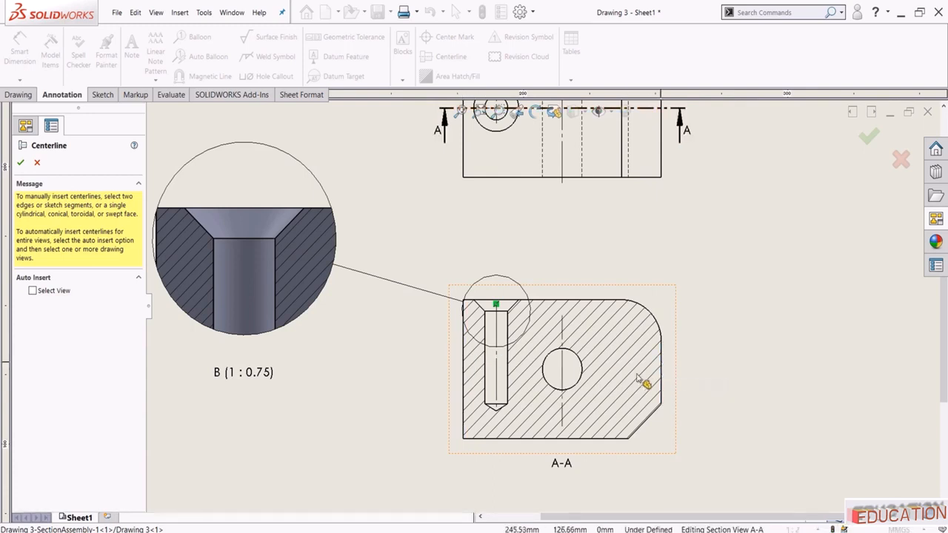
pyautogui.click(37, 163)
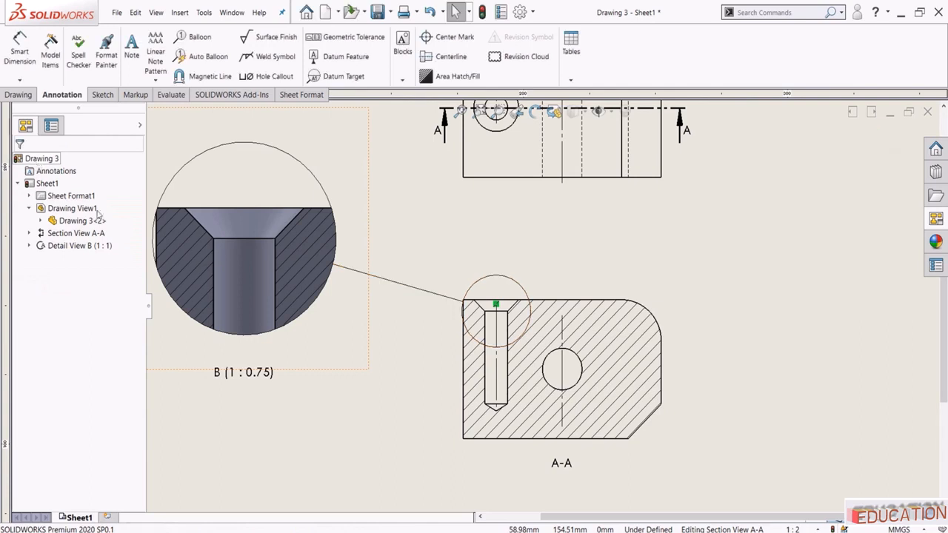
pyautogui.click(562, 381)
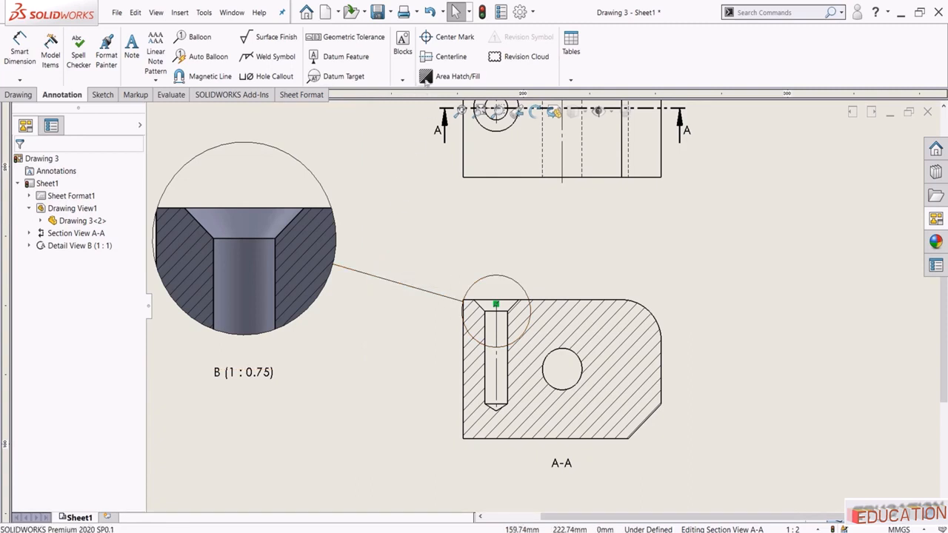
# - Place a center mark on the circular hole in section view A-A
pyautogui.click(430, 41)
pyautogui.scroll(-2, 601, 332)
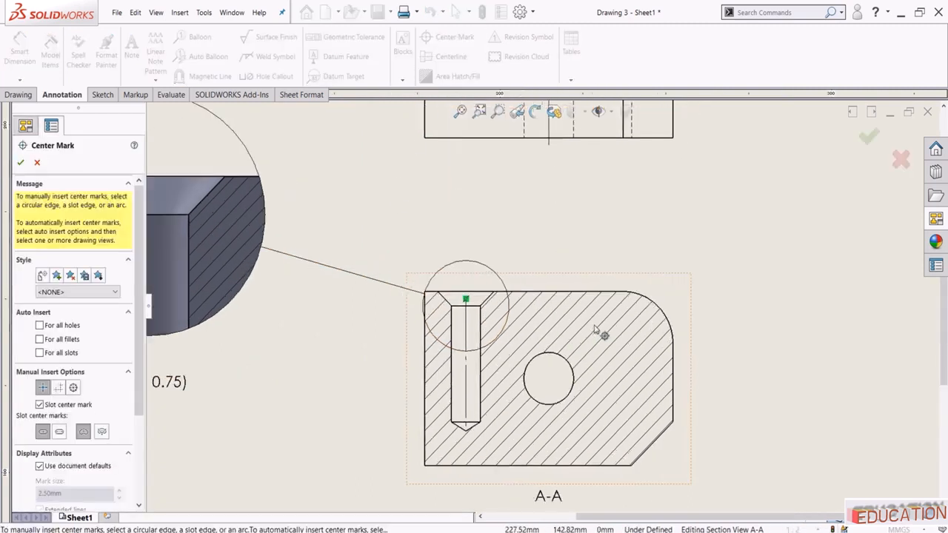
pyautogui.click(564, 362)
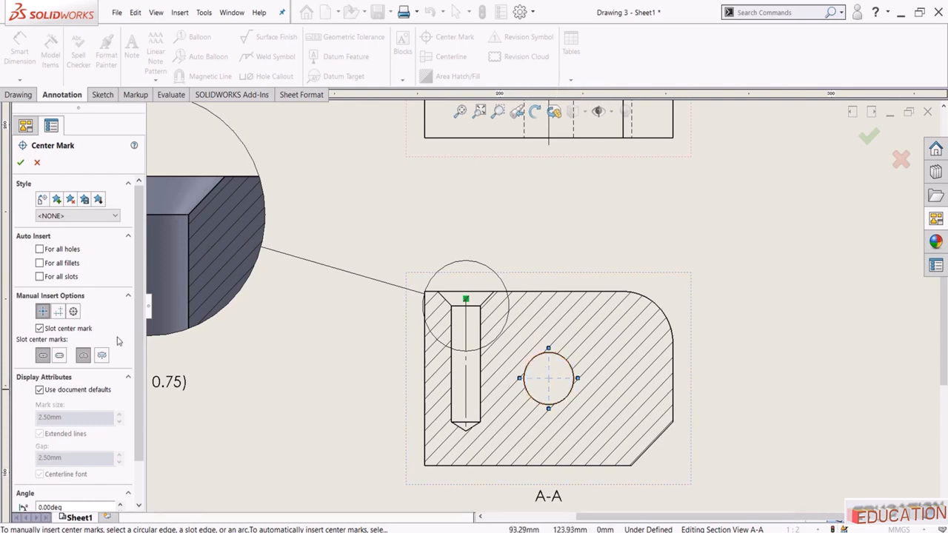
pyautogui.scroll(-2, 141, 339)
pyautogui.scroll(-3, 141, 339)
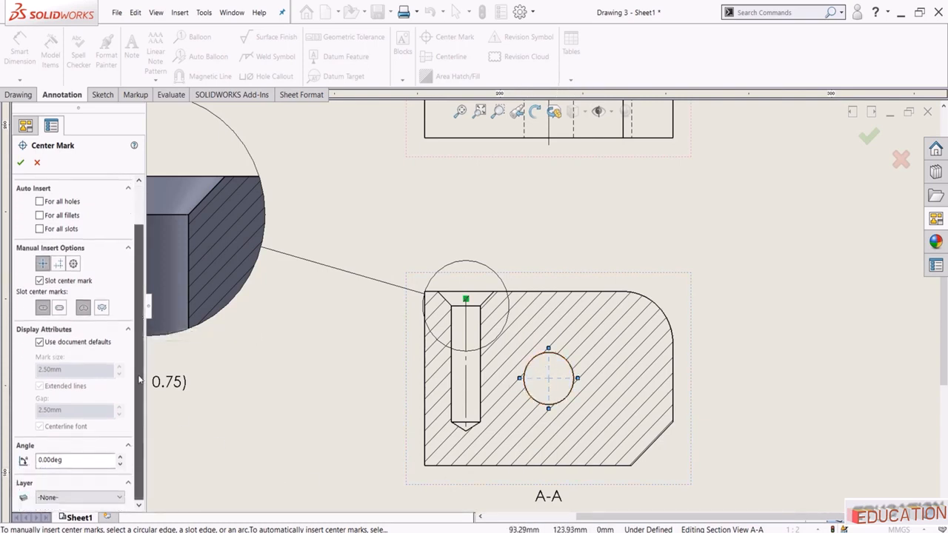
# - Disable document defaults and extended lines for the hole's center mark, set its mark size to 10 mm and accept it
pyautogui.click(40, 343)
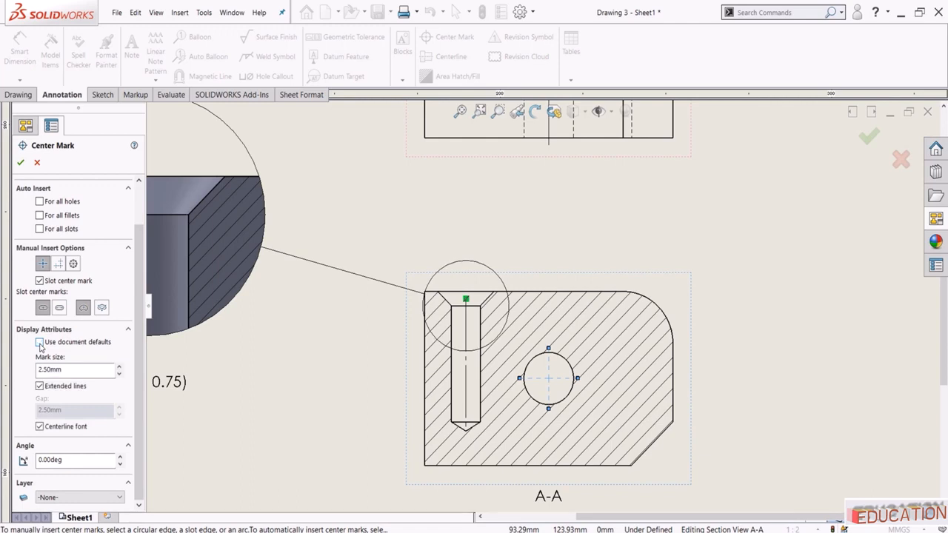
pyautogui.click(40, 387)
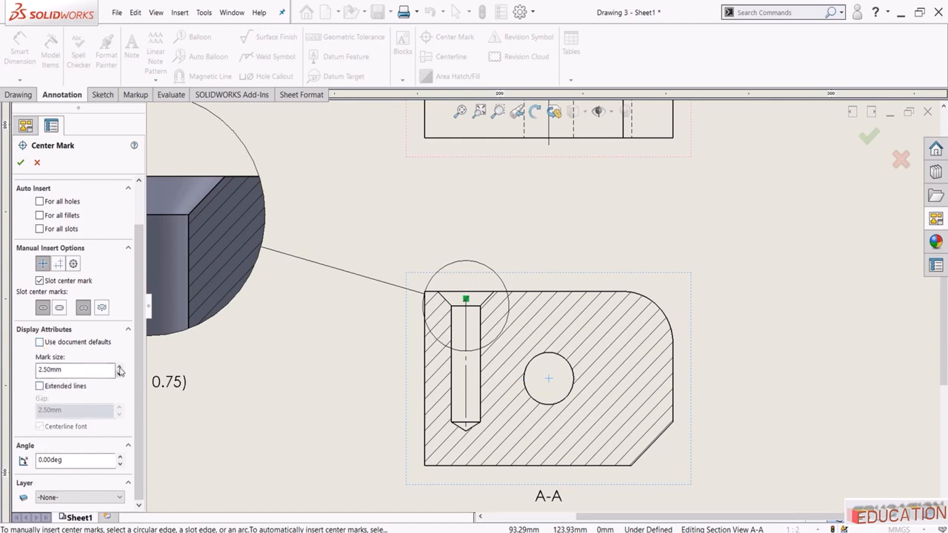
pyautogui.doubleClick(98, 371)
pyautogui.scroll(3, 434, 364)
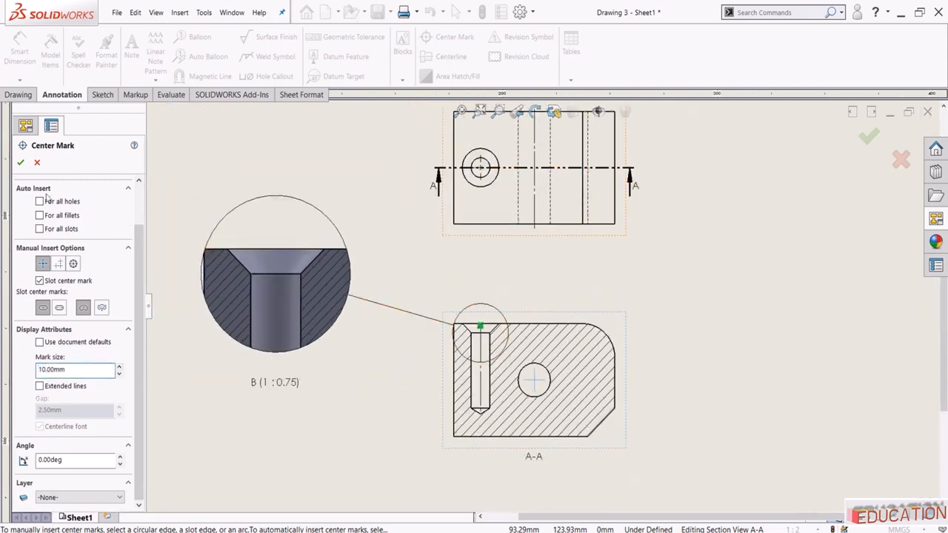
pyautogui.click(21, 163)
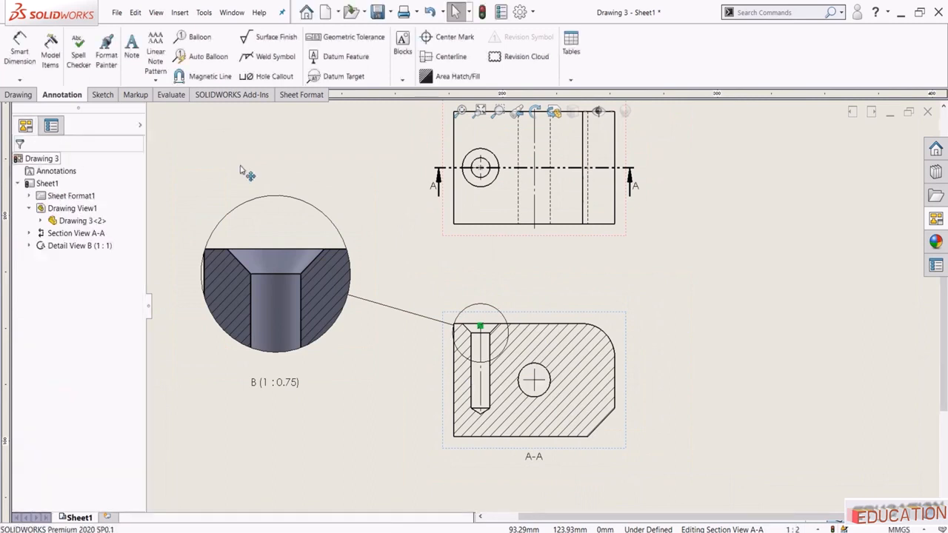
# - Add a centerline between the two straight hole edges in detail view B and close the Centerline command
pyautogui.click(447, 56)
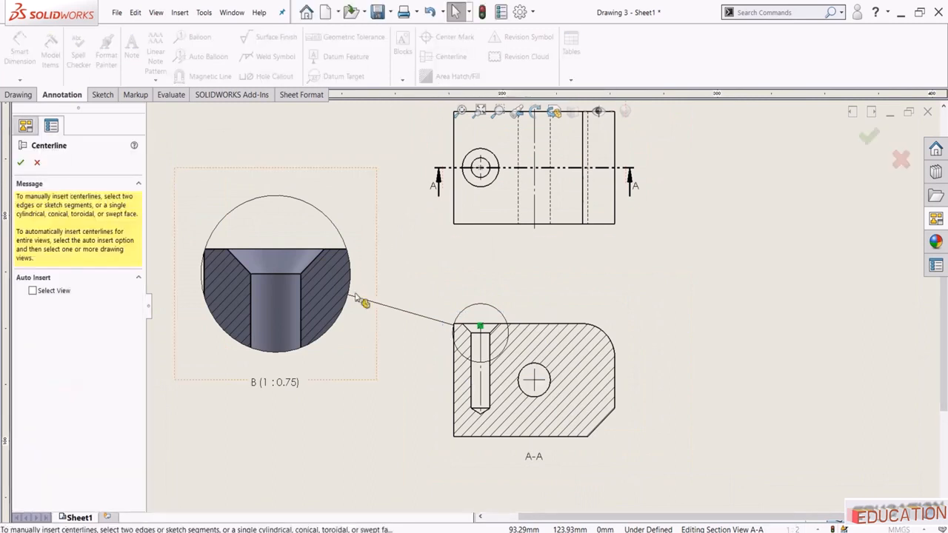
pyautogui.click(300, 311)
pyautogui.click(251, 311)
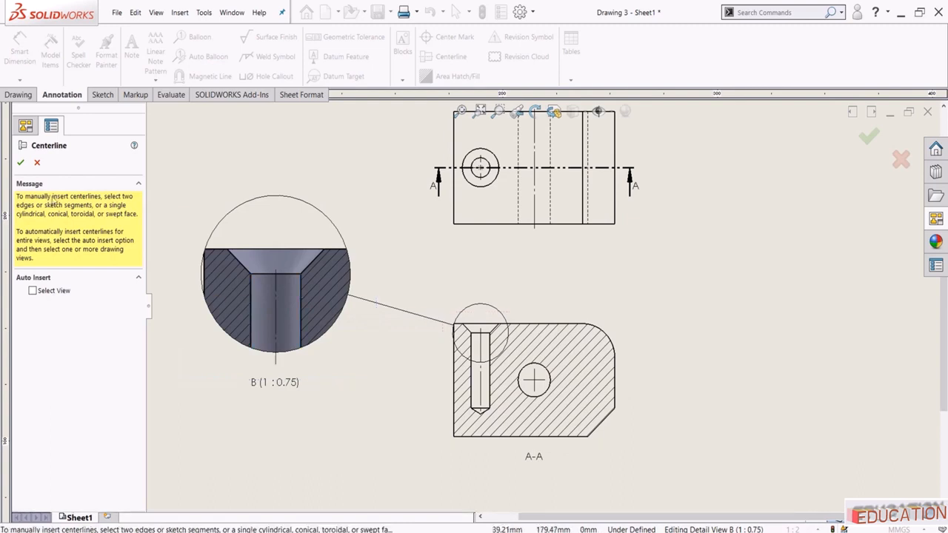
pyautogui.click(21, 163)
pyautogui.click(307, 196)
pyautogui.click(415, 280)
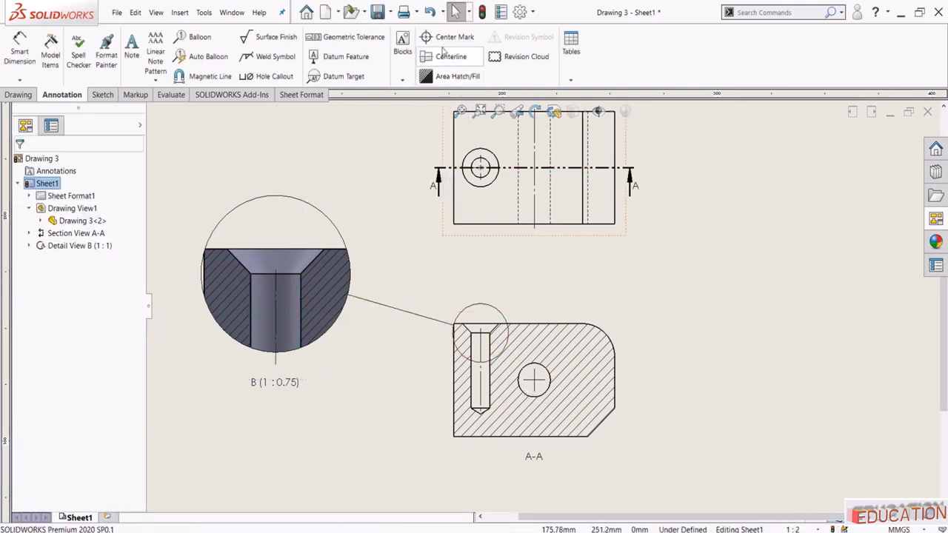
# - Place a center mark on the rounded corner arc of section view A-A
pyautogui.click(447, 41)
pyautogui.scroll(-2, 716, 364)
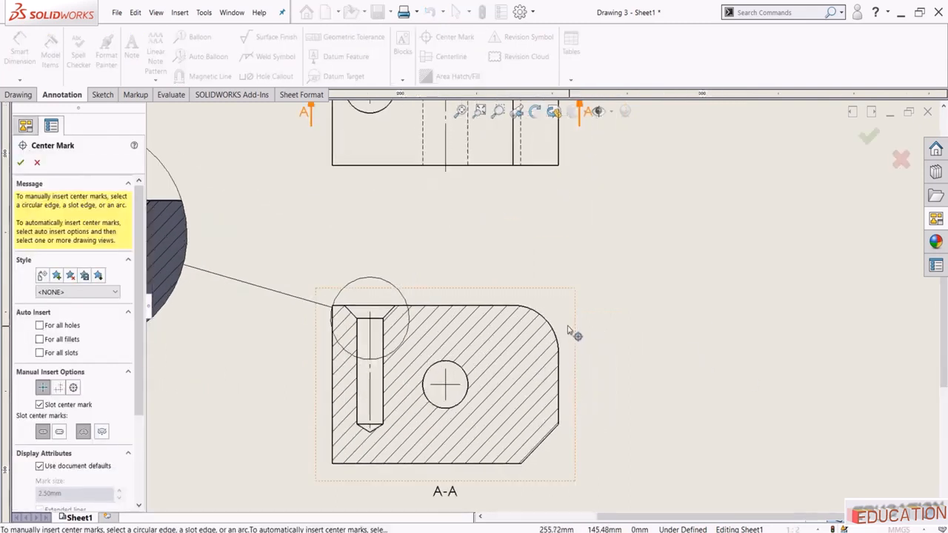
pyautogui.click(548, 324)
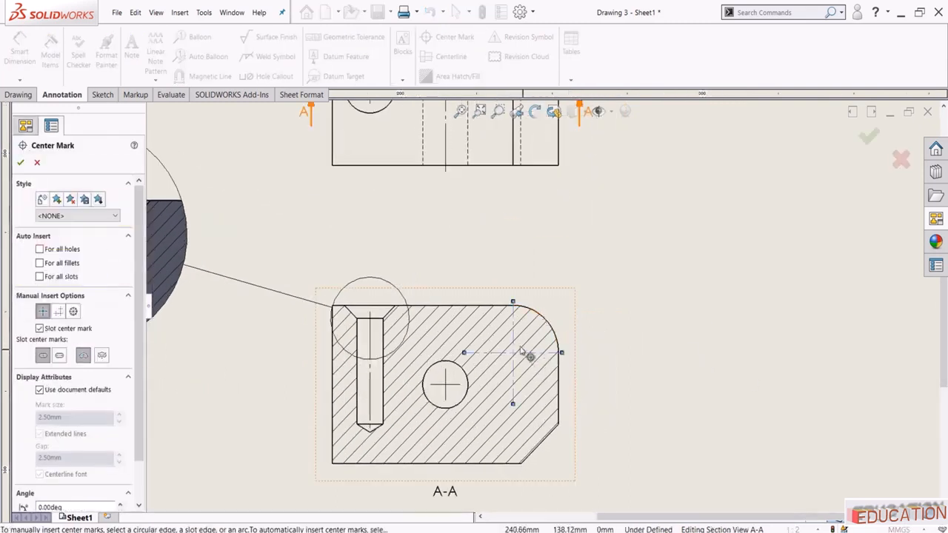
# - Give the centre mark on section A-A's rounded corner a 12.50 mm mark size without document defaults or extended lines
pyautogui.click(40, 390)
pyautogui.click(59, 434)
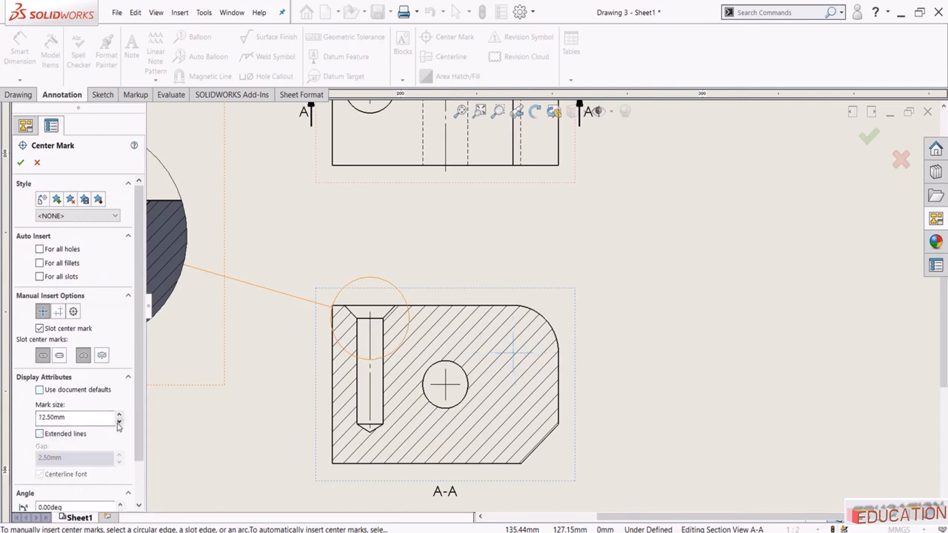
pyautogui.click(20, 162)
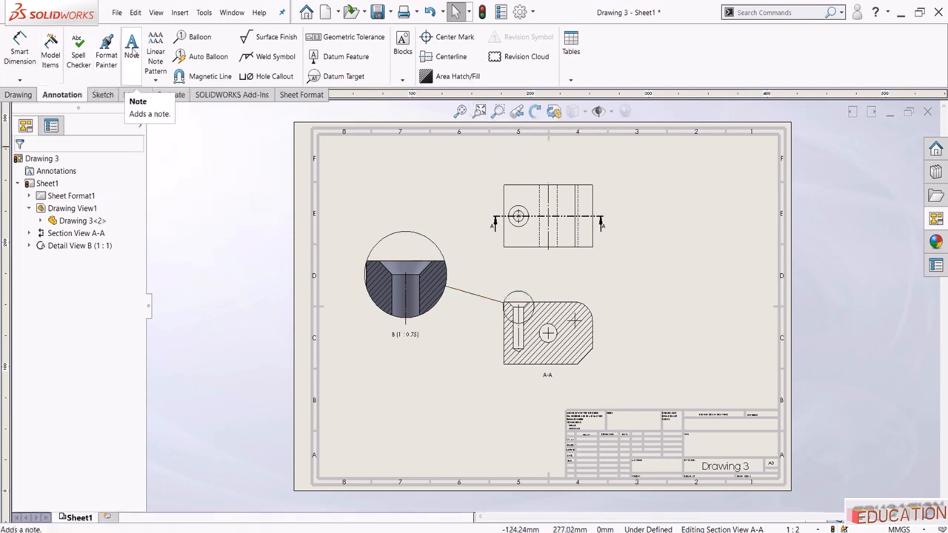
# - Place a note reading "Solidworks Drawing" in the empty area beside the upper view
pyautogui.click(133, 80)
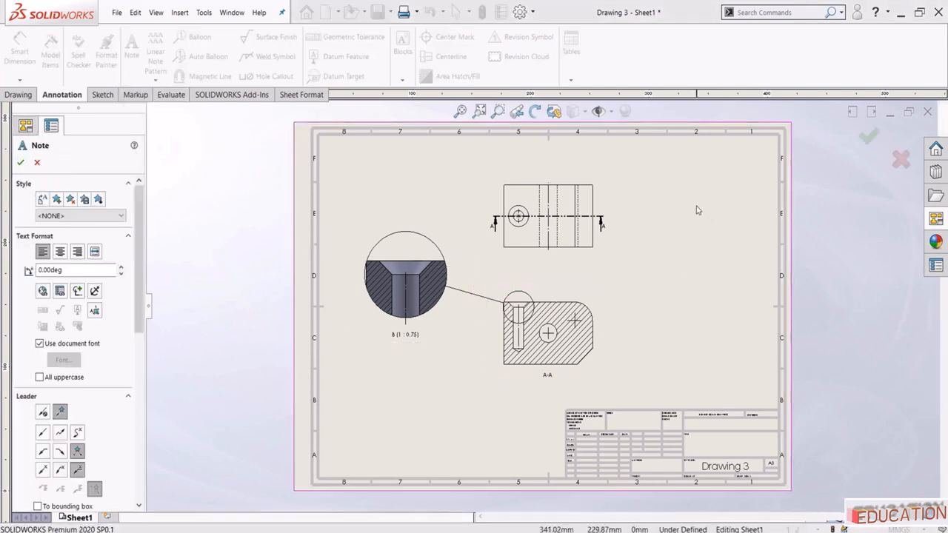
pyautogui.click(697, 234)
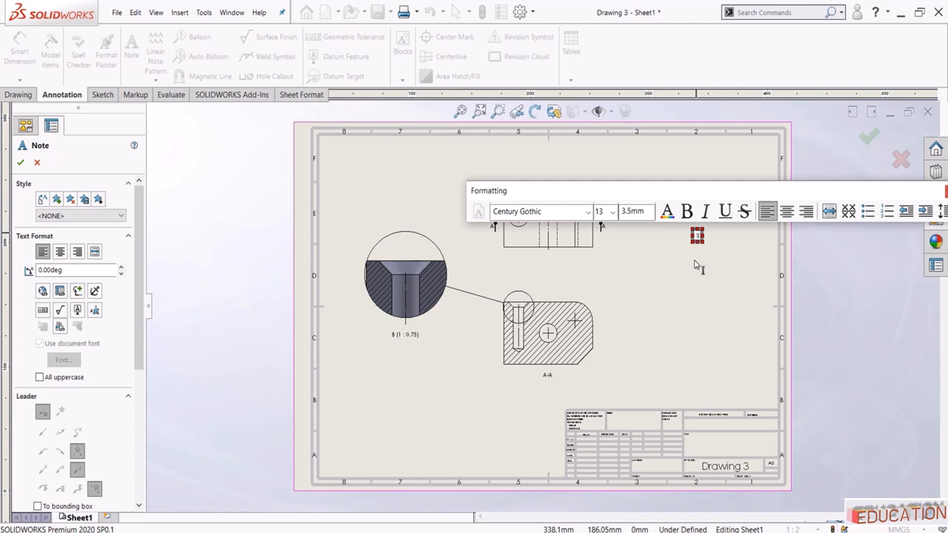
pyautogui.write('Solidworks Drawings')
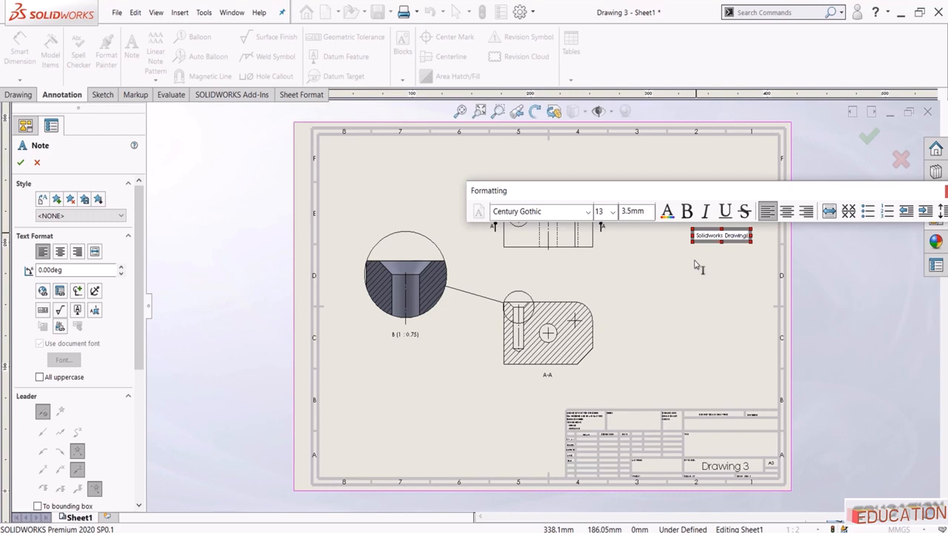
# - Change the font of the whole note text to DecoType Naskh Variants
pyautogui.moveTo(626, 187); pyautogui.dragTo(538, 170)
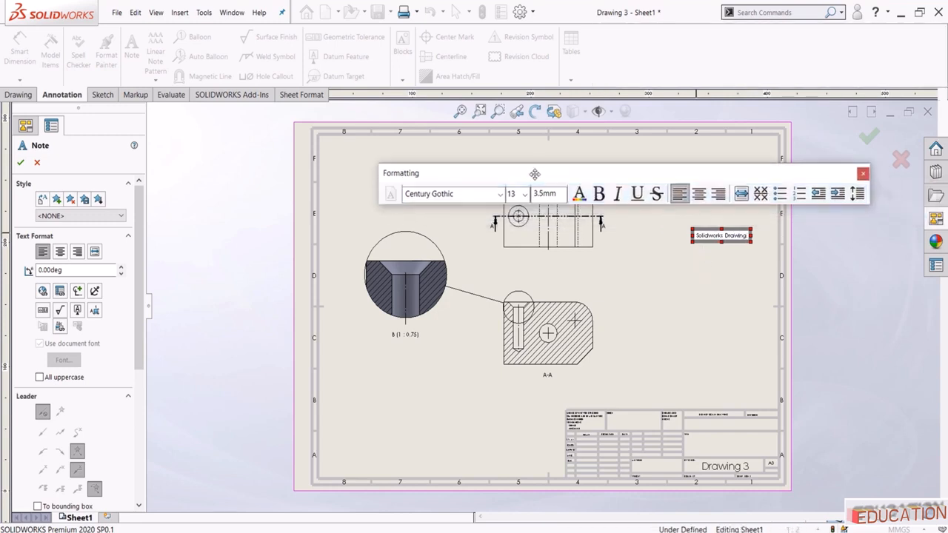
pyautogui.click(500, 194)
pyautogui.scroll(-10, 418, 348)
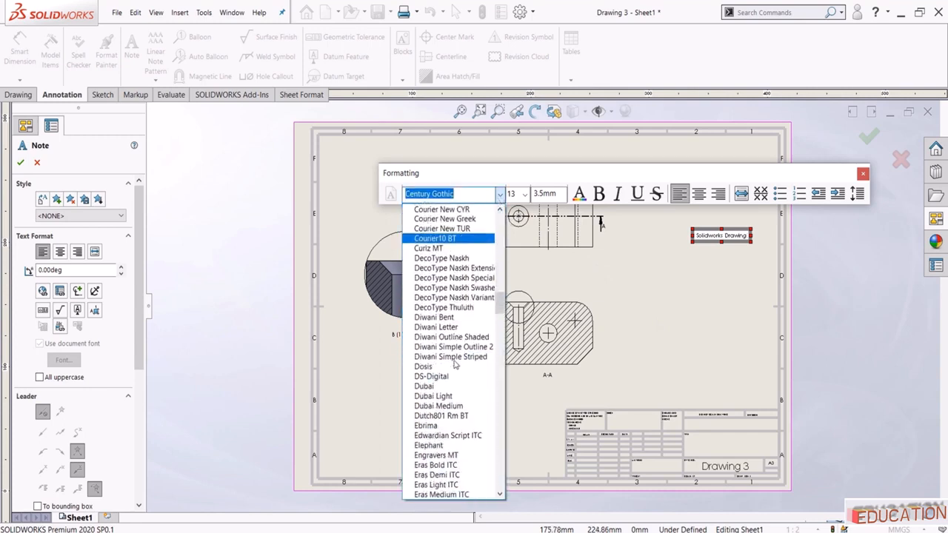
pyautogui.click(437, 357)
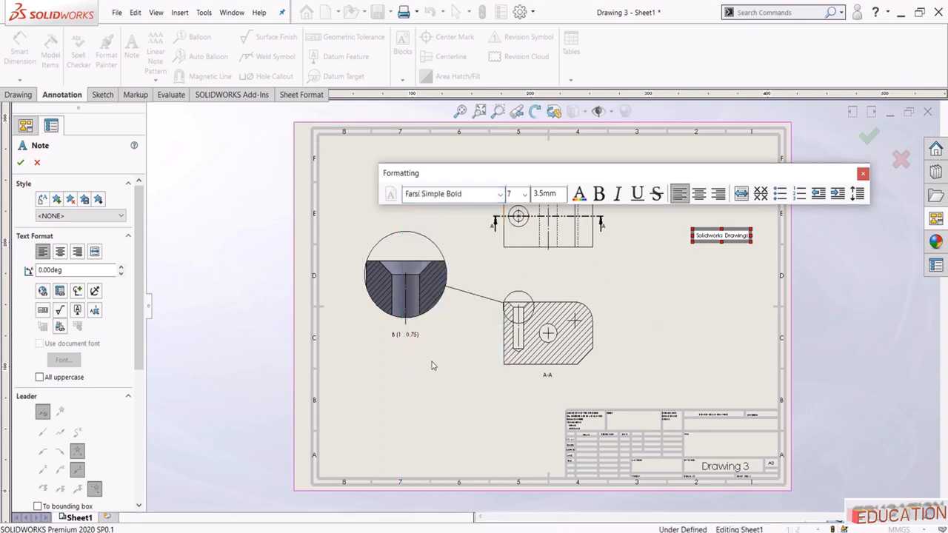
pyautogui.doubleClick(711, 237)
pyautogui.doubleClick(712, 237)
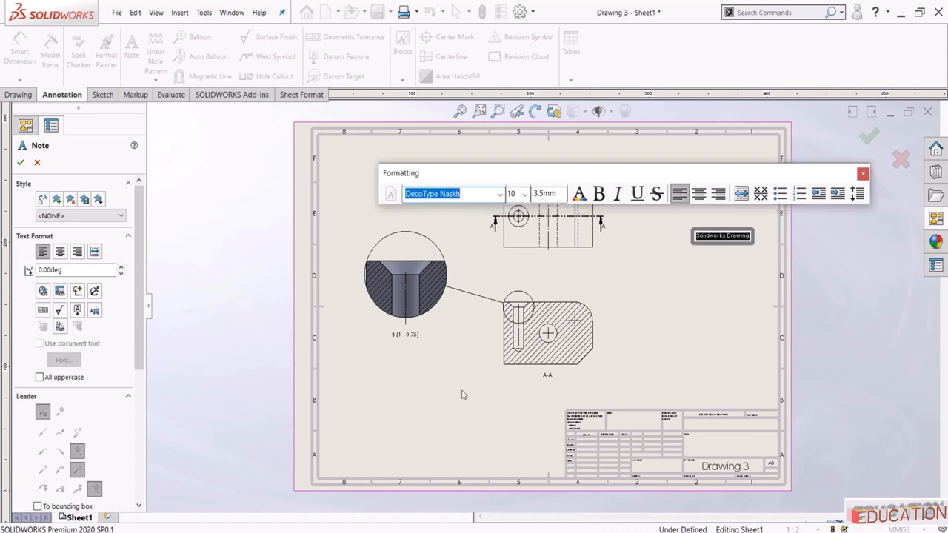
pyautogui.press('Down')
pyautogui.press('Down')
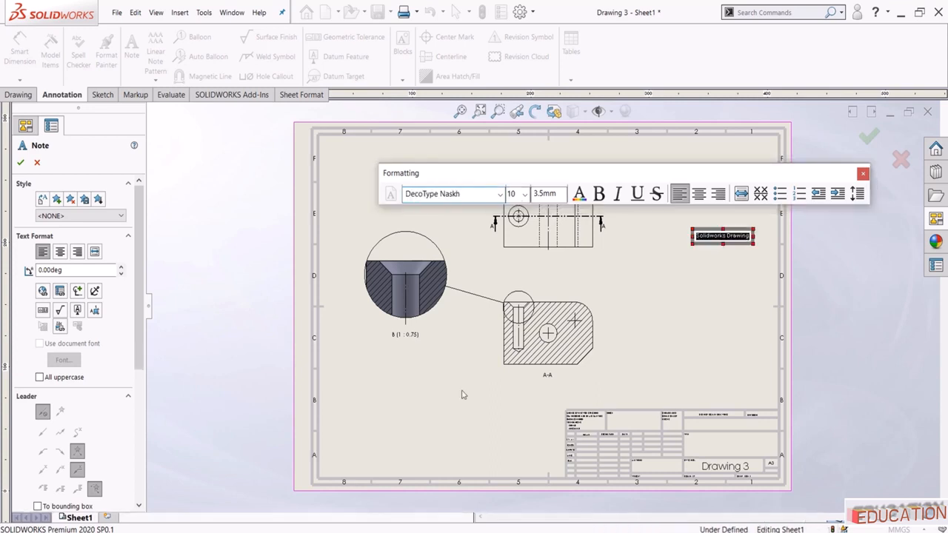
pyautogui.press('Down')
pyautogui.press('Down')
pyautogui.press('Down')
pyautogui.press('Down')
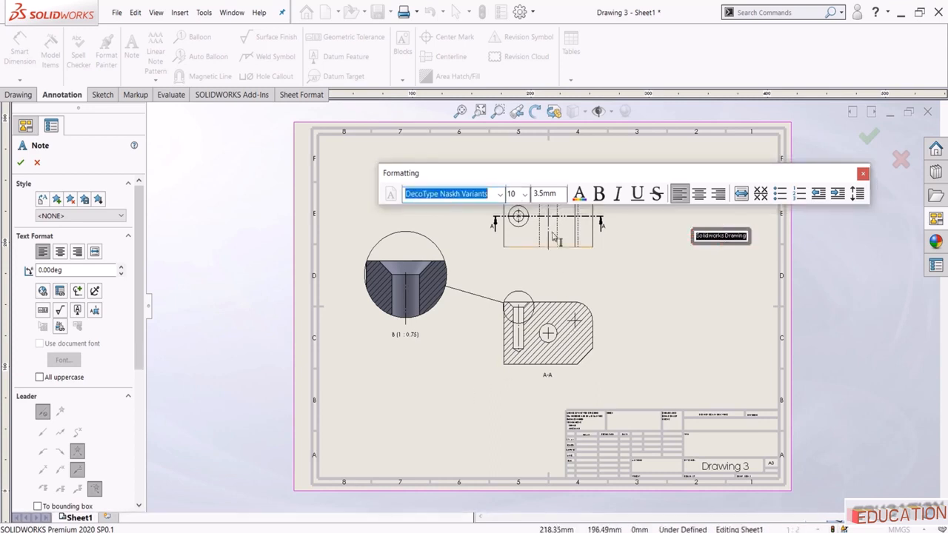
# - Set the note's text size to 28 points and replace it with a text height of 15 mm
pyautogui.click(525, 195)
pyautogui.click(516, 330)
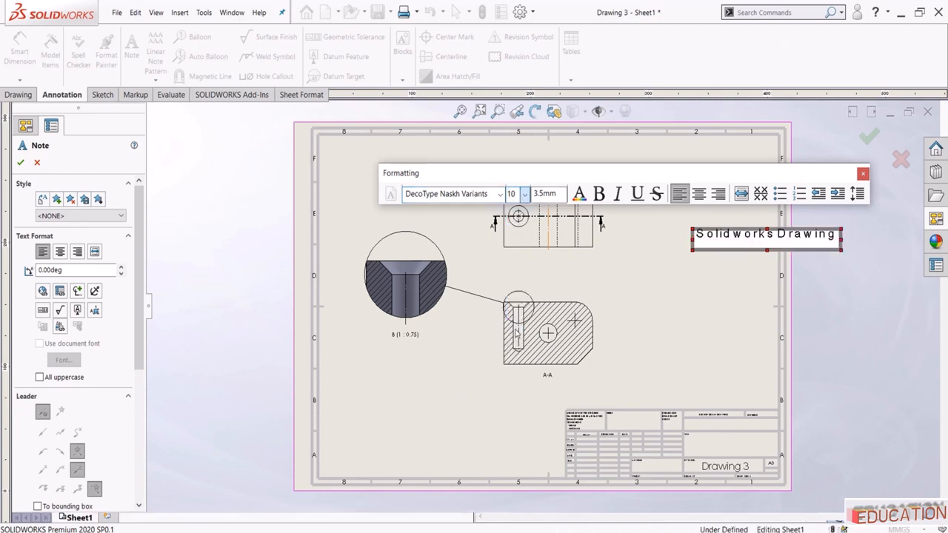
pyautogui.hotkey('ctrl', 'a')
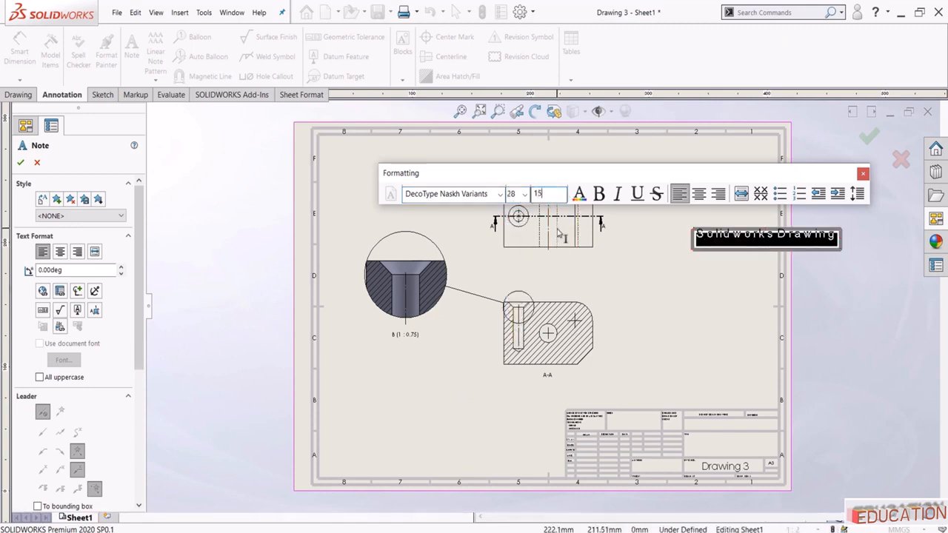
pyautogui.press('Return')
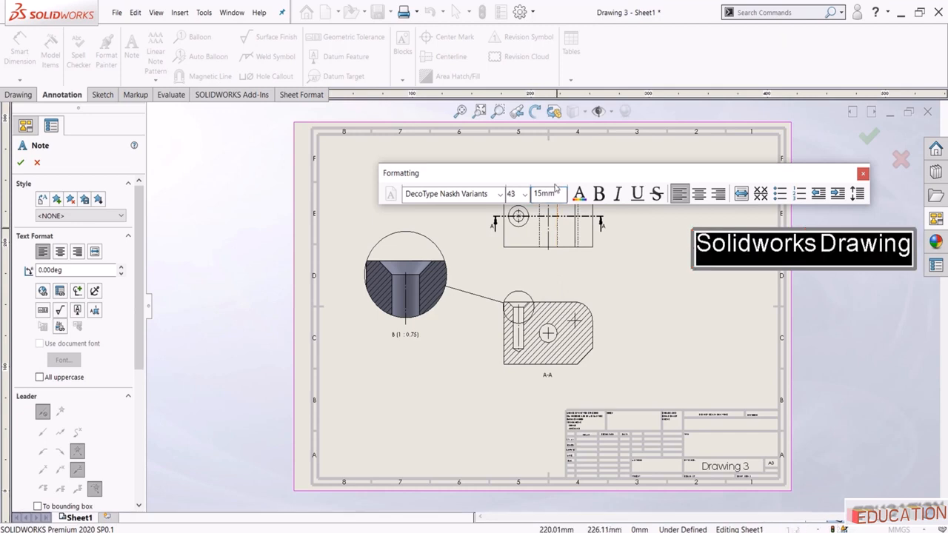
# - Colour the note text green and format it as bold, italic and centre-aligned
pyautogui.click(581, 194)
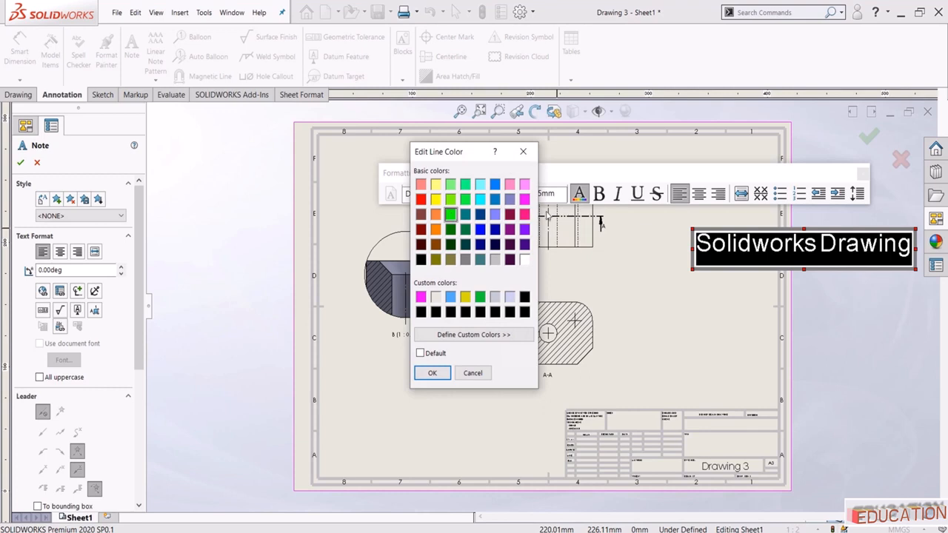
pyautogui.click(417, 377)
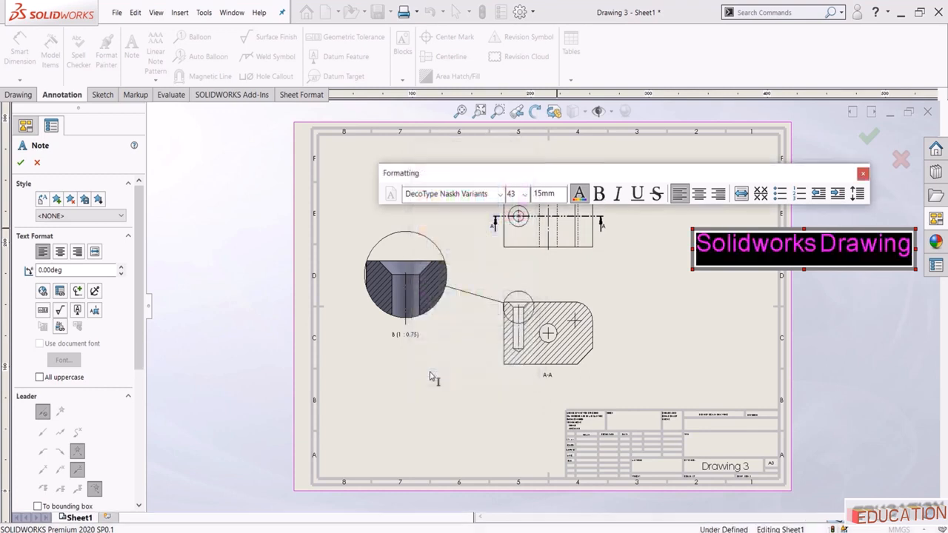
pyautogui.click(600, 194)
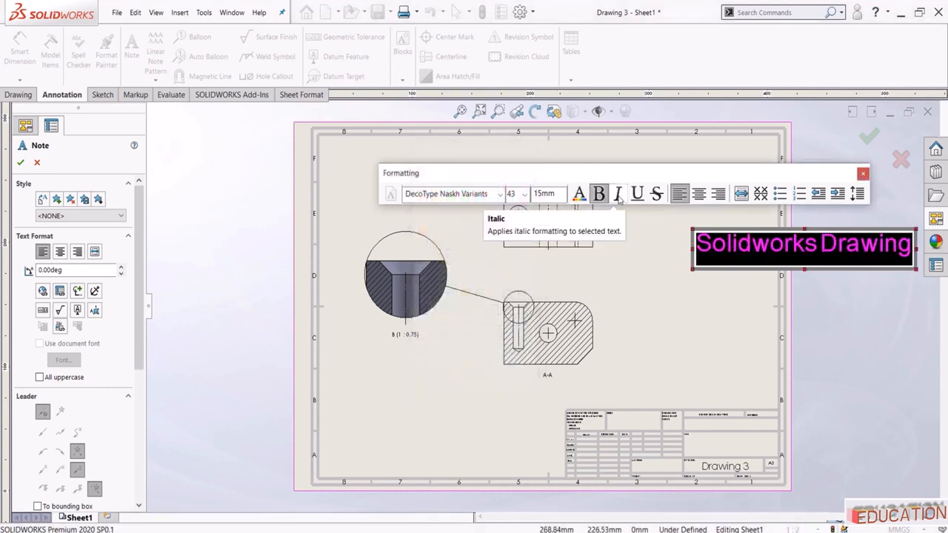
pyautogui.click(618, 195)
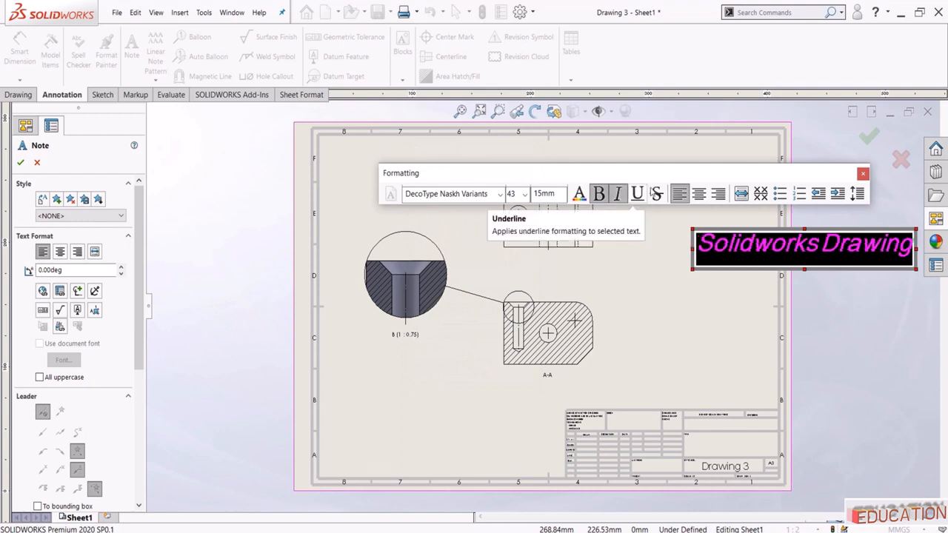
pyautogui.click(699, 193)
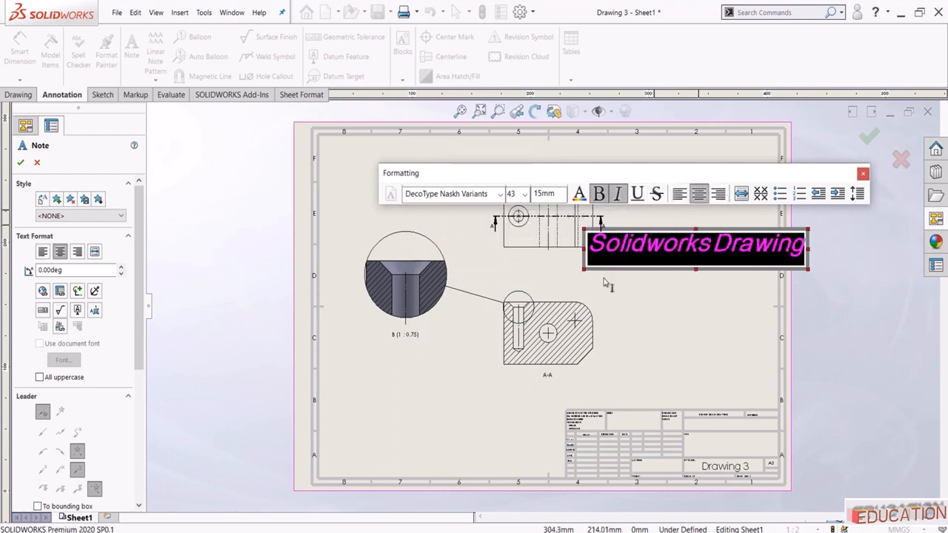
# - Set the note's text height to 7 mm and finish editing its text
pyautogui.click(557, 196)
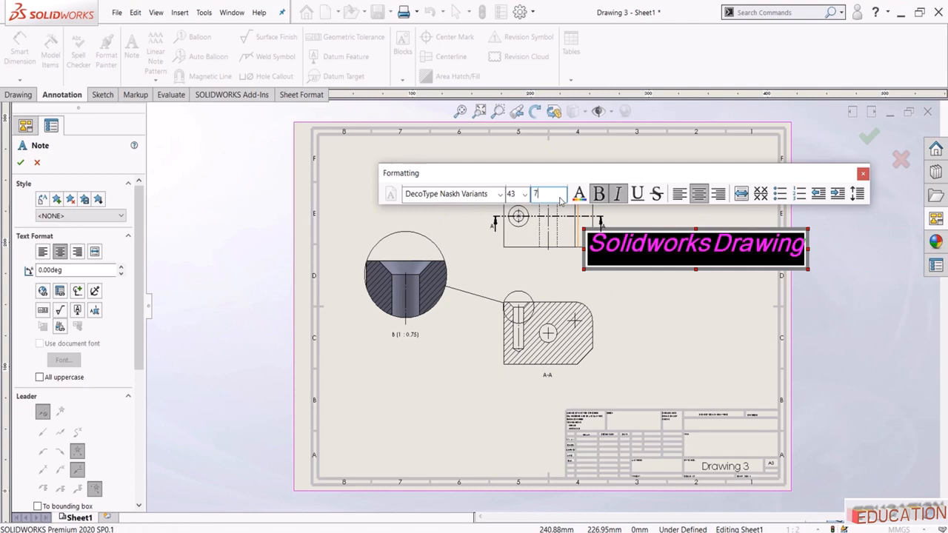
pyautogui.press('Return')
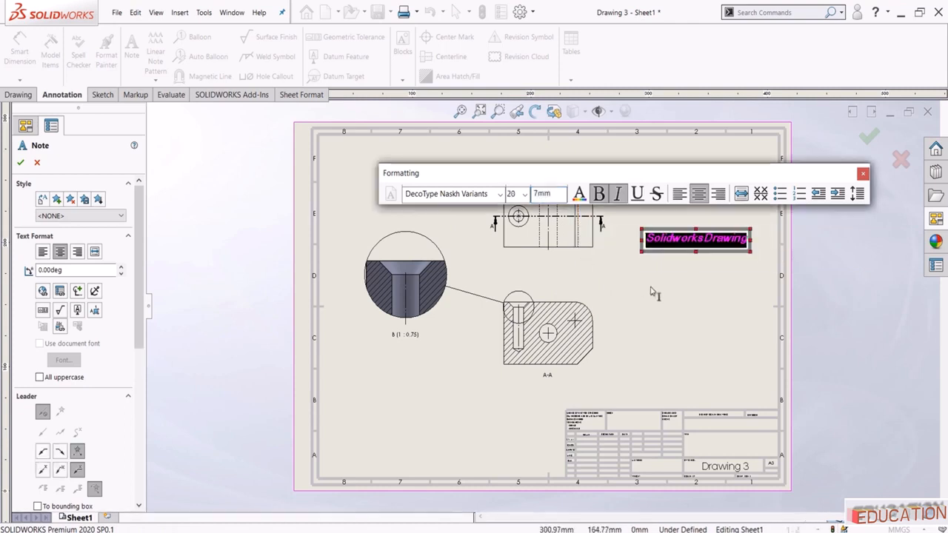
pyautogui.click(599, 282)
# - Place a second "Solidworks Drawing" note with the same formatting below the first one and end note placement
pyautogui.scroll(-3, 688, 254)
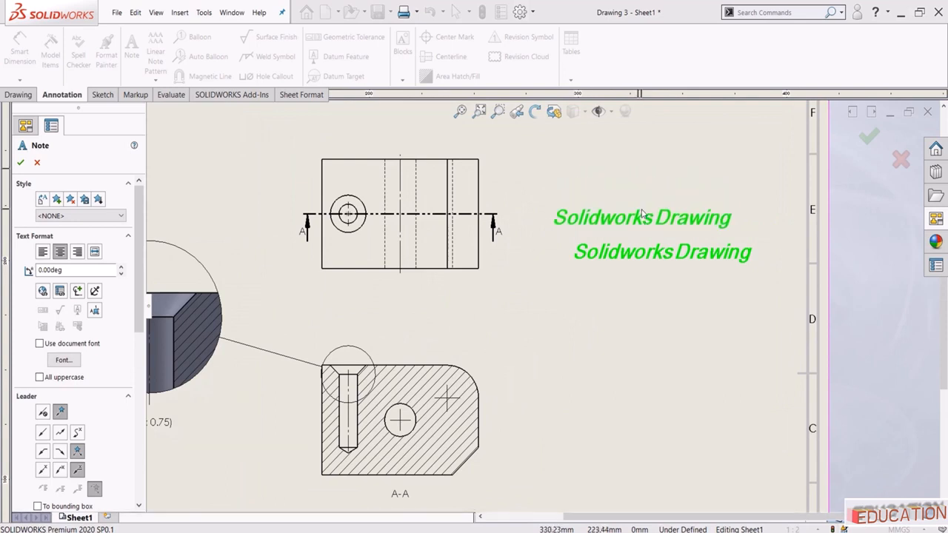
pyautogui.scroll(2, 643, 213)
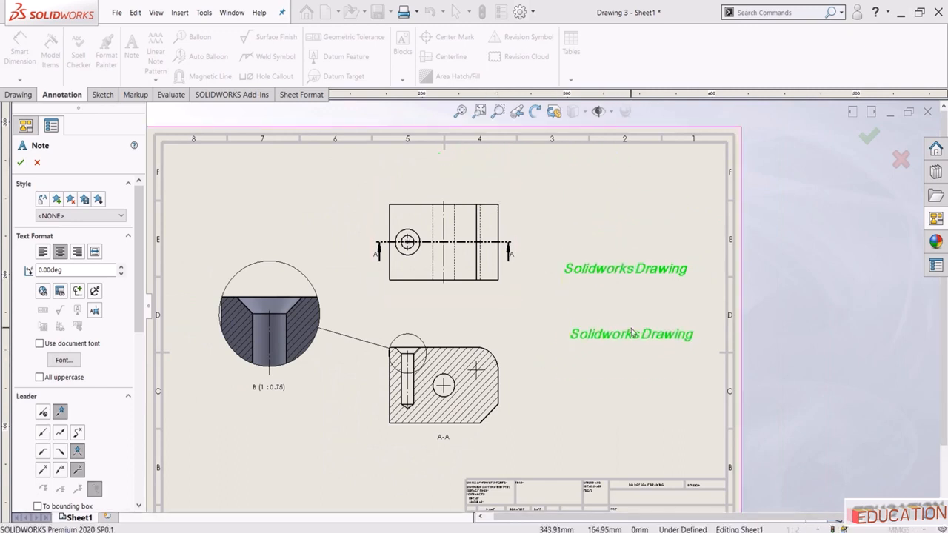
pyautogui.click(625, 332)
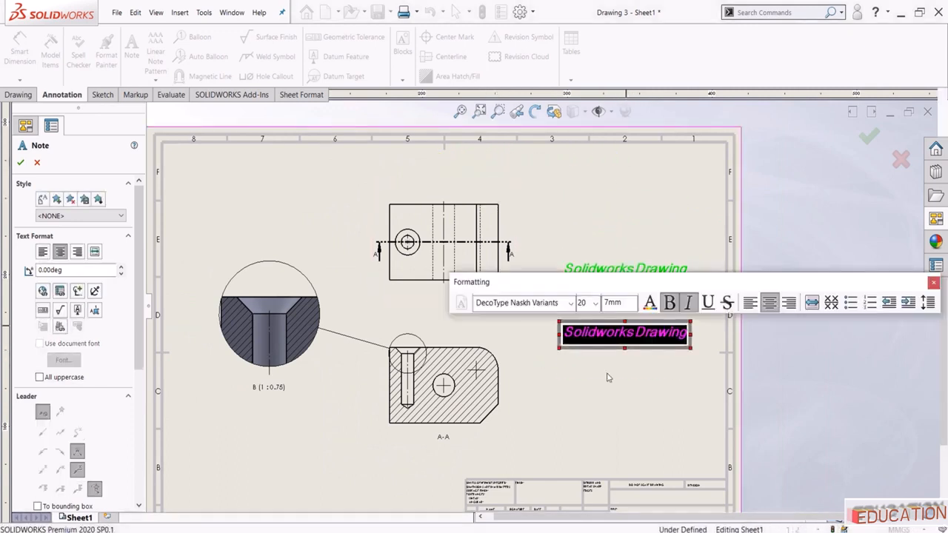
pyautogui.press('Right')
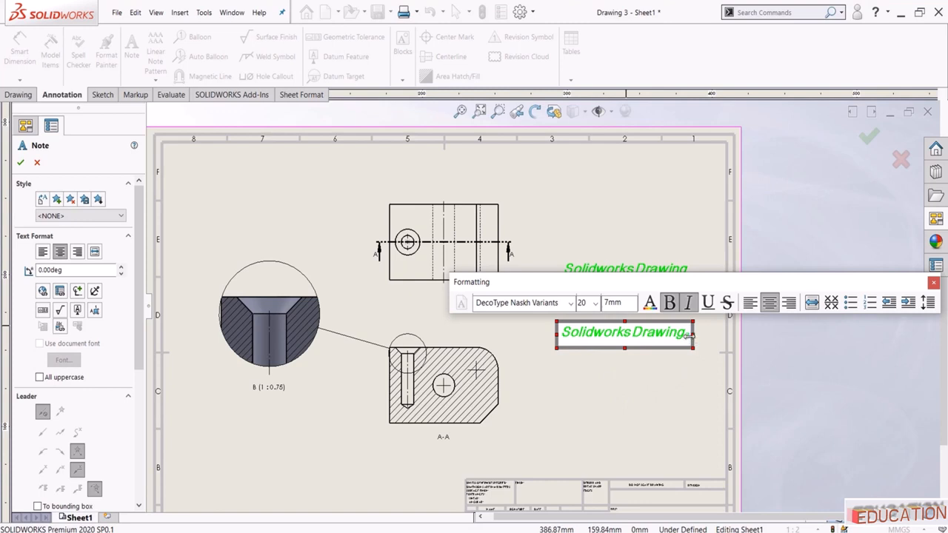
pyautogui.click(610, 401)
pyautogui.press('Escape')
pyautogui.click(480, 111)
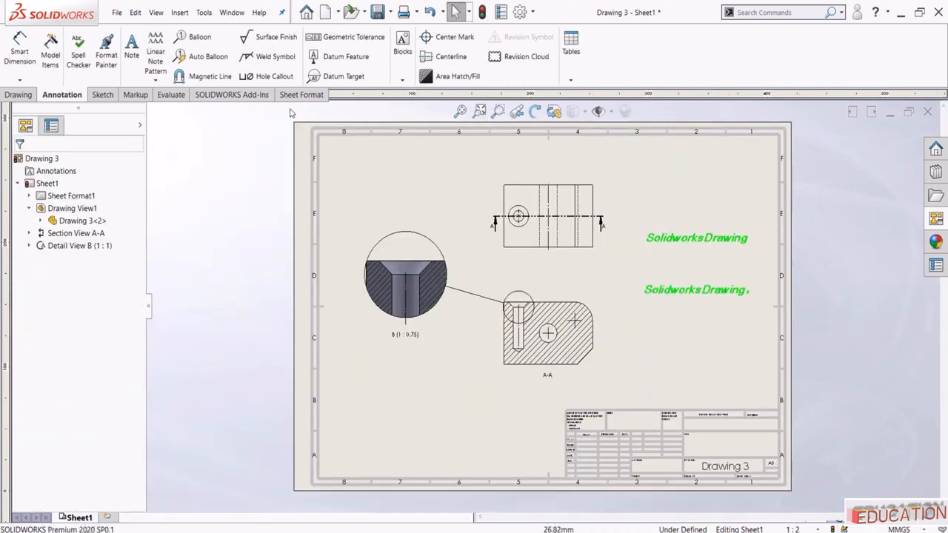
# - Add a note reading "Solidworks" with the default formatting in the empty area below detail view B
pyautogui.click(131, 46)
pyautogui.click(404, 429)
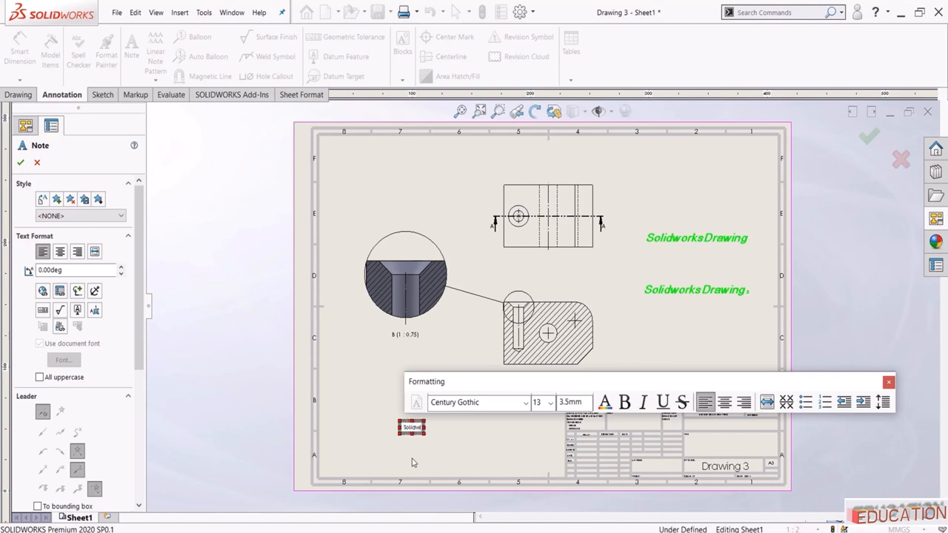
pyautogui.write('Solidworks')
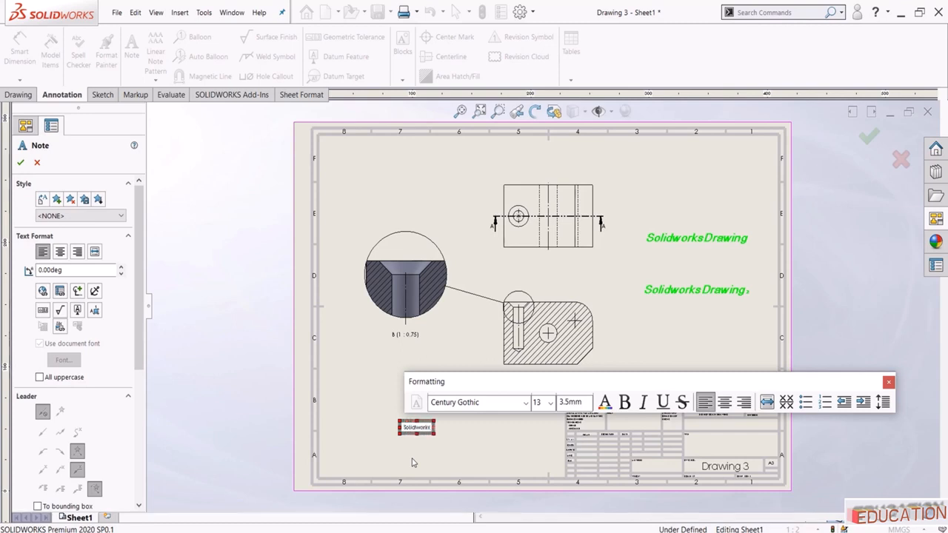
pyautogui.click(482, 446)
pyautogui.press('Escape')
pyautogui.scroll(-2, 480, 437)
pyautogui.scroll(3, 418, 420)
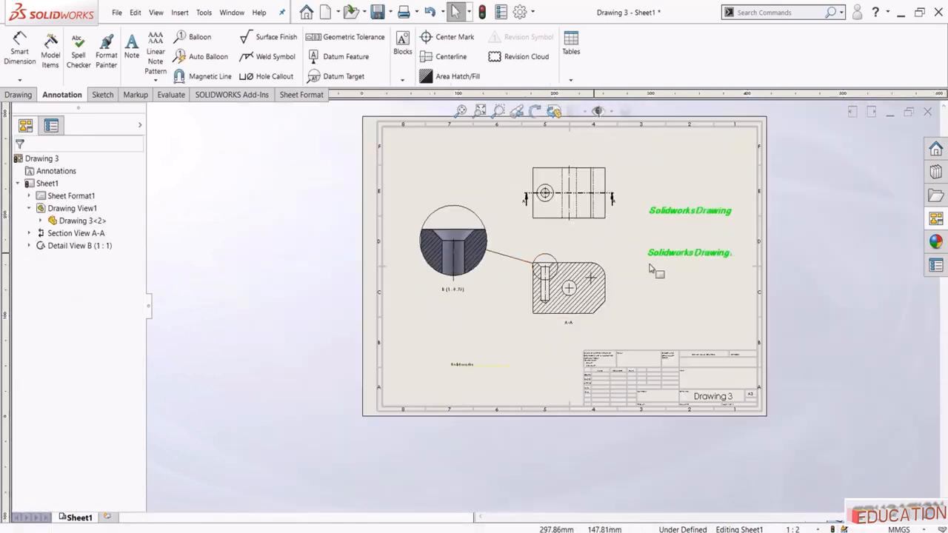
pyautogui.press('f')
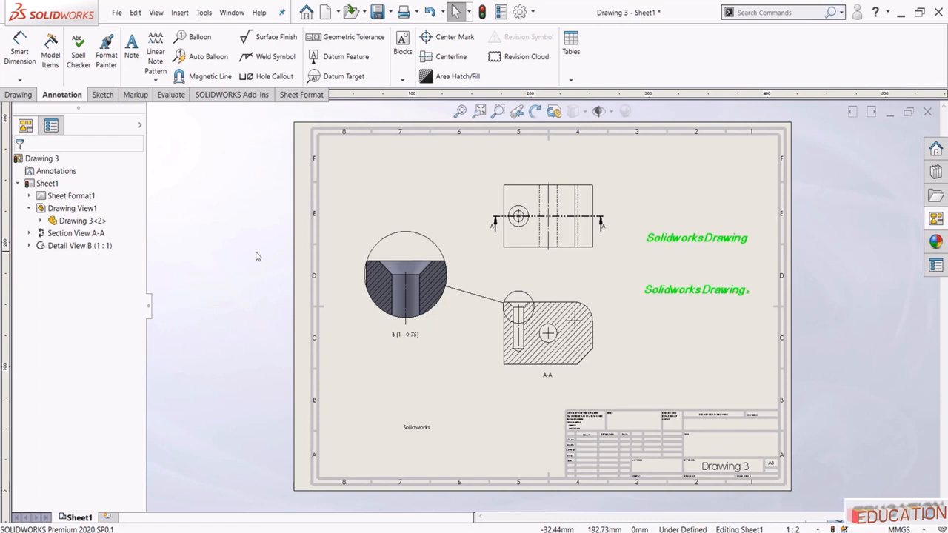
# - Open the "Solidworks" note below detail view B to check its text formatting
pyautogui.click(416, 427)
pyautogui.doubleClick(416, 427)
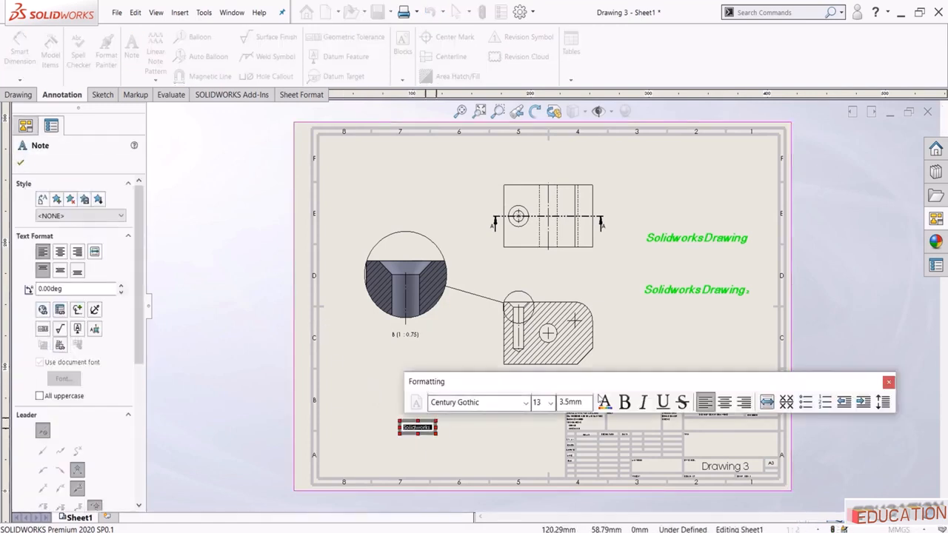
pyautogui.click(522, 452)
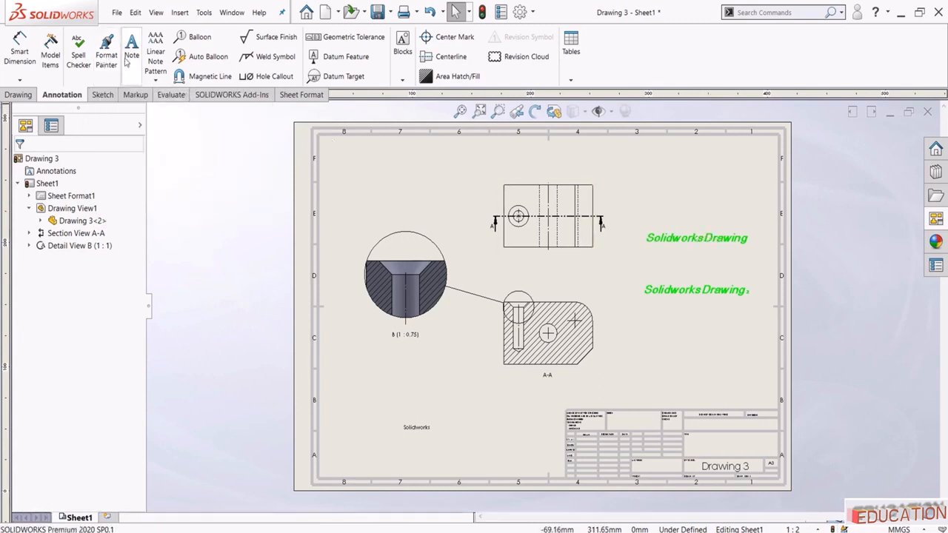
# - Copy the formatting of the upper green "Solidworks Drawing" note onto the plain "Solidworks" note with Format Painter
pyautogui.click(106, 53)
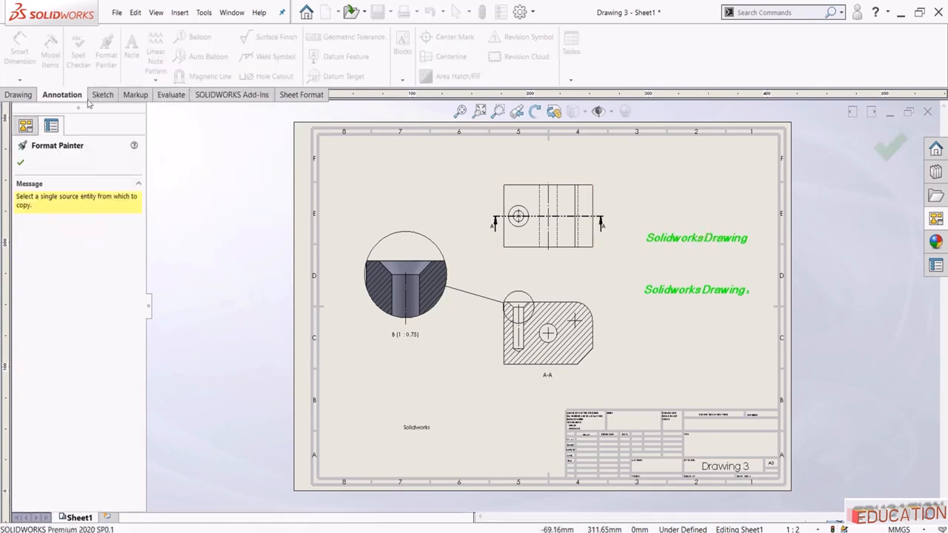
pyautogui.click(678, 245)
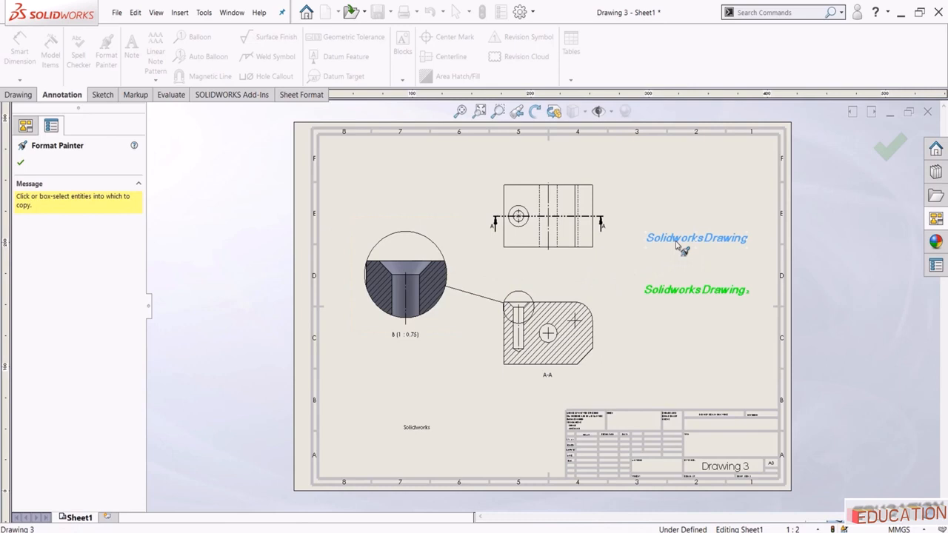
pyautogui.click(416, 427)
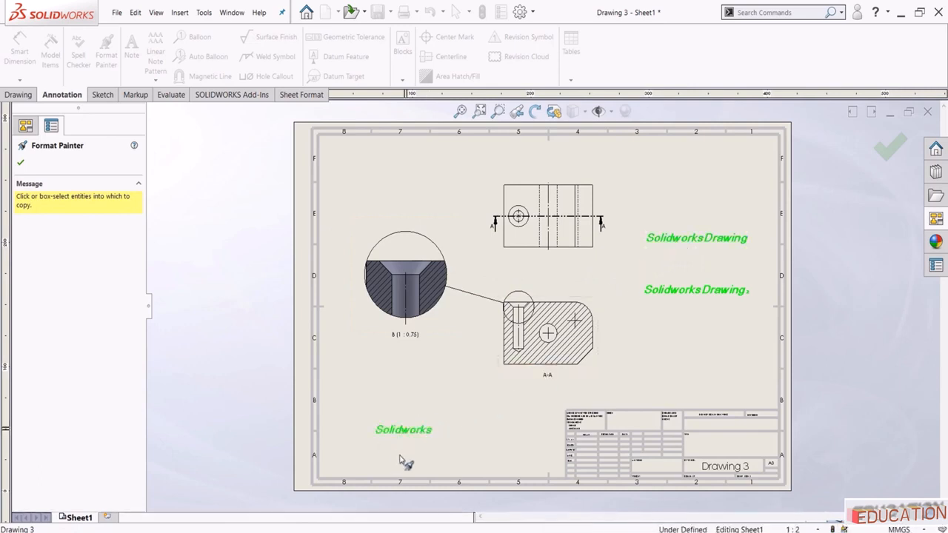
# - Exit Format Painter and fit the whole drawing sheet in the view
pyautogui.scroll(-1, 612, 306)
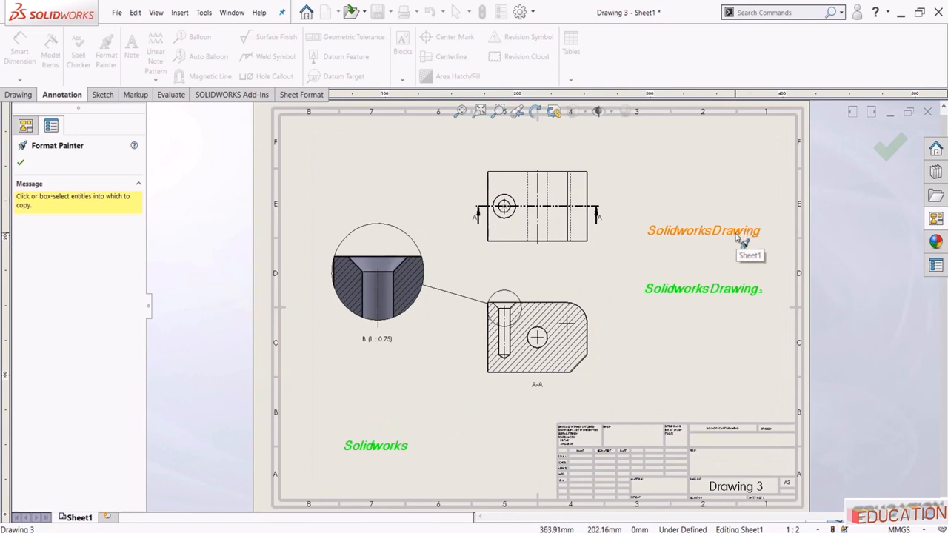
pyautogui.press('f')
pyautogui.press('Escape')
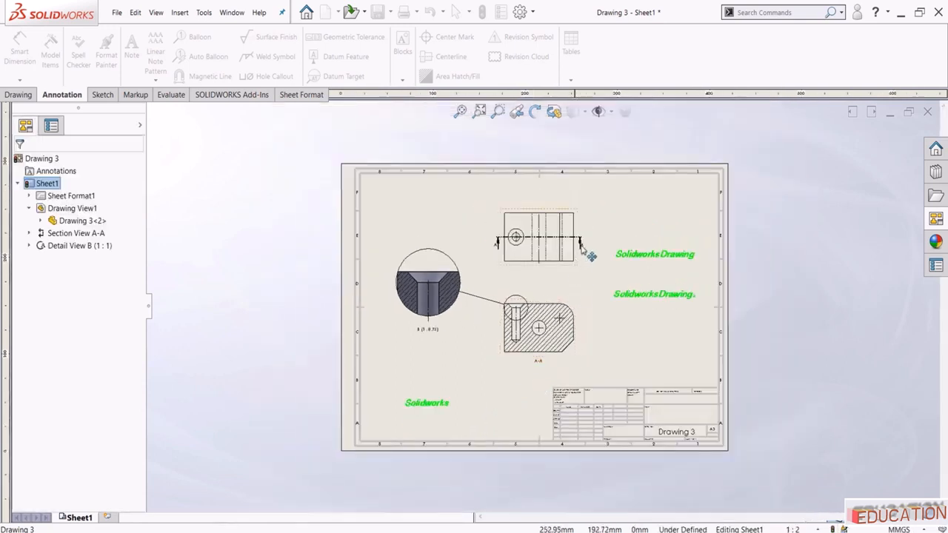
pyautogui.click(479, 111)
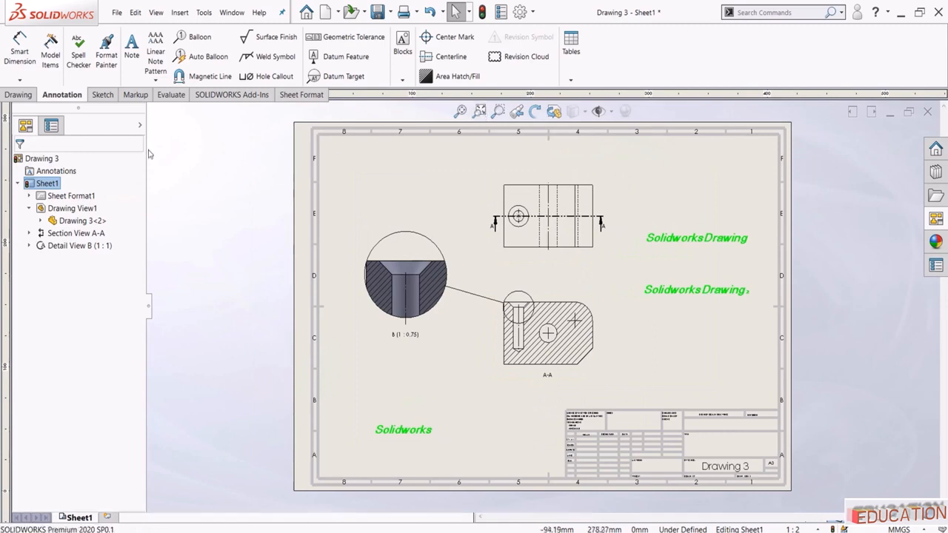
# - Add a leader note reading "Hole" above detail view B, with its arrow on the top edge of the countersunk hole
pyautogui.scroll(-3, 392, 245)
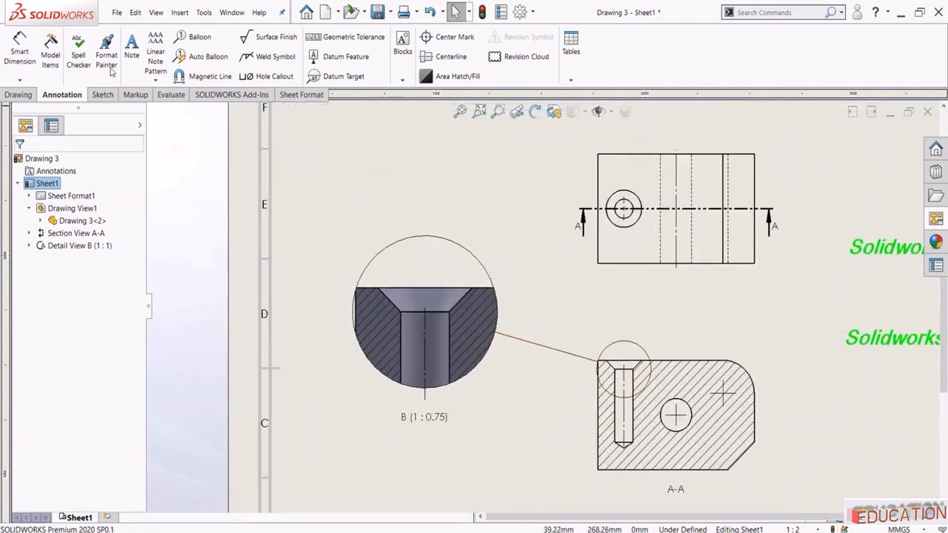
pyautogui.click(131, 46)
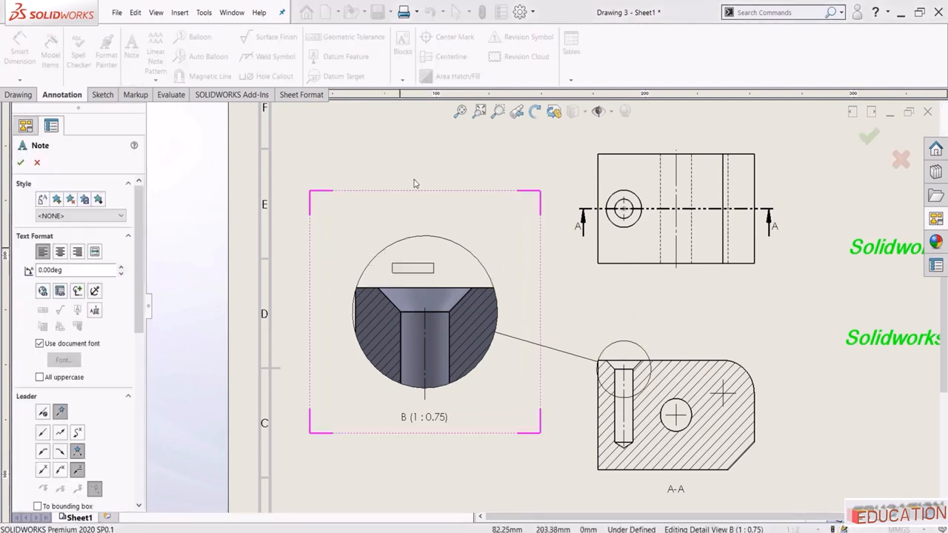
pyautogui.click(457, 146)
pyautogui.scroll(-2, 457, 146)
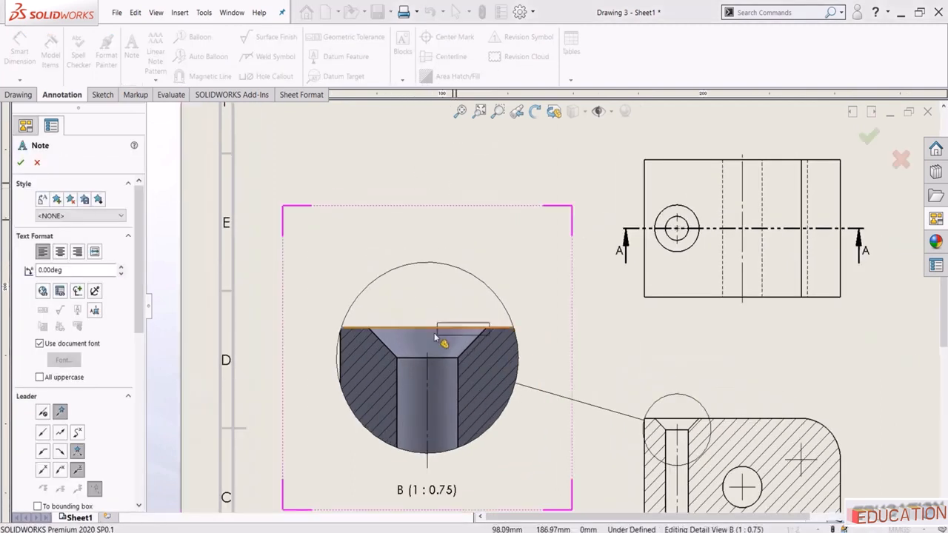
pyautogui.click(436, 328)
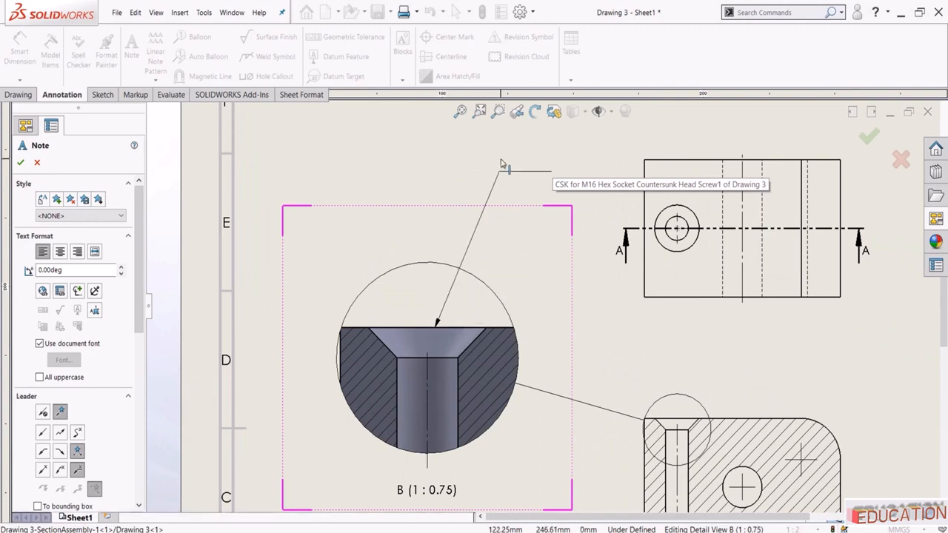
pyautogui.click(501, 164)
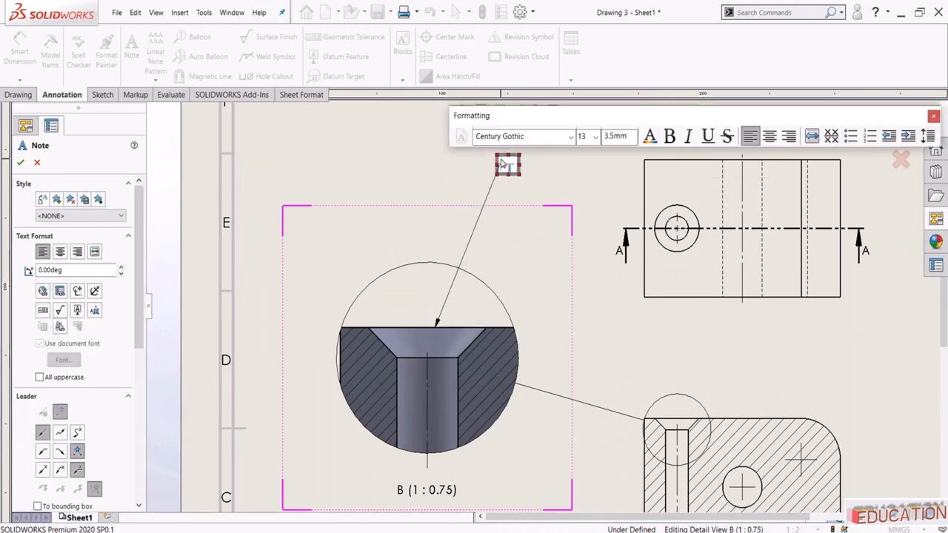
pyautogui.write('No')
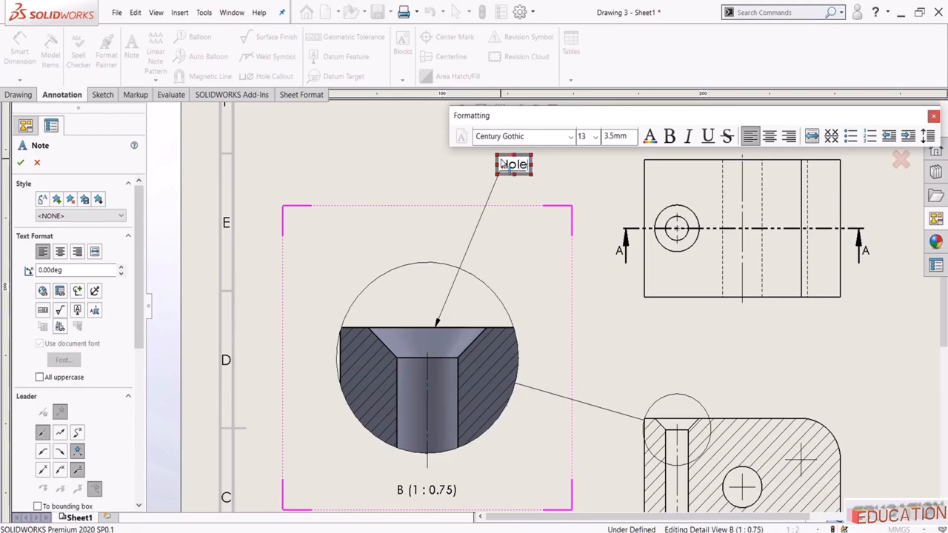
pyautogui.click(451, 179)
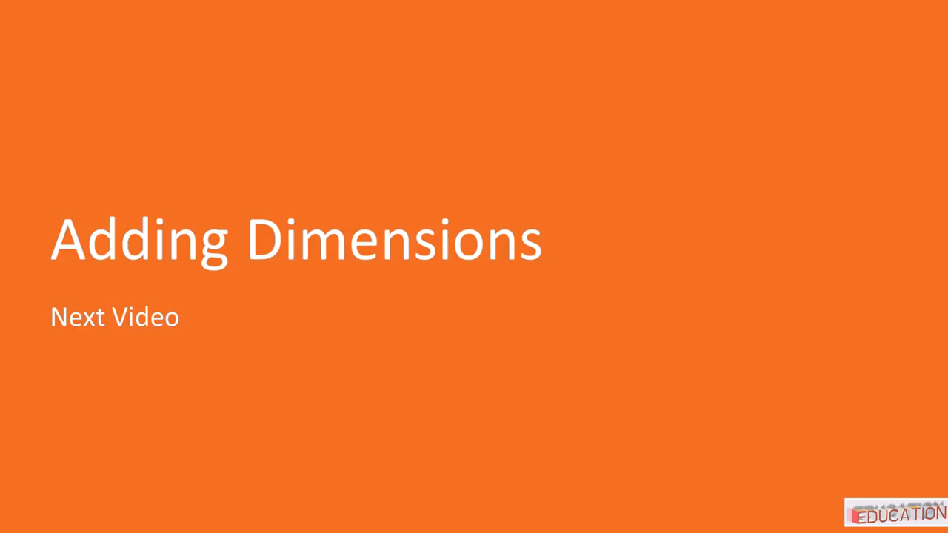
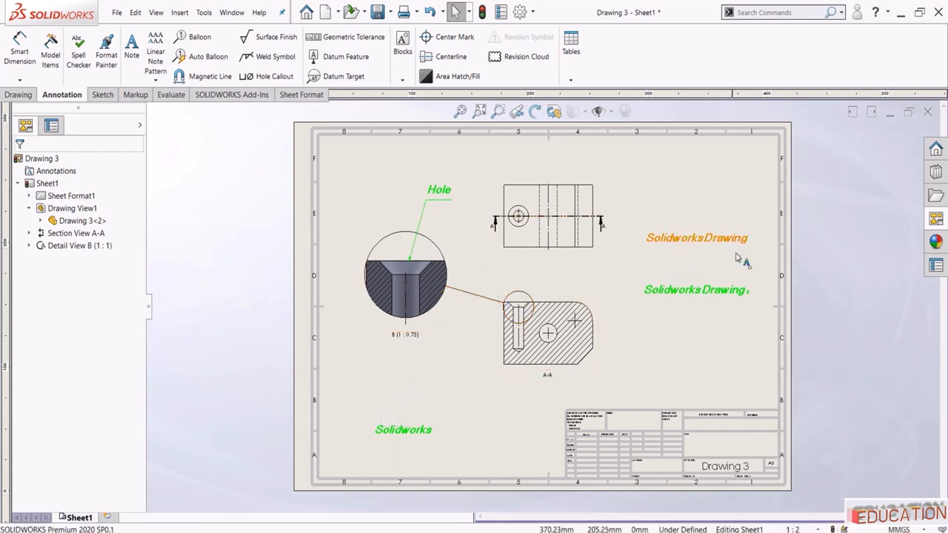
# - Dimension the length of the bottom edge of section view A-A with Smart Dimension, placing the value below the view
pyautogui.scroll(-1, 814, 248)
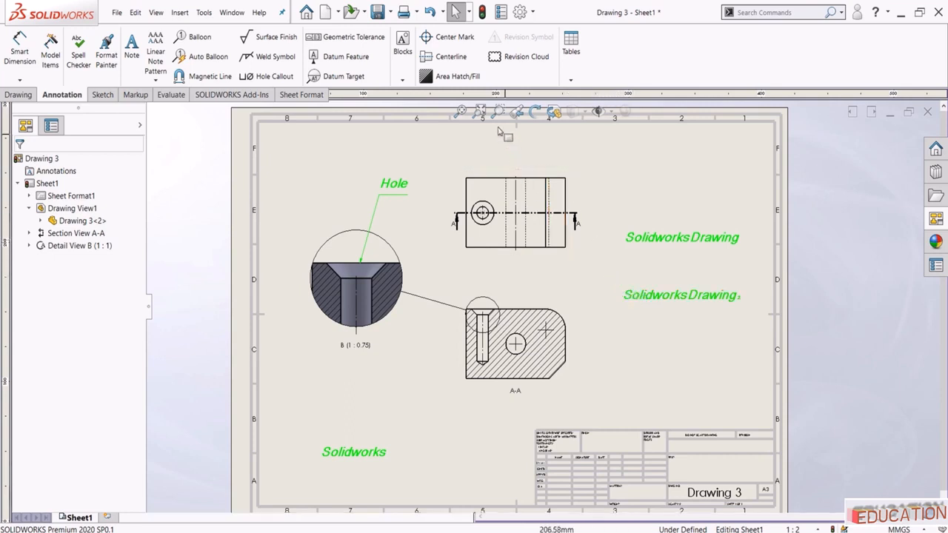
pyautogui.click(479, 111)
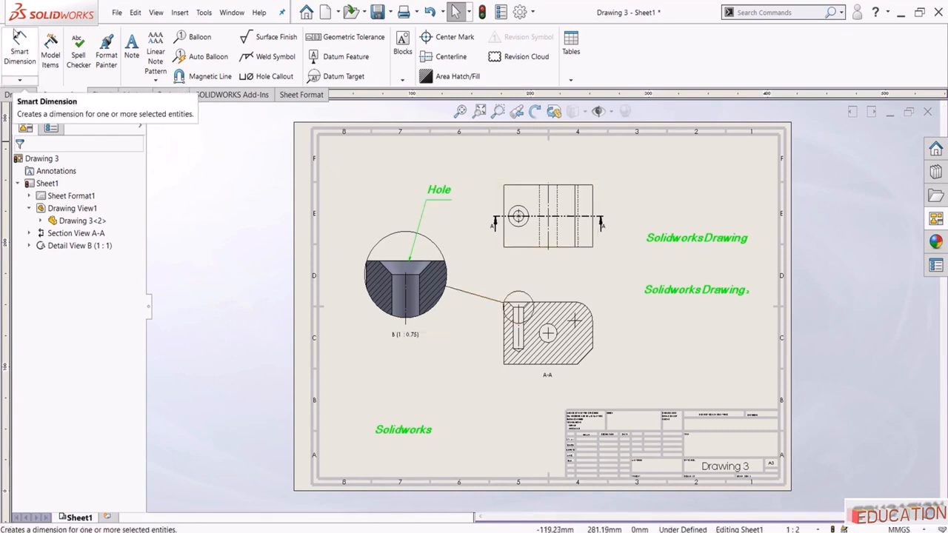
pyautogui.click(19, 38)
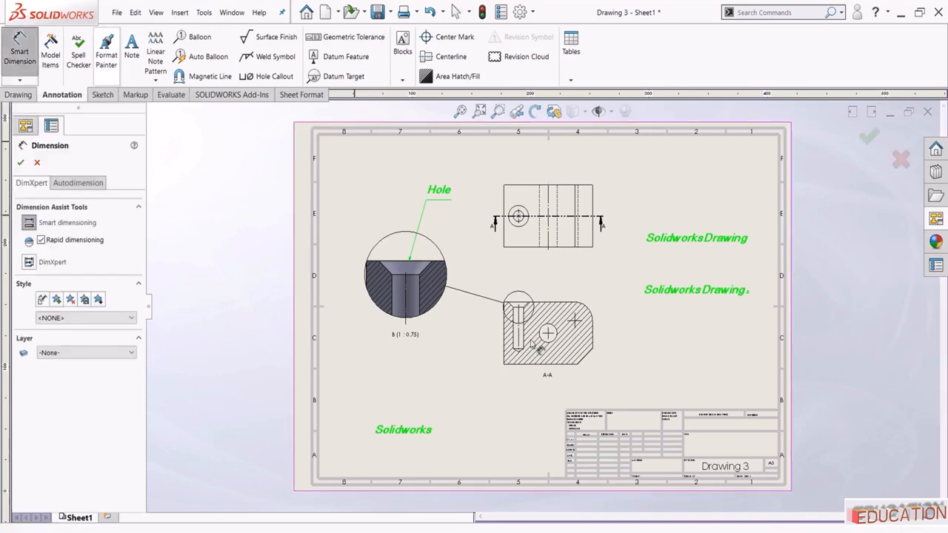
pyautogui.click(16, 49)
pyautogui.click(16, 52)
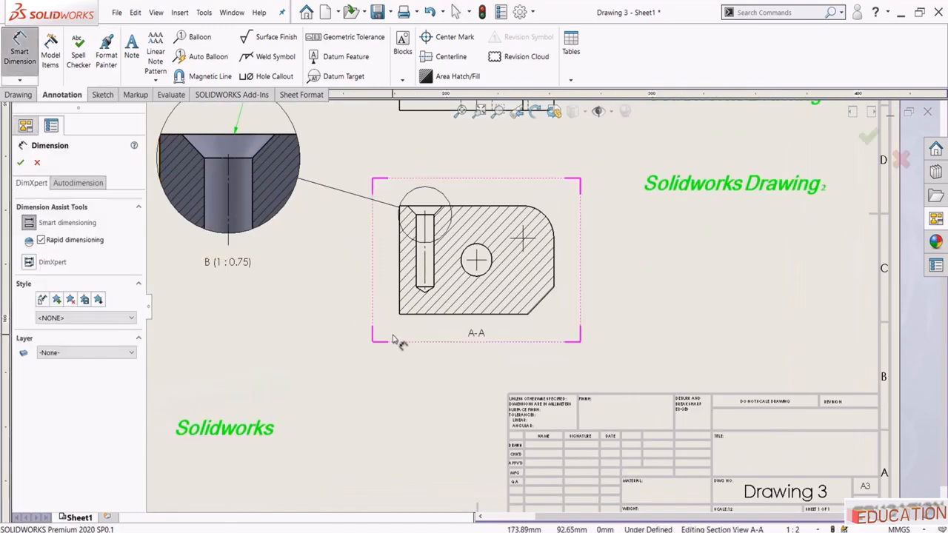
pyautogui.click(433, 316)
pyautogui.click(451, 377)
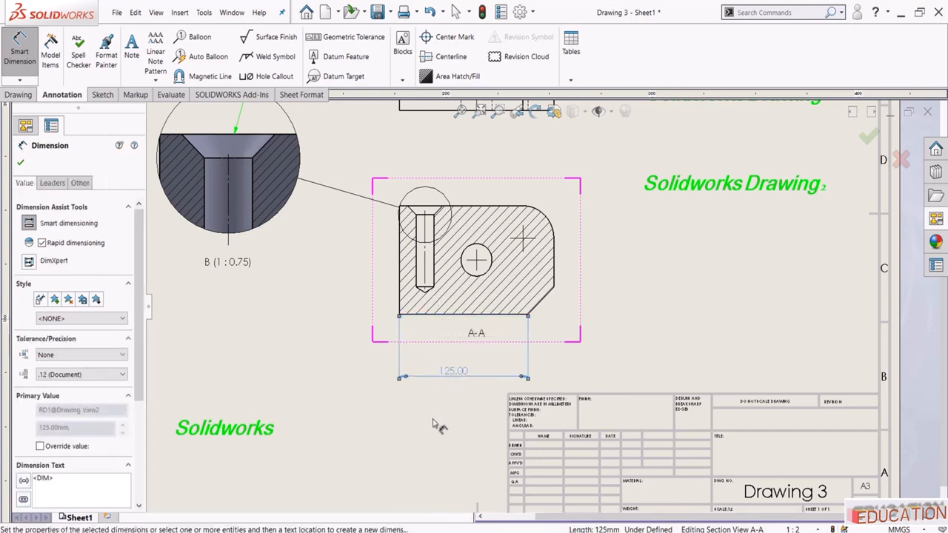
# - Dimension the overall width of section view A-A between its vertical side edges, placed below the bottom-edge dimension
pyautogui.click(400, 289)
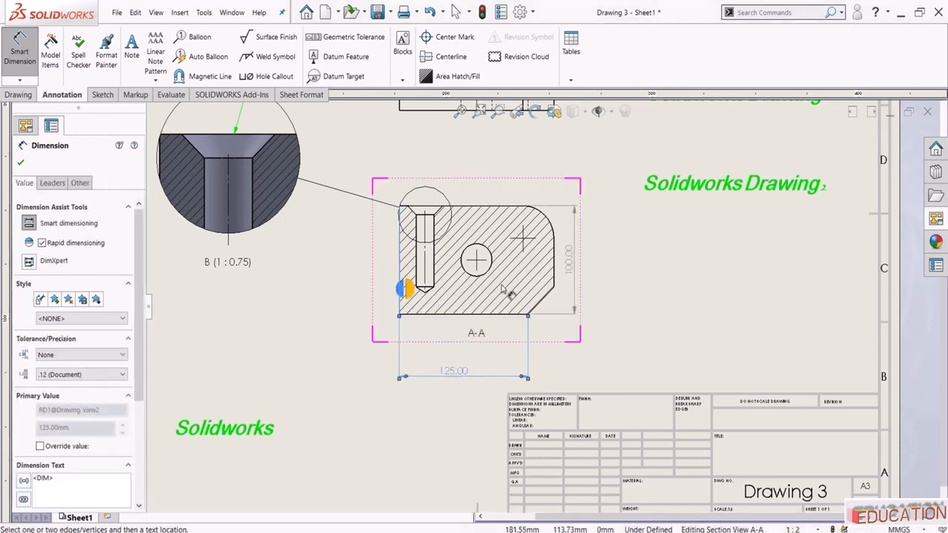
pyautogui.click(554, 271)
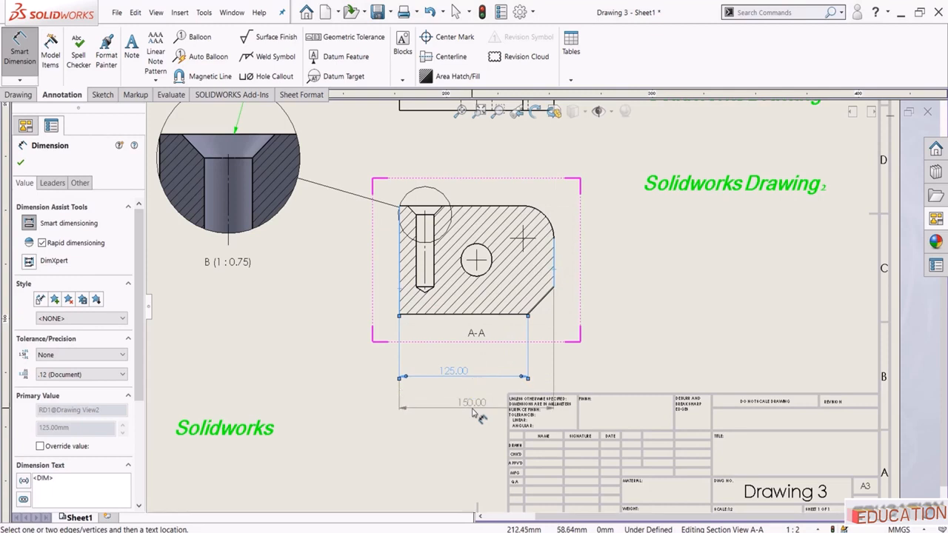
pyautogui.click(474, 413)
# - Dimension the angle between the bottom edge and the chamfered corner edge of section view A-A, placed outside the corner
pyautogui.scroll(-2, 532, 237)
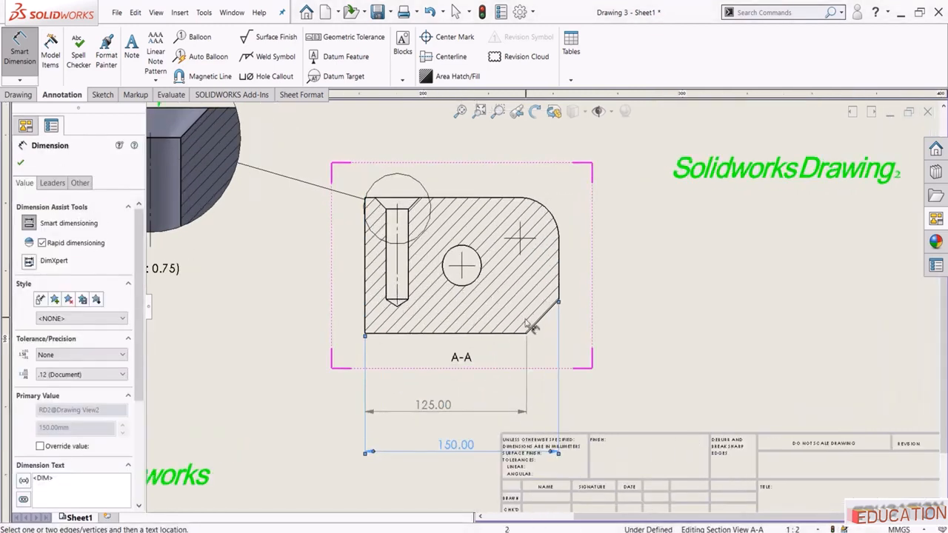
pyautogui.click(509, 338)
pyautogui.click(542, 319)
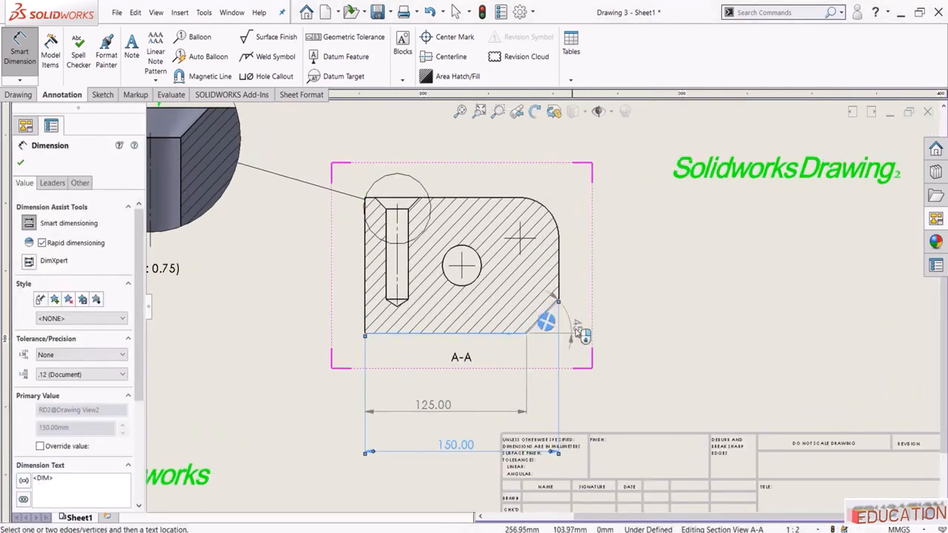
pyautogui.click(621, 314)
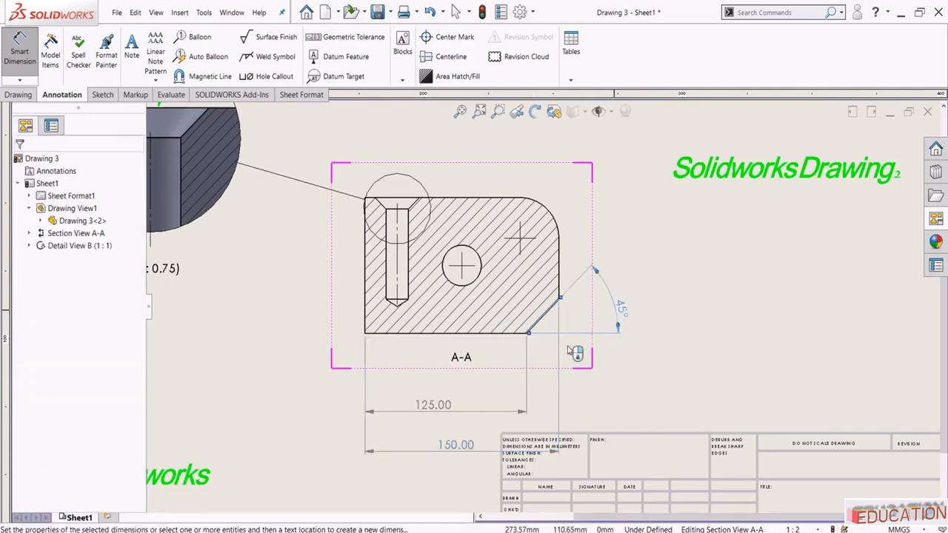
# - Dimension the rounded corner's radius and the central hole's diameter in section view A-A, and end dimensioning
pyautogui.click(550, 213)
pyautogui.click(594, 154)
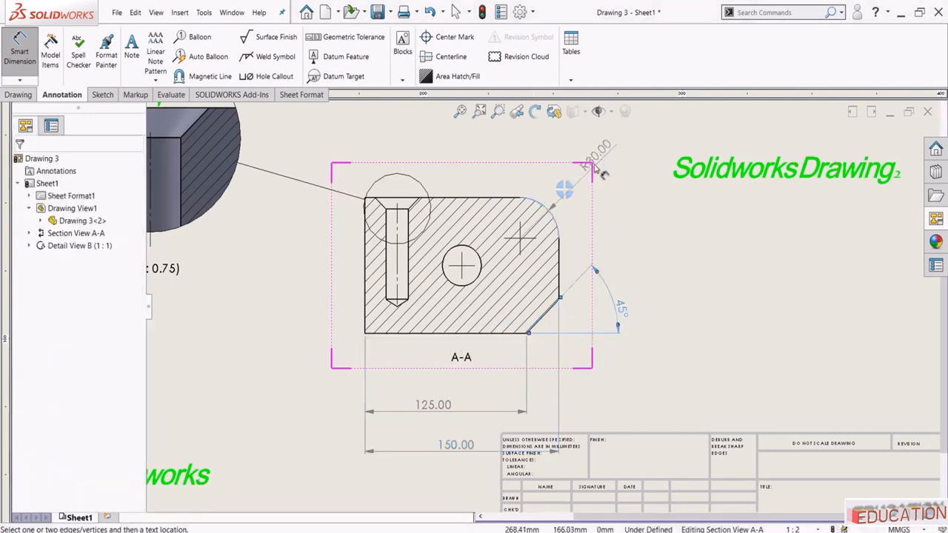
pyautogui.click(468, 247)
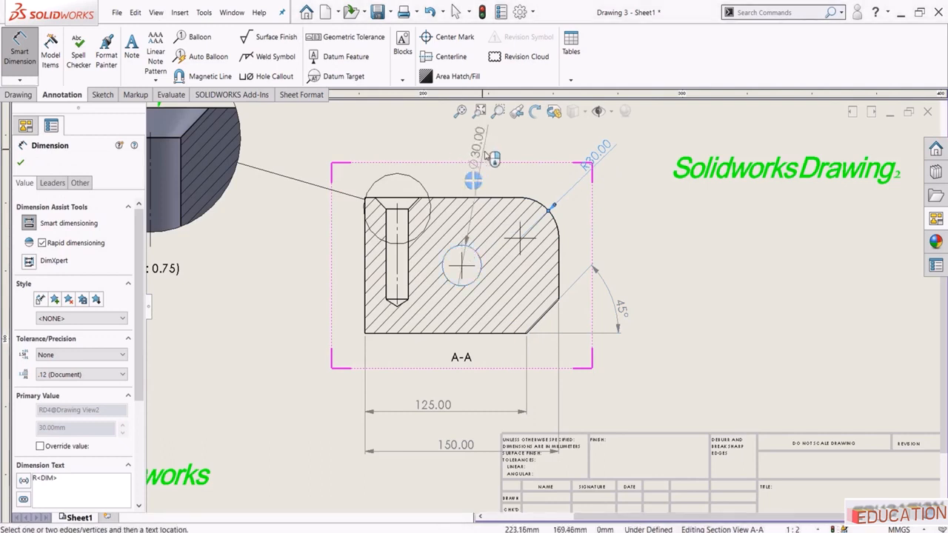
pyautogui.click(486, 155)
pyautogui.press('Escape')
pyautogui.press('f')
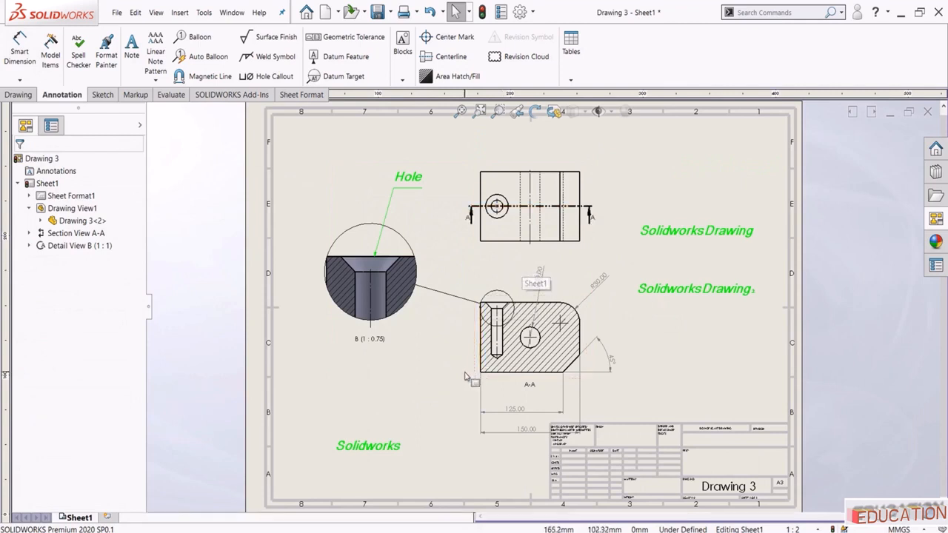
# - Override the document font for the central hole's diameter dimension and choose the Bold font style
pyautogui.click(539, 274)
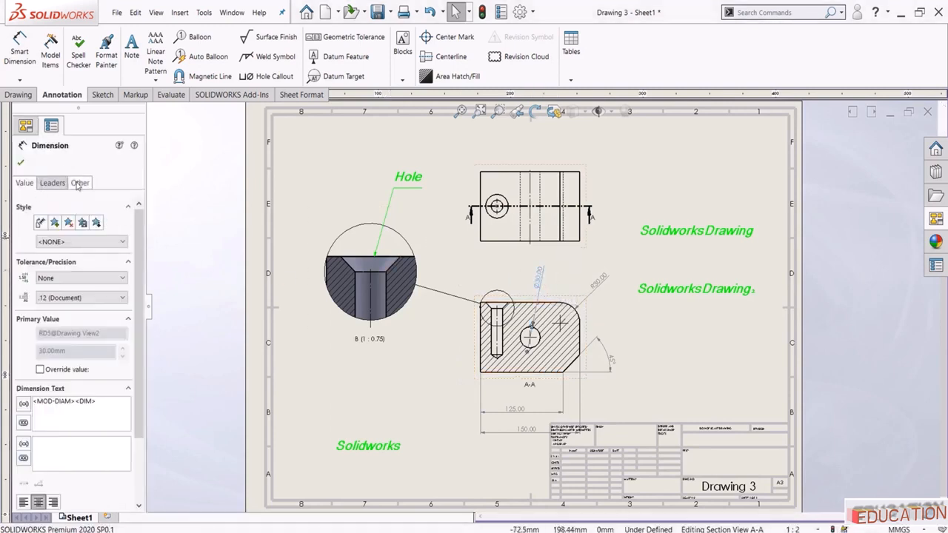
pyautogui.click(78, 187)
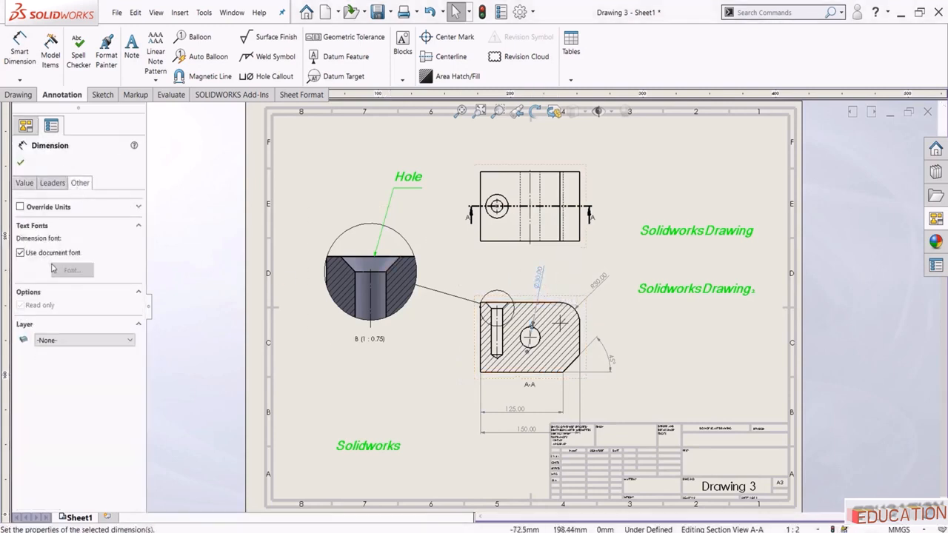
pyautogui.click(24, 254)
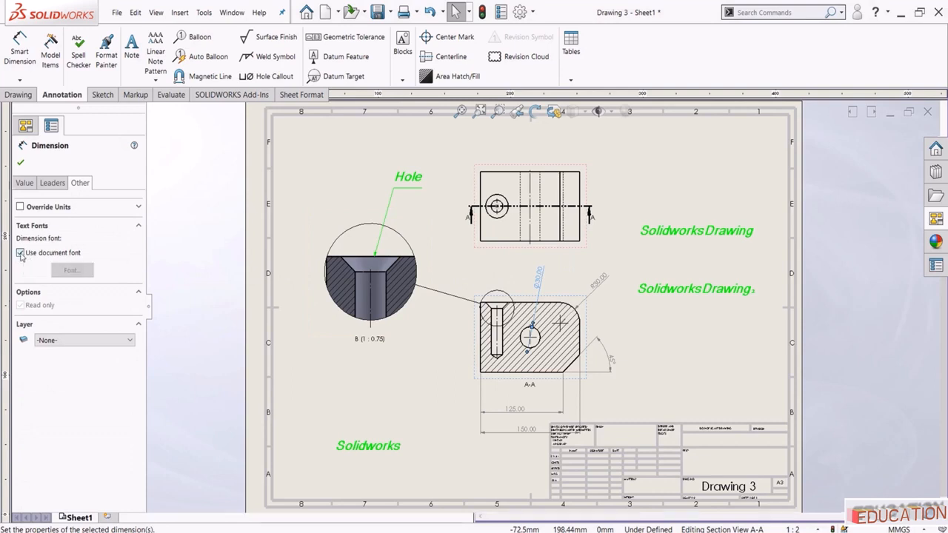
pyautogui.click(65, 273)
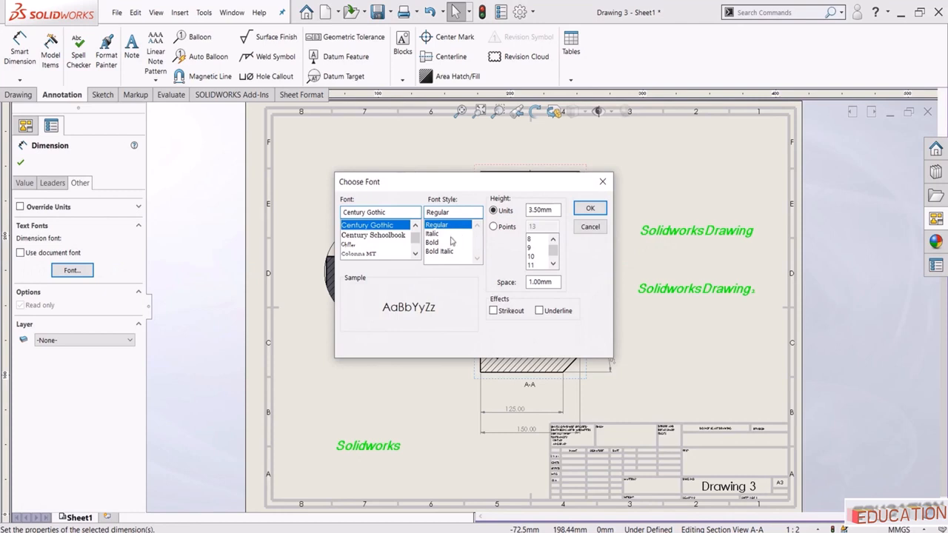
pyautogui.click(433, 234)
pyautogui.click(433, 242)
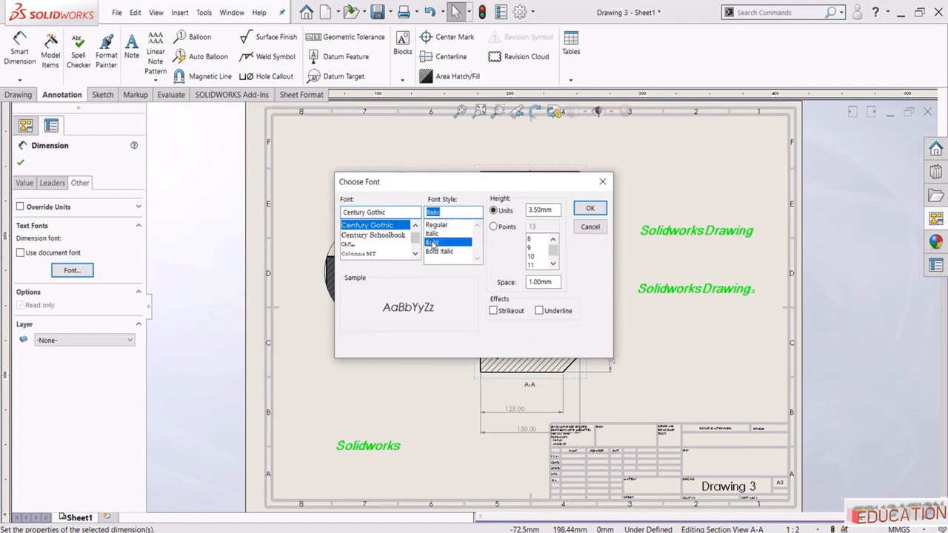
pyautogui.click(434, 234)
pyautogui.click(431, 243)
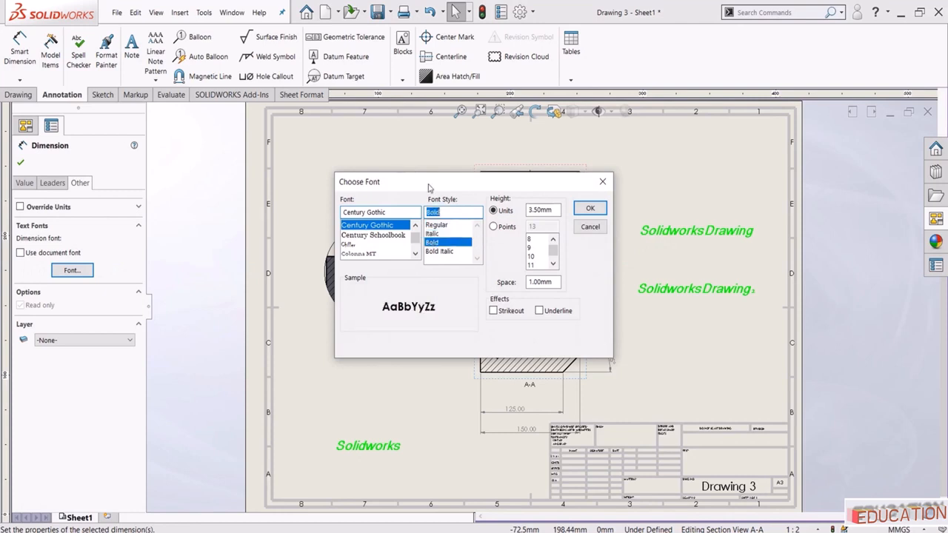
# - Set the text height of the hole's diameter dimension to 7 mm, apply the font and deselect the dimension
pyautogui.moveTo(410, 189); pyautogui.dragTo(225, 149)
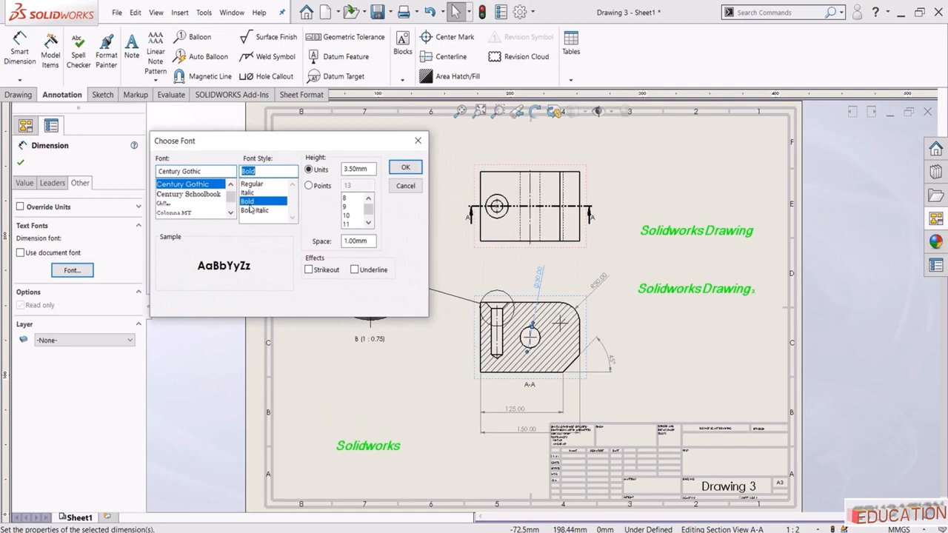
pyautogui.doubleClick(372, 169)
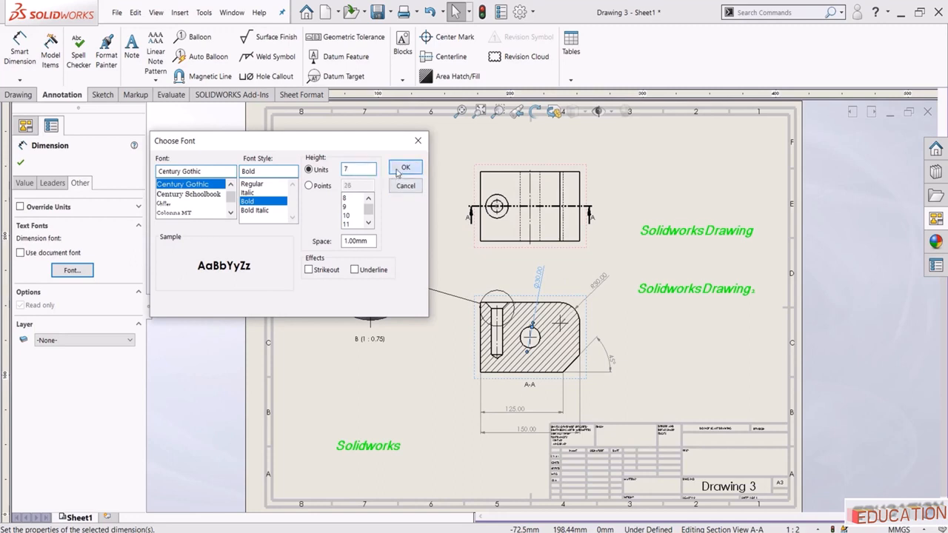
pyautogui.click(398, 172)
pyautogui.click(576, 276)
pyautogui.scroll(-4, 577, 276)
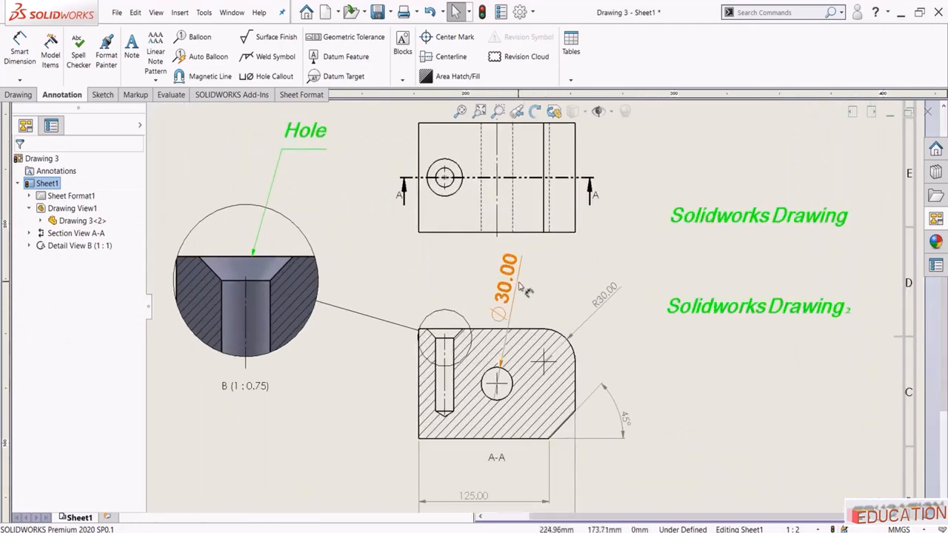
# - Copy the central hole diameter's formatting to the radius, chamfer angle and two horizontal length dimensions of section view A-A with Format Painter
pyautogui.scroll(1, 515, 300)
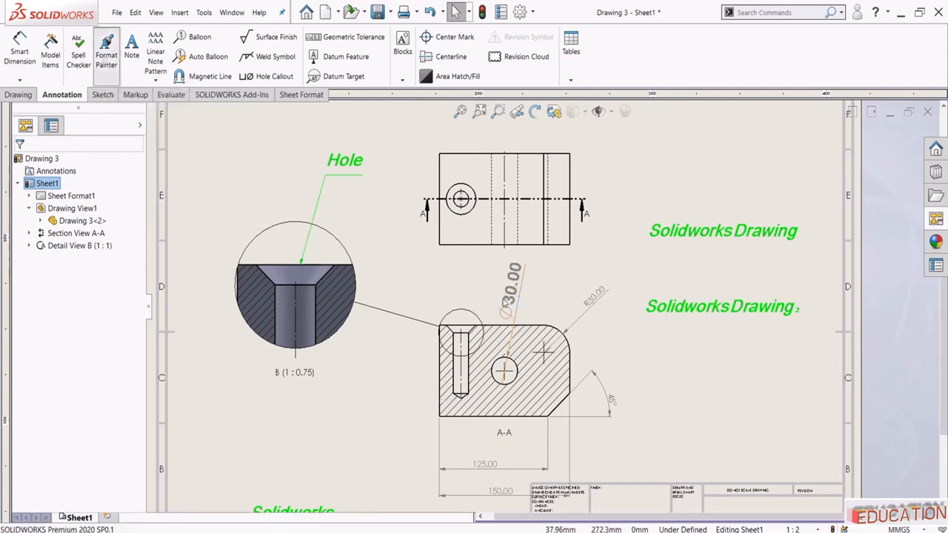
pyautogui.click(106, 52)
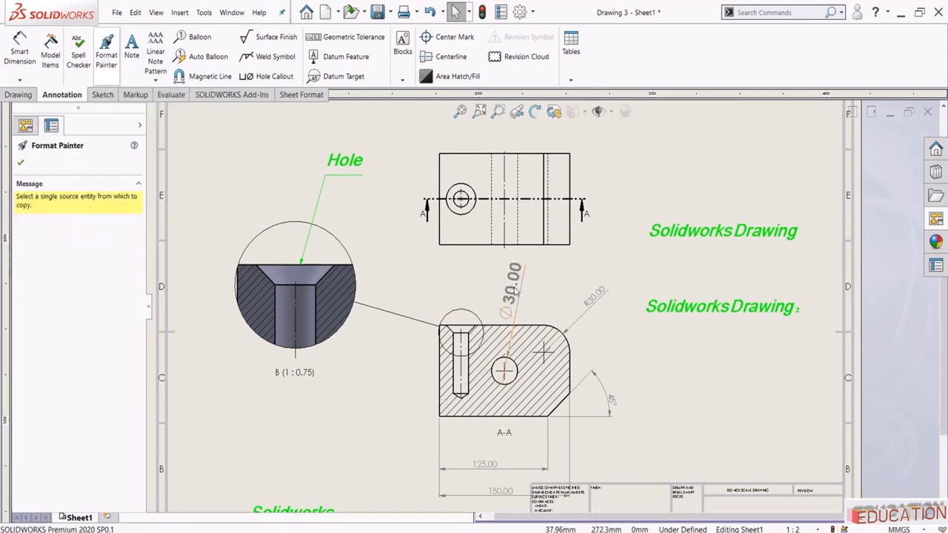
pyautogui.click(513, 290)
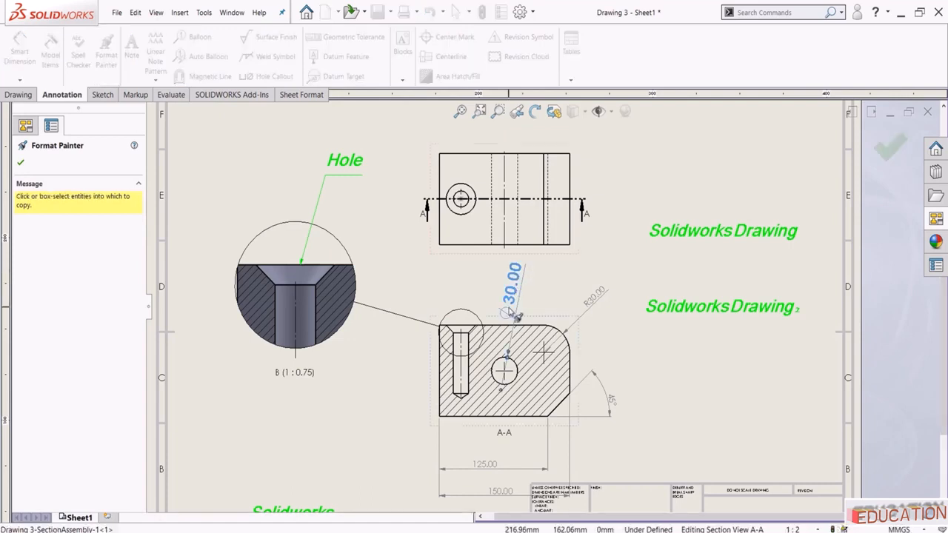
pyautogui.click(595, 299)
pyautogui.click(621, 408)
pyautogui.press('f')
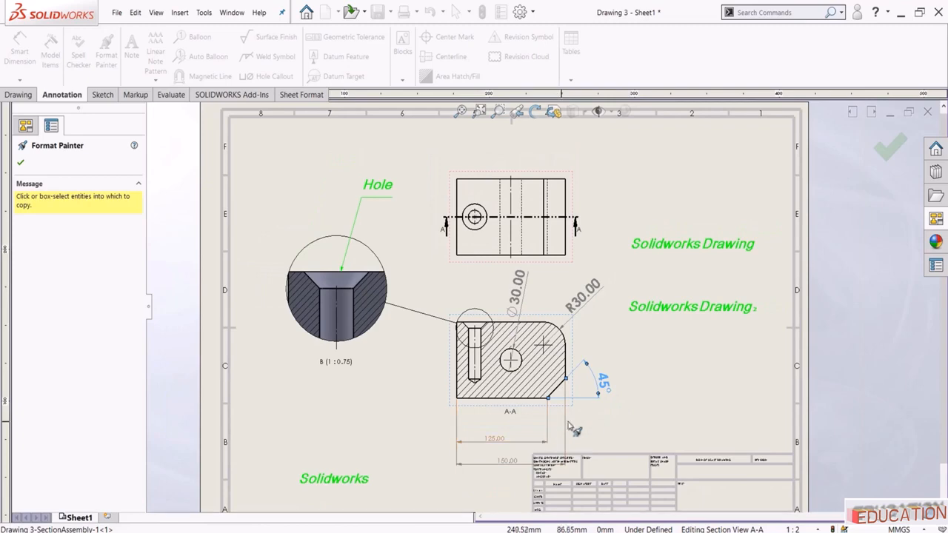
pyautogui.moveTo(479, 420); pyautogui.dragTo(507, 490)
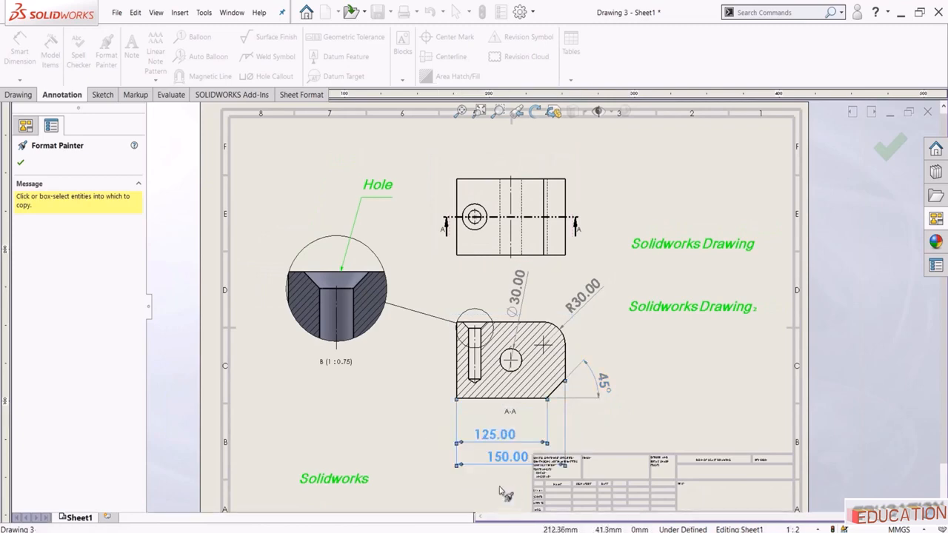
pyautogui.click(365, 417)
pyautogui.press('Escape')
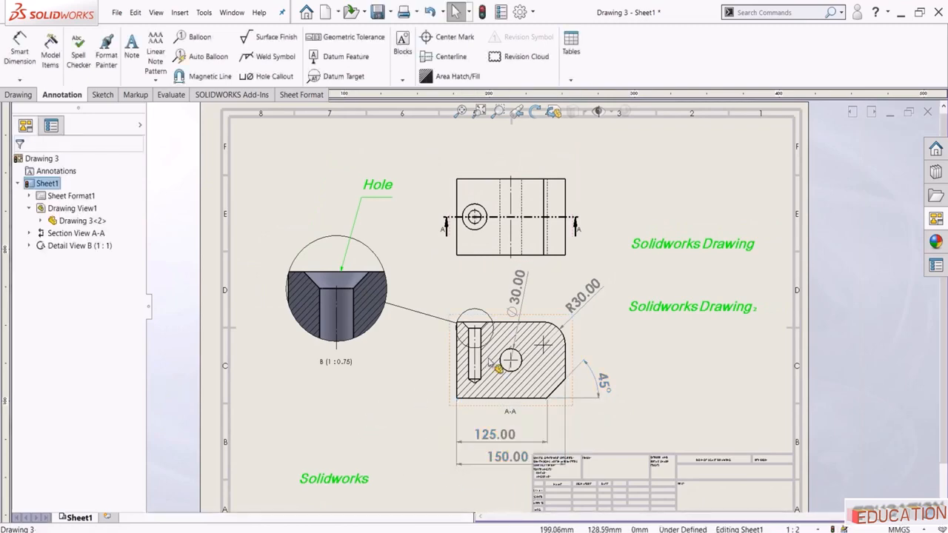
# - Add baseline dimensions in the top view from its left edge to both hidden hole edges, the solid inner line and the right edge
pyautogui.scroll(1, 532, 260)
pyautogui.scroll(-2, 545, 183)
pyautogui.scroll(-1, 545, 206)
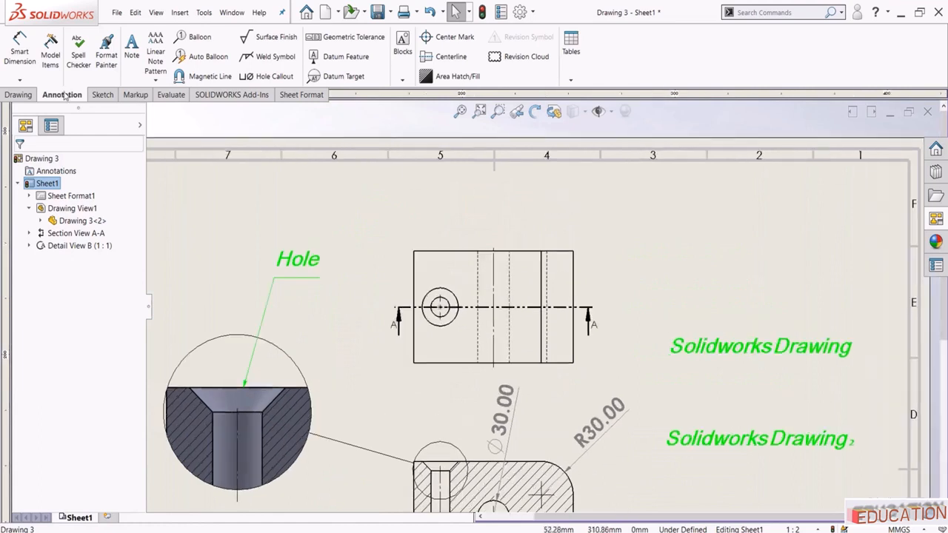
pyautogui.click(20, 80)
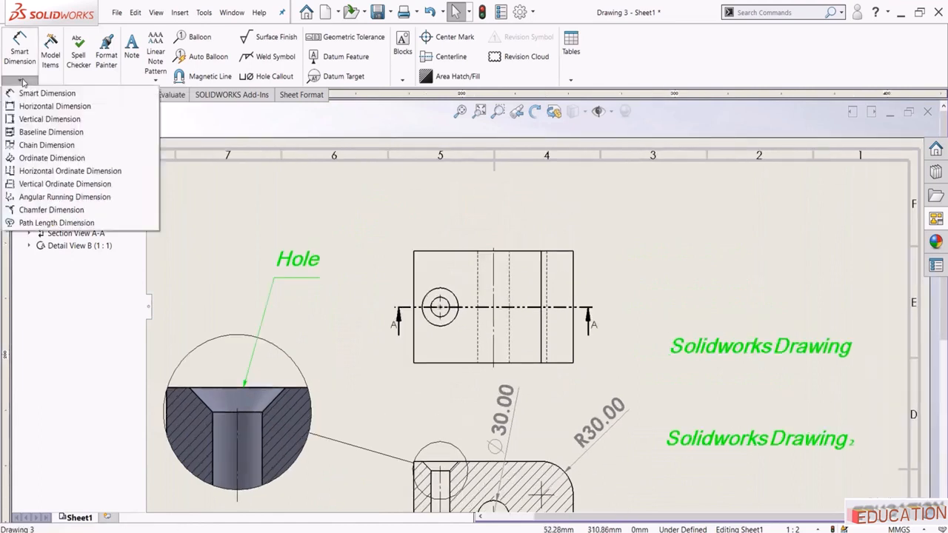
pyautogui.click(51, 133)
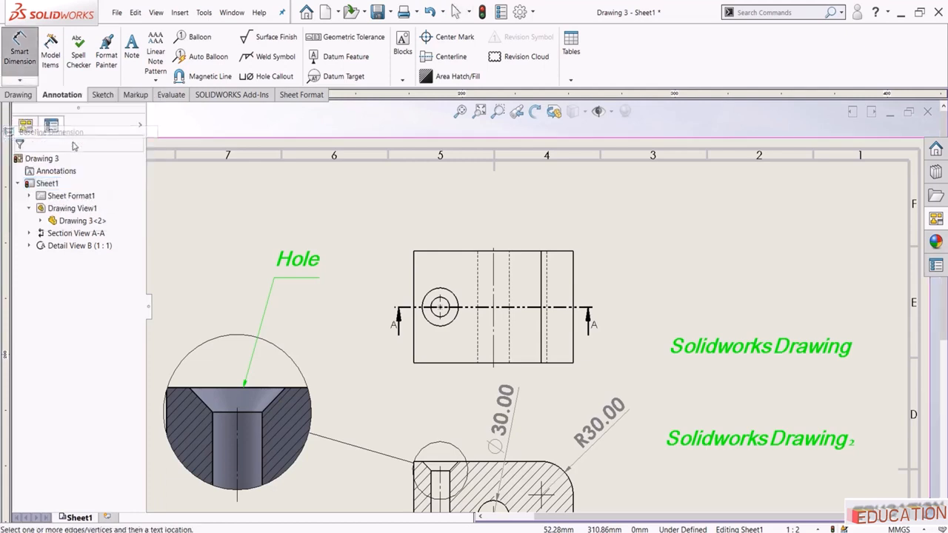
pyautogui.click(413, 281)
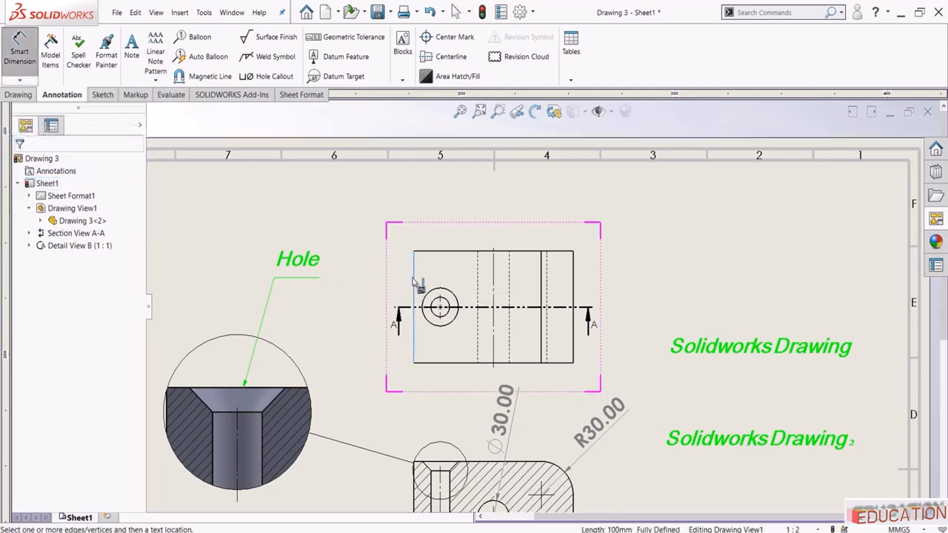
pyautogui.click(478, 273)
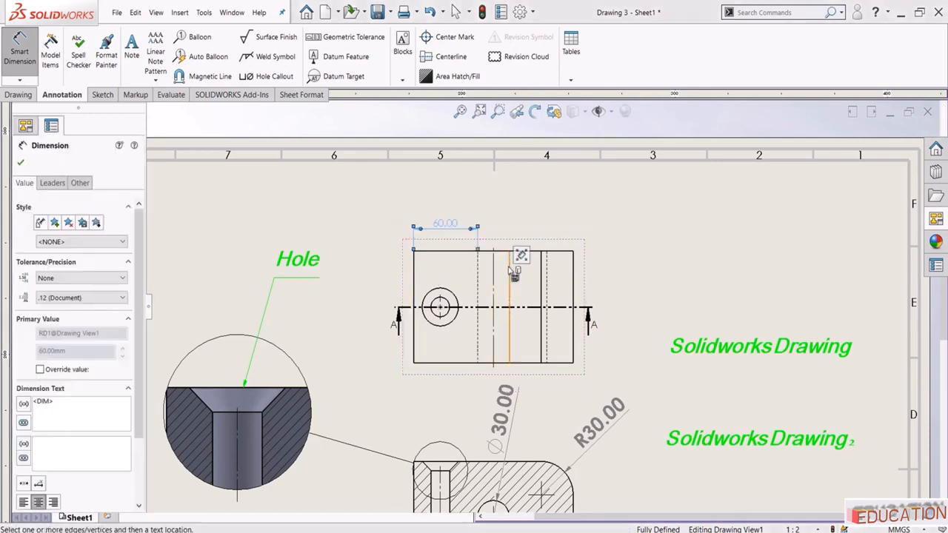
pyautogui.click(509, 272)
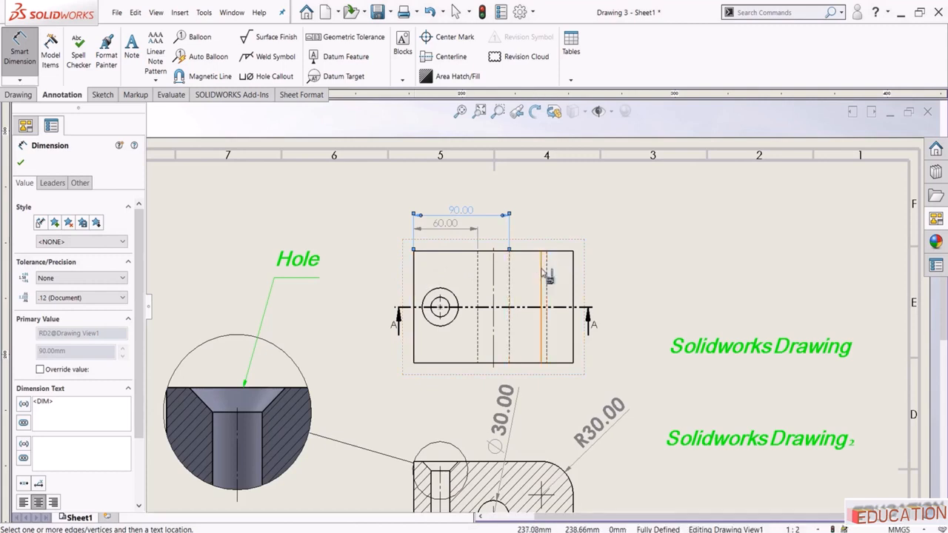
pyautogui.click(542, 272)
pyautogui.click(573, 275)
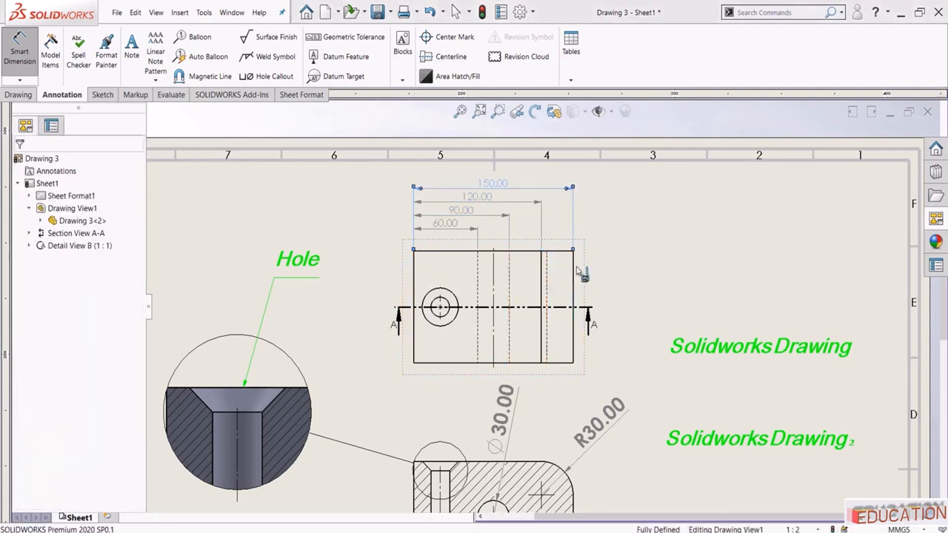
pyautogui.press('Escape')
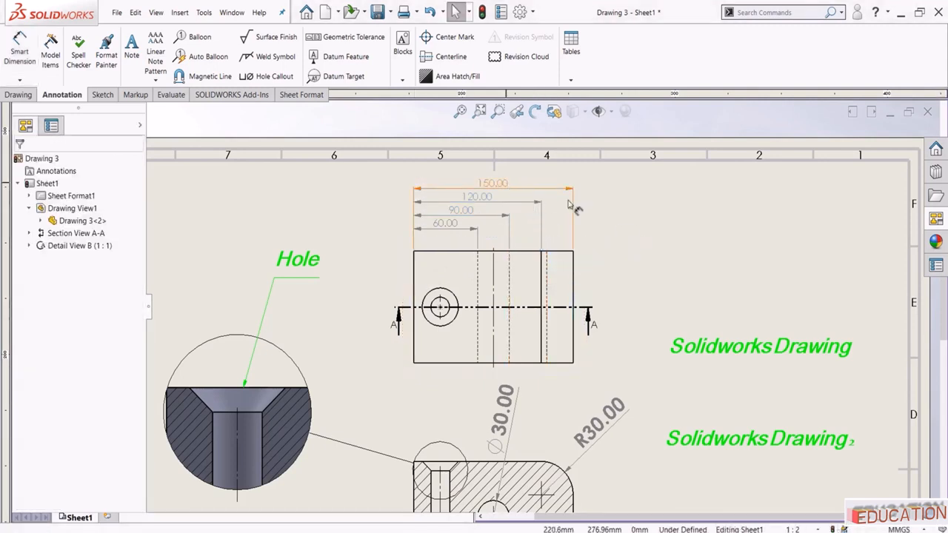
# - Shift the shortest and longest baseline dimensions out of alignment, and auto-arrange all four baseline dimensions above the top view
pyautogui.moveTo(492, 183); pyautogui.dragTo(360, 236)
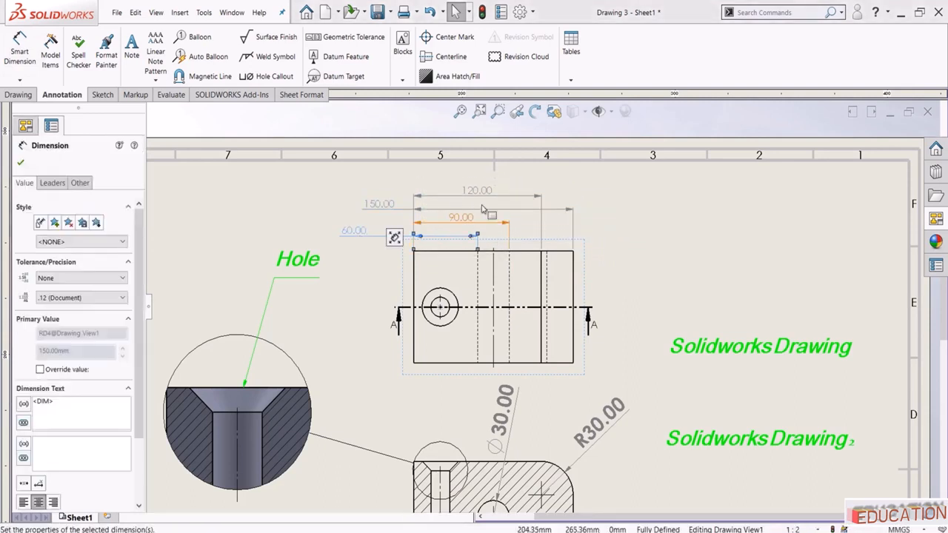
pyautogui.press('Escape')
pyautogui.moveTo(535, 176)
pyautogui.mouseDown()
pyautogui.moveTo(330, 219)
pyautogui.moveTo(445, 250)
pyautogui.moveTo(504, 245)
pyautogui.mouseUp()
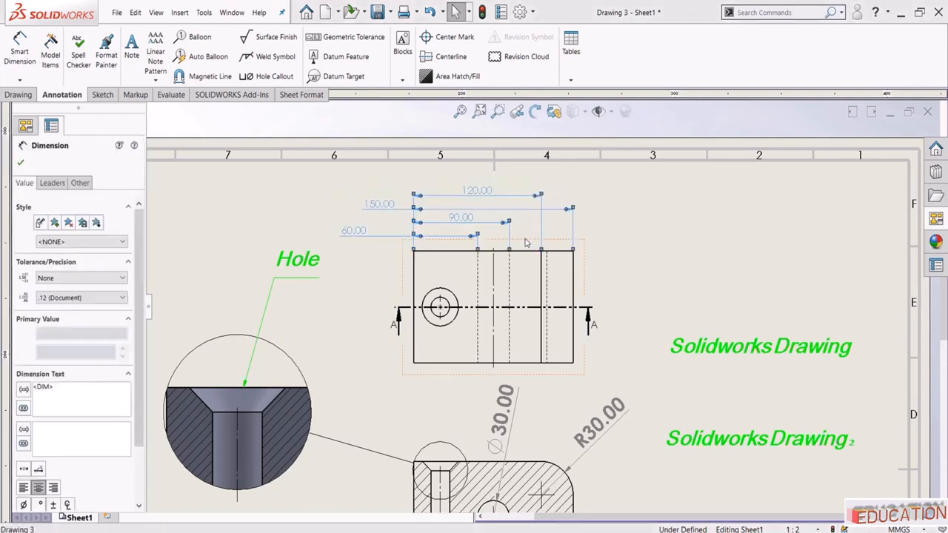
pyautogui.moveTo(527, 243)
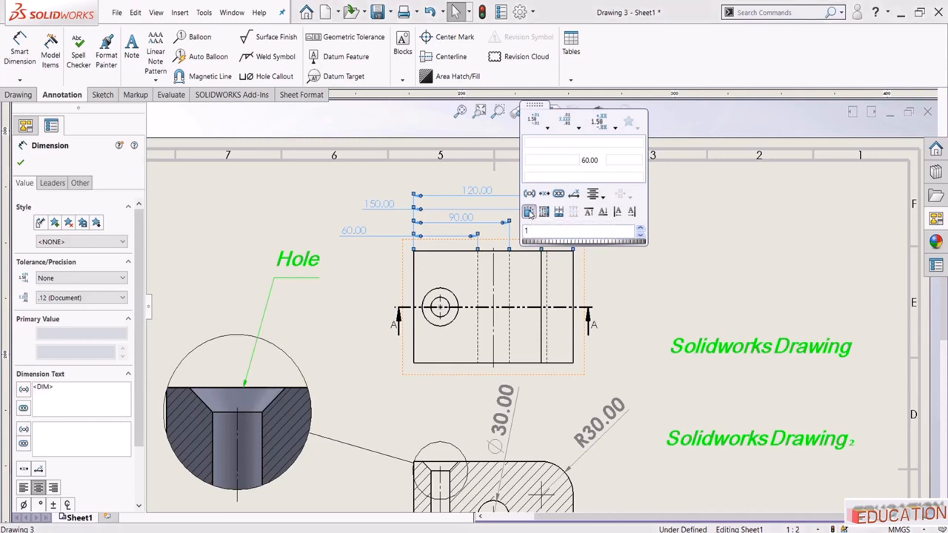
pyautogui.click(529, 213)
pyautogui.click(600, 275)
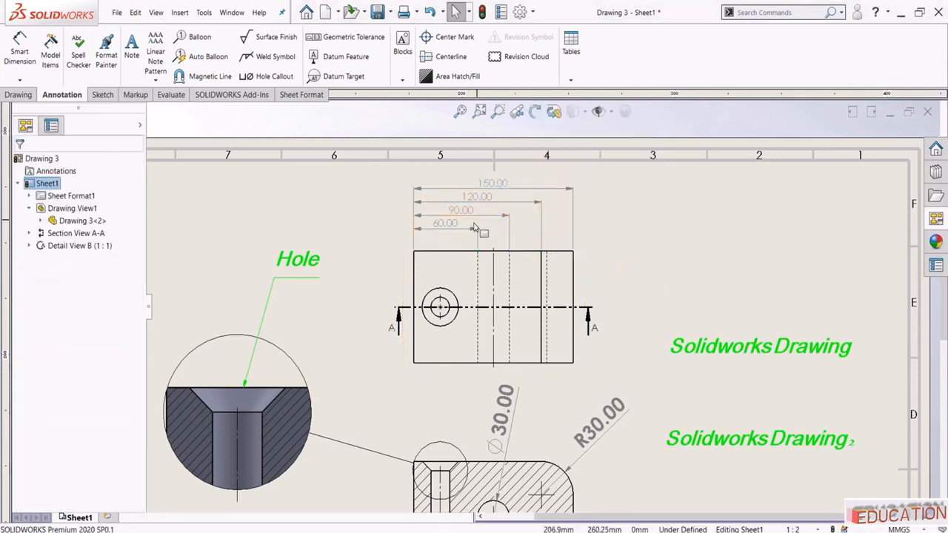
# - Copy the central hole diameter's formatting to the top view's four baseline dimensions with Format Painter and auto-arrange their spacing
pyautogui.scroll(3, 545, 366)
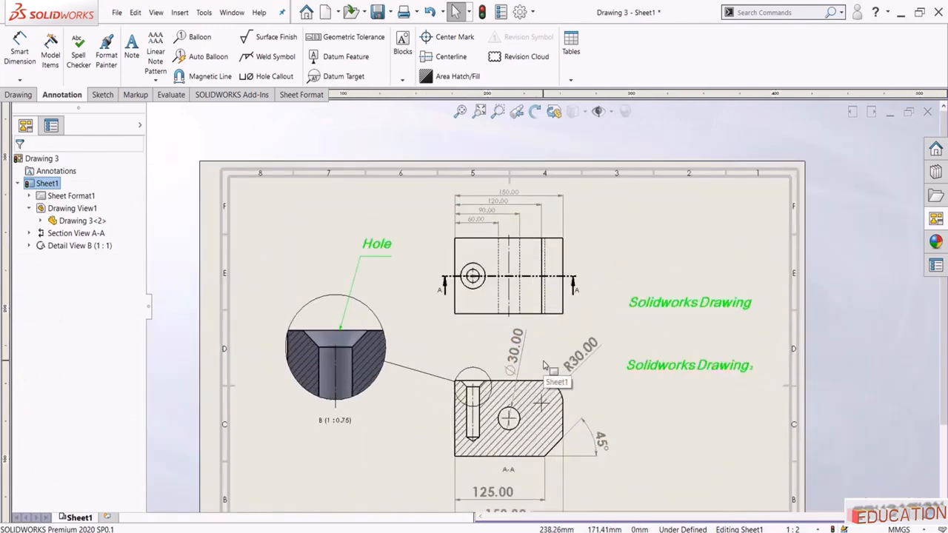
pyautogui.click(517, 349)
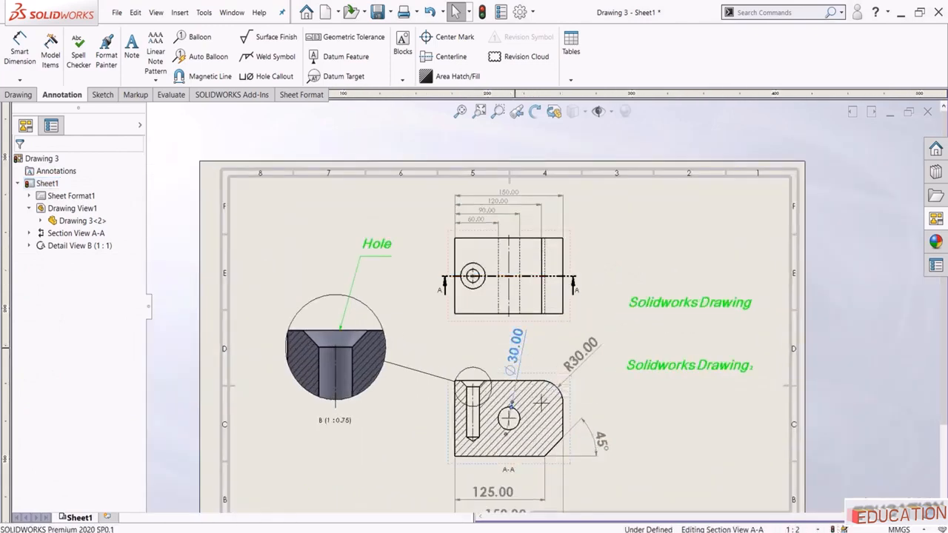
pyautogui.press('Escape')
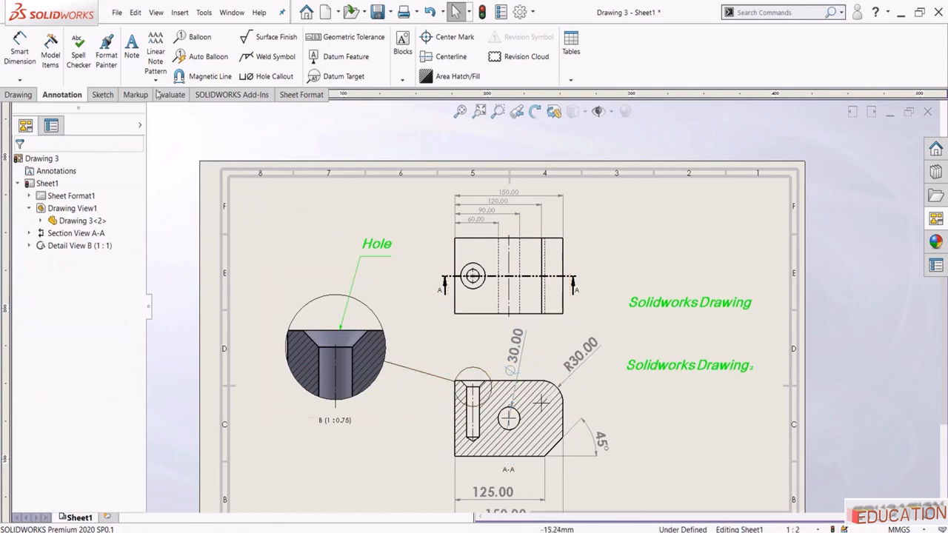
pyautogui.click(106, 44)
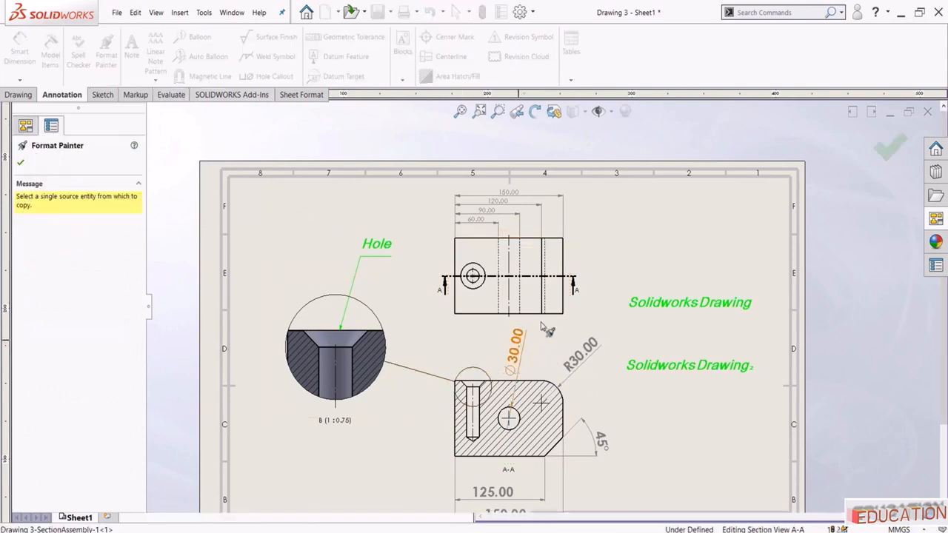
pyautogui.click(517, 346)
pyautogui.moveTo(549, 185)
pyautogui.mouseDown()
pyautogui.moveTo(412, 222)
pyautogui.moveTo(423, 225)
pyautogui.mouseUp()
pyautogui.press('Escape')
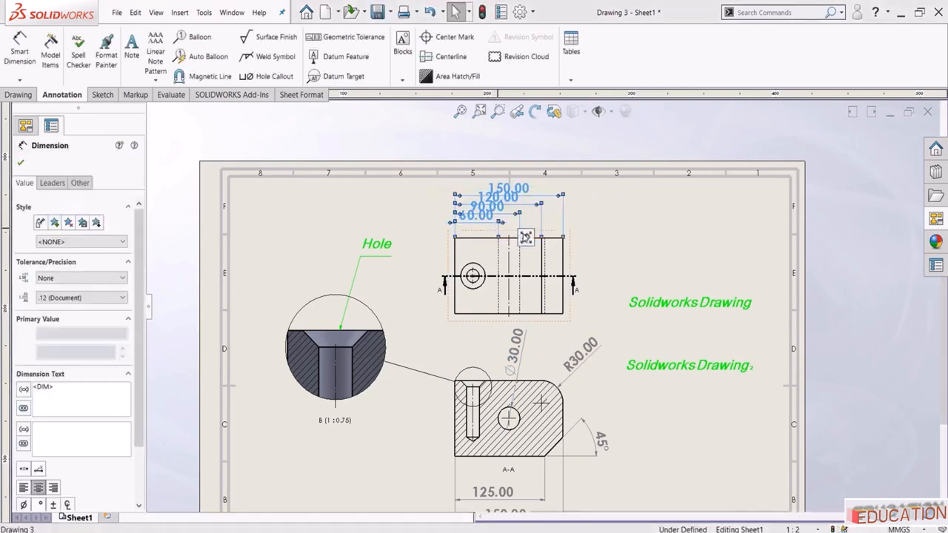
pyautogui.click(527, 213)
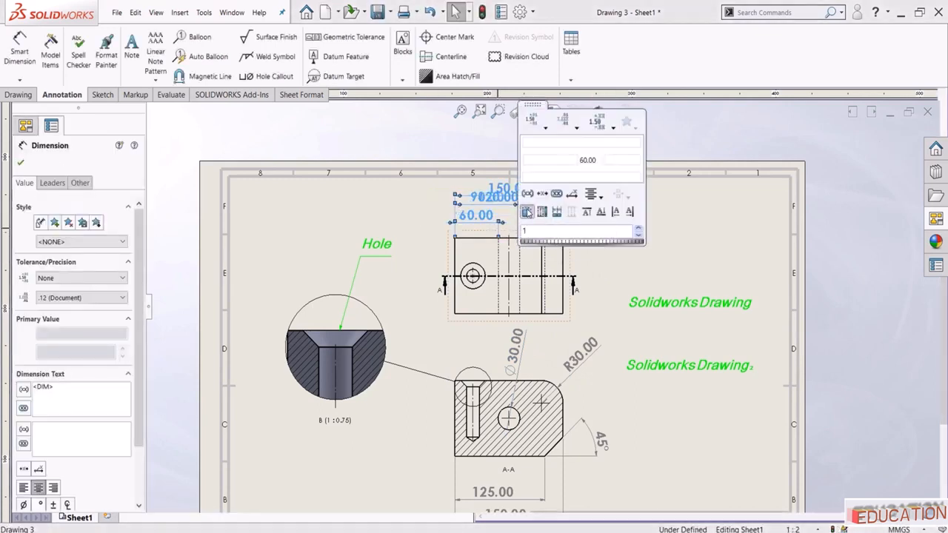
pyautogui.click(404, 215)
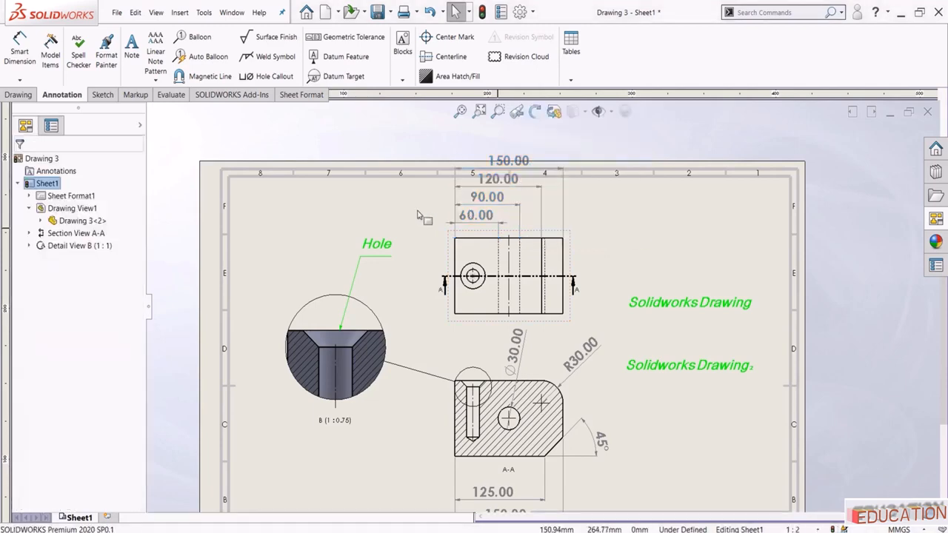
# - Move the top view slightly closer to section view A-A and place the central hole's diameter dimension to the left of the section view
pyautogui.scroll(-1, 418, 215)
pyautogui.scroll(1, 500, 268)
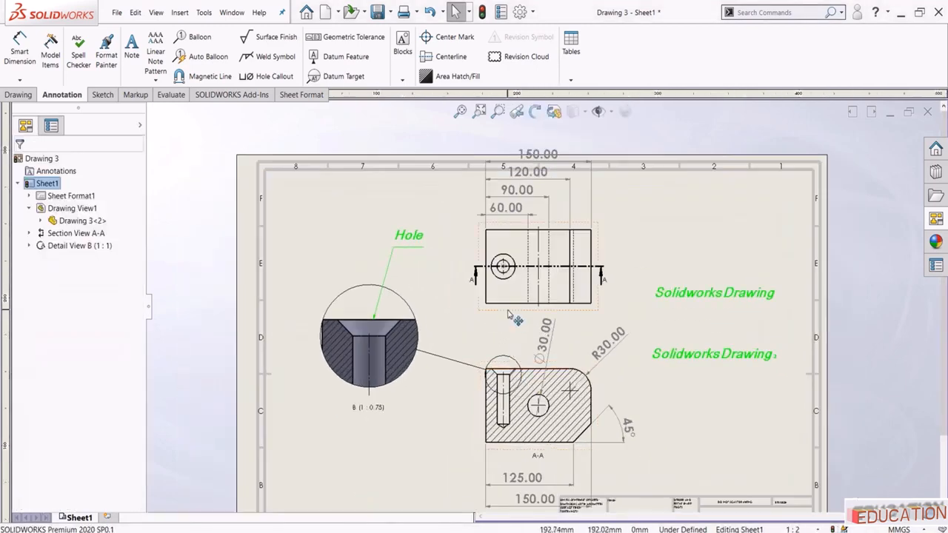
pyautogui.click(513, 326)
pyautogui.moveTo(511, 333); pyautogui.dragTo(426, 437)
pyautogui.click(345, 213)
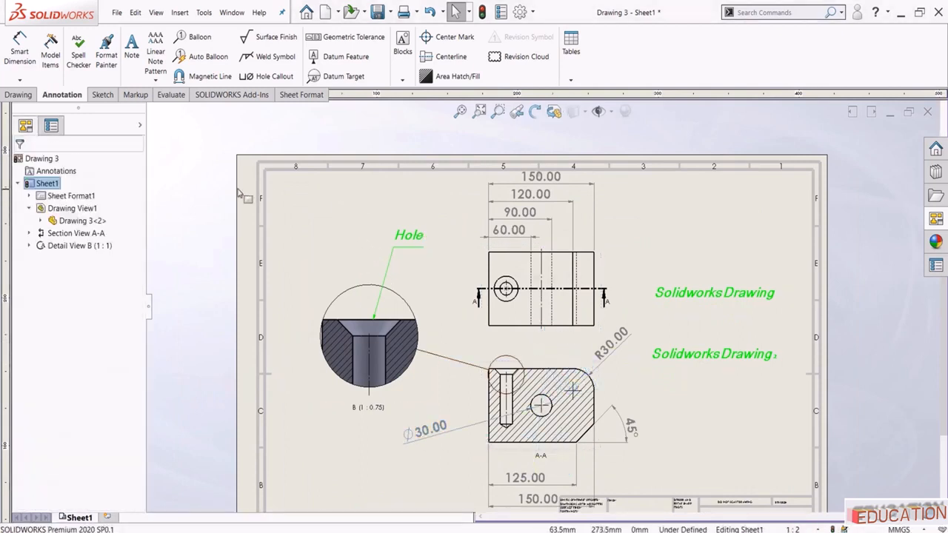
# - Add a hole callout to the countersunk hole in section view A-A, placed below detail view B
pyautogui.click(276, 78)
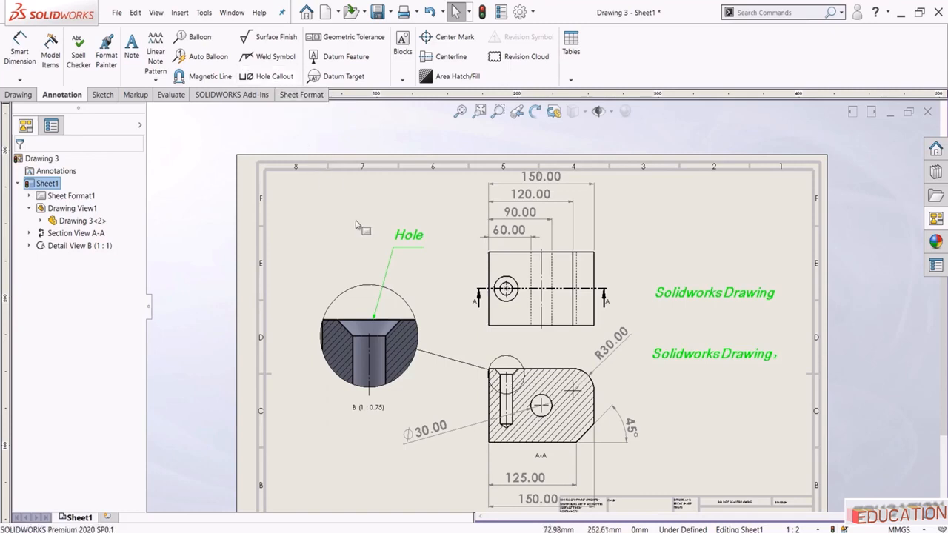
pyautogui.click(274, 76)
pyautogui.scroll(-3, 548, 384)
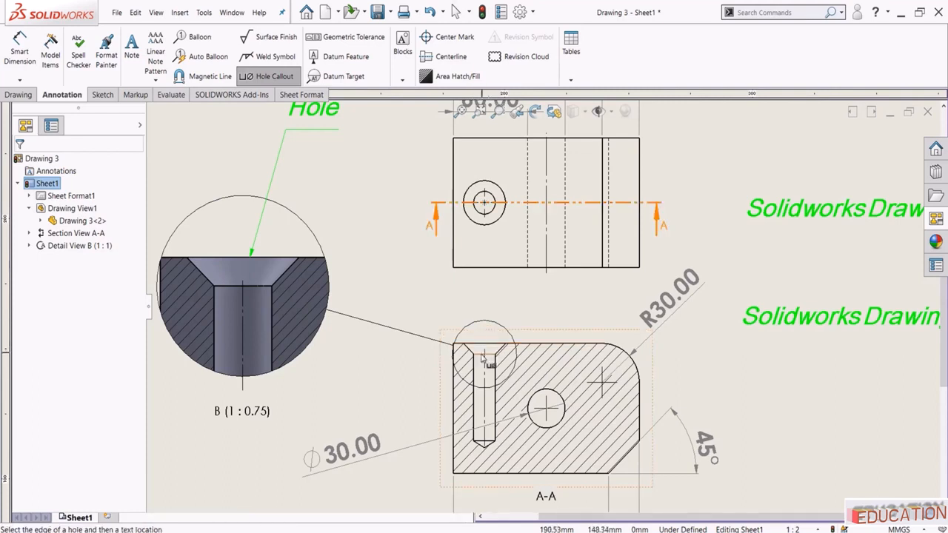
pyautogui.click(493, 389)
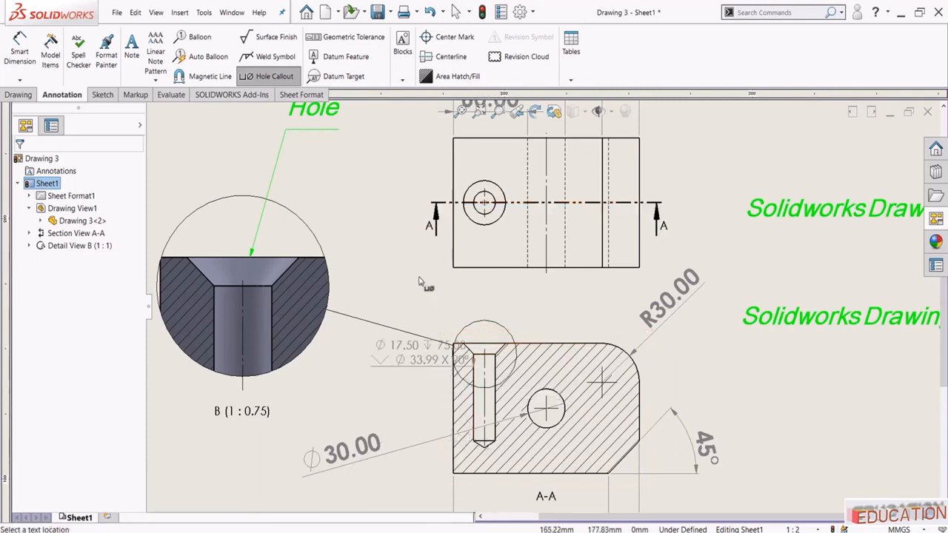
pyautogui.scroll(3, 419, 282)
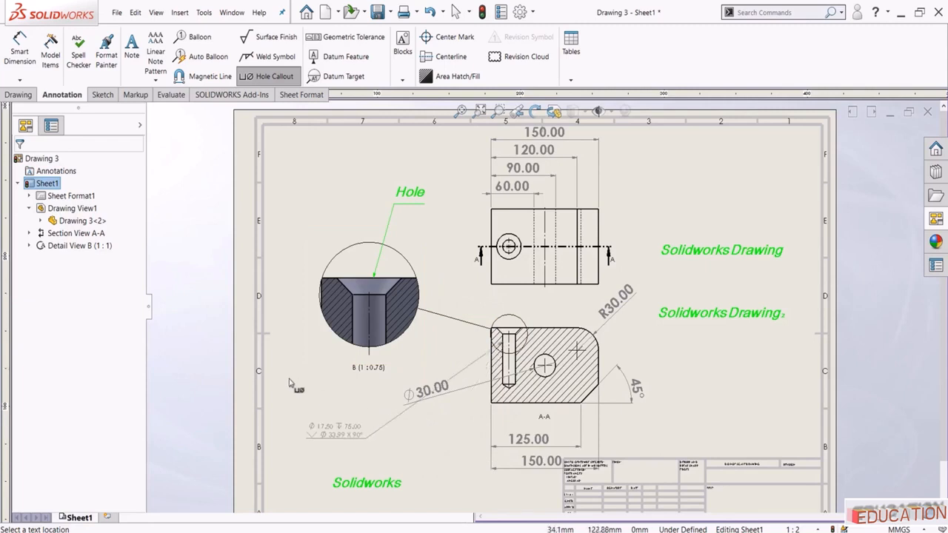
pyautogui.click(308, 394)
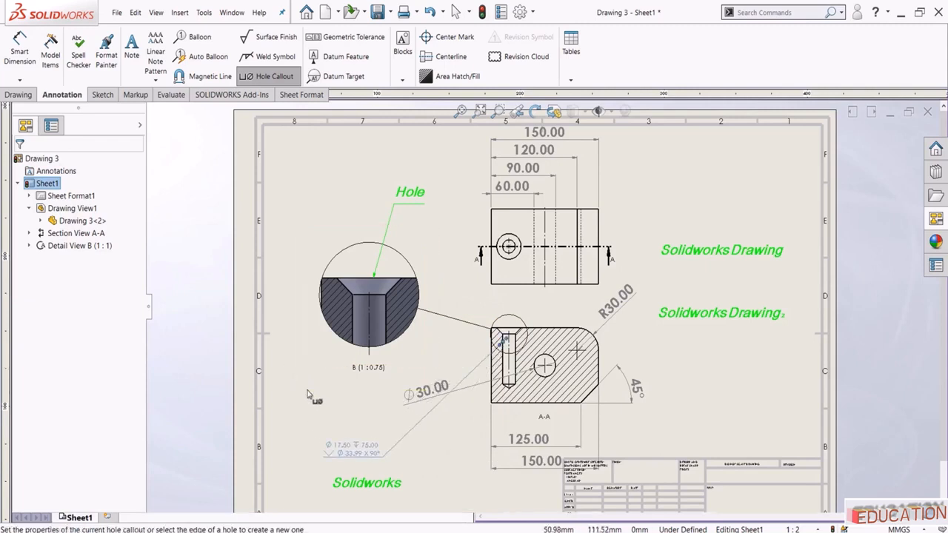
# - Move the central hole's diameter dimension to the right of section view A-A, clear of the hole callout's leader
pyautogui.scroll(-1, 475, 449)
pyautogui.moveTo(417, 369); pyautogui.dragTo(640, 378)
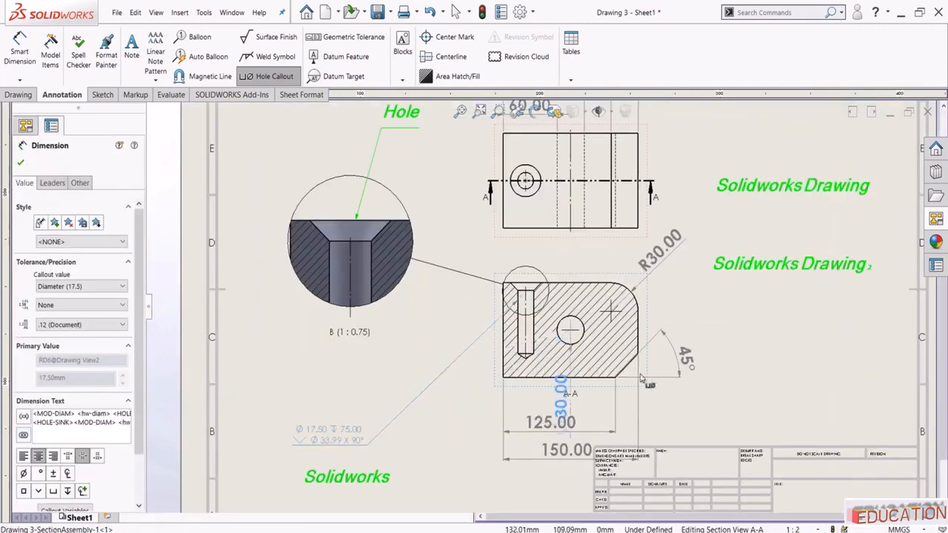
pyautogui.click(791, 323)
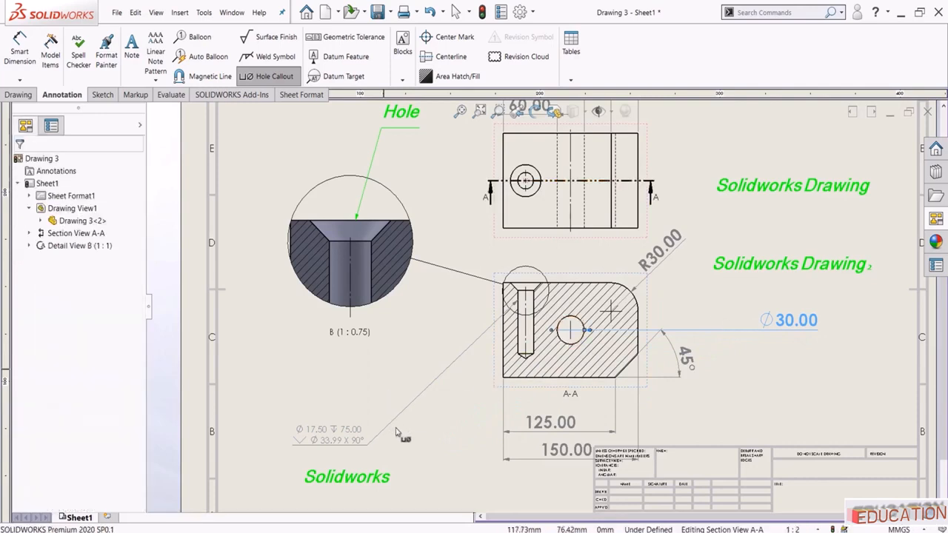
pyautogui.scroll(-1, 396, 434)
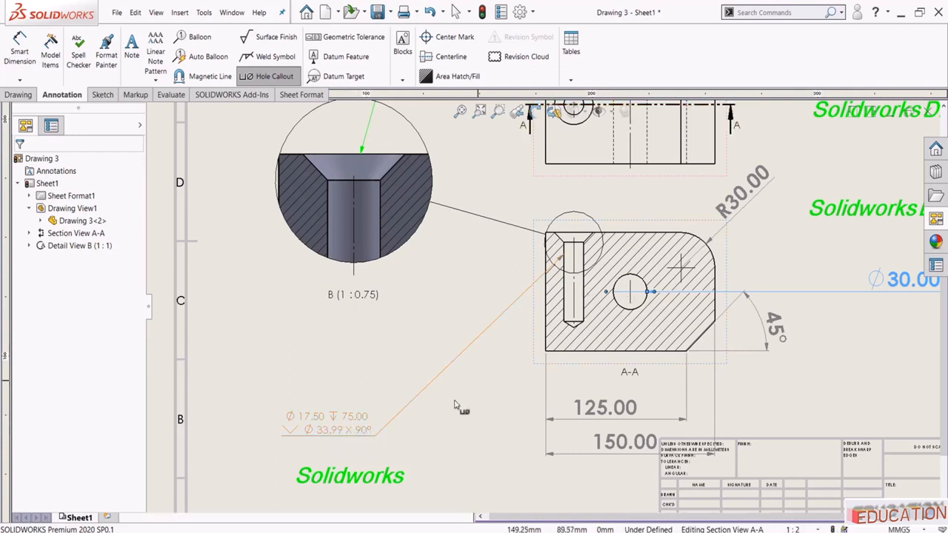
# - Add a hole callout to the central through hole in section view A-A, placed below the 45° chamfer dimension
pyautogui.scroll(-1, 342, 442)
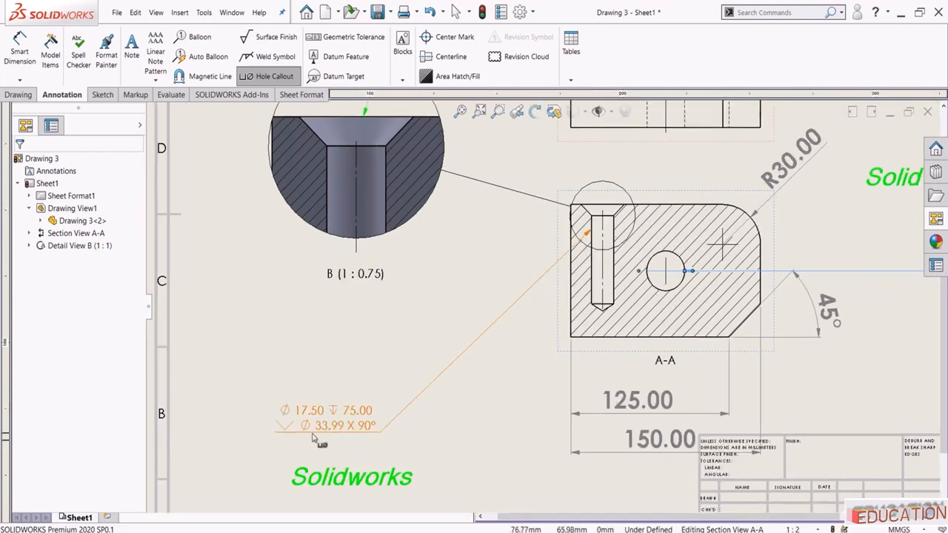
pyautogui.scroll(-2, 642, 314)
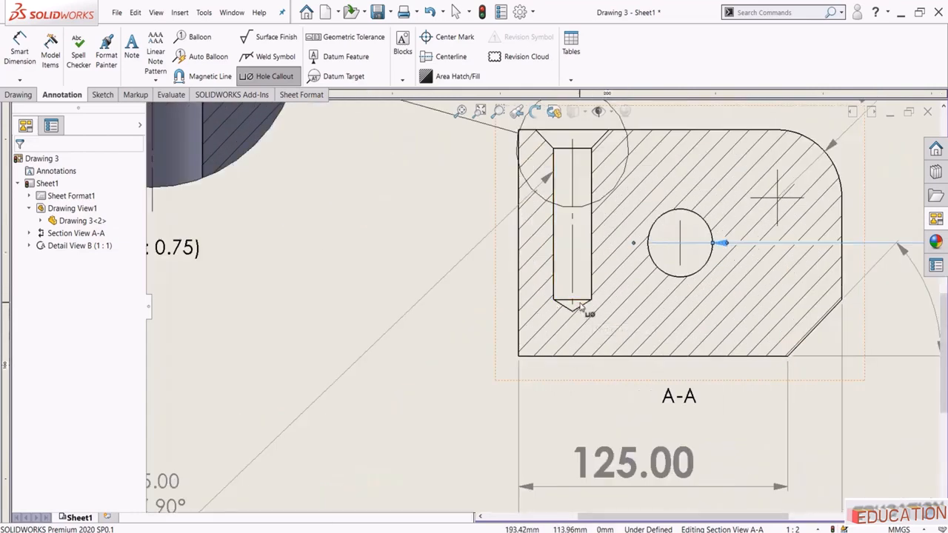
pyautogui.scroll(2, 548, 310)
pyautogui.scroll(-3, 563, 306)
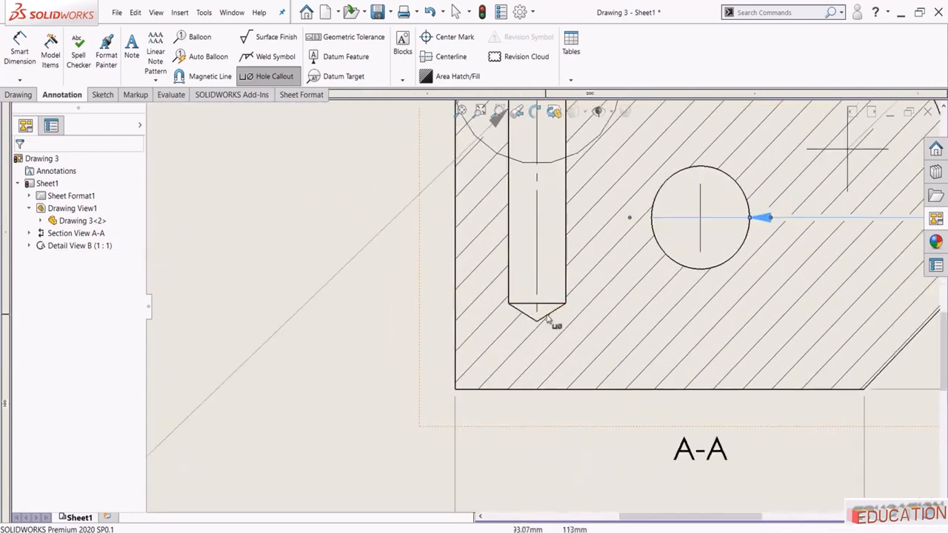
pyautogui.scroll(4, 552, 318)
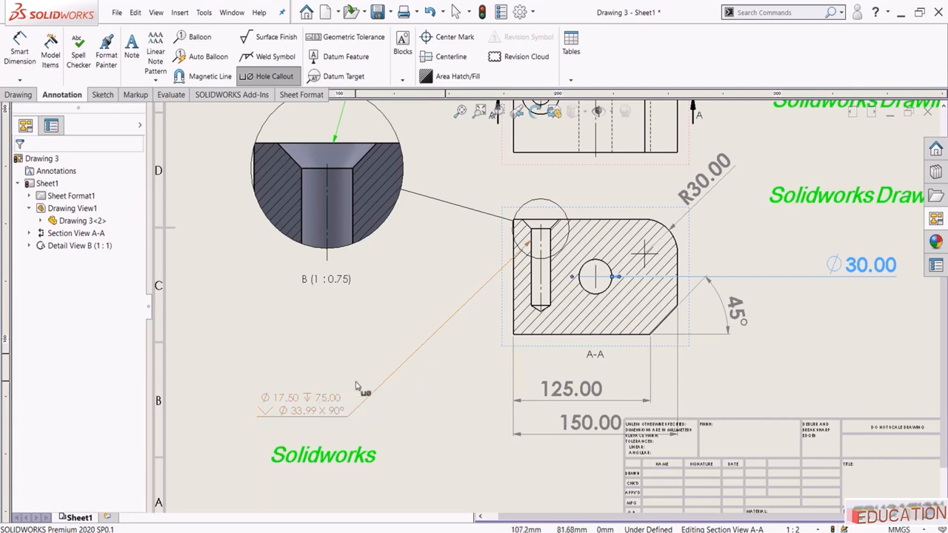
pyautogui.scroll(3, 437, 400)
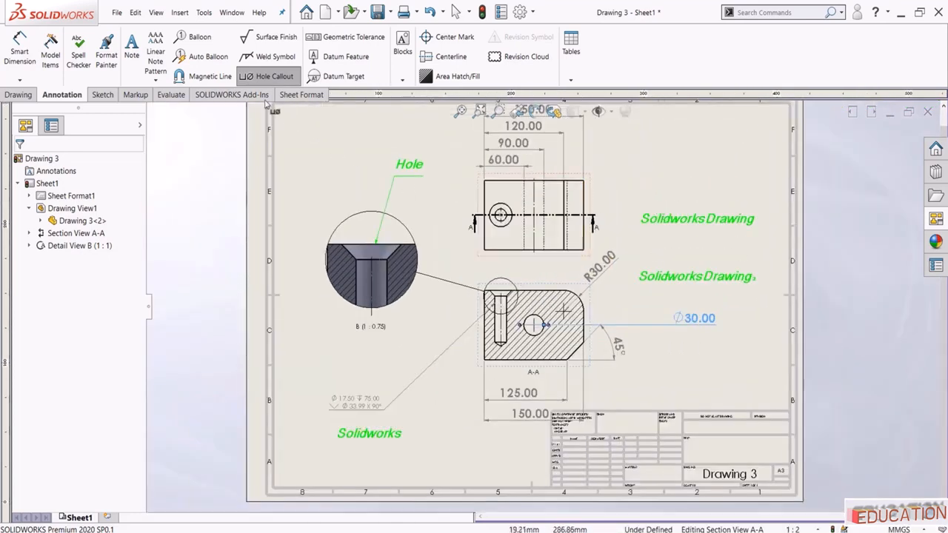
pyautogui.scroll(-2, 540, 326)
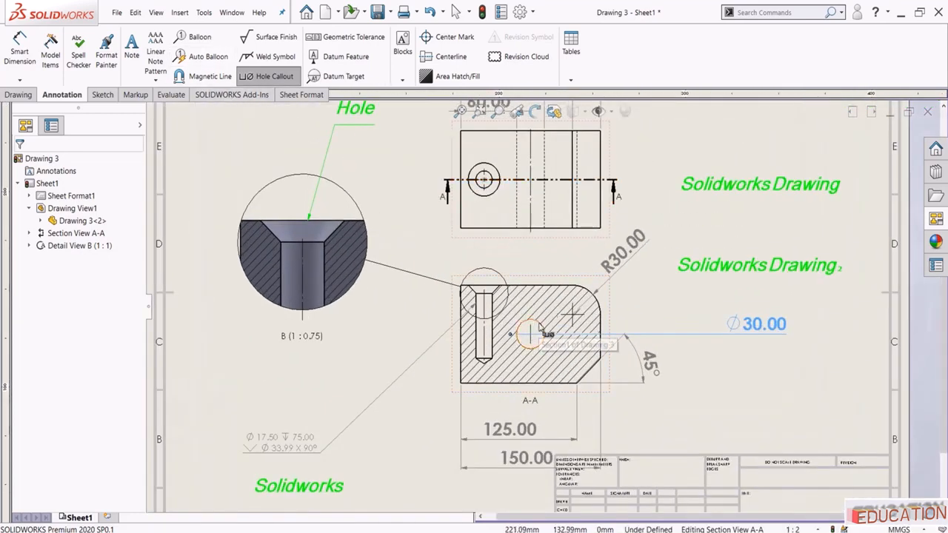
pyautogui.click(541, 326)
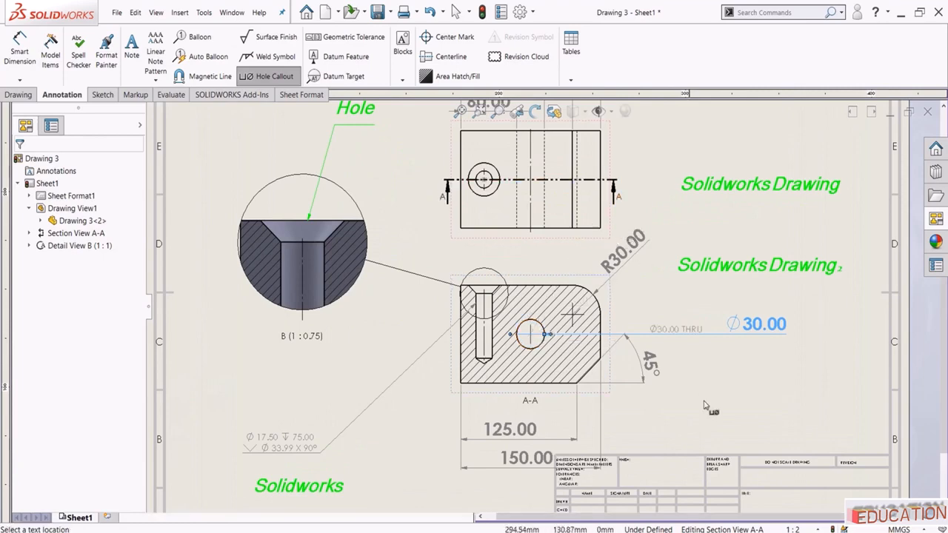
pyautogui.click(670, 409)
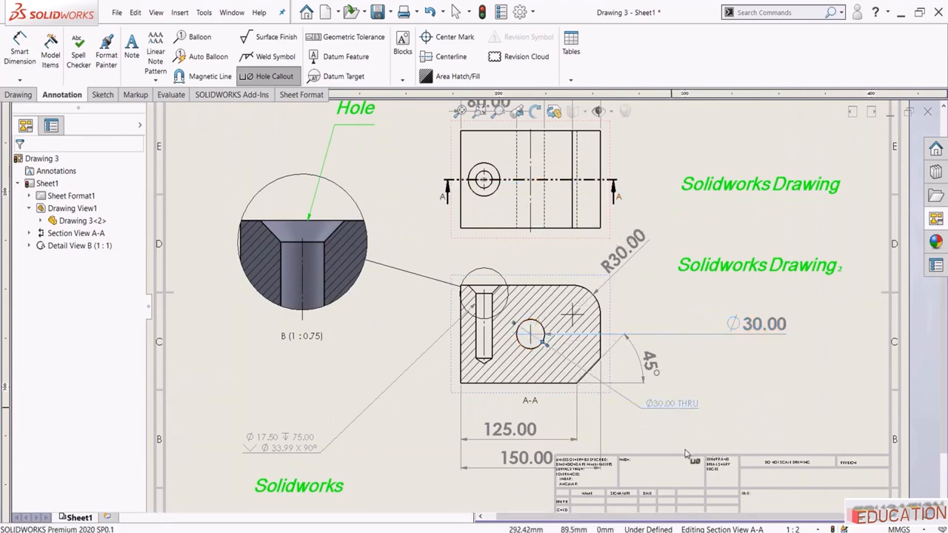
pyautogui.scroll(-2, 666, 410)
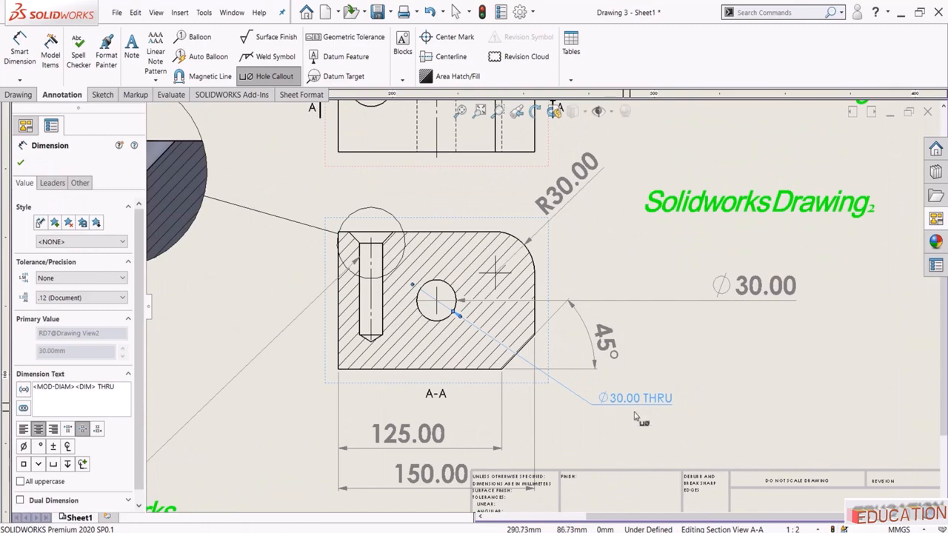
pyautogui.scroll(2, 469, 315)
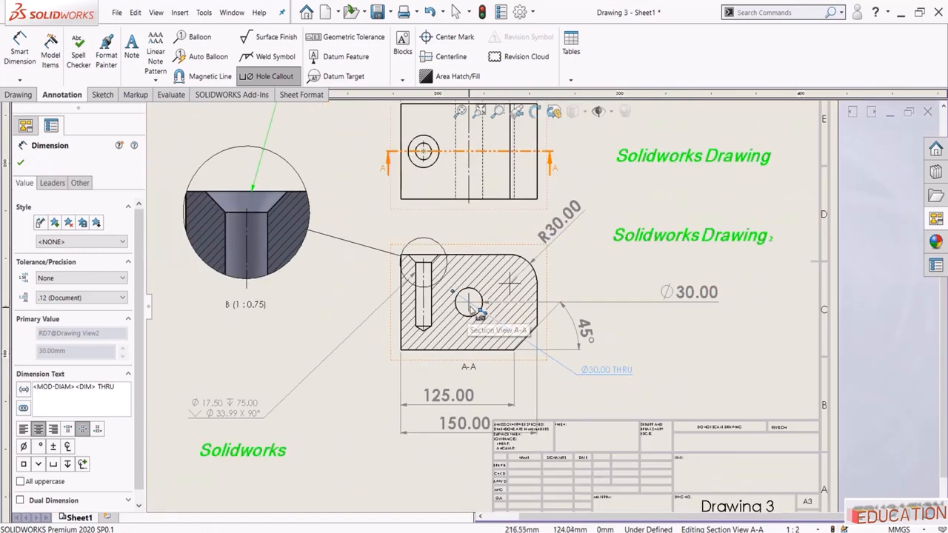
pyautogui.click(373, 433)
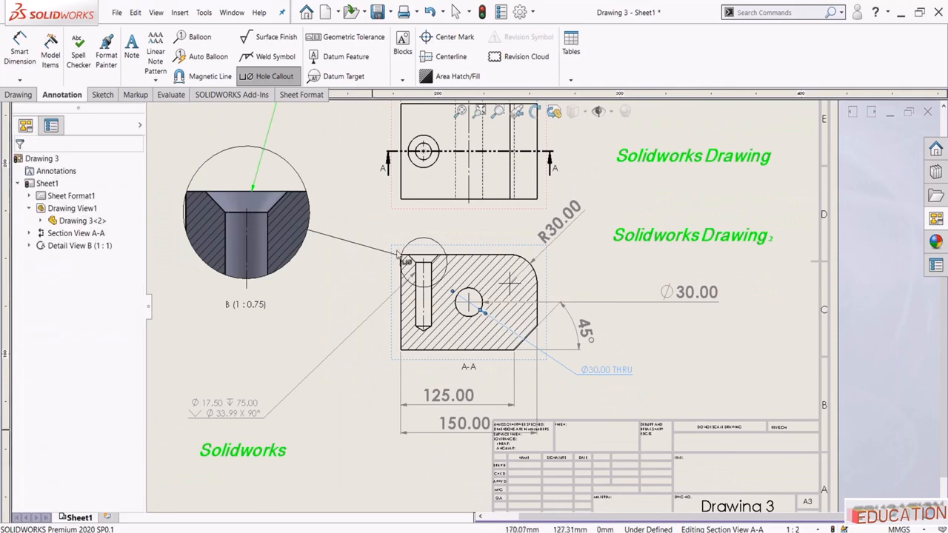
# - Move the countersunk hole's callout closer to section view A-A, beneath detail view B
pyautogui.click(460, 110)
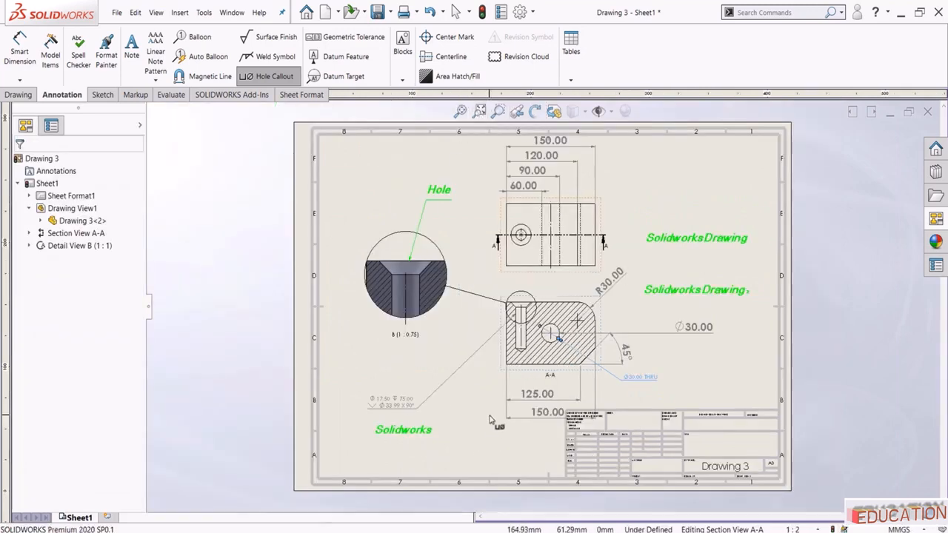
pyautogui.scroll(-4, 522, 345)
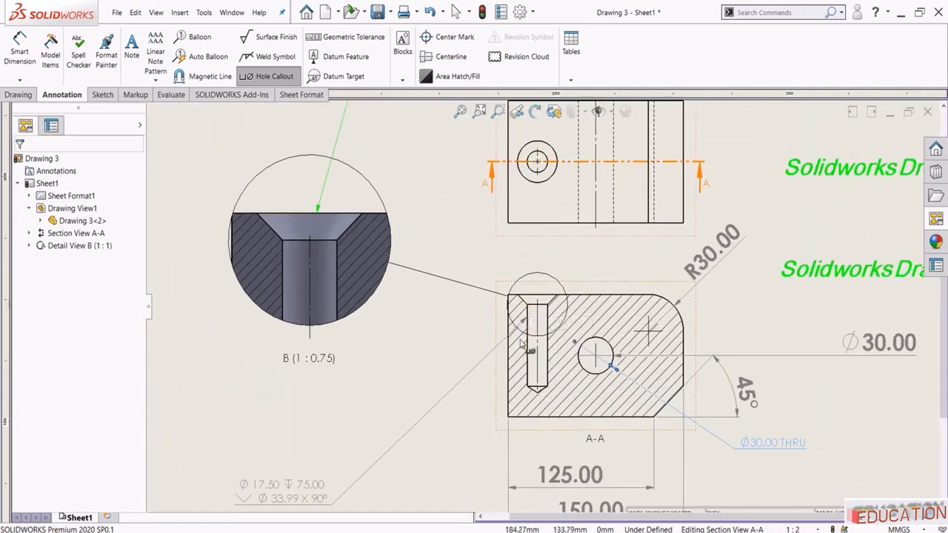
pyautogui.scroll(1, 540, 313)
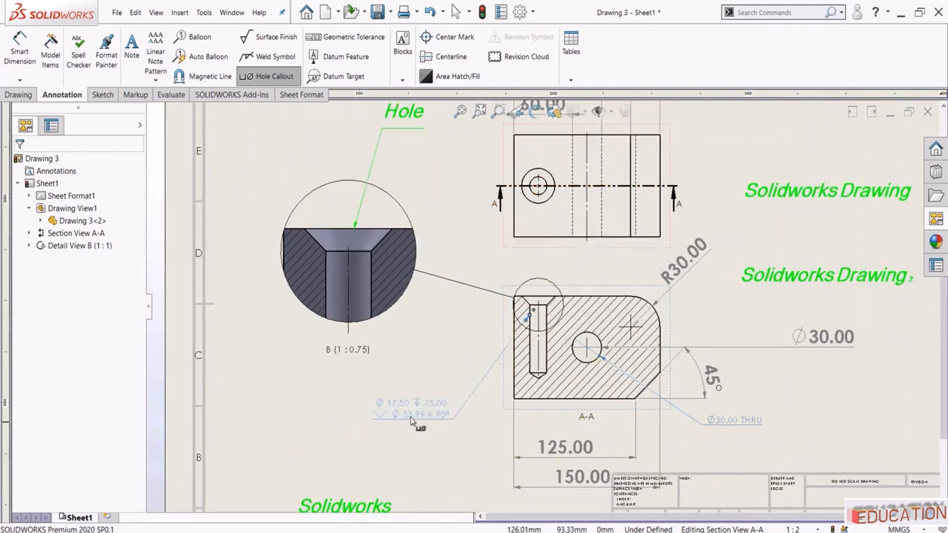
pyautogui.click(412, 420)
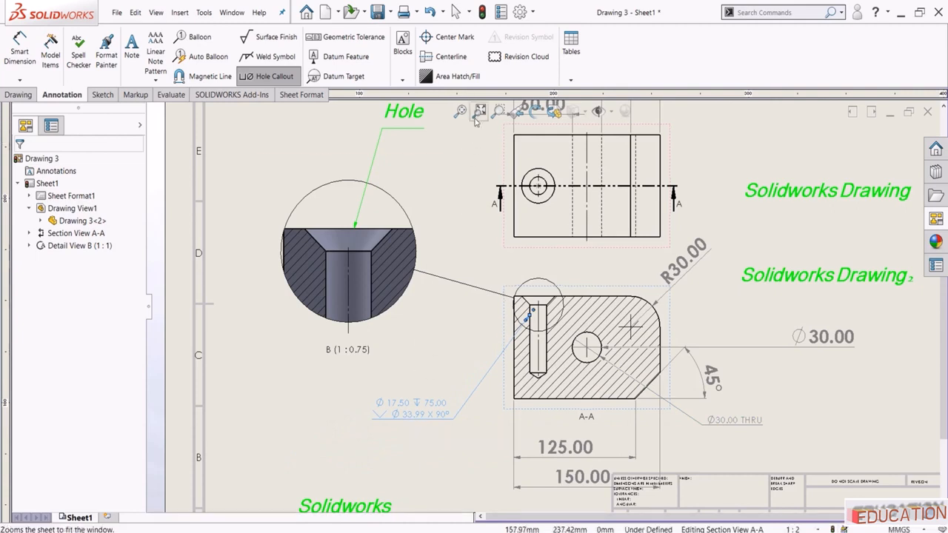
# - Open the sheet format for editing and delete the title block's upper border line
pyautogui.press('f')
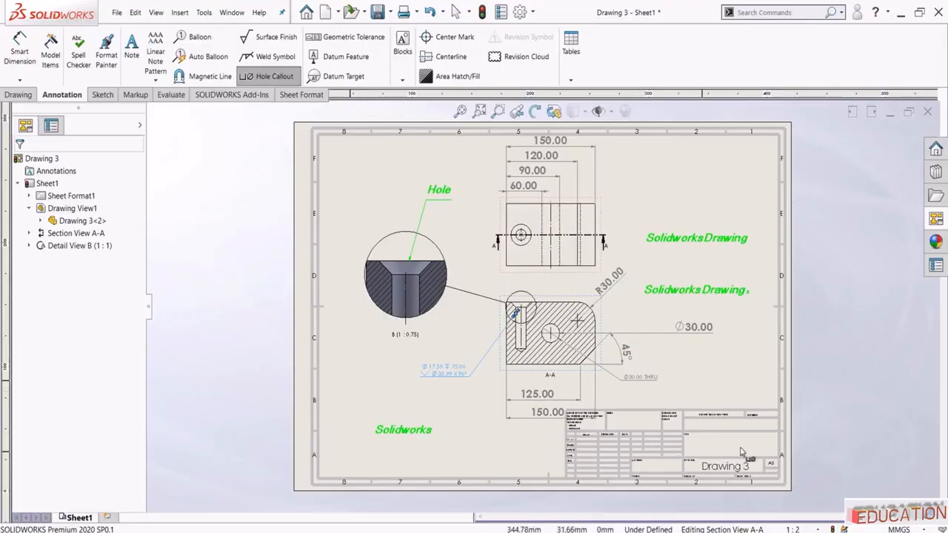
pyautogui.scroll(-3, 760, 433)
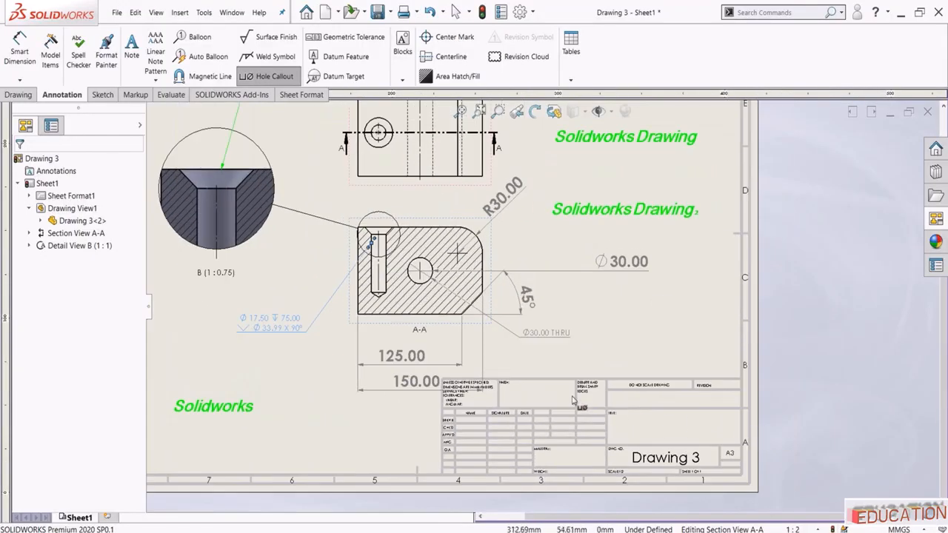
pyautogui.scroll(-1, 557, 425)
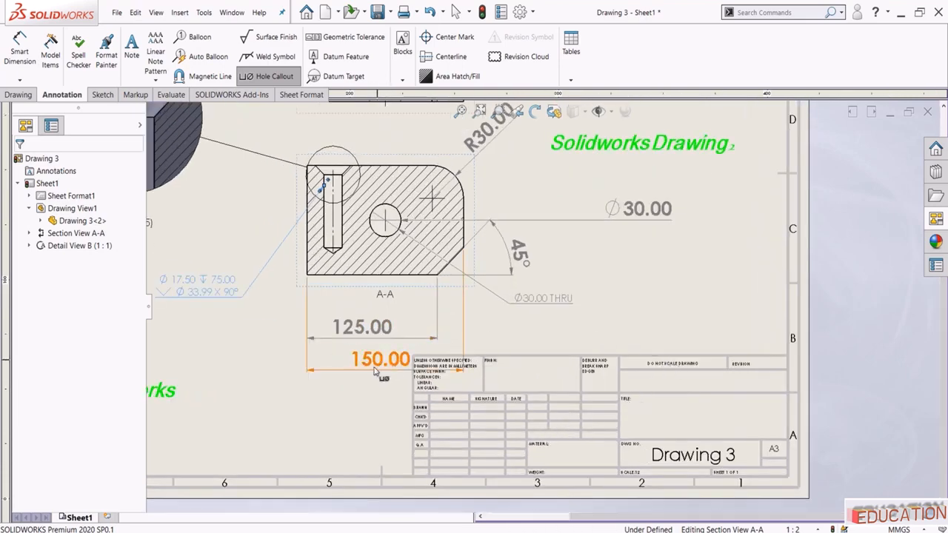
pyautogui.scroll(-2, 385, 367)
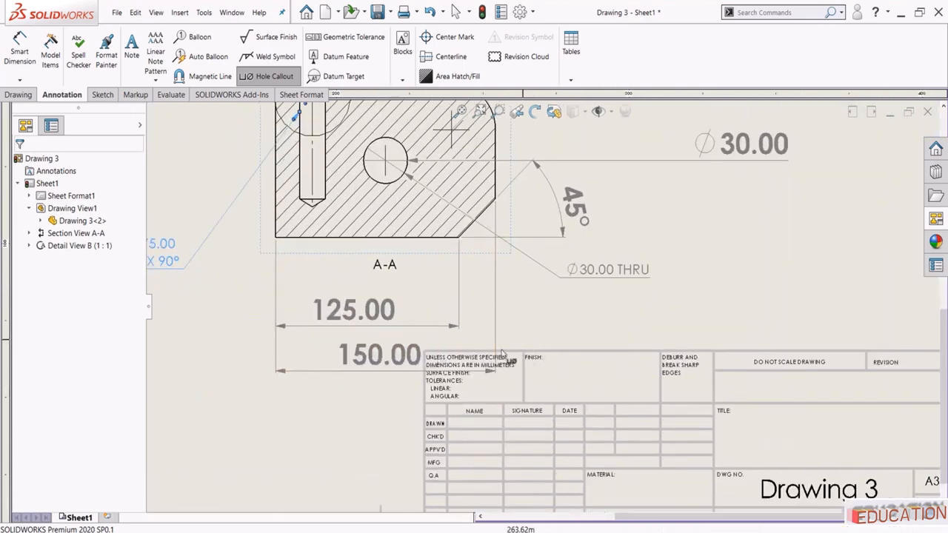
pyautogui.scroll(3, 614, 400)
pyautogui.scroll(-1, 530, 352)
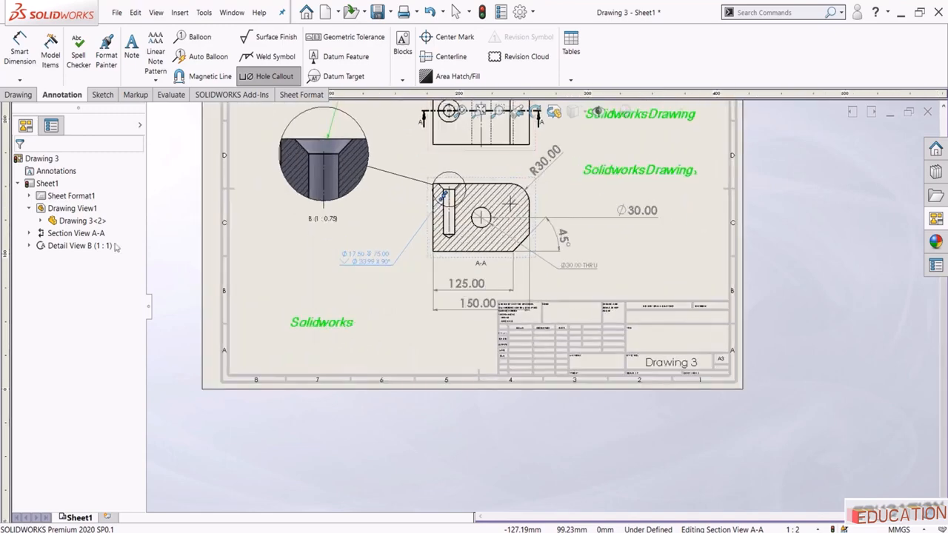
pyautogui.rightClick(58, 197)
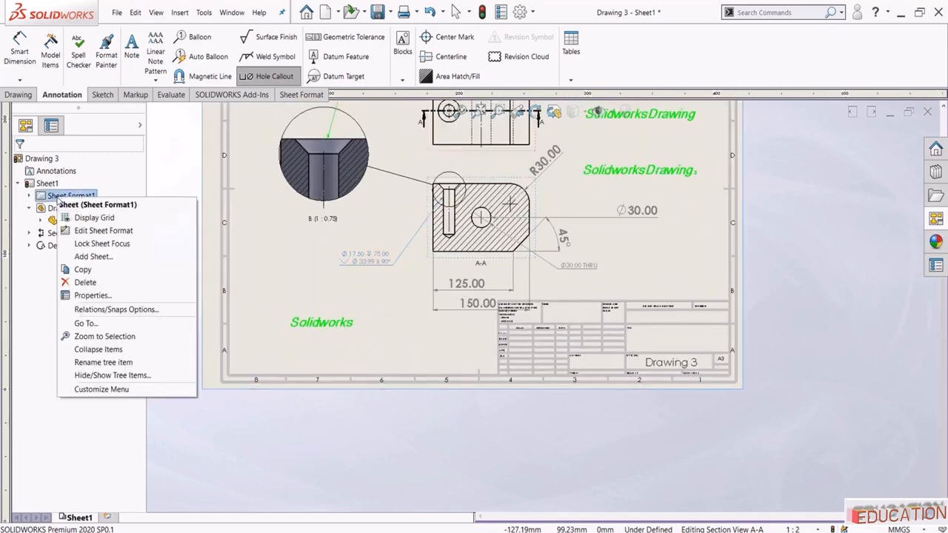
pyautogui.click(108, 235)
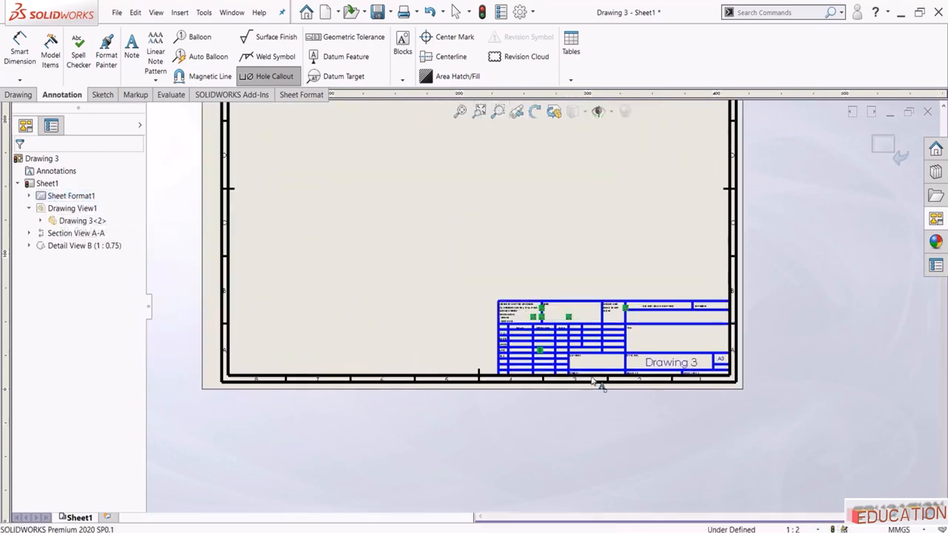
pyautogui.scroll(-3, 598, 378)
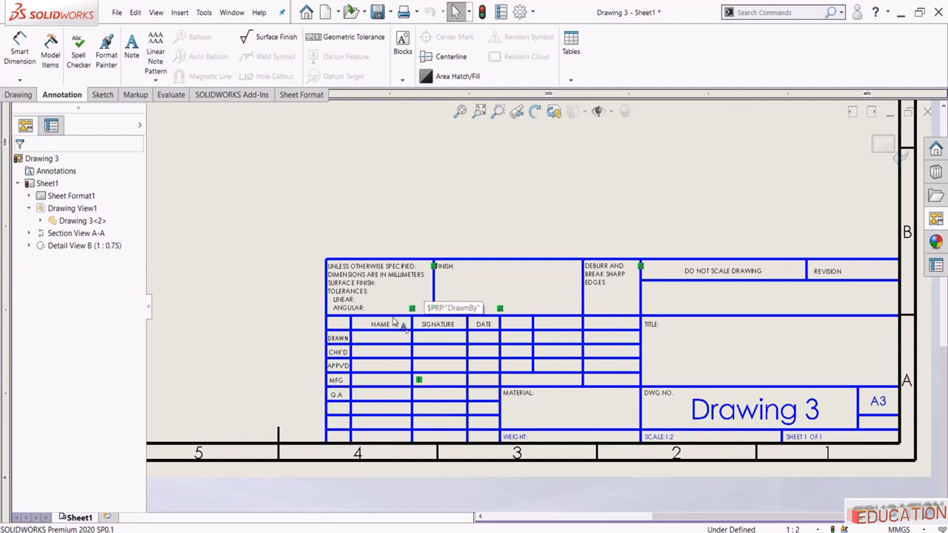
pyautogui.click(391, 259)
pyautogui.press('Delete')
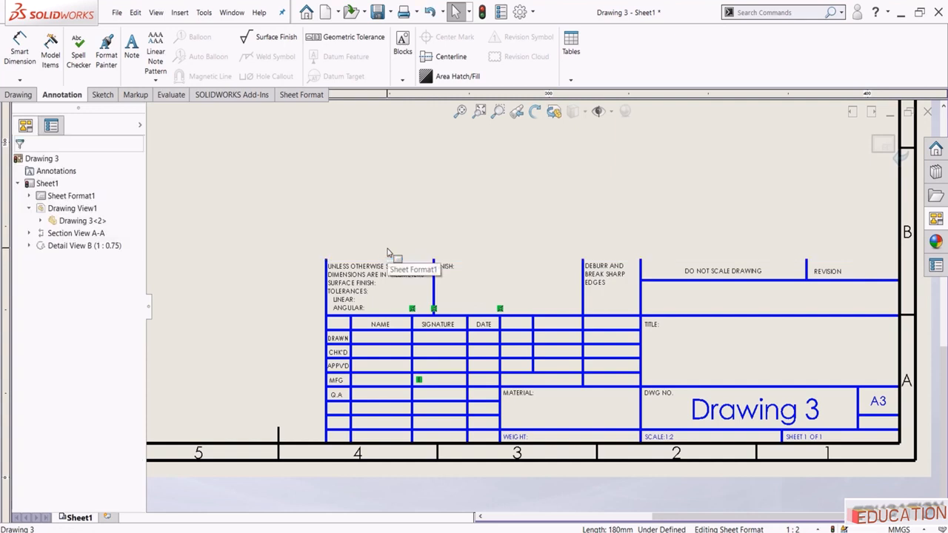
# - Try to delete the lines and notes of the title block's name and signature section in one selection
pyautogui.moveTo(446, 245)
pyautogui.mouseDown()
pyautogui.moveTo(267, 267)
pyautogui.moveTo(496, 437)
pyautogui.moveTo(485, 427)
pyautogui.mouseUp()
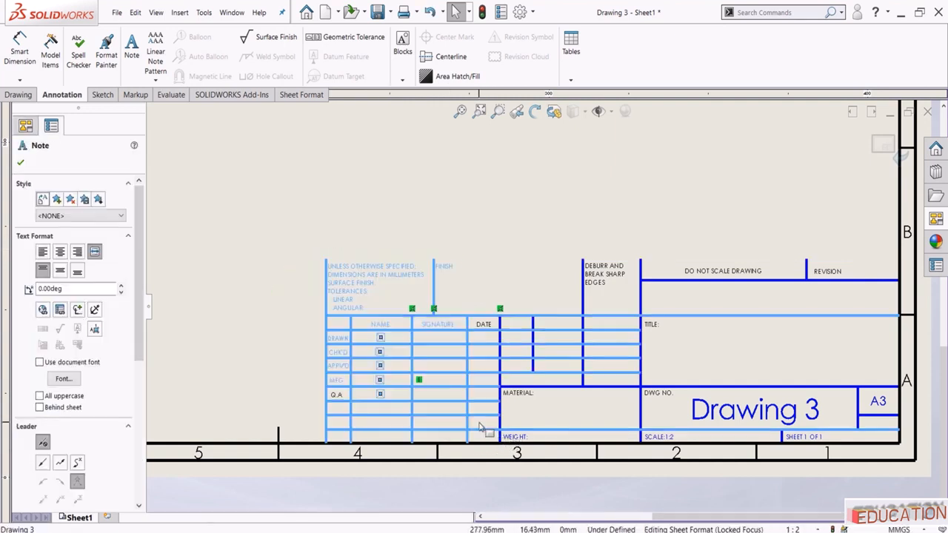
pyautogui.press('Delete')
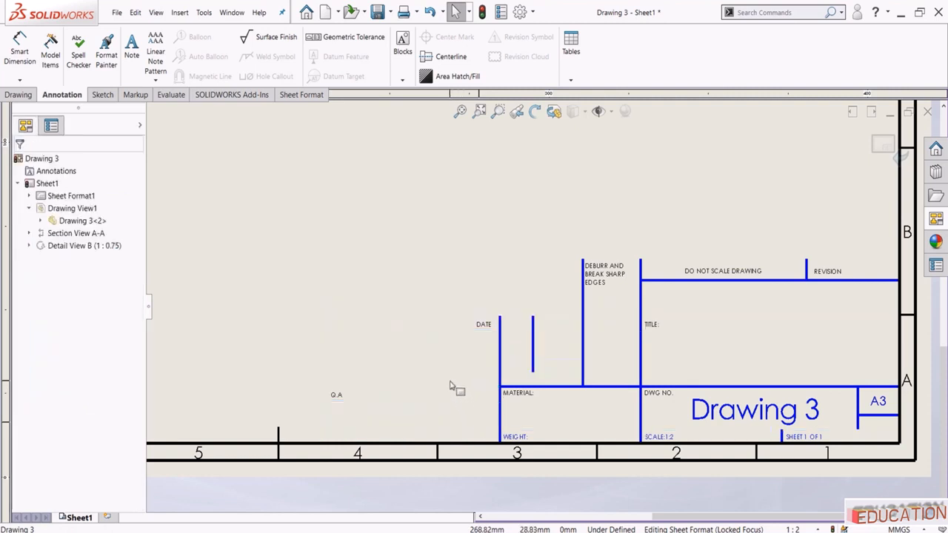
pyautogui.click(450, 387)
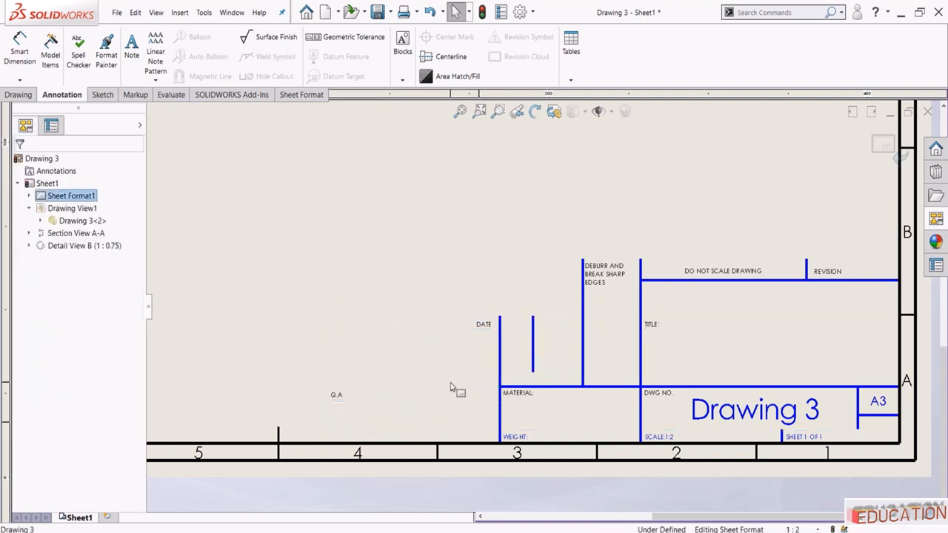
pyautogui.hotkey('ctrl', 'z')
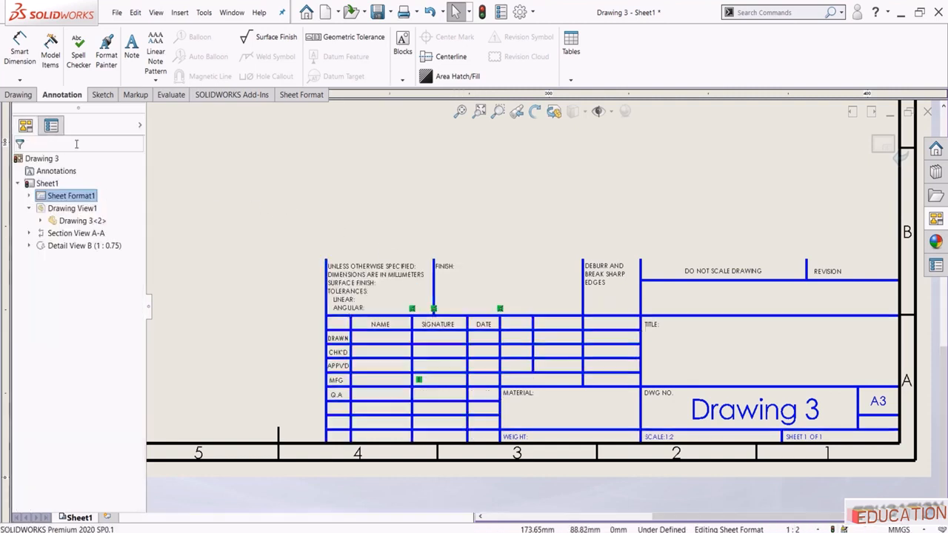
# - Power-trim away the title block lines to the left of the title and drawing number cells
pyautogui.click(102, 96)
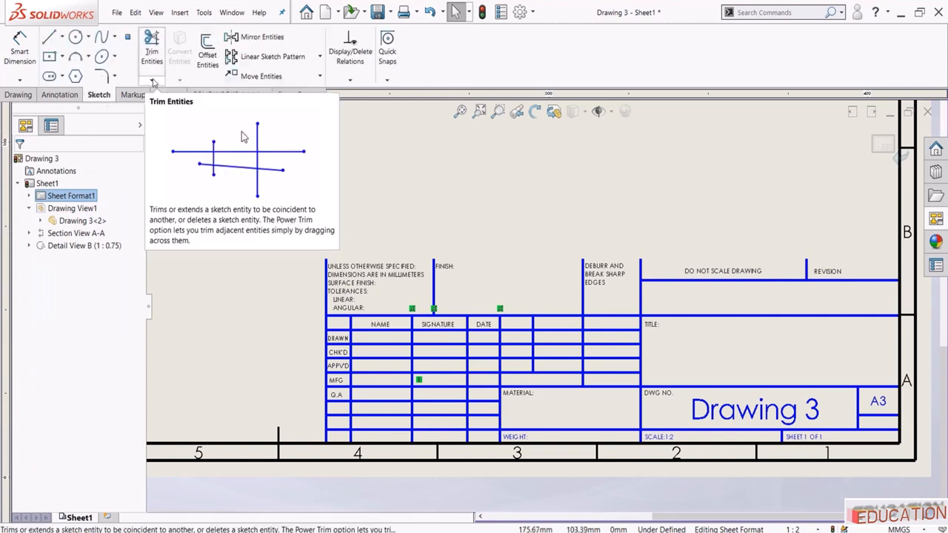
pyautogui.click(152, 48)
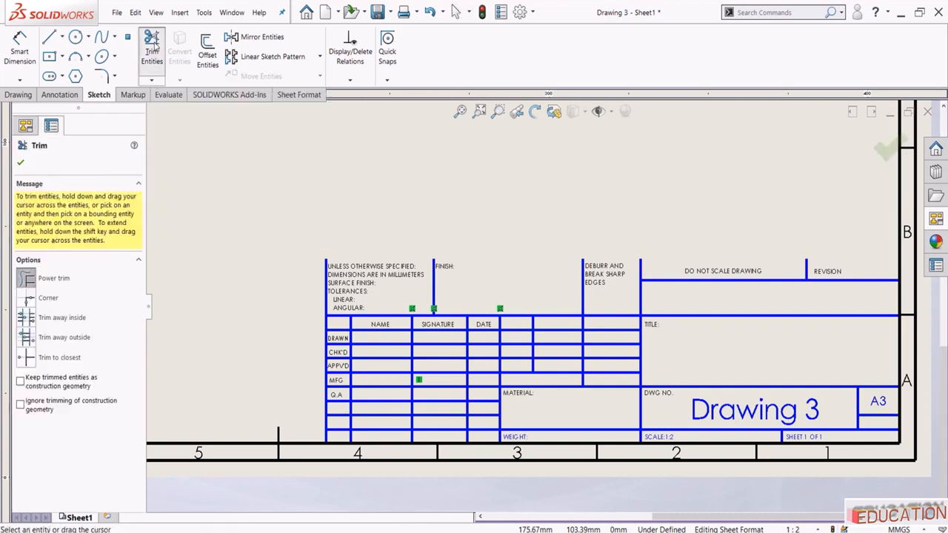
pyautogui.moveTo(377, 208); pyautogui.dragTo(386, 415)
pyautogui.moveTo(328, 406)
pyautogui.mouseDown()
pyautogui.moveTo(333, 284)
pyautogui.moveTo(341, 412)
pyautogui.moveTo(354, 391)
pyautogui.moveTo(331, 429)
pyautogui.moveTo(376, 432)
pyautogui.moveTo(448, 415)
pyautogui.moveTo(381, 214)
pyautogui.moveTo(403, 400)
pyautogui.moveTo(422, 311)
pyautogui.moveTo(452, 298)
pyautogui.moveTo(478, 348)
pyautogui.moveTo(462, 400)
pyautogui.moveTo(487, 417)
pyautogui.moveTo(514, 387)
pyautogui.moveTo(525, 268)
pyautogui.moveTo(548, 399)
pyautogui.moveTo(533, 311)
pyautogui.moveTo(504, 359)
pyautogui.moveTo(578, 311)
pyautogui.moveTo(608, 375)
pyautogui.moveTo(596, 362)
pyautogui.moveTo(554, 394)
pyautogui.moveTo(494, 388)
pyautogui.moveTo(490, 443)
pyautogui.mouseUp()
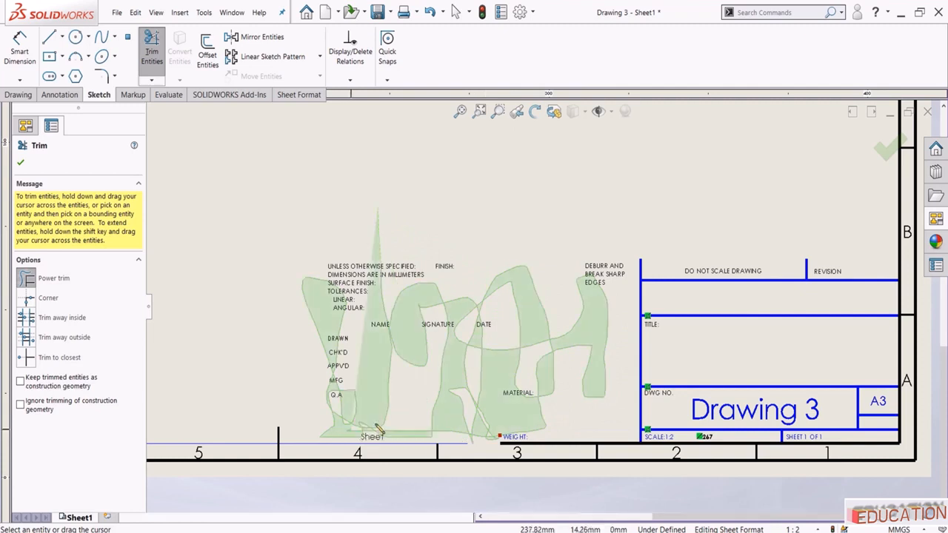
pyautogui.press('Escape')
# - Delete the leftover tolerance, finish, name, signature, date, approval, deburr and material notes beside the remaining title block
pyautogui.moveTo(518, 229)
pyautogui.mouseDown()
pyautogui.moveTo(348, 381)
pyautogui.moveTo(476, 366)
pyautogui.mouseUp()
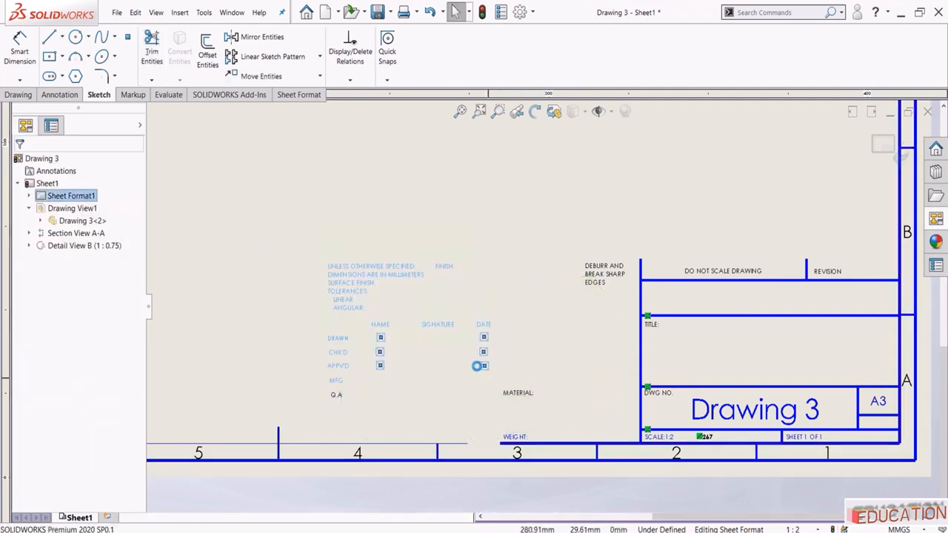
pyautogui.press('Delete')
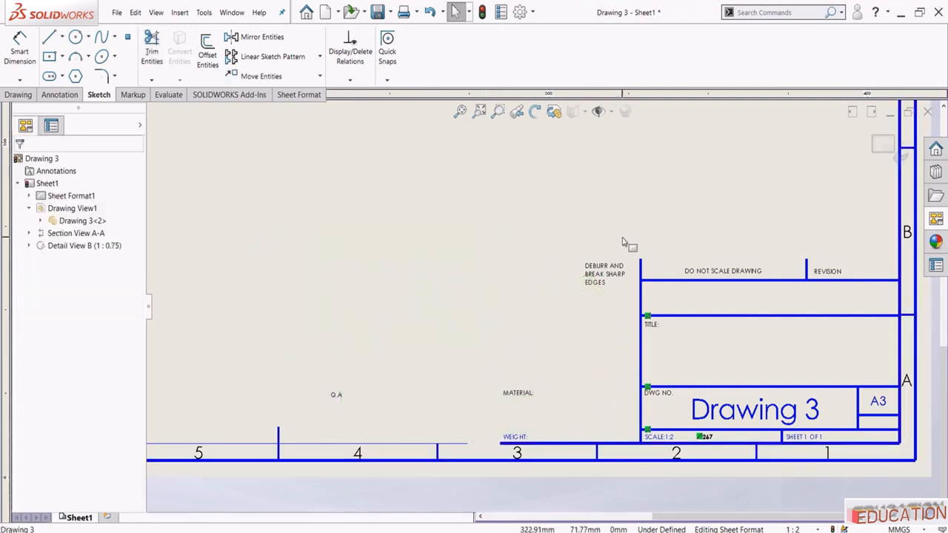
pyautogui.moveTo(622, 241)
pyautogui.mouseDown()
pyautogui.moveTo(265, 411)
pyautogui.moveTo(567, 402)
pyautogui.moveTo(633, 376)
pyautogui.mouseUp()
pyautogui.press('Delete')
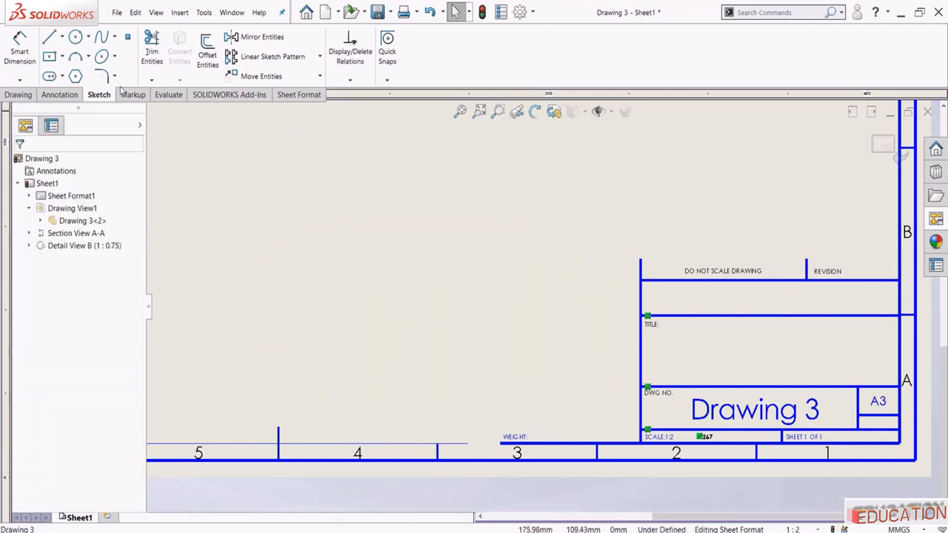
# - Draw a corner rectangle about 55 mm high beside the title block, from its upper-left corner down to the inner sheet border
pyautogui.click(63, 57)
pyautogui.click(74, 72)
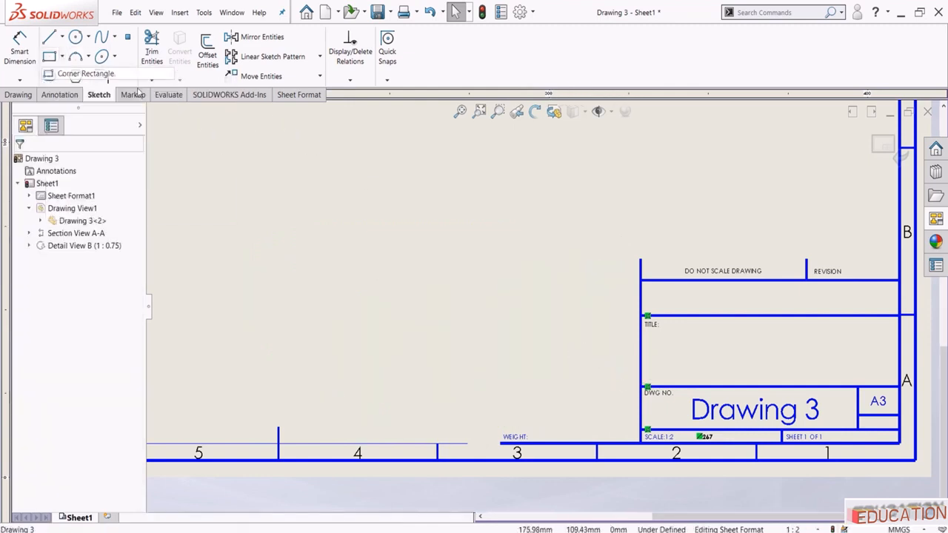
pyautogui.click(641, 260)
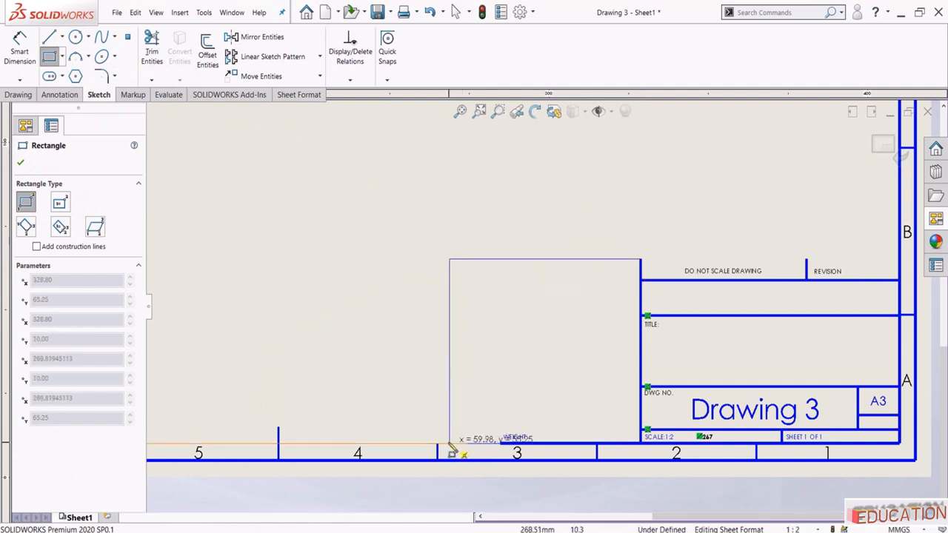
pyautogui.click(438, 444)
pyautogui.press('Escape')
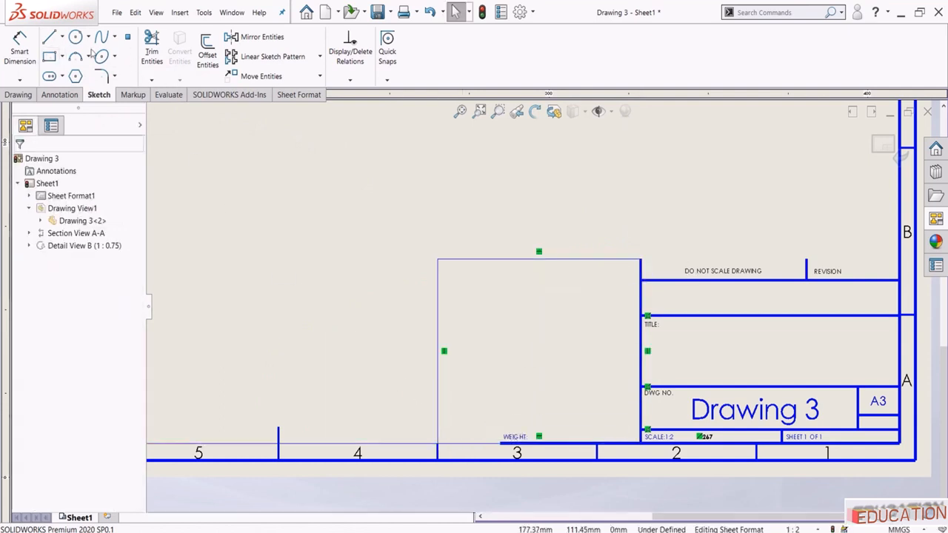
# - Draw a horizontal line across the middle of the new rectangle, from its outer side to the title block edge
pyautogui.click(53, 40)
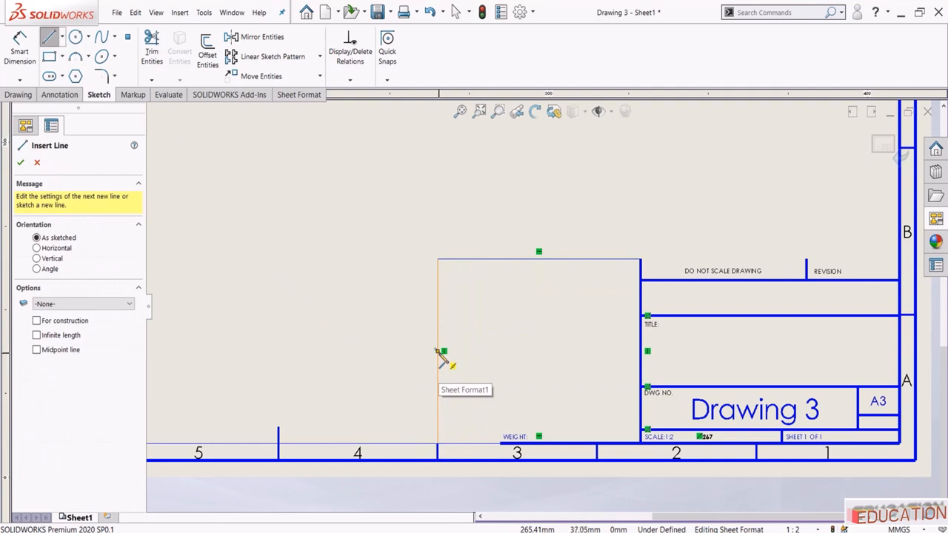
pyautogui.moveTo(442, 351); pyautogui.dragTo(640, 351)
pyautogui.press('Escape')
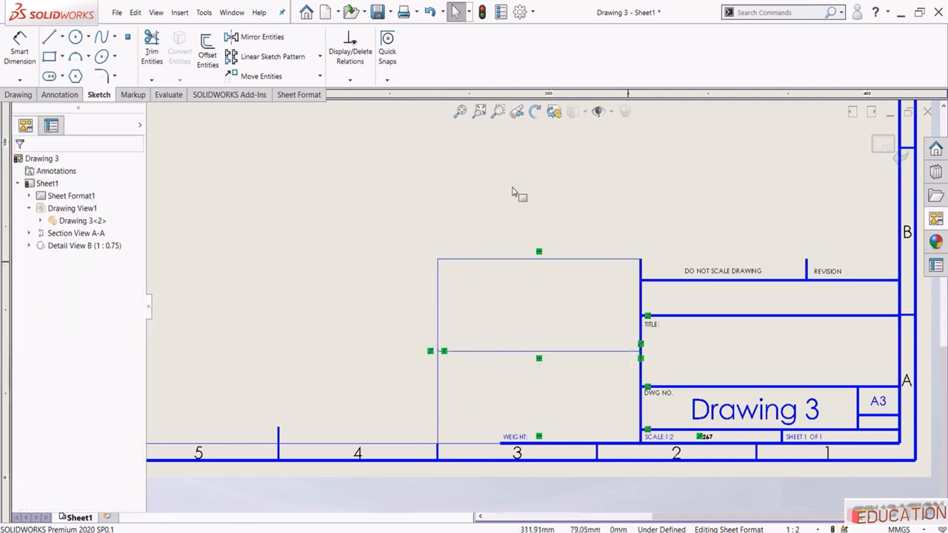
# - Close the top of the title block with a horizontal line about 81 mm long from its upper-left corner to the sheet border
pyautogui.click(50, 37)
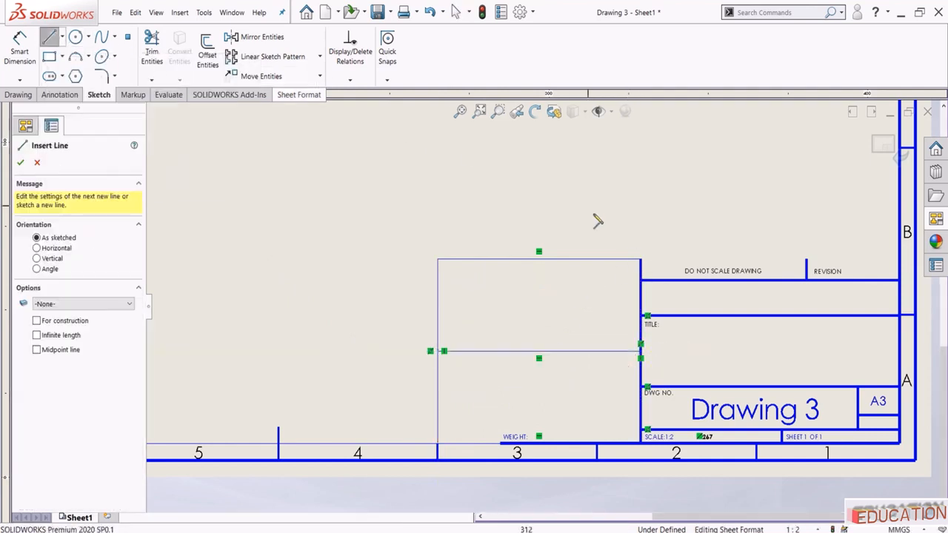
pyautogui.click(641, 259)
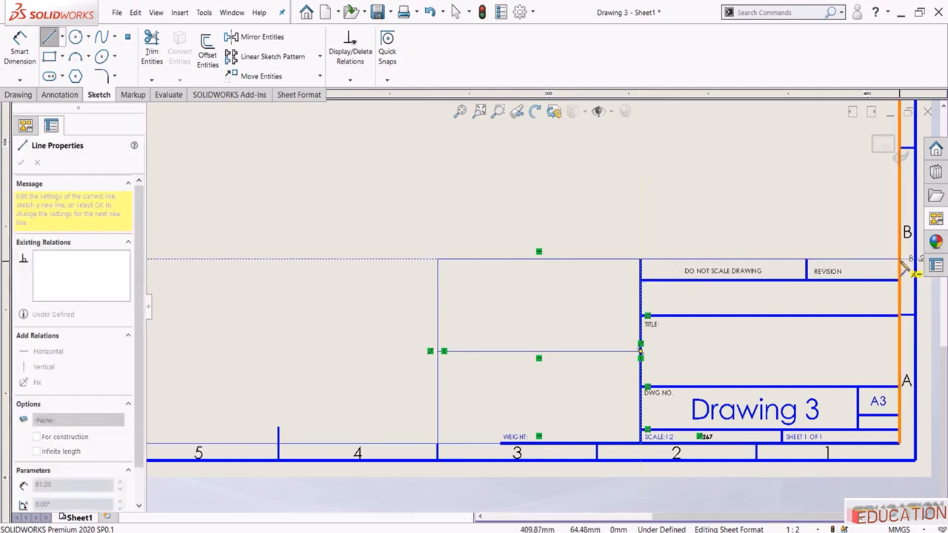
pyautogui.press('Escape')
pyautogui.scroll(-3, 576, 332)
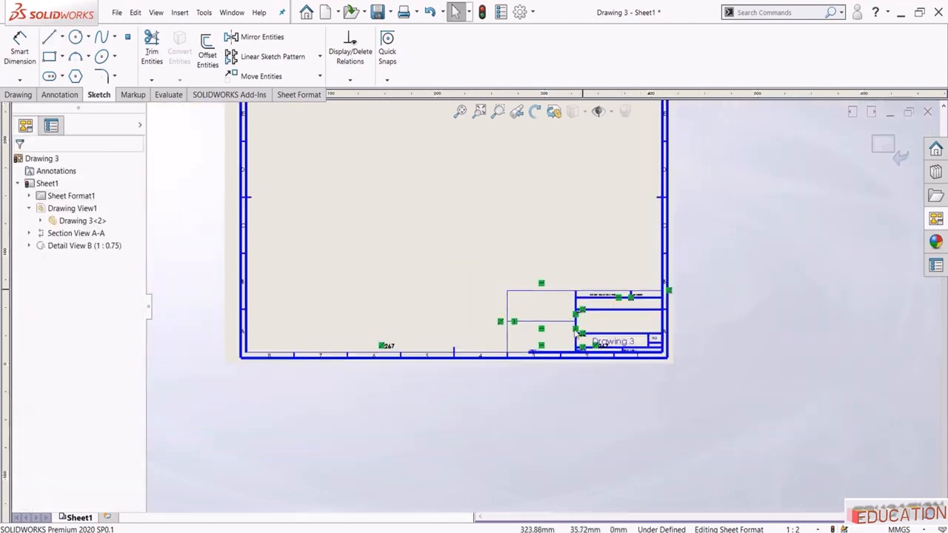
pyautogui.scroll(-1, 576, 331)
pyautogui.click(480, 111)
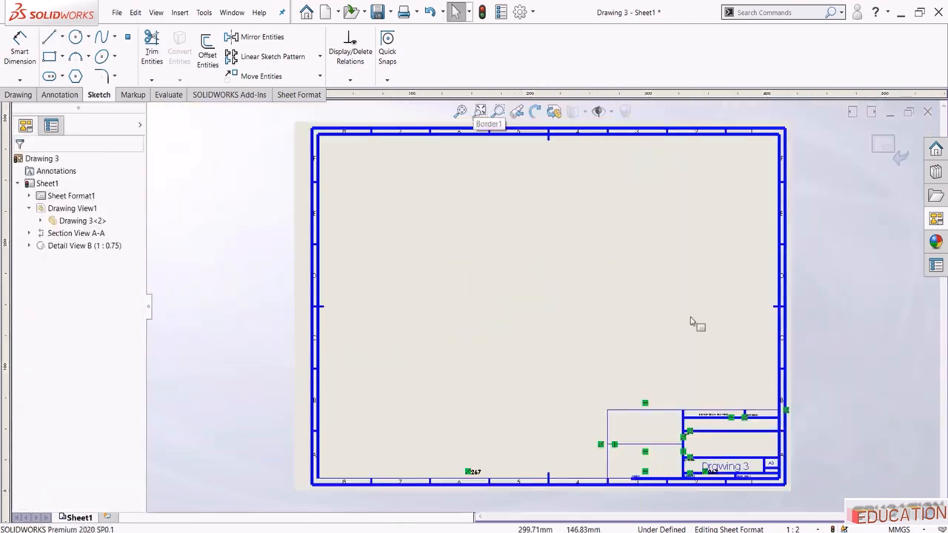
# - Exit sheet format editing and check the redrawn title block on the sheet
pyautogui.click(893, 150)
pyautogui.scroll(-4, 688, 412)
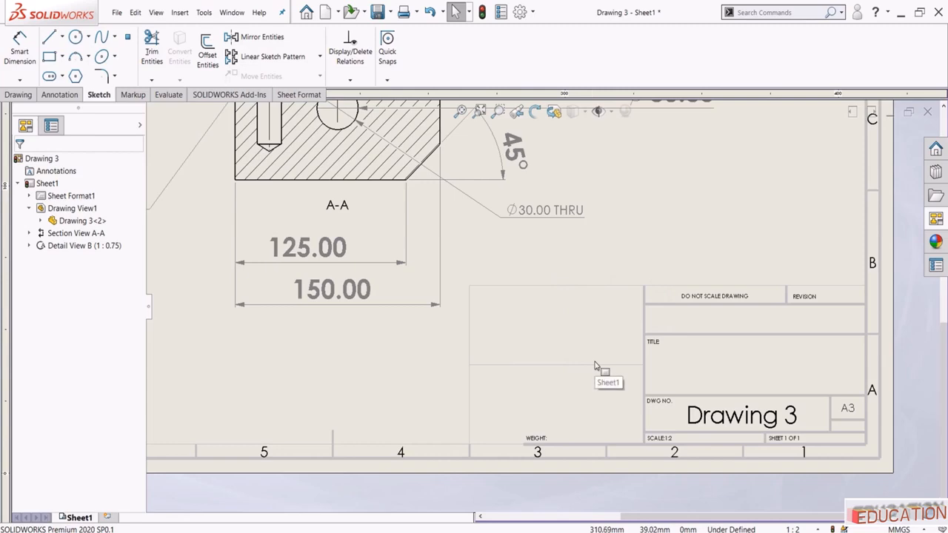
pyautogui.scroll(3, 600, 369)
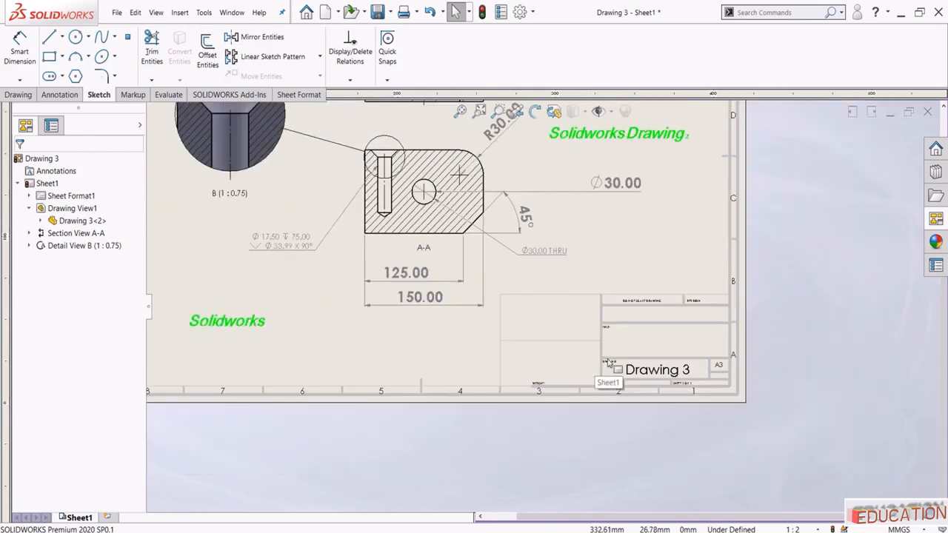
pyautogui.scroll(-2, 677, 328)
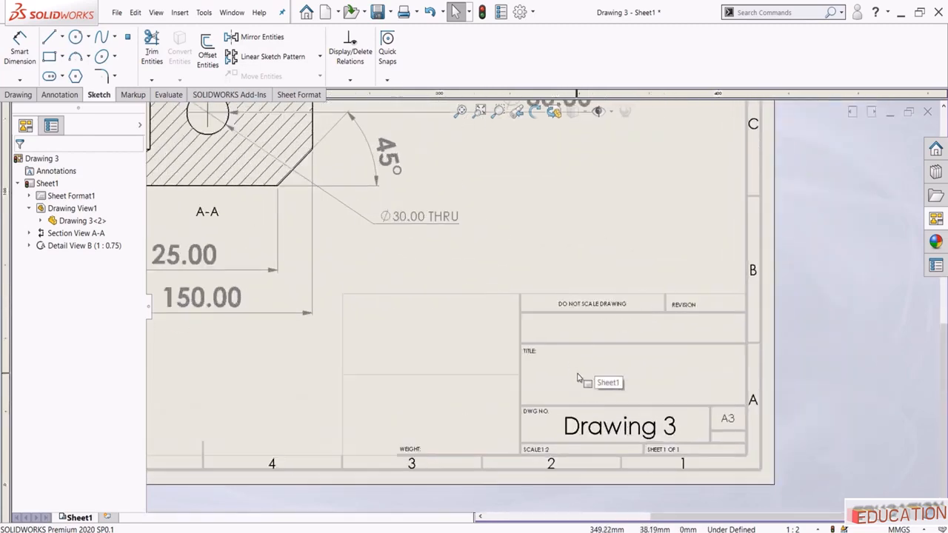
# - Add the note "Practice" in the title block's TITLE cell
pyautogui.click(59, 94)
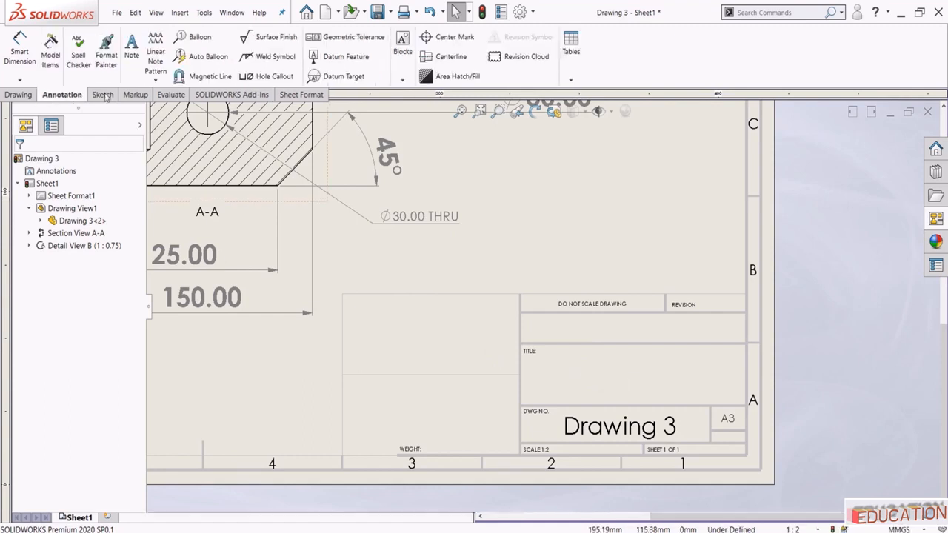
pyautogui.click(131, 46)
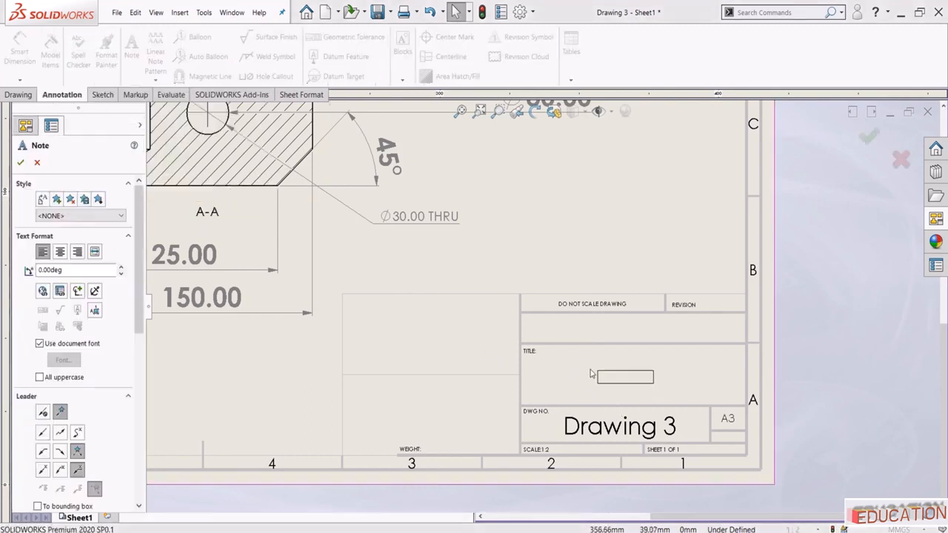
pyautogui.click(593, 381)
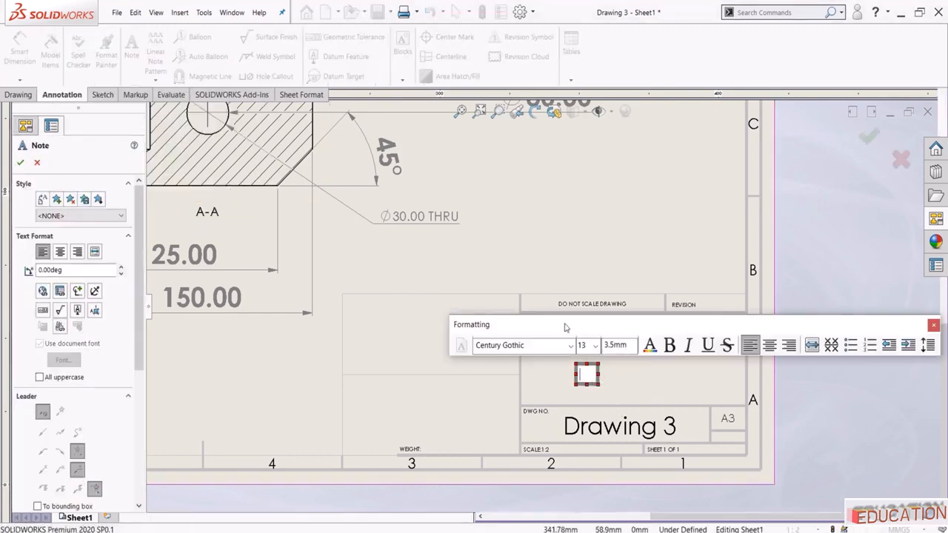
pyautogui.moveTo(565, 327); pyautogui.dragTo(606, 220)
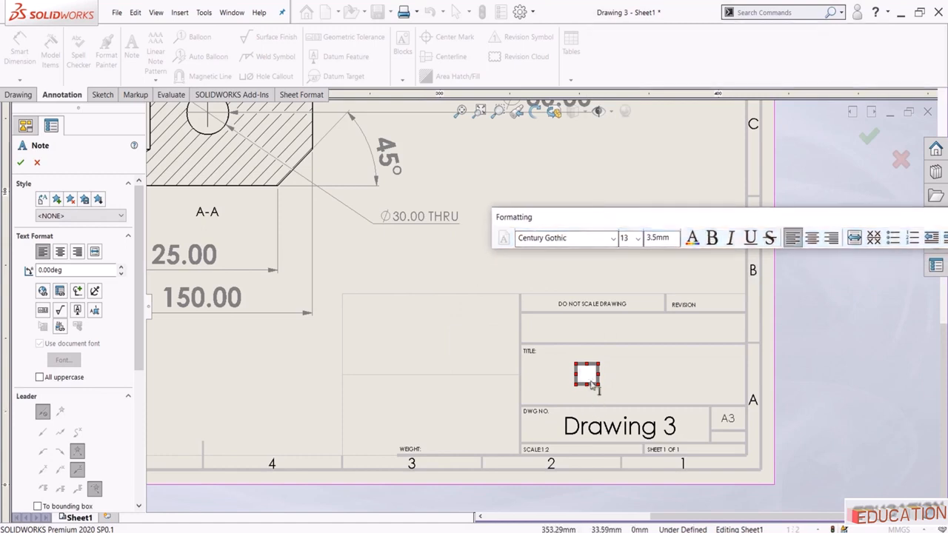
pyautogui.write('P')
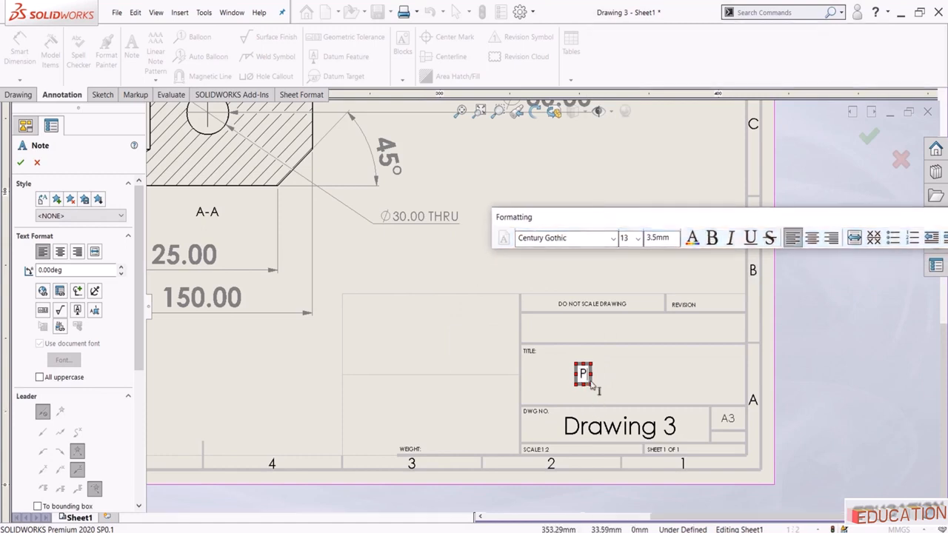
pyautogui.write('ractice')
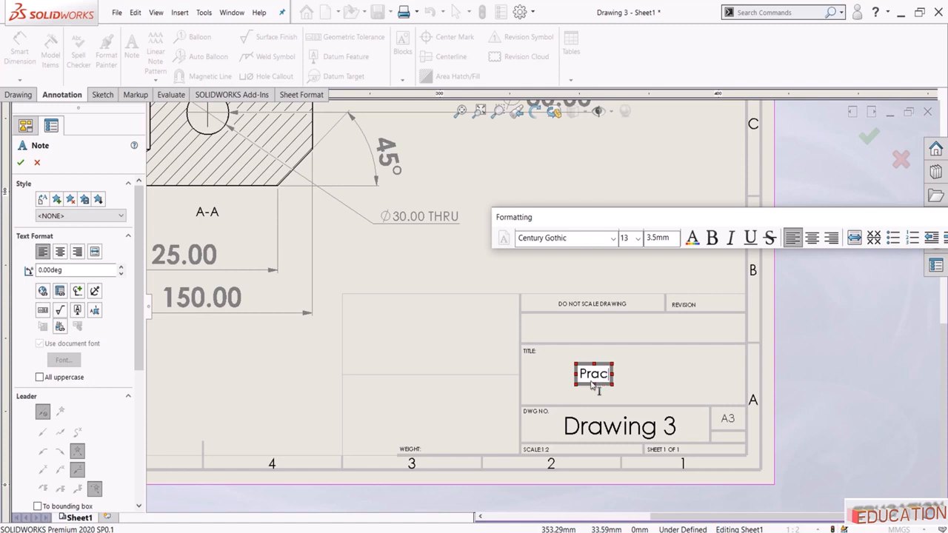
pyautogui.click(682, 383)
pyautogui.scroll(-2, 647, 362)
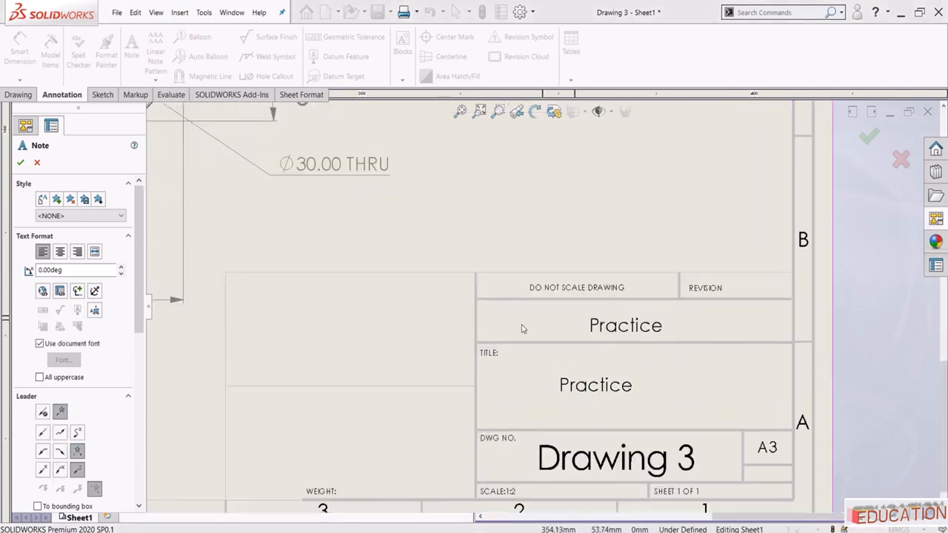
pyautogui.press('Escape')
# - Add a second sheet to the drawing
pyautogui.scroll(2, 519, 259)
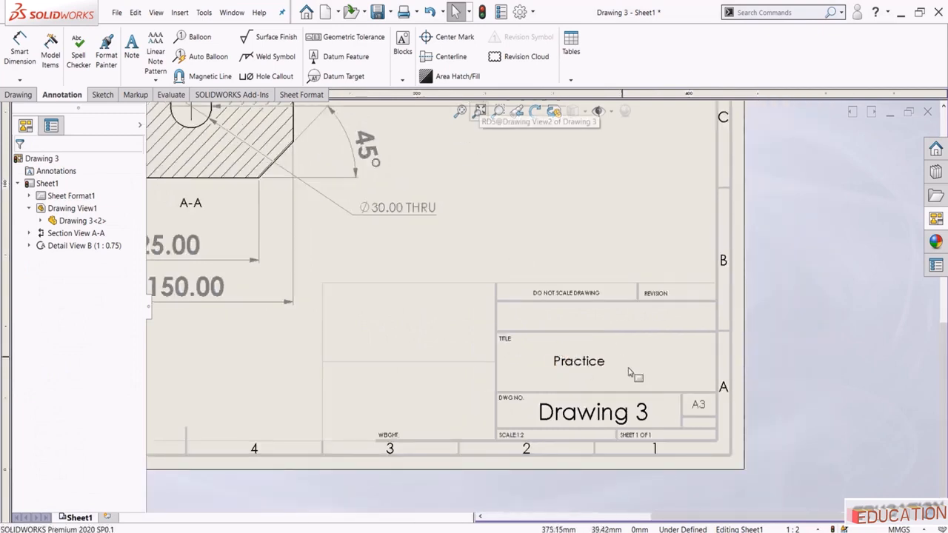
pyautogui.click(480, 112)
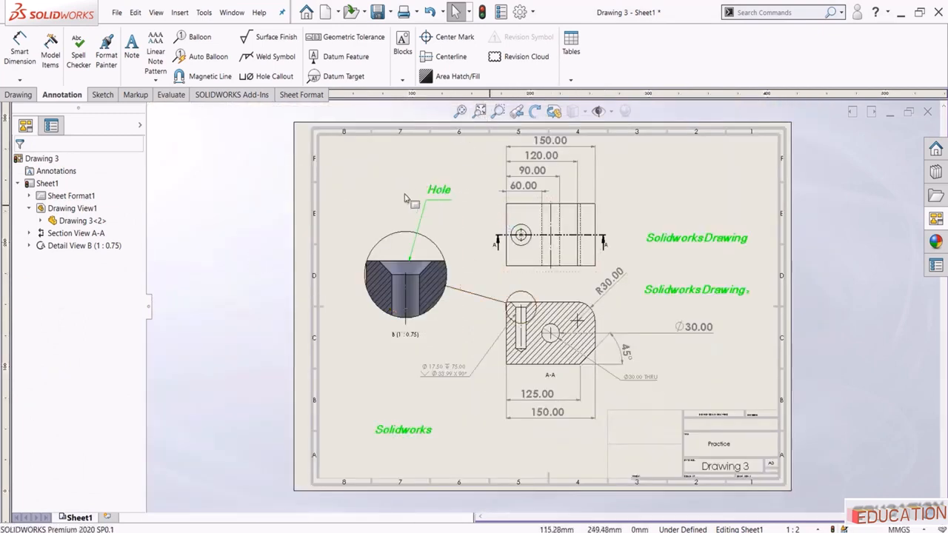
pyautogui.click(109, 518)
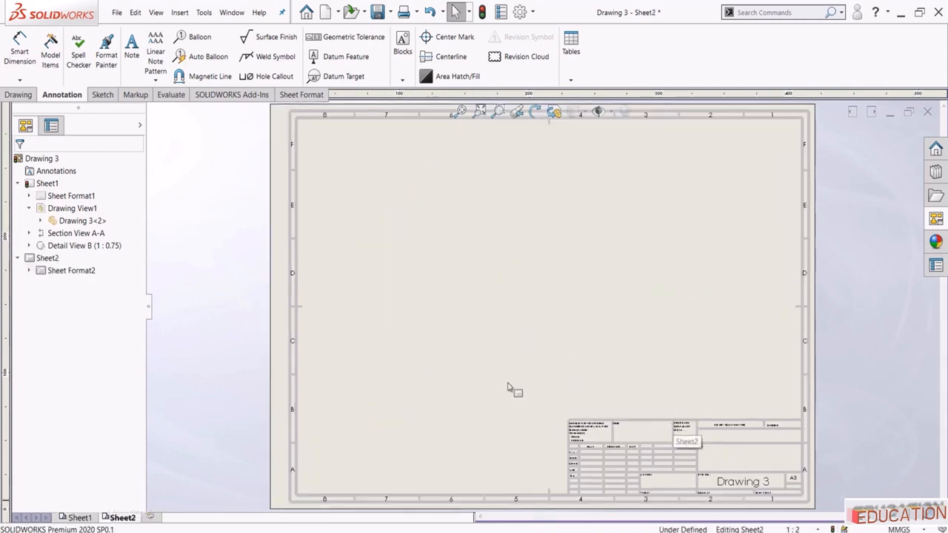
# - Load the part Flywheel.SLDPRT from New folder (17) as the source of views for the new sheet
pyautogui.click(933, 225)
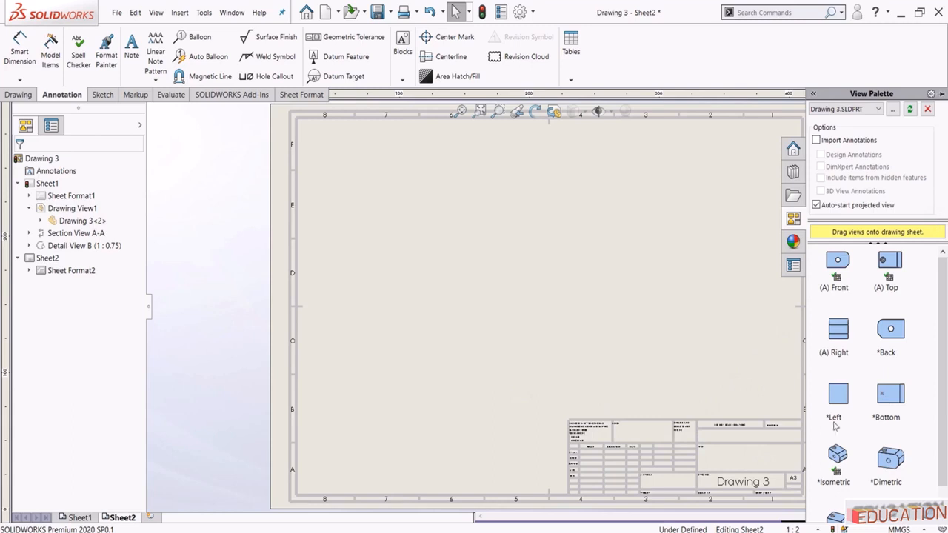
pyautogui.click(892, 109)
pyautogui.click(436, 268)
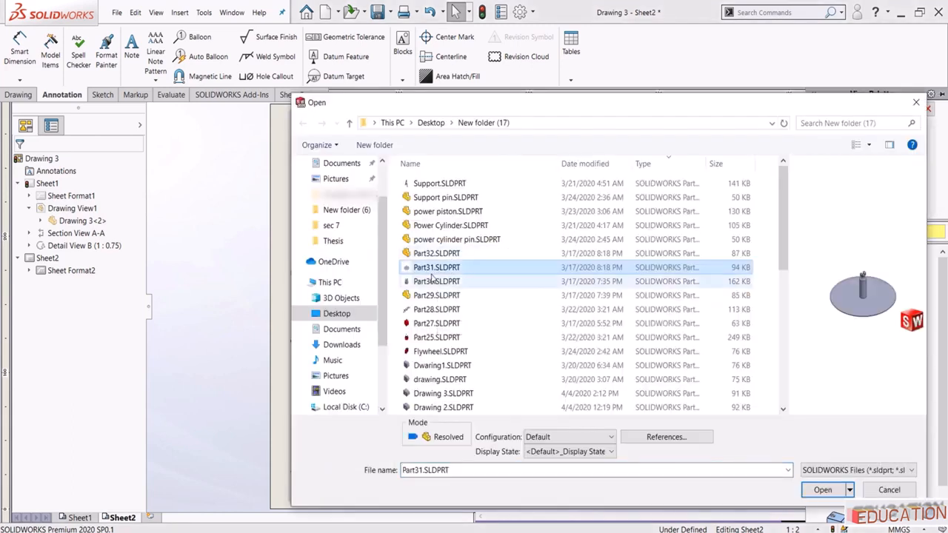
pyautogui.click(434, 323)
pyautogui.click(431, 337)
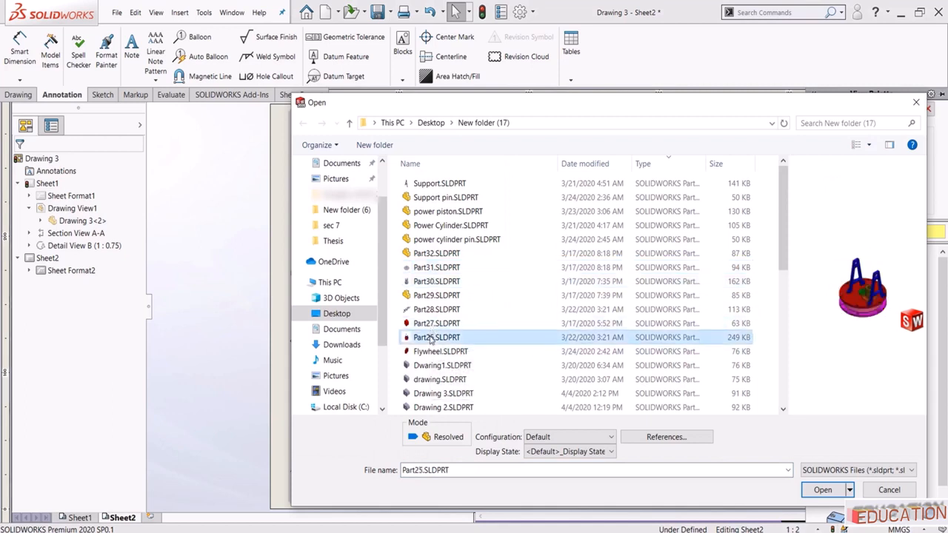
pyautogui.click(432, 352)
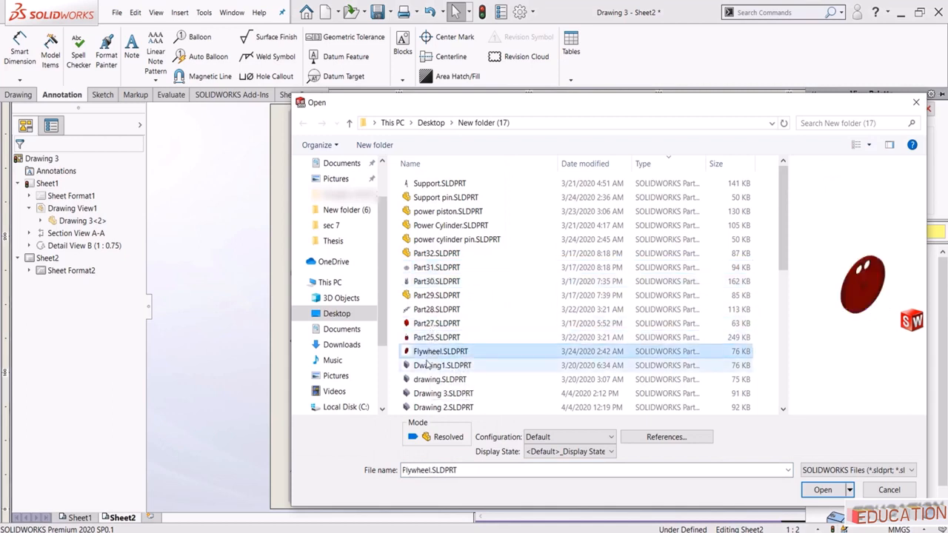
pyautogui.click(884, 494)
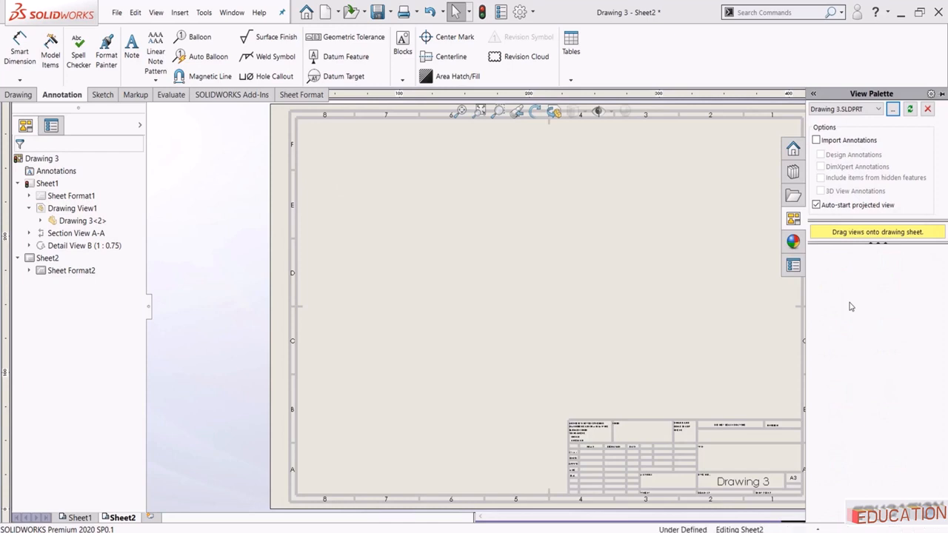
# - Place the flywheel's circular face view in the upper-left area of Sheet2, without projected views
pyautogui.moveTo(887, 281); pyautogui.dragTo(405, 221)
pyautogui.click(936, 219)
pyautogui.moveTo(838, 518); pyautogui.dragTo(645, 256)
pyautogui.press('Escape')
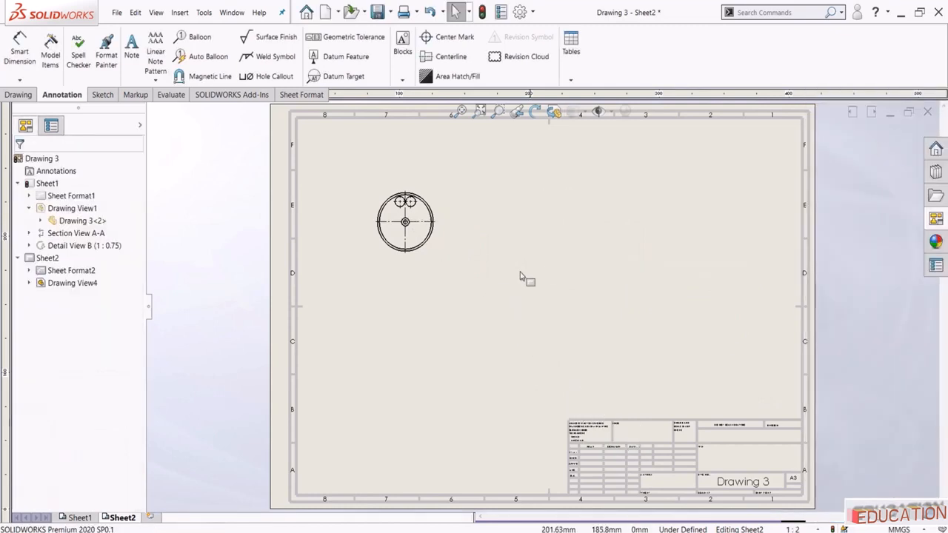
# - Place the flywheel's Dimetric view on the right side of Sheet2 and display it as Shaded With Edges
pyautogui.click(936, 219)
pyautogui.scroll(-1, 890, 447)
pyautogui.moveTo(892, 445); pyautogui.dragTo(711, 295)
pyautogui.scroll(-2, 712, 294)
pyautogui.click(709, 288)
pyautogui.click(85, 501)
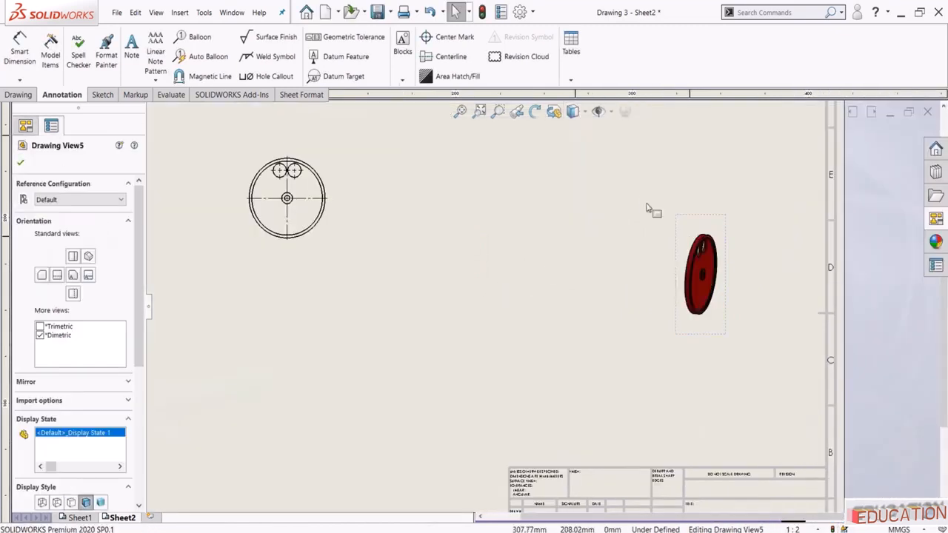
# - Rotate the shaded flywheel view with 3D Drawing View so that the face with the two holes turns toward the front
pyautogui.click(554, 111)
pyautogui.click(706, 231)
pyautogui.moveTo(705, 241); pyautogui.dragTo(667, 238)
pyautogui.click(684, 201)
pyautogui.click(77, 296)
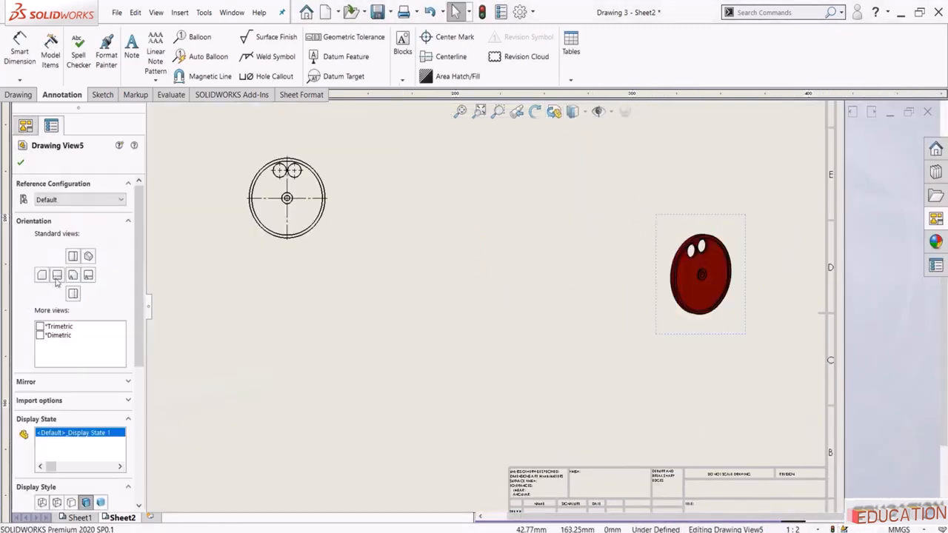
# - Give the shaded flywheel view a custom scale of 1:1
pyautogui.moveTo(141, 300); pyautogui.dragTo(87, 432)
pyautogui.click(65, 326)
pyautogui.write('1:')
pyautogui.press('Return')
pyautogui.scroll(3, 427, 315)
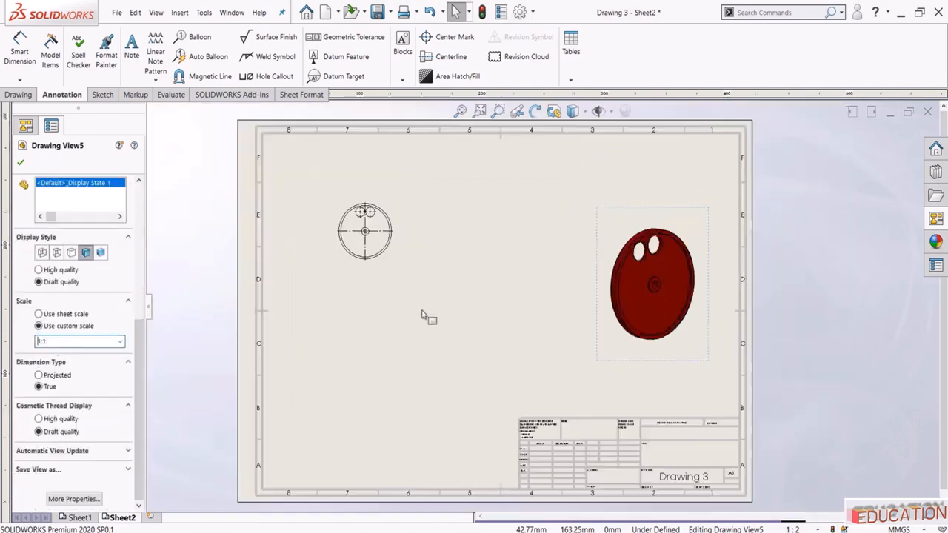
# - Move the shaded flywheel view closer to the middle of the sheet and save the drawing
pyautogui.moveTo(595, 220)
pyautogui.mouseDown()
pyautogui.moveTo(534, 222)
pyautogui.moveTo(544, 223)
pyautogui.mouseUp()
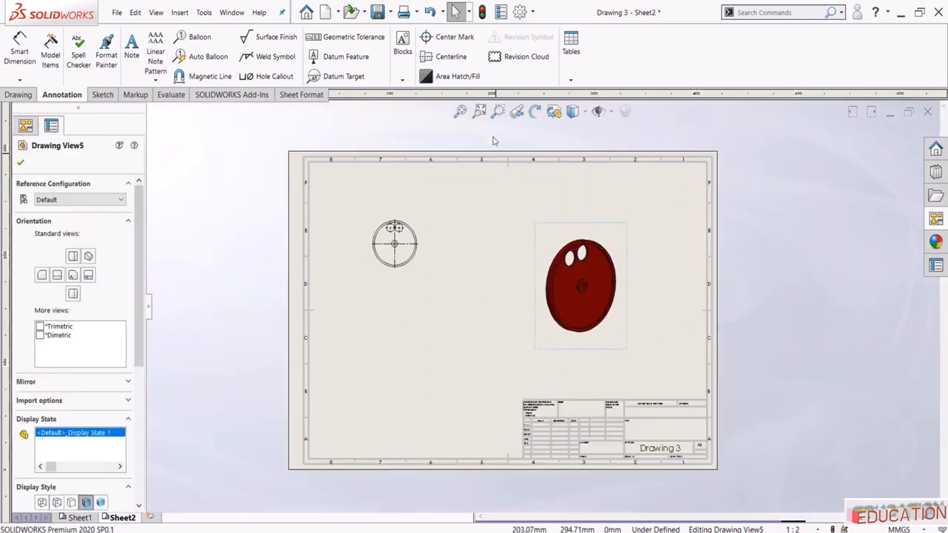
pyautogui.click(461, 111)
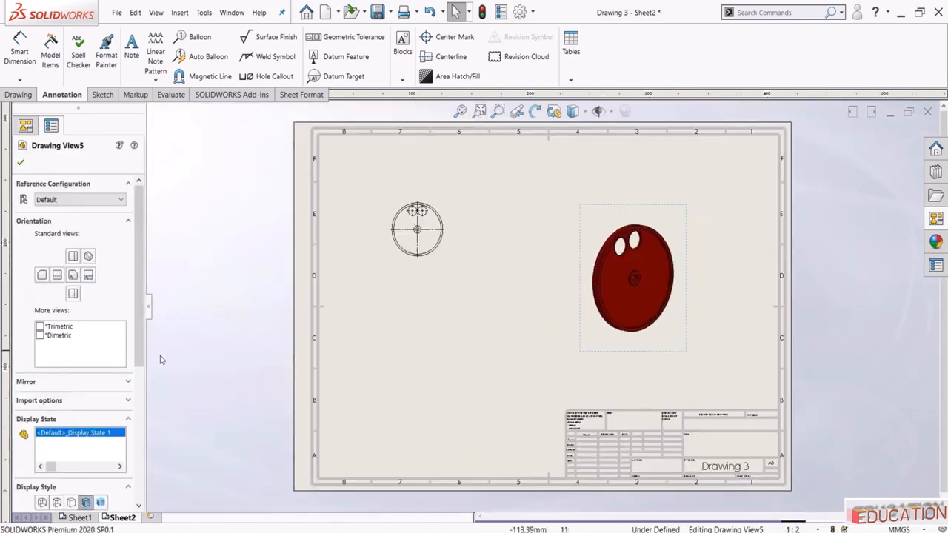
pyautogui.click(21, 161)
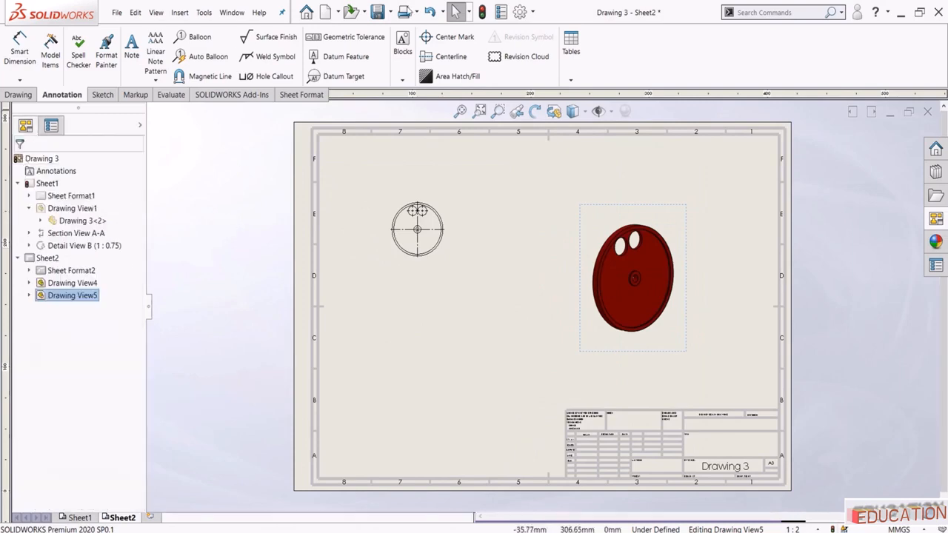
pyautogui.click(377, 12)
pyautogui.click(422, 251)
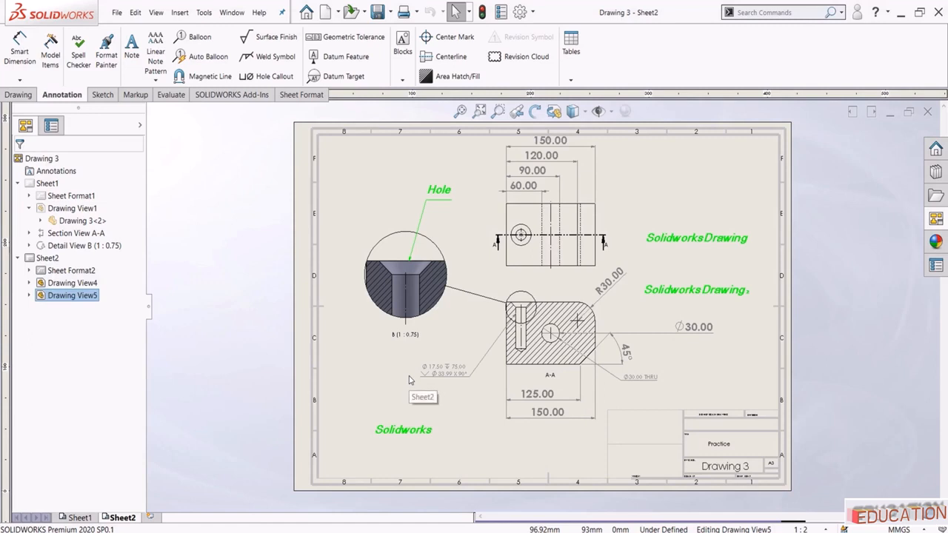
# - Switch to the Drawing 3 part and open the base sketch of Boss-Extrude1 for editing
pyautogui.scroll(-2, 652, 148)
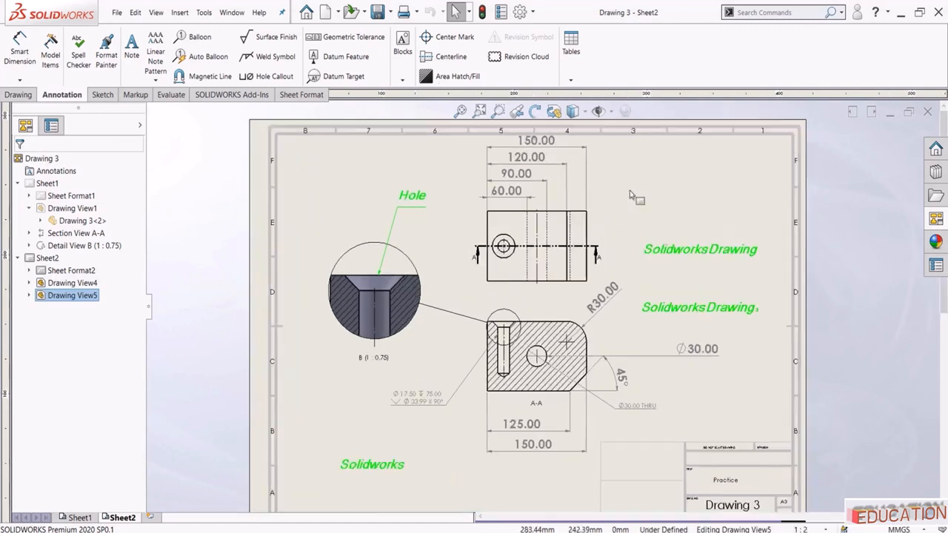
pyautogui.scroll(-1, 539, 145)
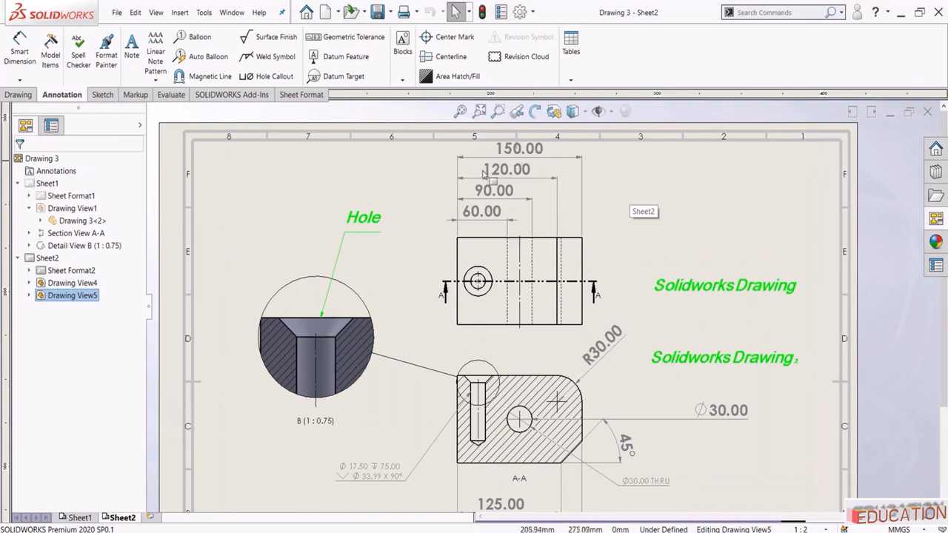
pyautogui.click(232, 11)
pyautogui.click(261, 120)
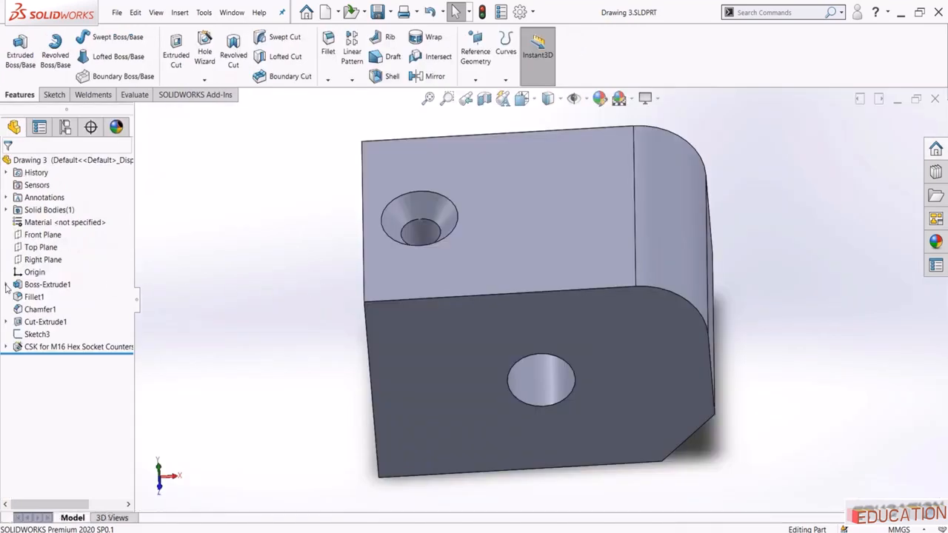
pyautogui.click(6, 284)
pyautogui.click(37, 297)
pyautogui.click(46, 266)
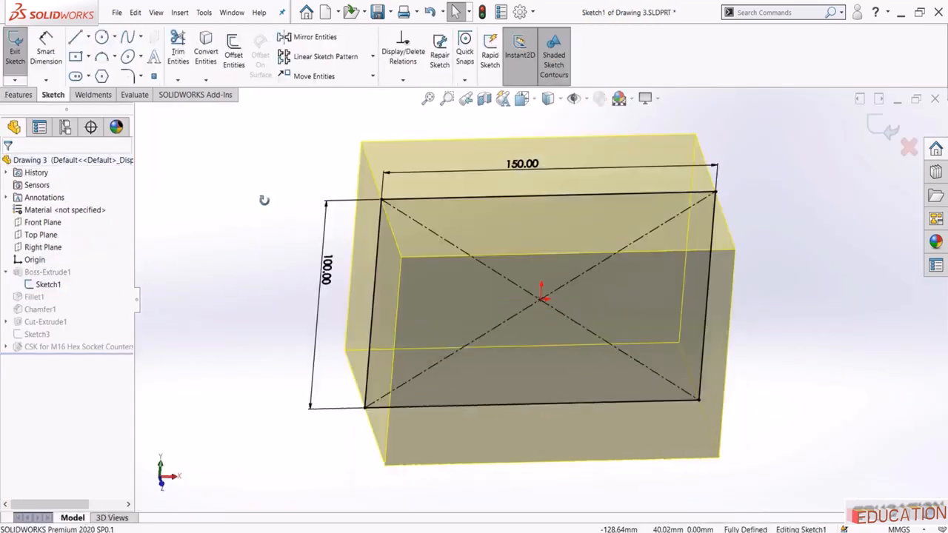
# - Set the sketch rectangle's horizontal dimension to 125 mm and exit the sketch
pyautogui.click(533, 149)
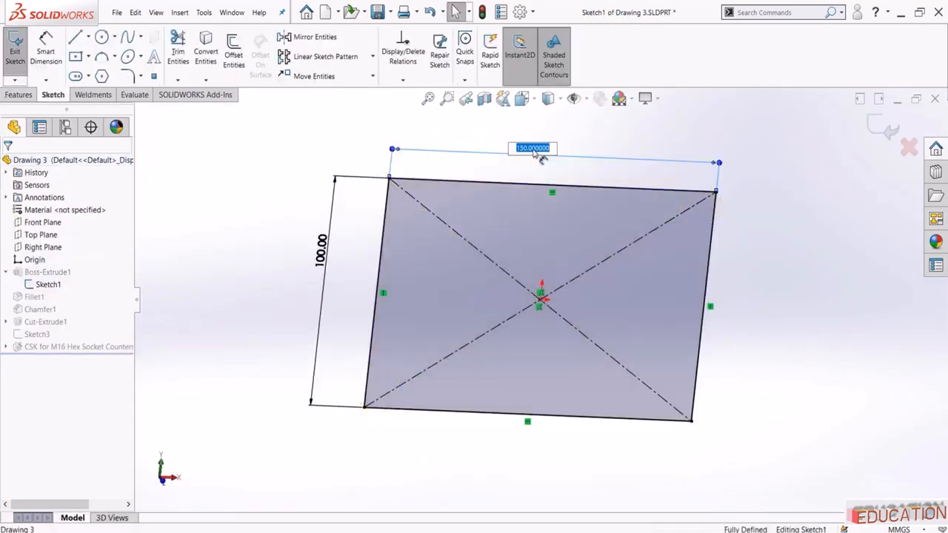
pyautogui.write('125')
pyautogui.press('Return')
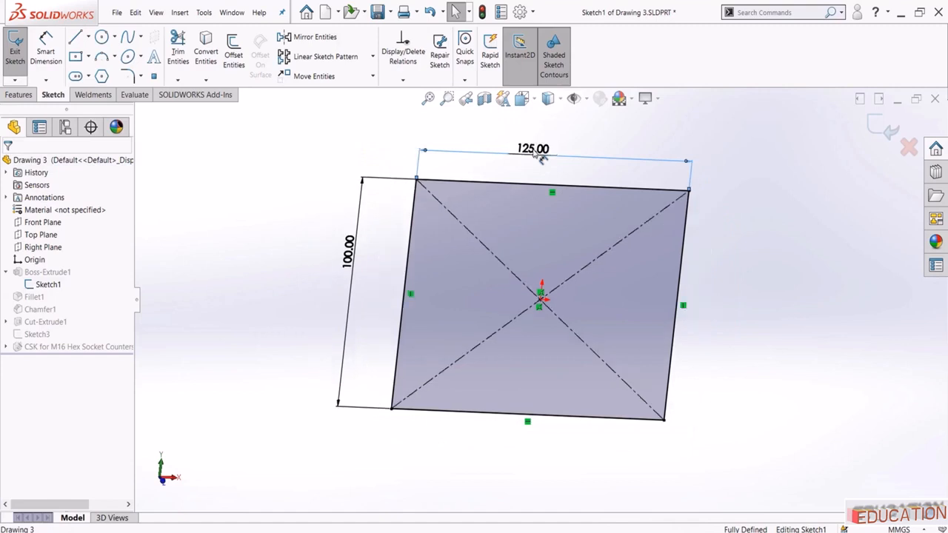
pyautogui.click(876, 130)
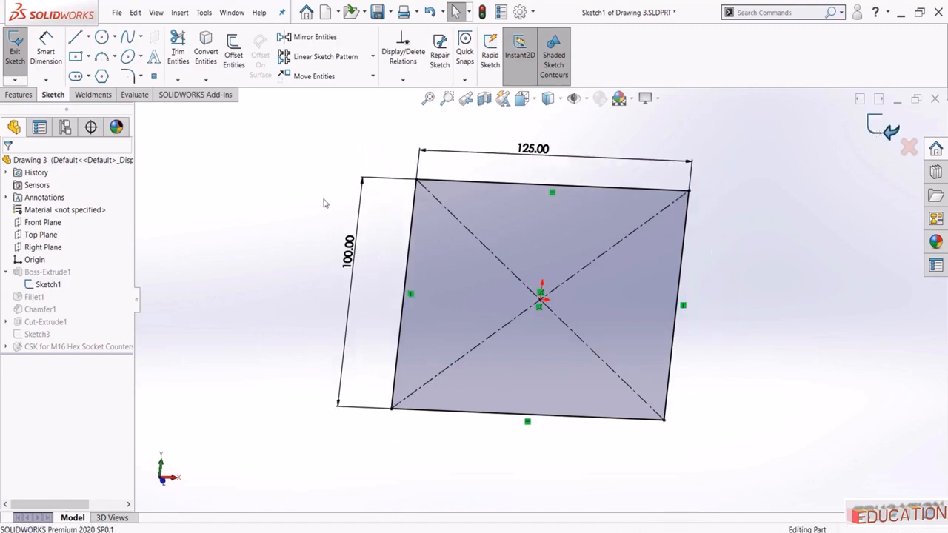
# - Return to the drawing and refresh the View Palette for Flywheel.SLDPRT
pyautogui.click(232, 13)
pyautogui.click(255, 143)
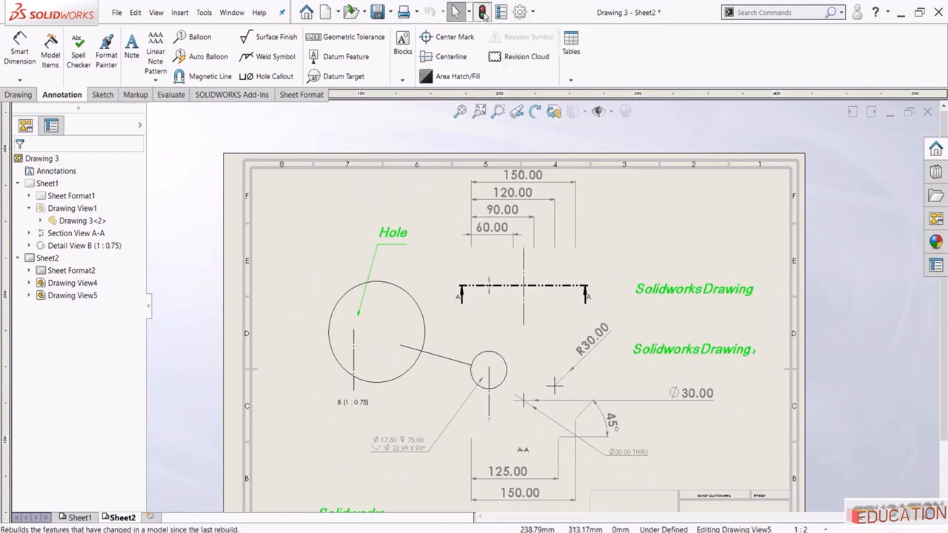
pyautogui.click(935, 218)
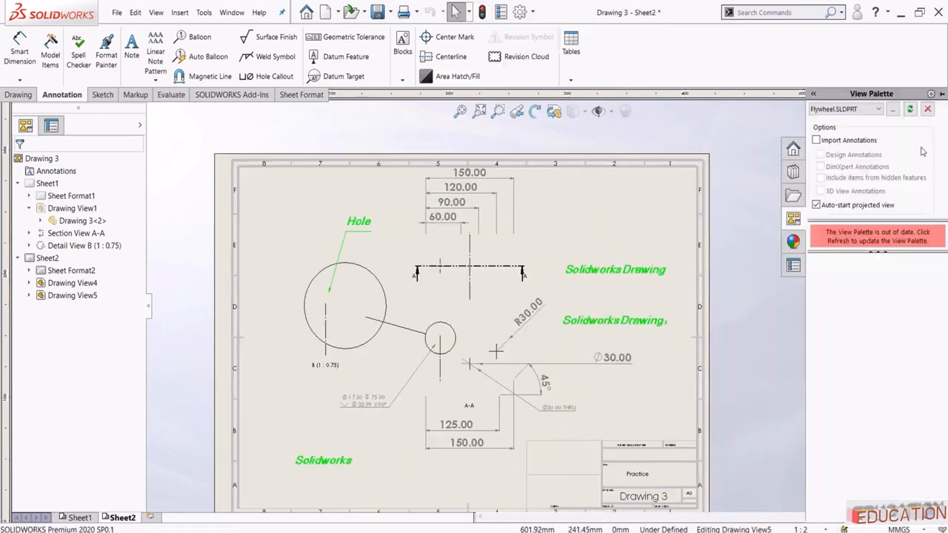
pyautogui.click(910, 109)
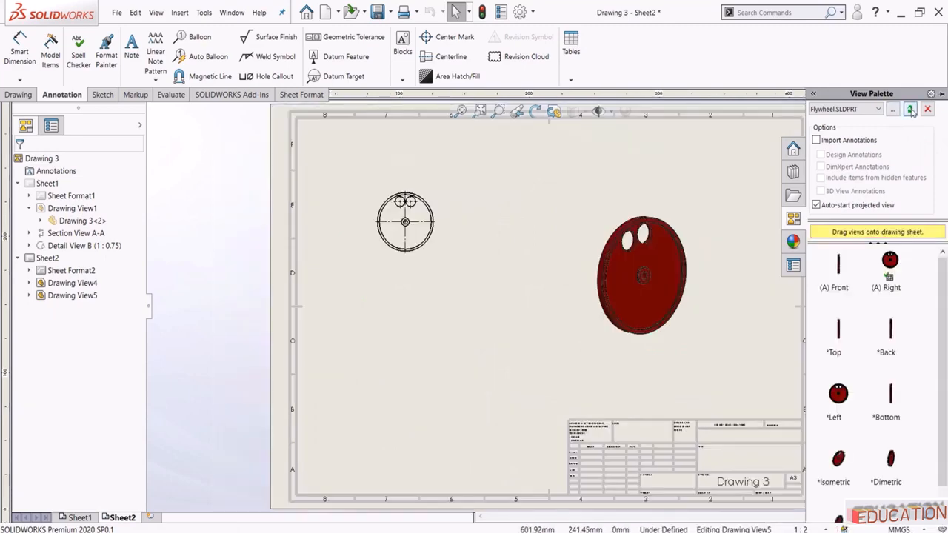
# - Show Sheet1 and examine the part views' dimensions after the width change
pyautogui.click(80, 517)
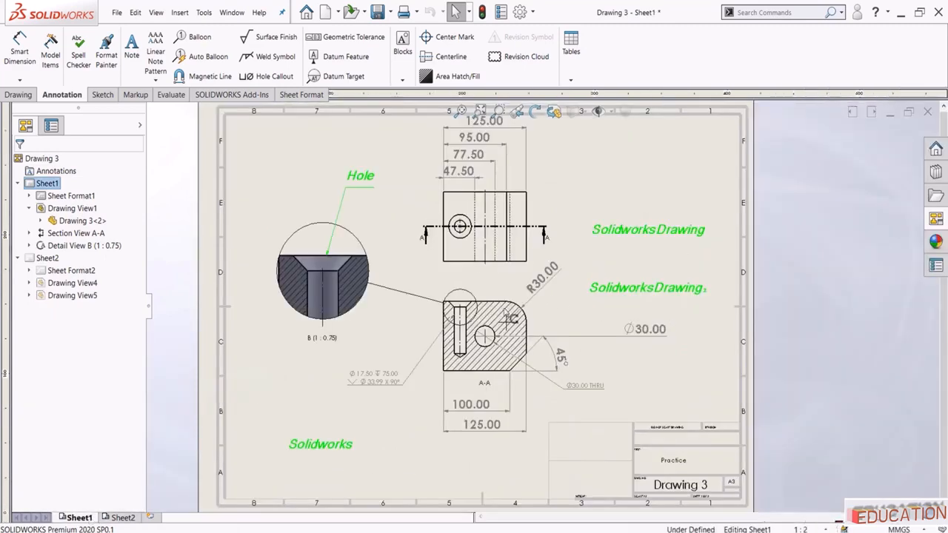
pyautogui.scroll(-1, 548, 194)
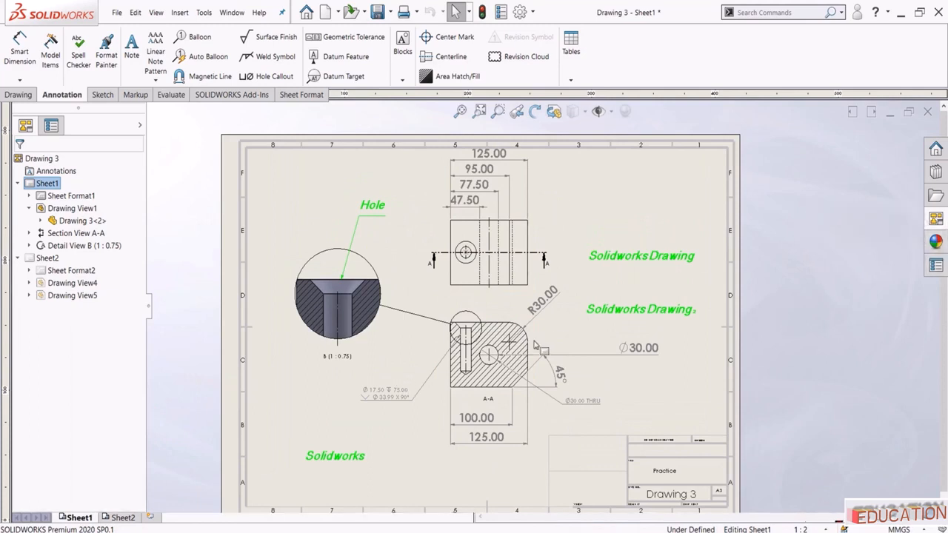
pyautogui.scroll(-4, 495, 211)
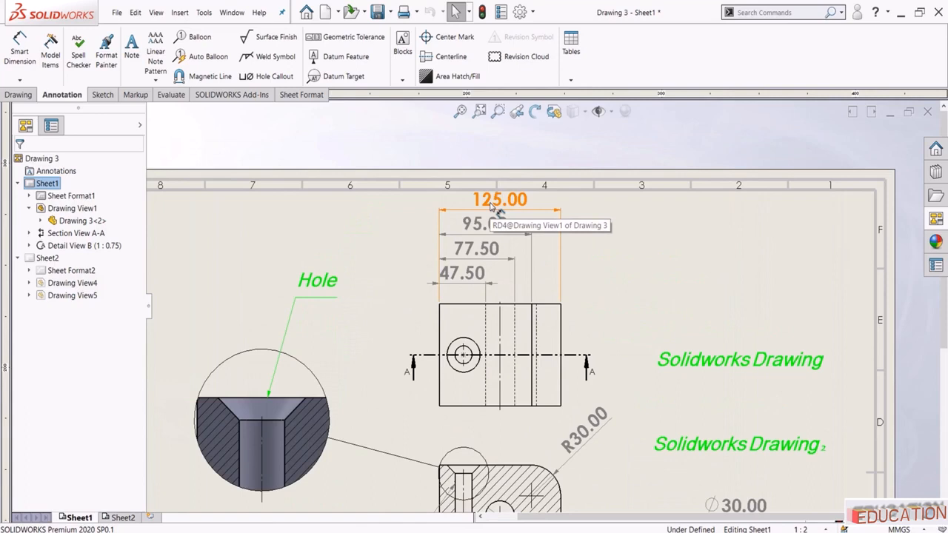
pyautogui.scroll(5, 494, 211)
pyautogui.click(480, 111)
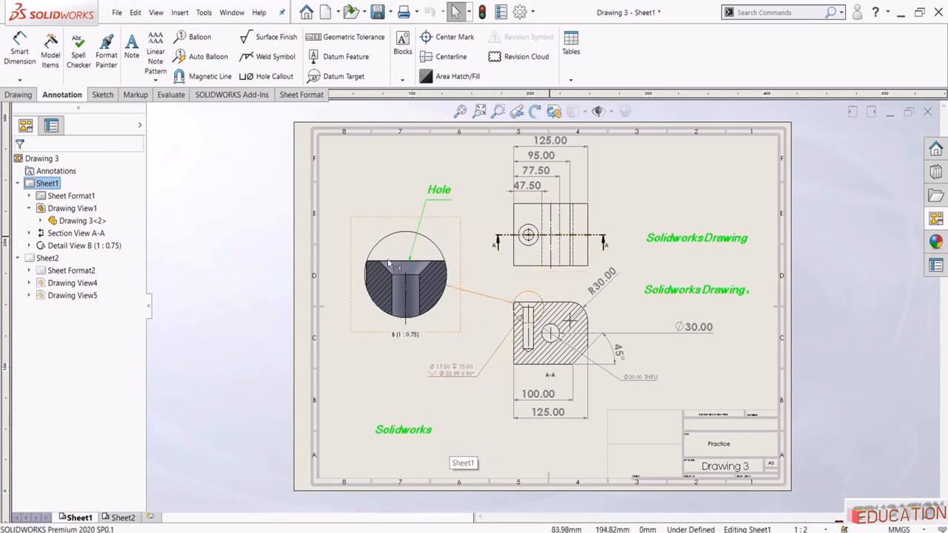
# - Delete both "Solidworks Drawing" notes, the "Solidworks" note and the "Hole" note from Sheet1, and save the drawing with its views updated
pyautogui.moveTo(486, 373); pyautogui.dragTo(404, 150)
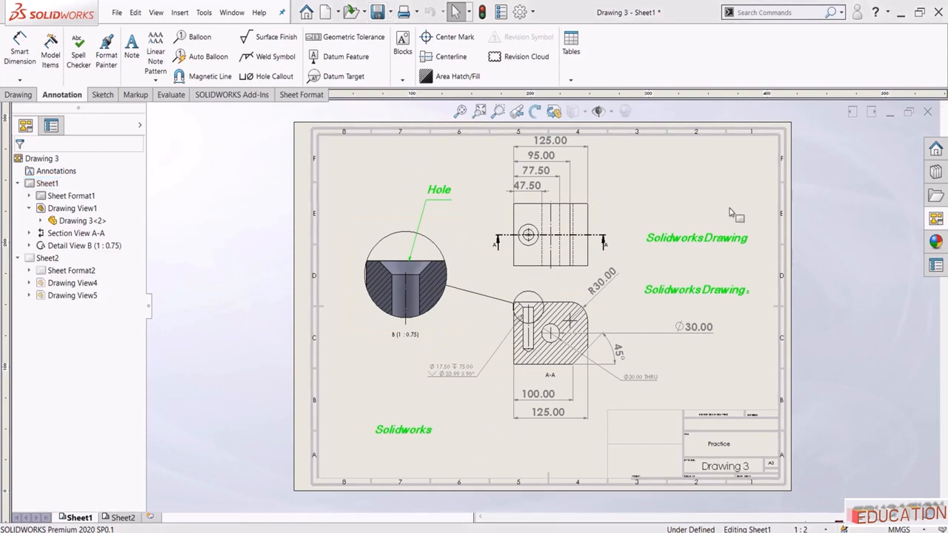
pyautogui.moveTo(728, 209)
pyautogui.mouseDown()
pyautogui.moveTo(677, 257)
pyautogui.moveTo(730, 255)
pyautogui.mouseUp()
pyautogui.press('Delete')
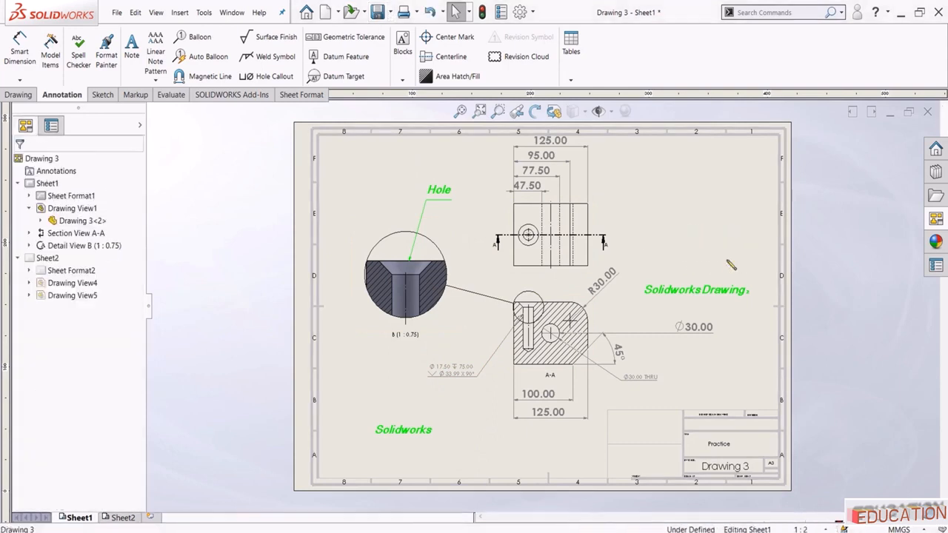
pyautogui.moveTo(668, 268)
pyautogui.mouseDown()
pyautogui.moveTo(740, 313)
pyautogui.moveTo(728, 308)
pyautogui.mouseUp()
pyautogui.press('Delete')
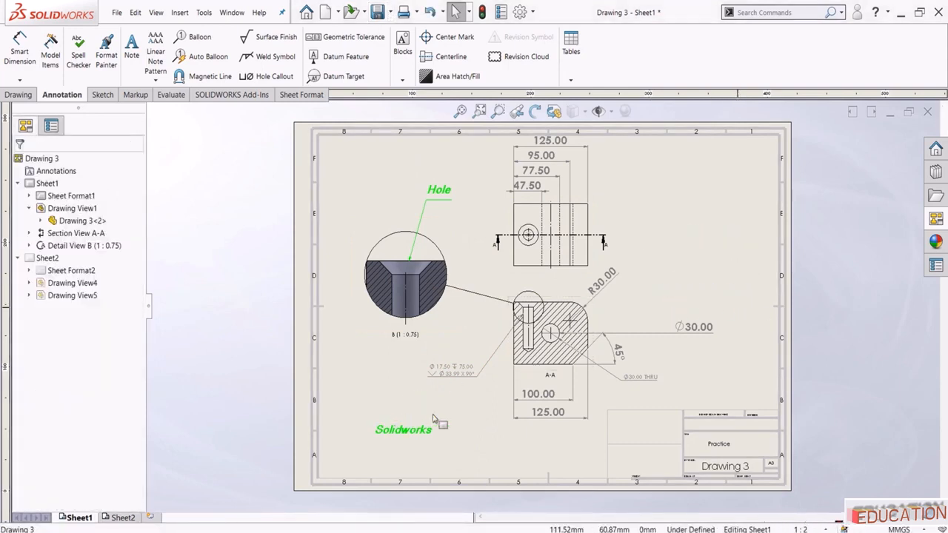
pyautogui.moveTo(430, 415)
pyautogui.mouseDown()
pyautogui.moveTo(444, 452)
pyautogui.moveTo(460, 430)
pyautogui.mouseUp()
pyautogui.click(428, 262)
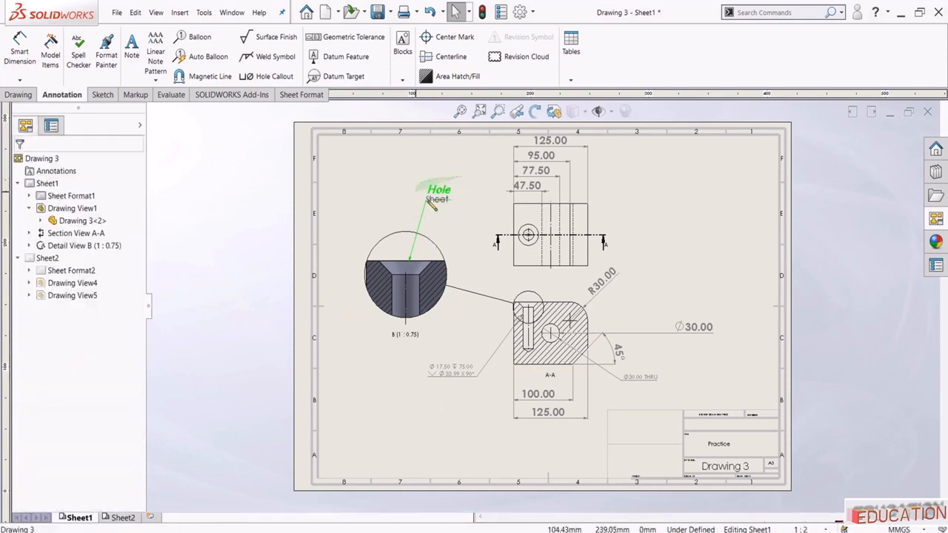
pyautogui.press('Delete')
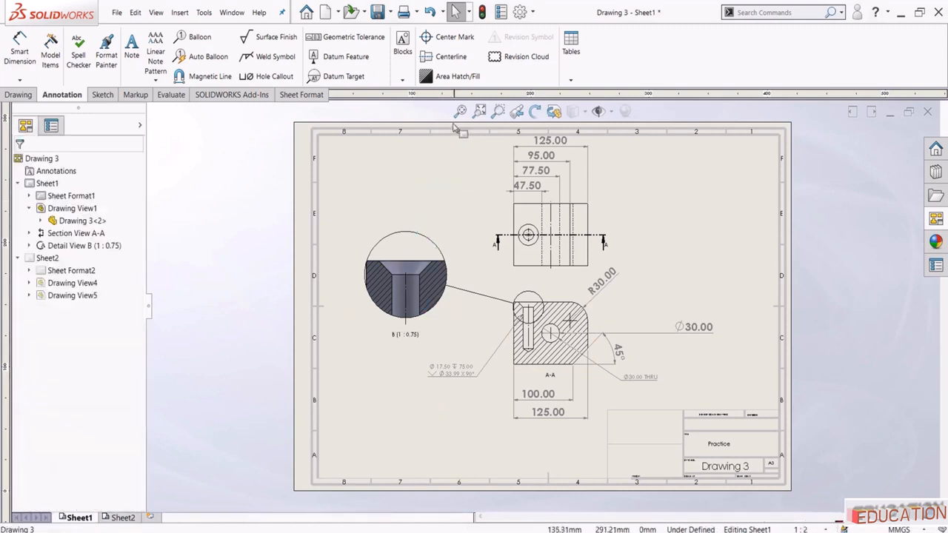
pyautogui.click(378, 13)
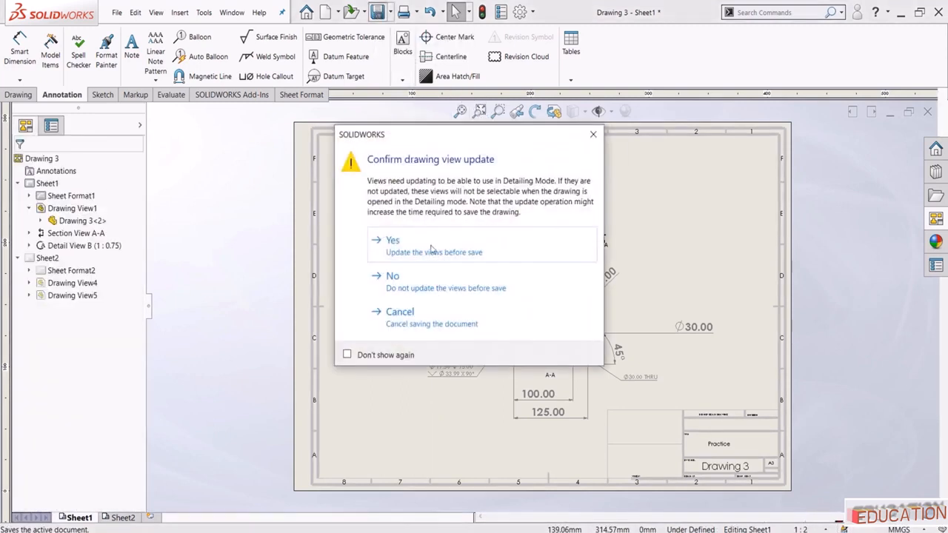
pyautogui.click(433, 245)
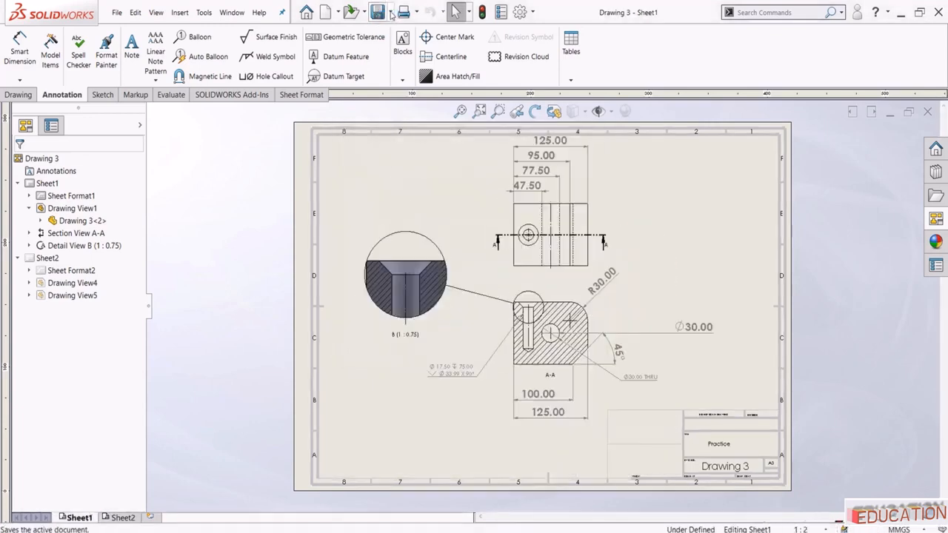
# - Export Sheet1 and Sheet2 to Drawing 3.pdf, replacing the existing file, and look through both pages of the PDF
pyautogui.click(390, 13)
pyautogui.click(398, 42)
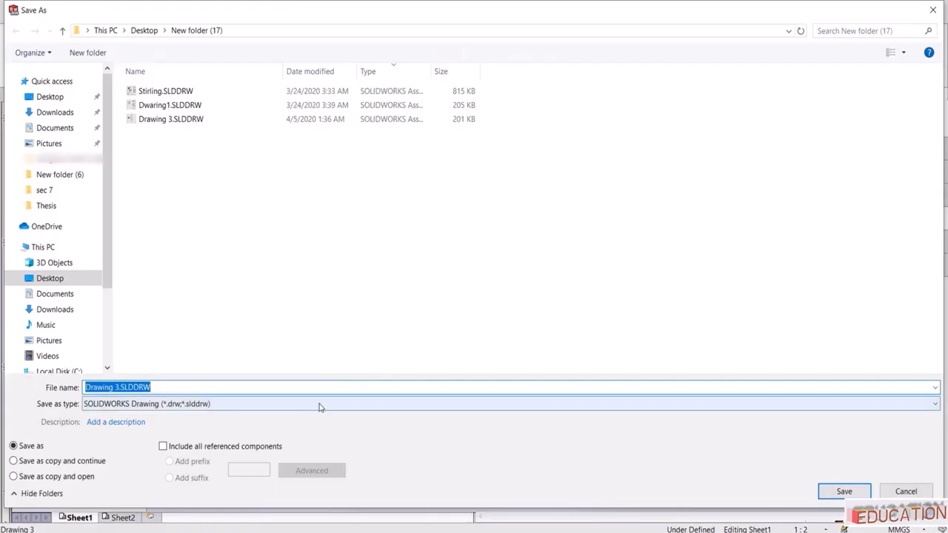
pyautogui.click(319, 404)
pyautogui.click(151, 448)
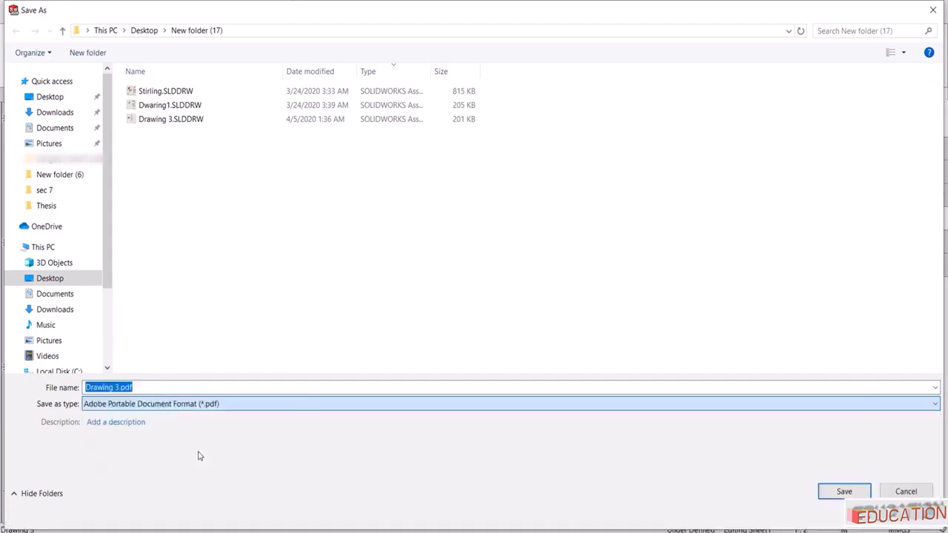
pyautogui.click(839, 513)
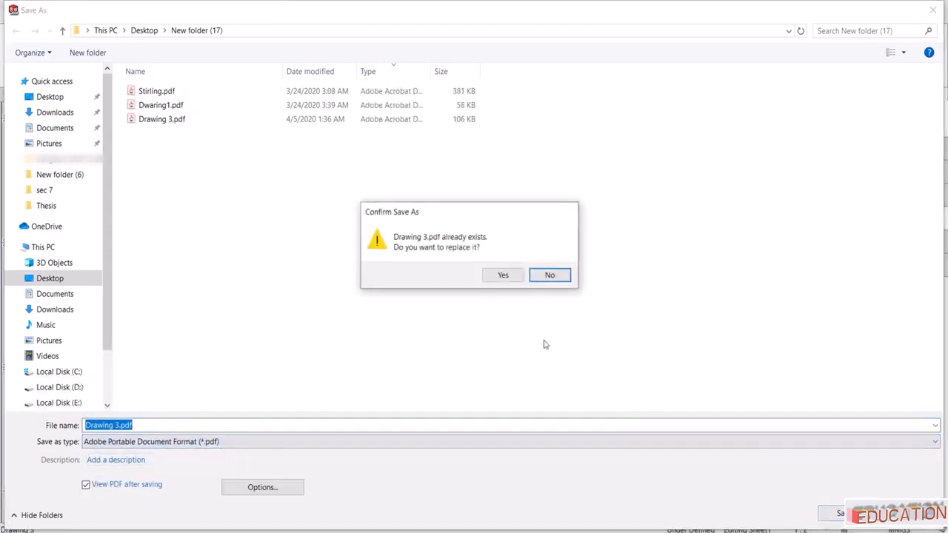
pyautogui.click(498, 276)
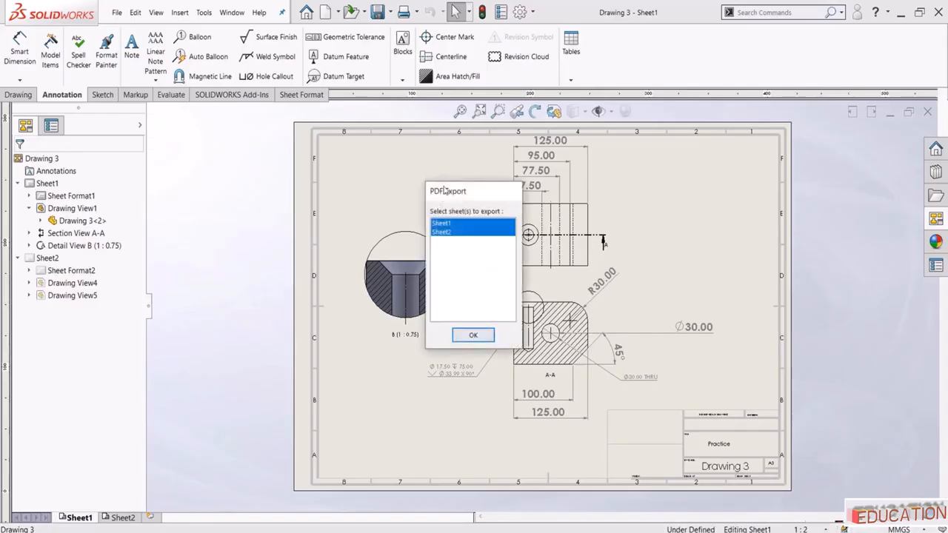
pyautogui.moveTo(444, 190)
pyautogui.mouseDown()
pyautogui.moveTo(156, 182)
pyautogui.moveTo(204, 180)
pyautogui.mouseUp()
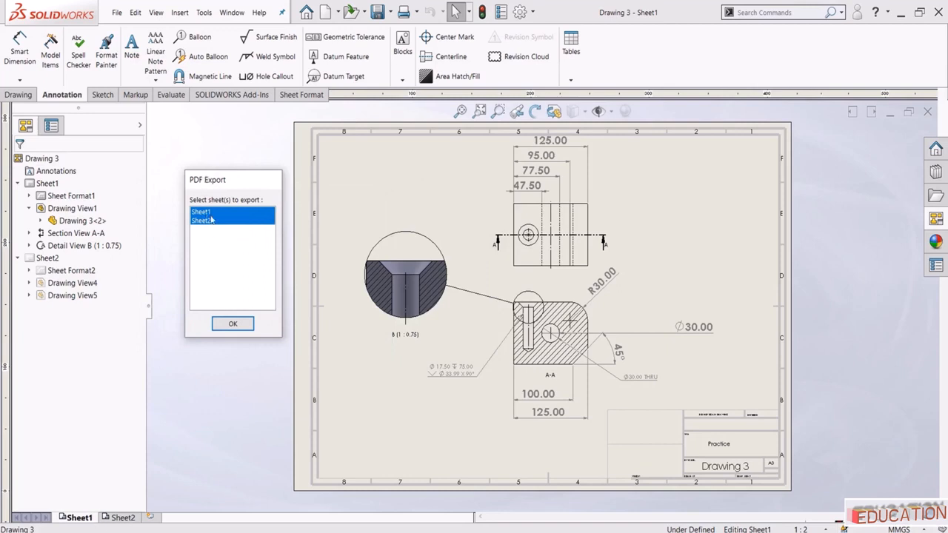
pyautogui.click(240, 328)
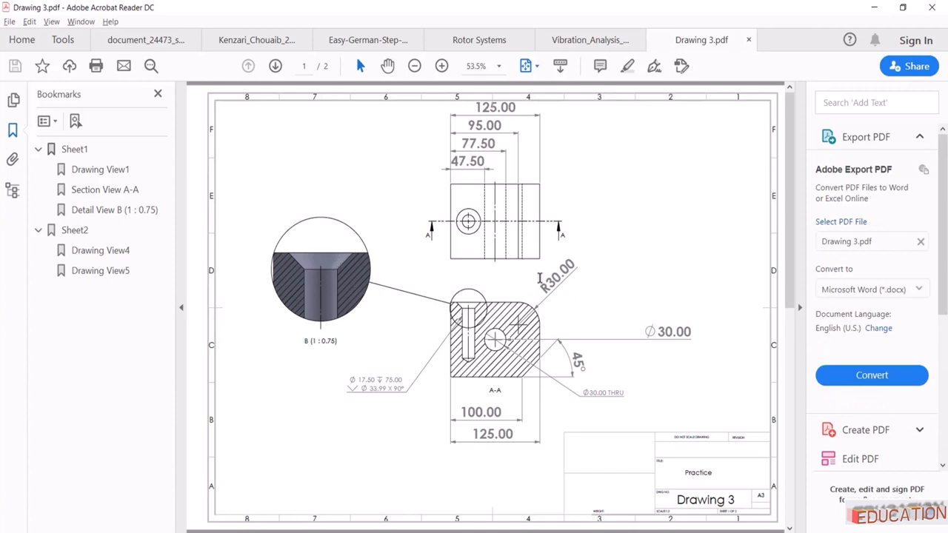
pyautogui.scroll(-3, 540, 279)
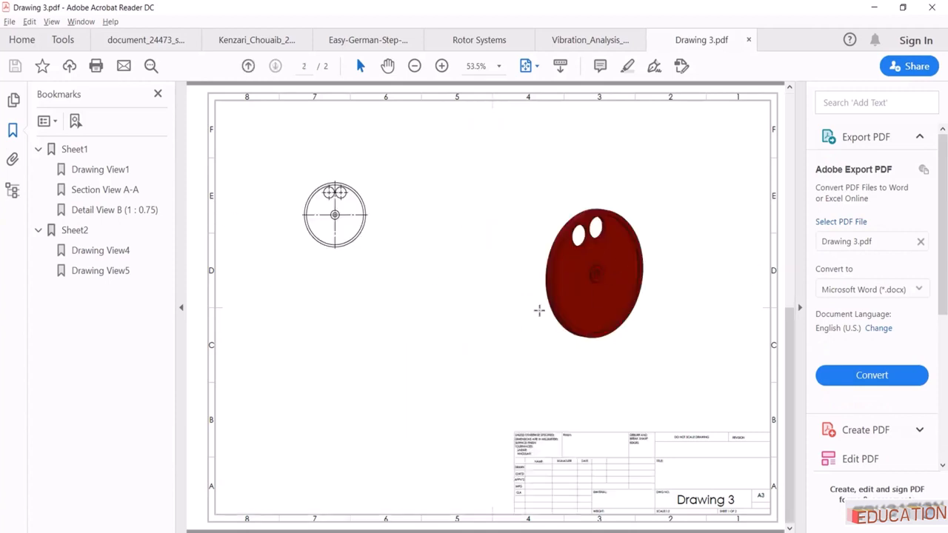
pyautogui.scroll(3, 540, 311)
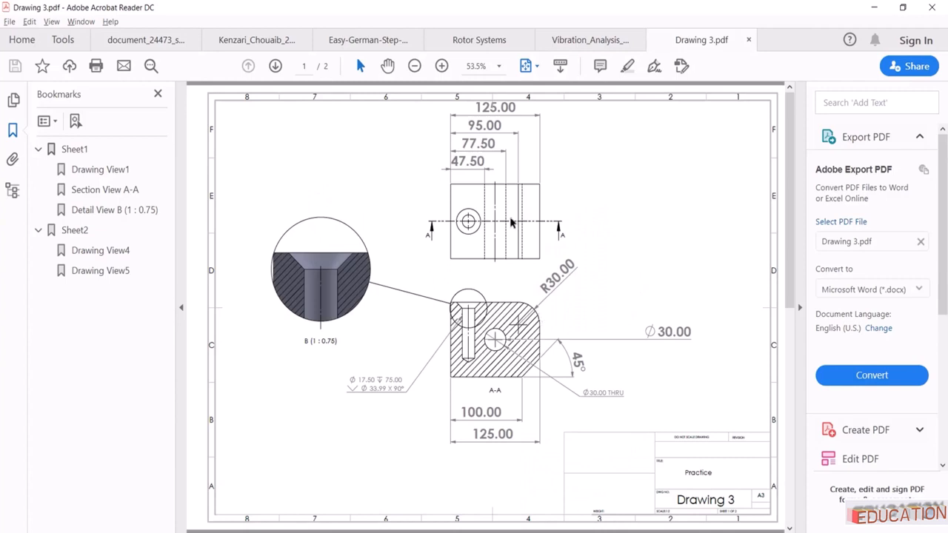